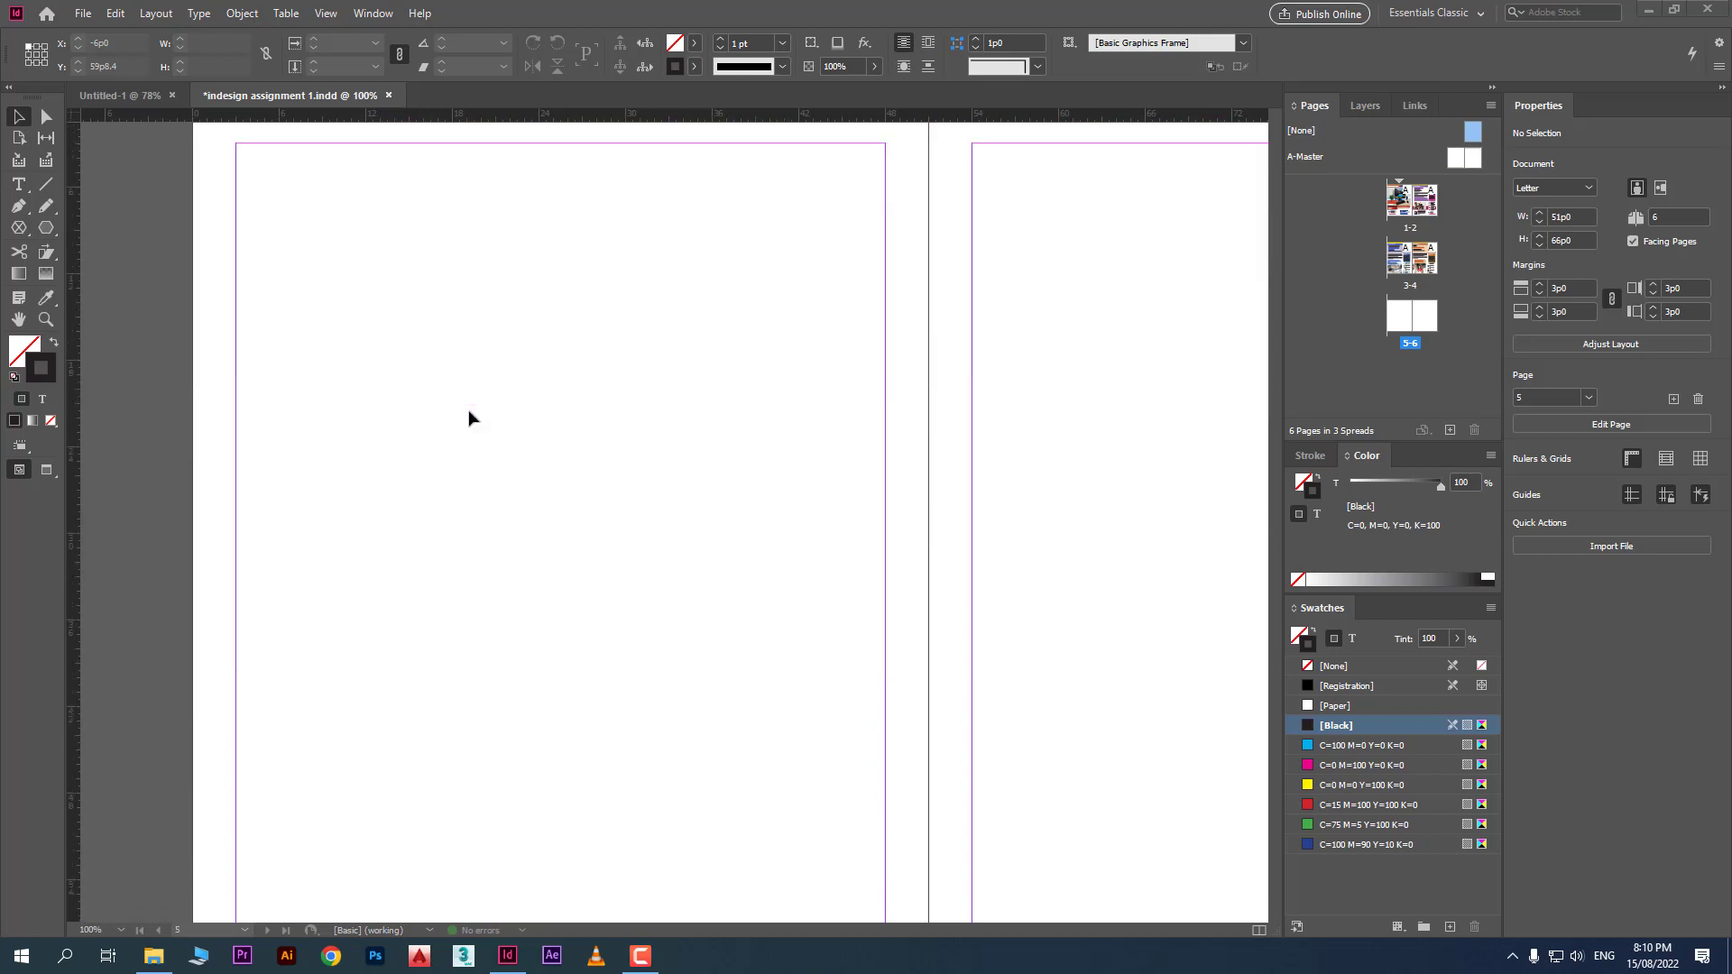
Select page 5 with the Page tool and focus its width and height values
{"action": "left_click", "coordinate": [1394, 323]}
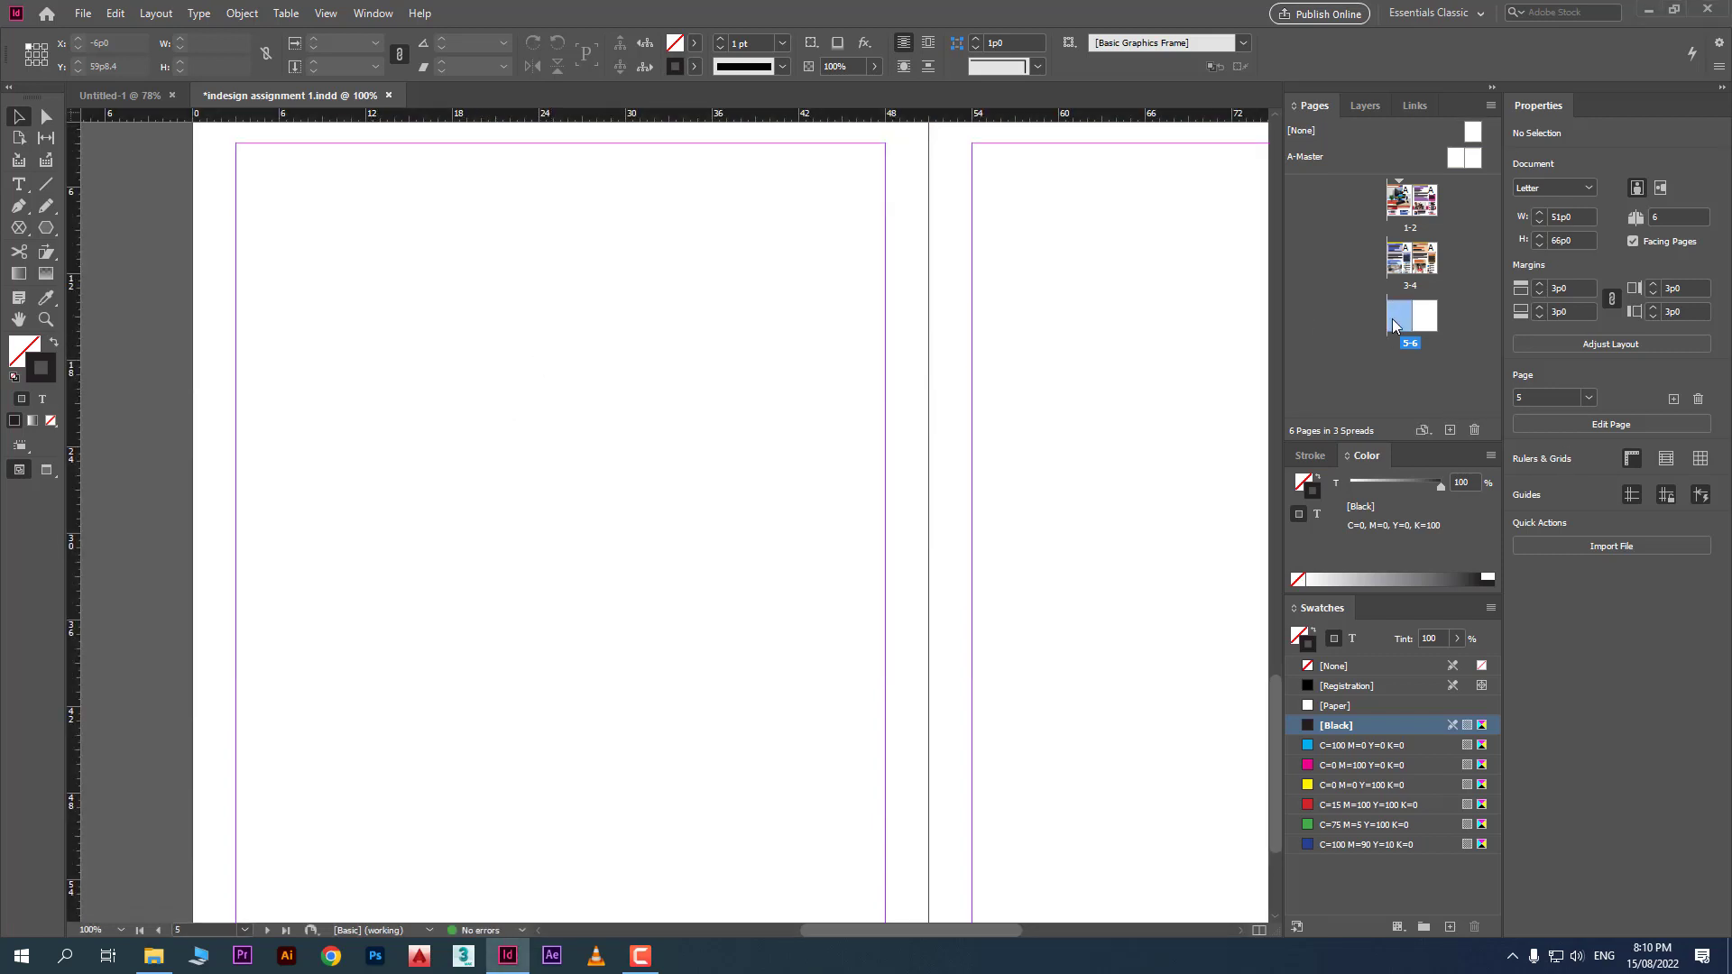
{"action": "left_click", "coordinate": [19, 138]}
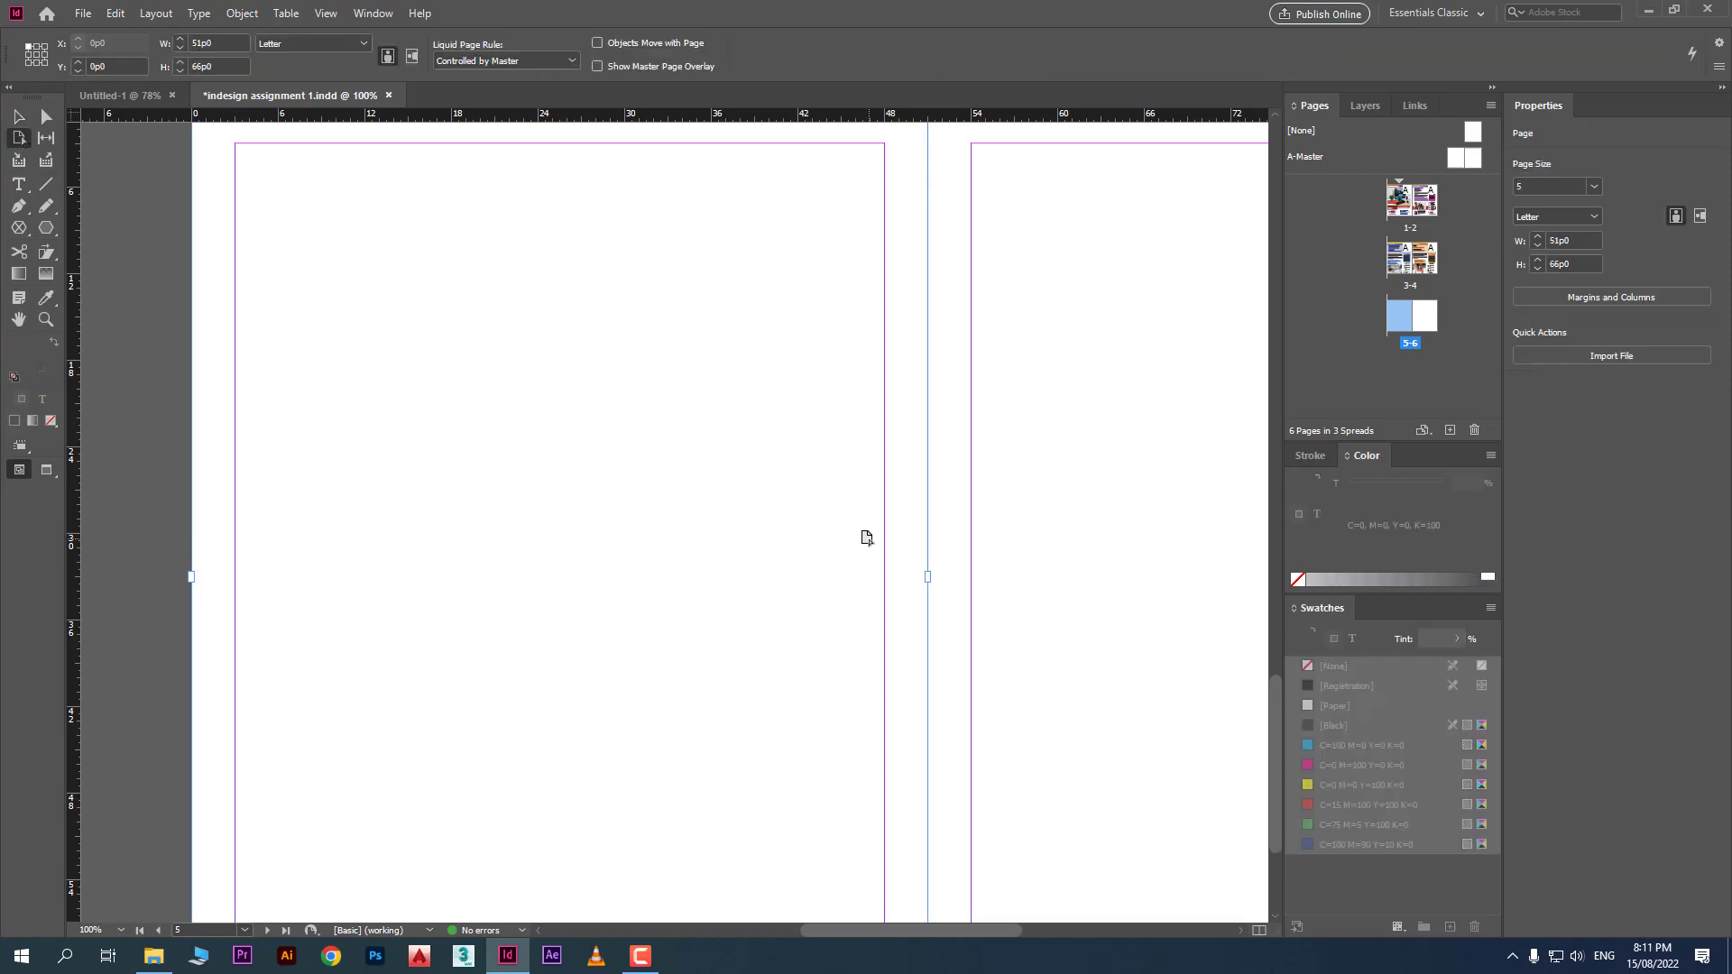
{"action": "double_click", "coordinate": [226, 44]}
{"action": "double_click", "coordinate": [222, 67]}
{"action": "double_click", "coordinate": [221, 43]}
Set both the horizontal and vertical ruler units to Centimeters in the Units & Increments preferences
{"action": "left_click", "coordinate": [115, 14]}
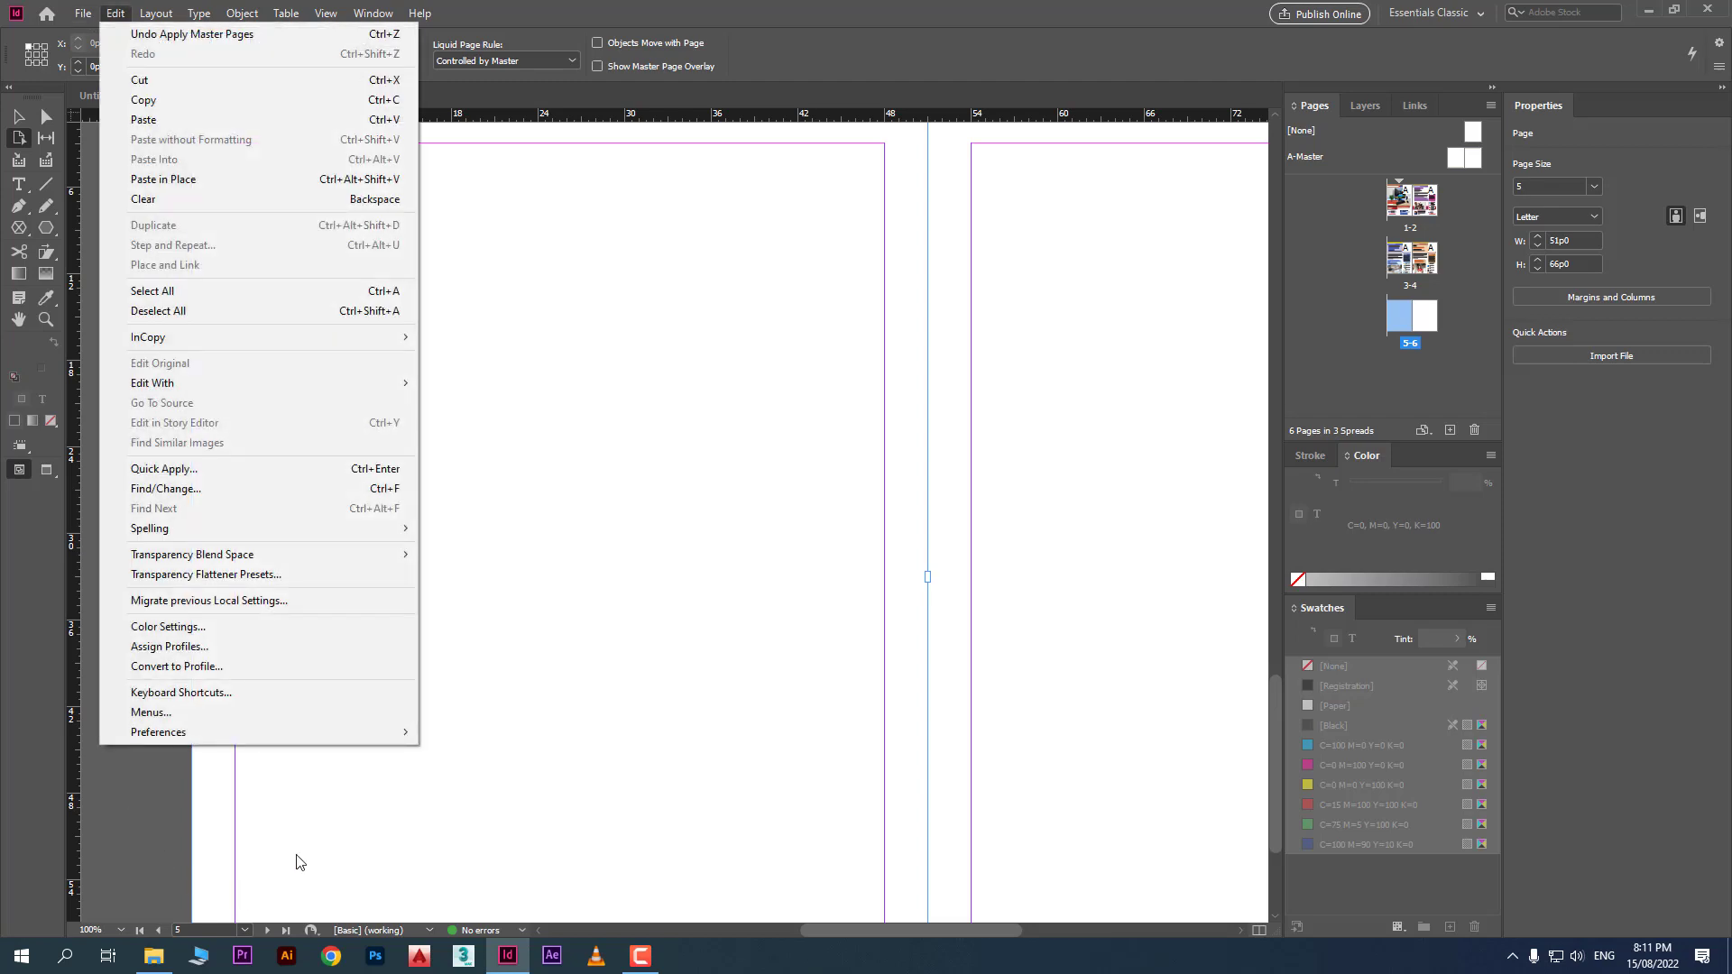
{"action": "mouse_move", "coordinate": [297, 728]}
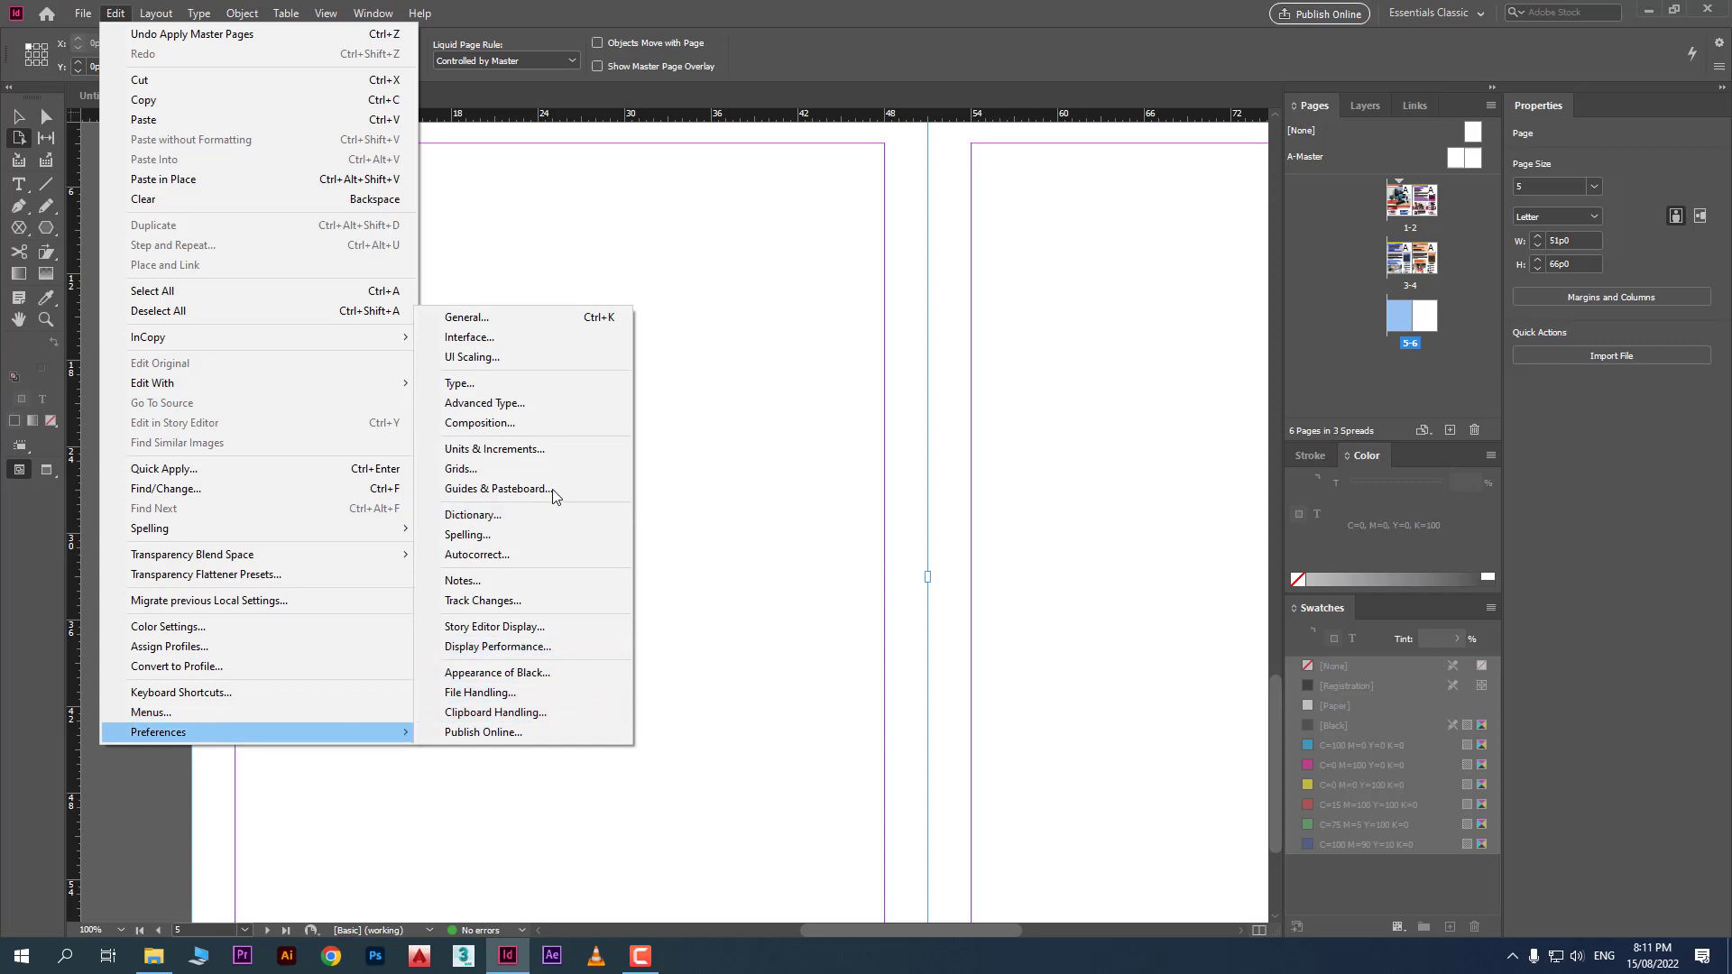
{"action": "left_click", "coordinate": [561, 448]}
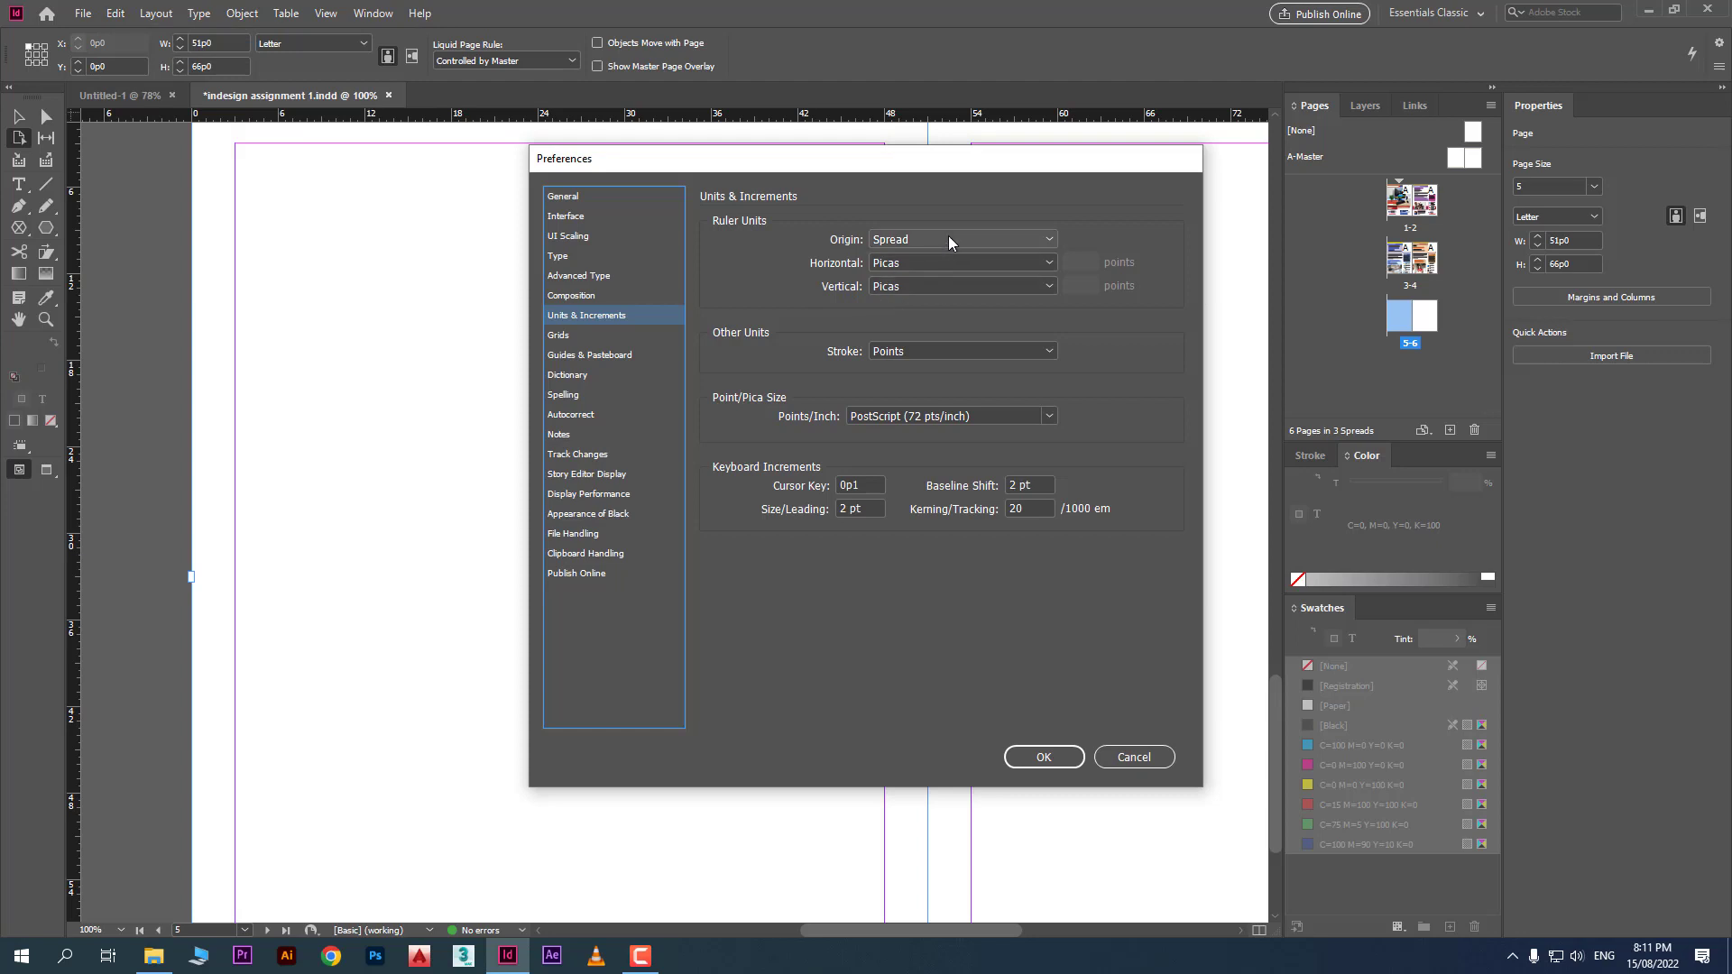
{"action": "left_click", "coordinate": [949, 267]}
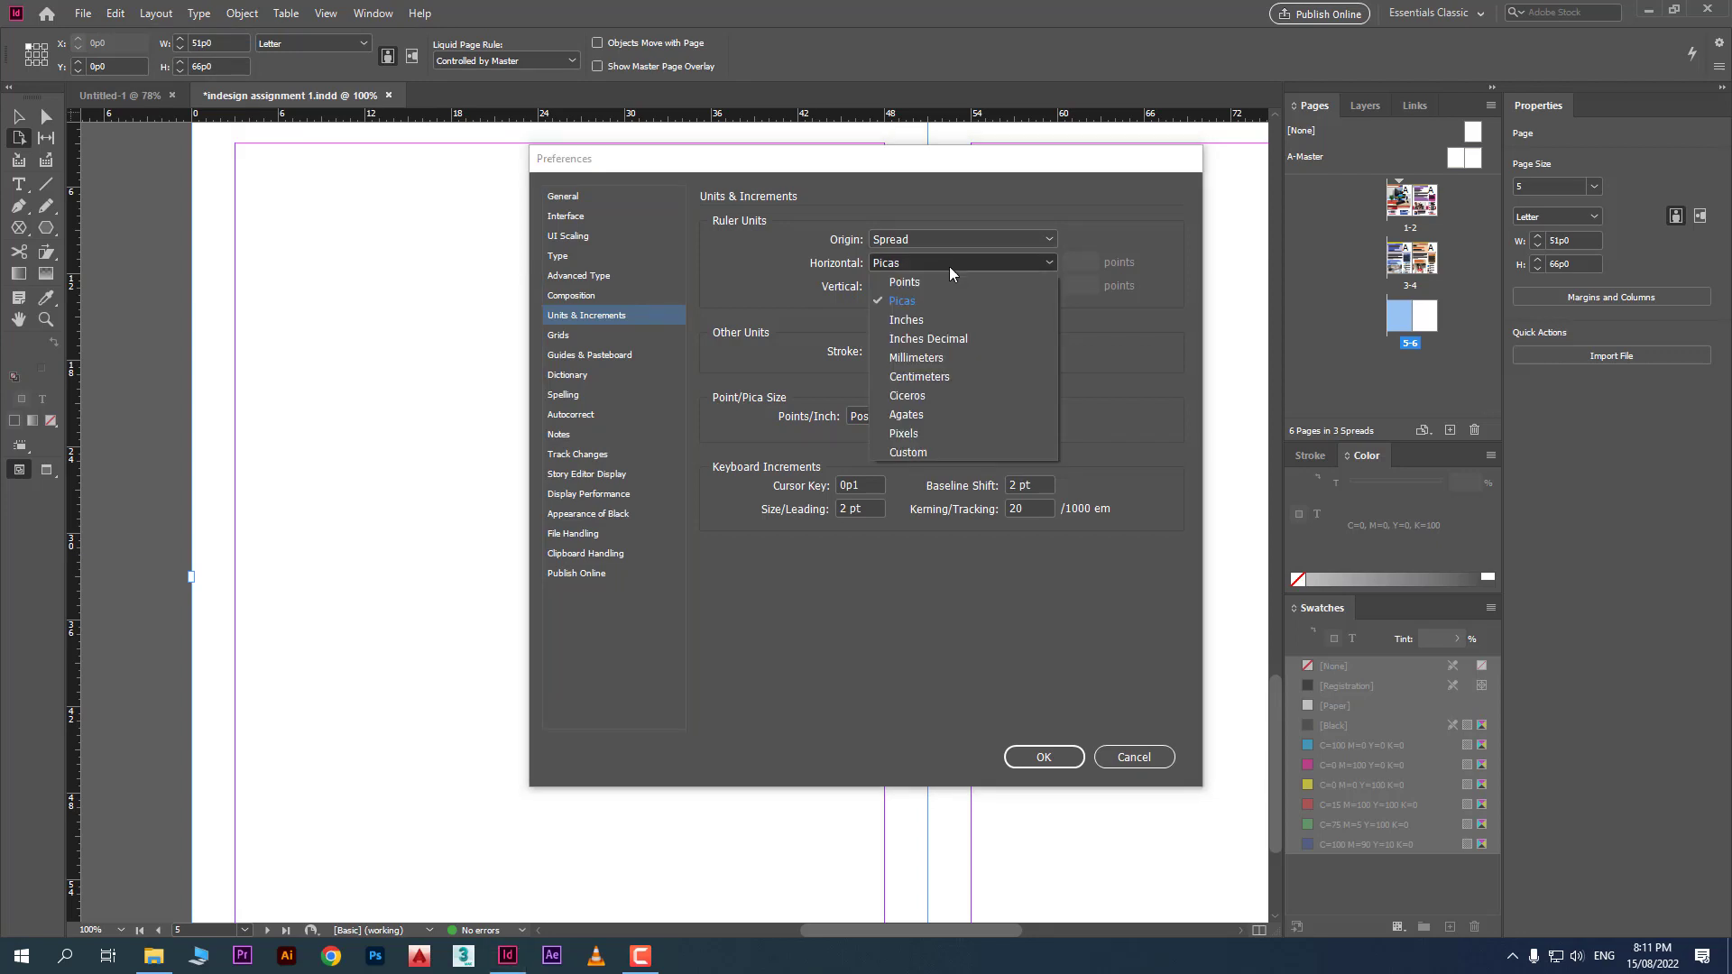
{"action": "left_click", "coordinate": [953, 376]}
{"action": "left_click", "coordinate": [953, 287]}
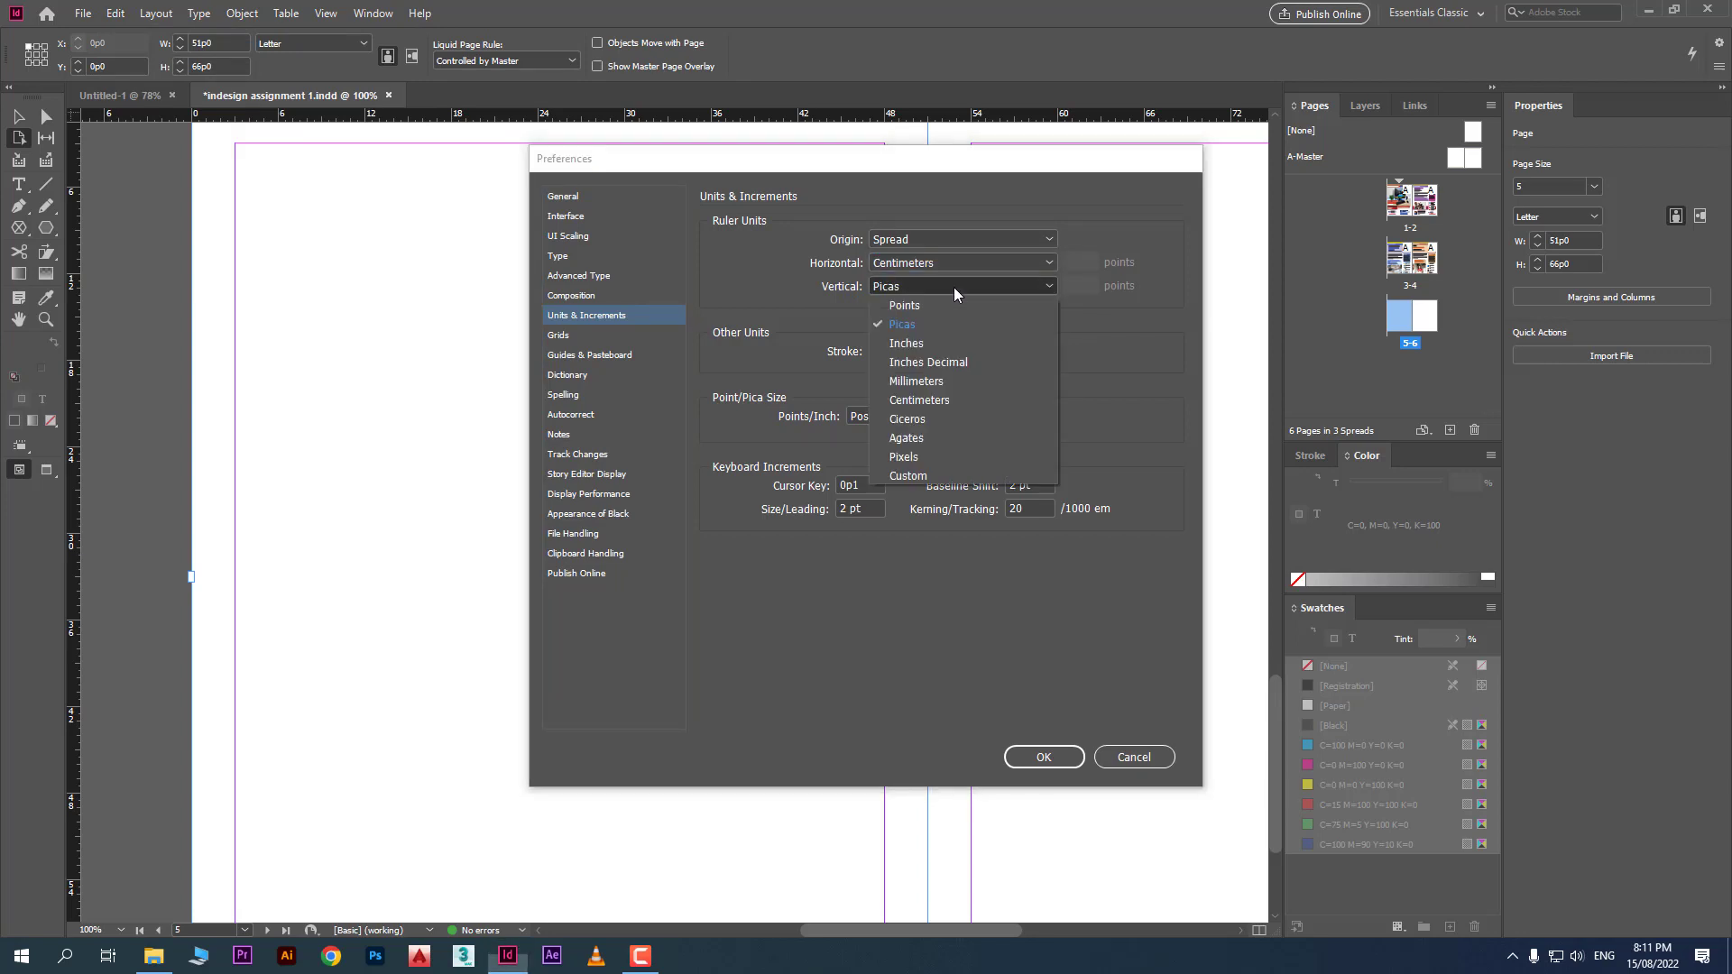
{"action": "left_click", "coordinate": [955, 401]}
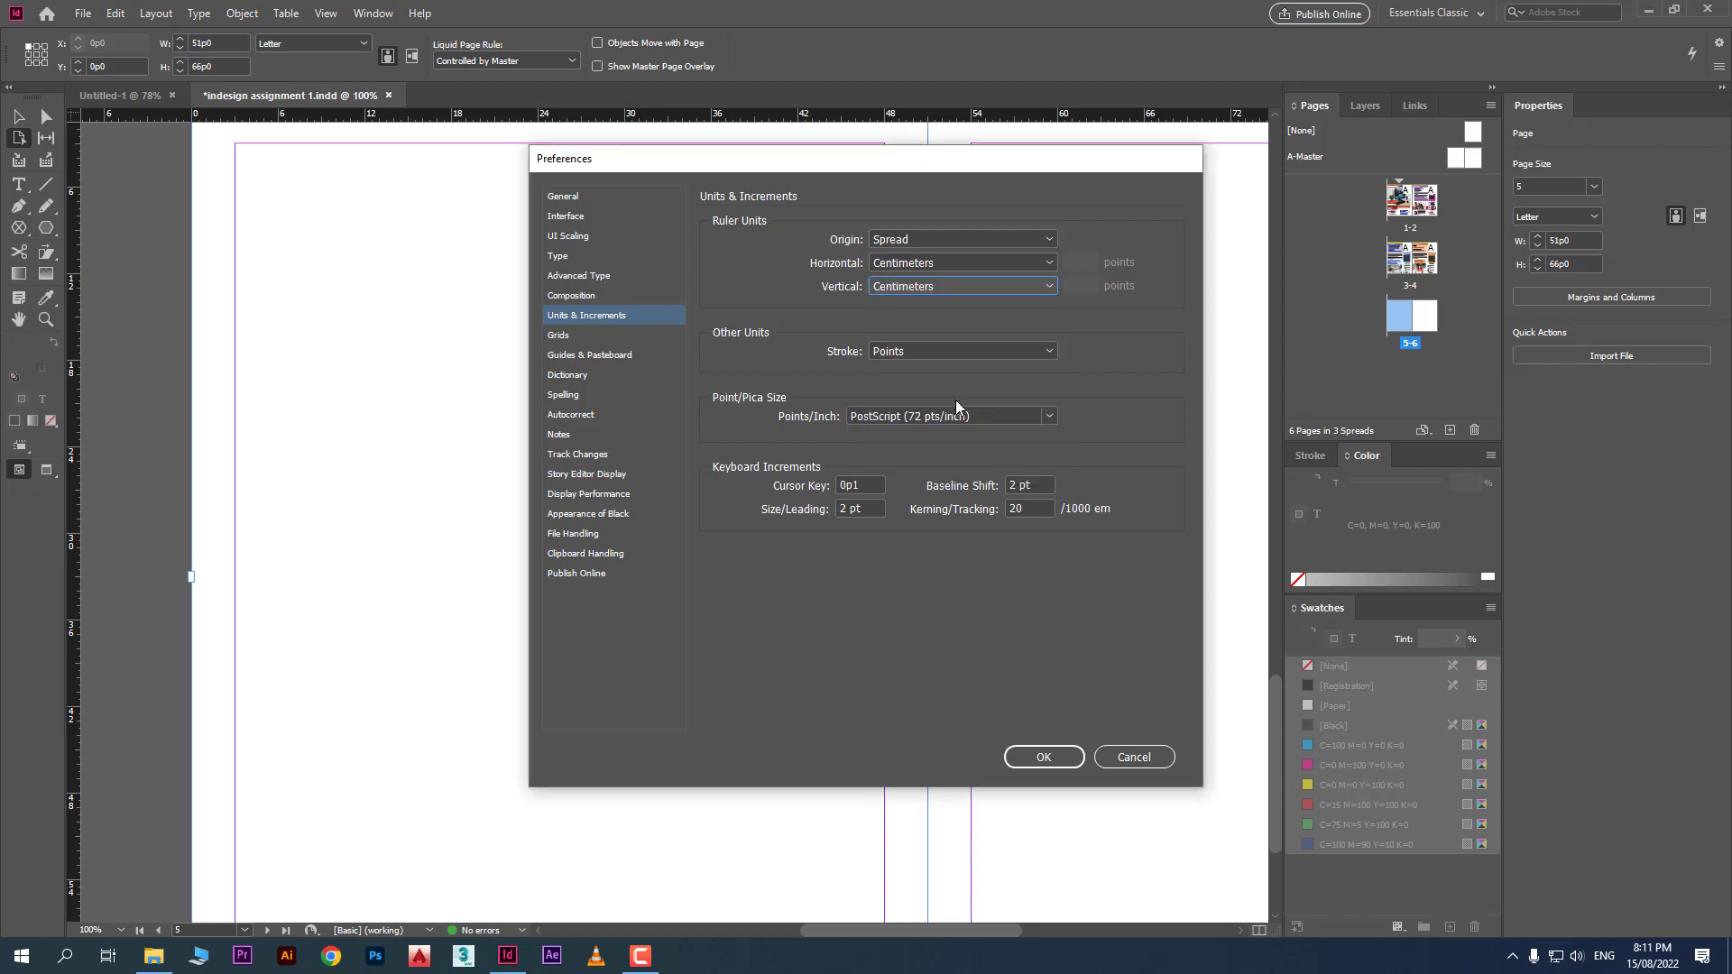
{"action": "left_click", "coordinate": [1045, 757]}
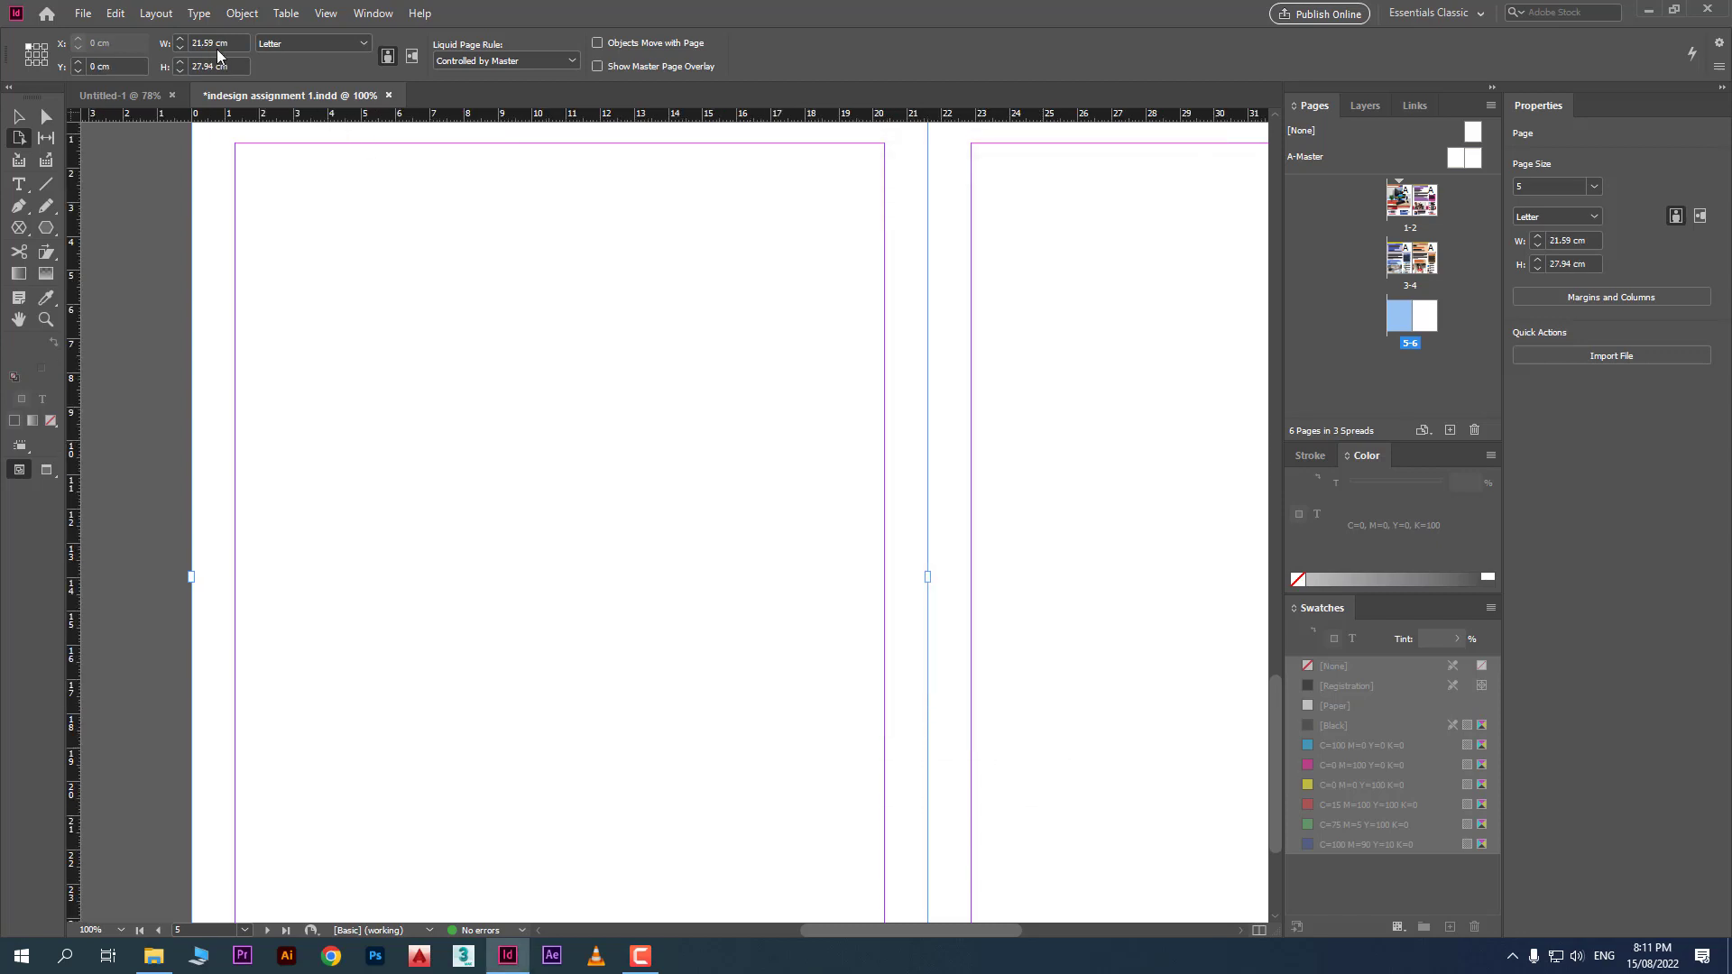
Set the width of page 5 to 22 cm
{"action": "left_click", "coordinate": [165, 65]}
{"action": "left_click", "coordinate": [352, 267]}
{"action": "mouse_move", "coordinate": [192, 43]}
{"action": "left_mouse_down"}
{"action": "mouse_move", "coordinate": [236, 42]}
{"action": "mouse_move", "coordinate": [179, 38]}
{"action": "left_mouse_up"}
{"action": "type", "text": "22"}
{"action": "key", "text": "Return"}
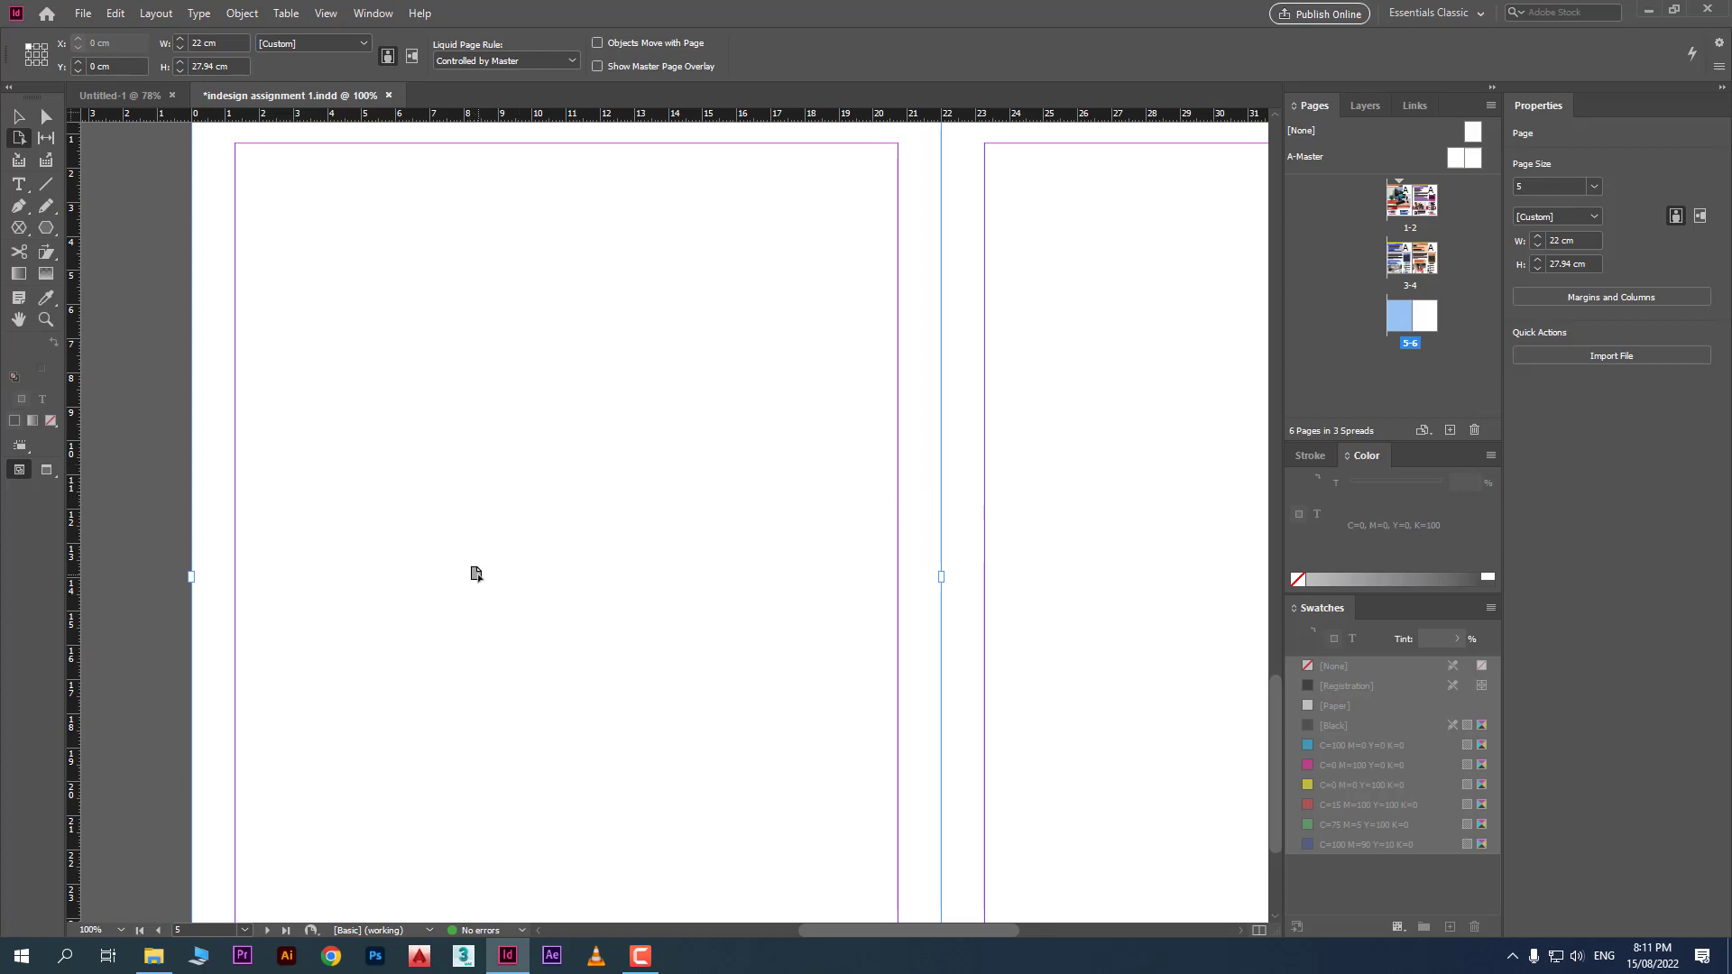
Shrink page 5 freehand from its upper-left corner to about 15.95 cm wide and 23.85 cm high
{"action": "scroll", "coordinate": [468, 524], "scroll_direction": "up", "scroll_amount": 1}
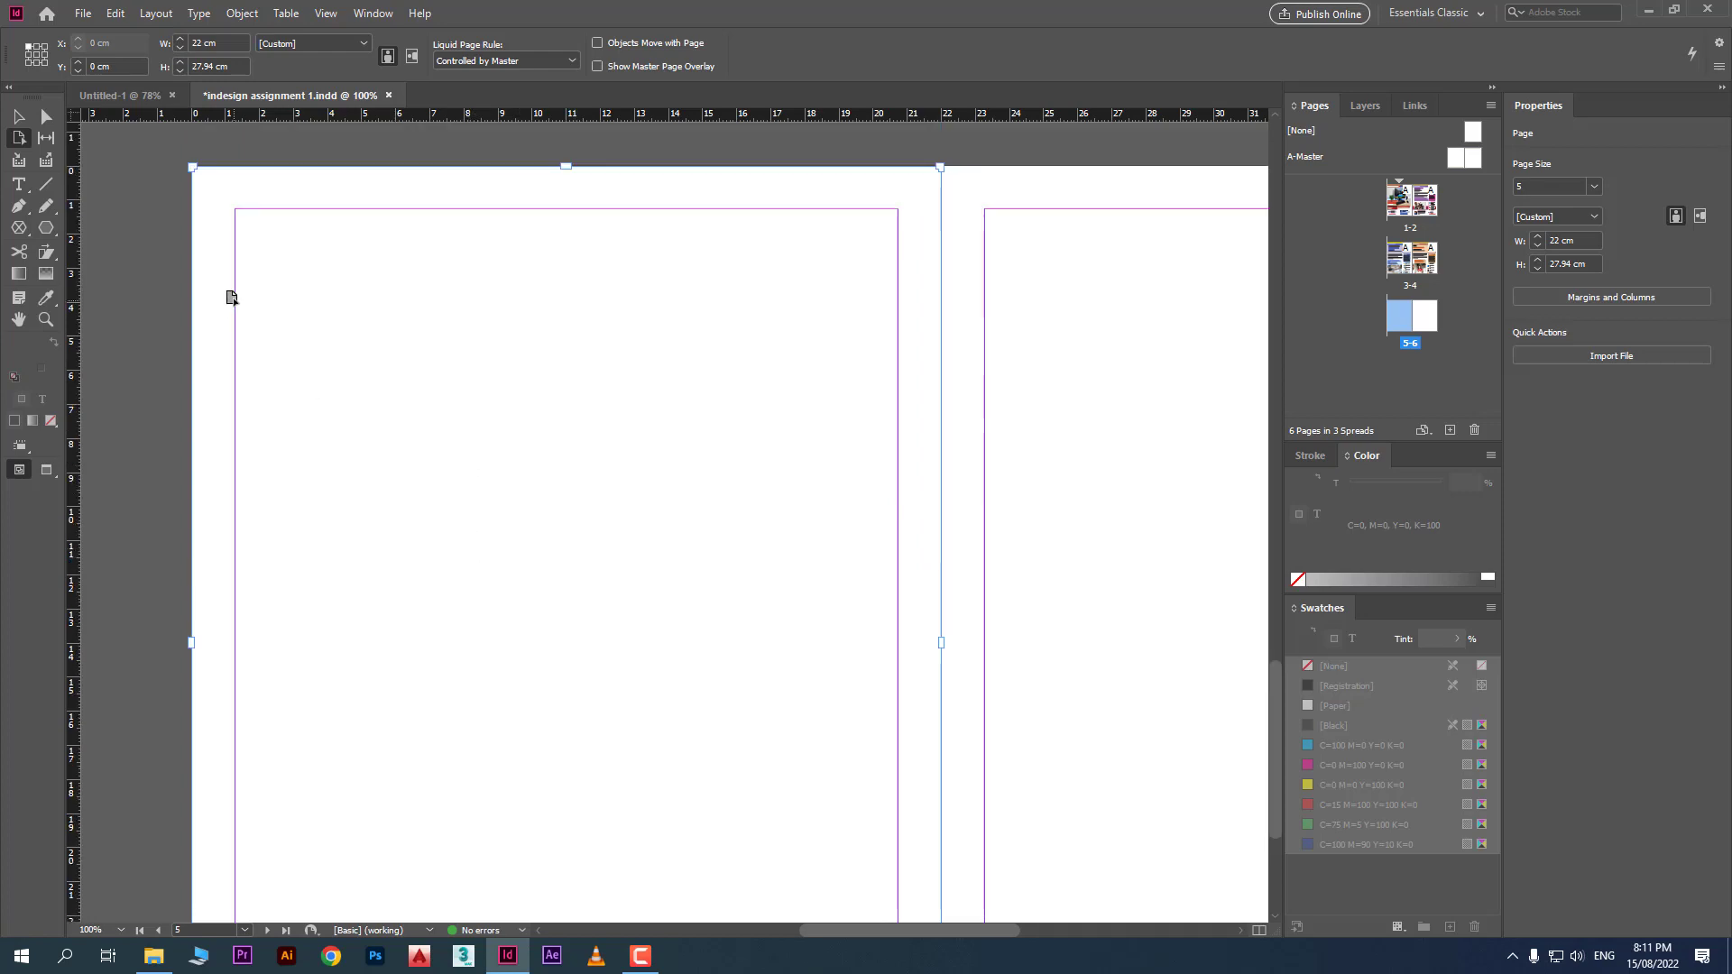
{"action": "left_click_drag", "start_coordinate": [192, 169], "coordinate": [669, 607]}
{"action": "left_click_drag", "start_coordinate": [195, 171], "coordinate": [394, 304]}
{"action": "scroll", "coordinate": [442, 385], "scroll_direction": "down", "scroll_amount": 5}
{"action": "scroll", "coordinate": [442, 384], "scroll_direction": "up", "scroll_amount": 6}
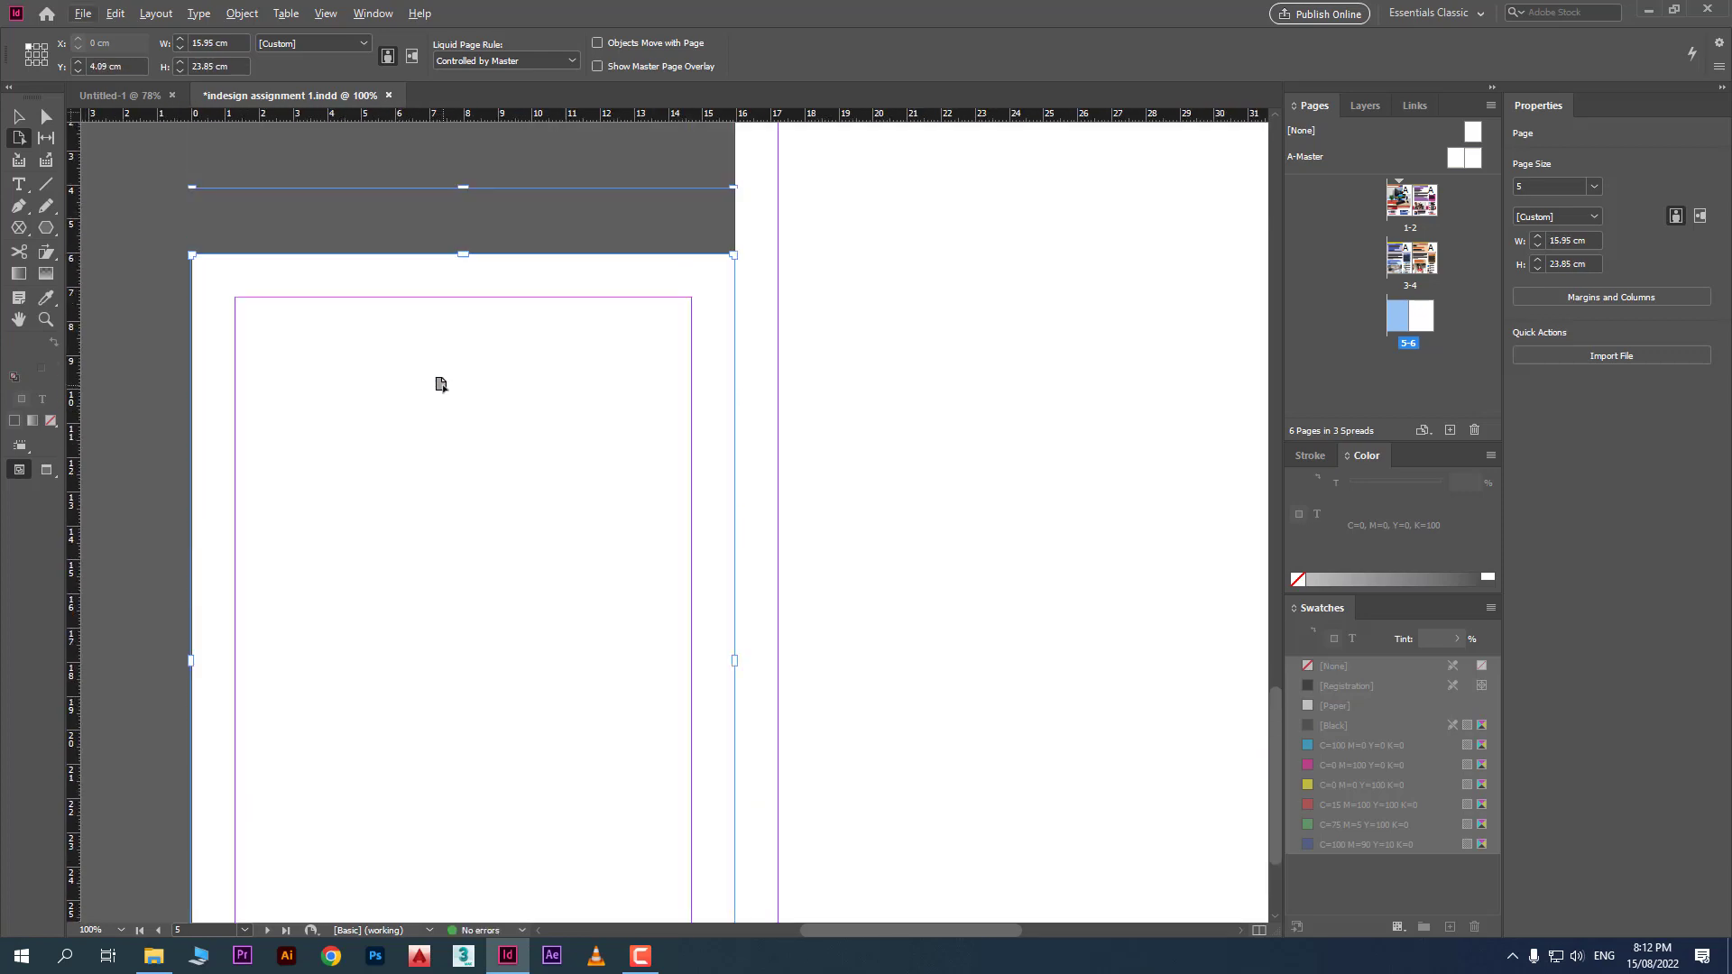
{"action": "scroll", "coordinate": [441, 384], "scroll_direction": "down", "scroll_amount": 3}
{"action": "scroll", "coordinate": [441, 384], "scroll_direction": "up", "scroll_amount": 1}
Reselect page 5 and enlarge it freehand from its upper-left corner to about 17.85 by 26.2 cm
{"action": "left_click", "coordinate": [1016, 460]}
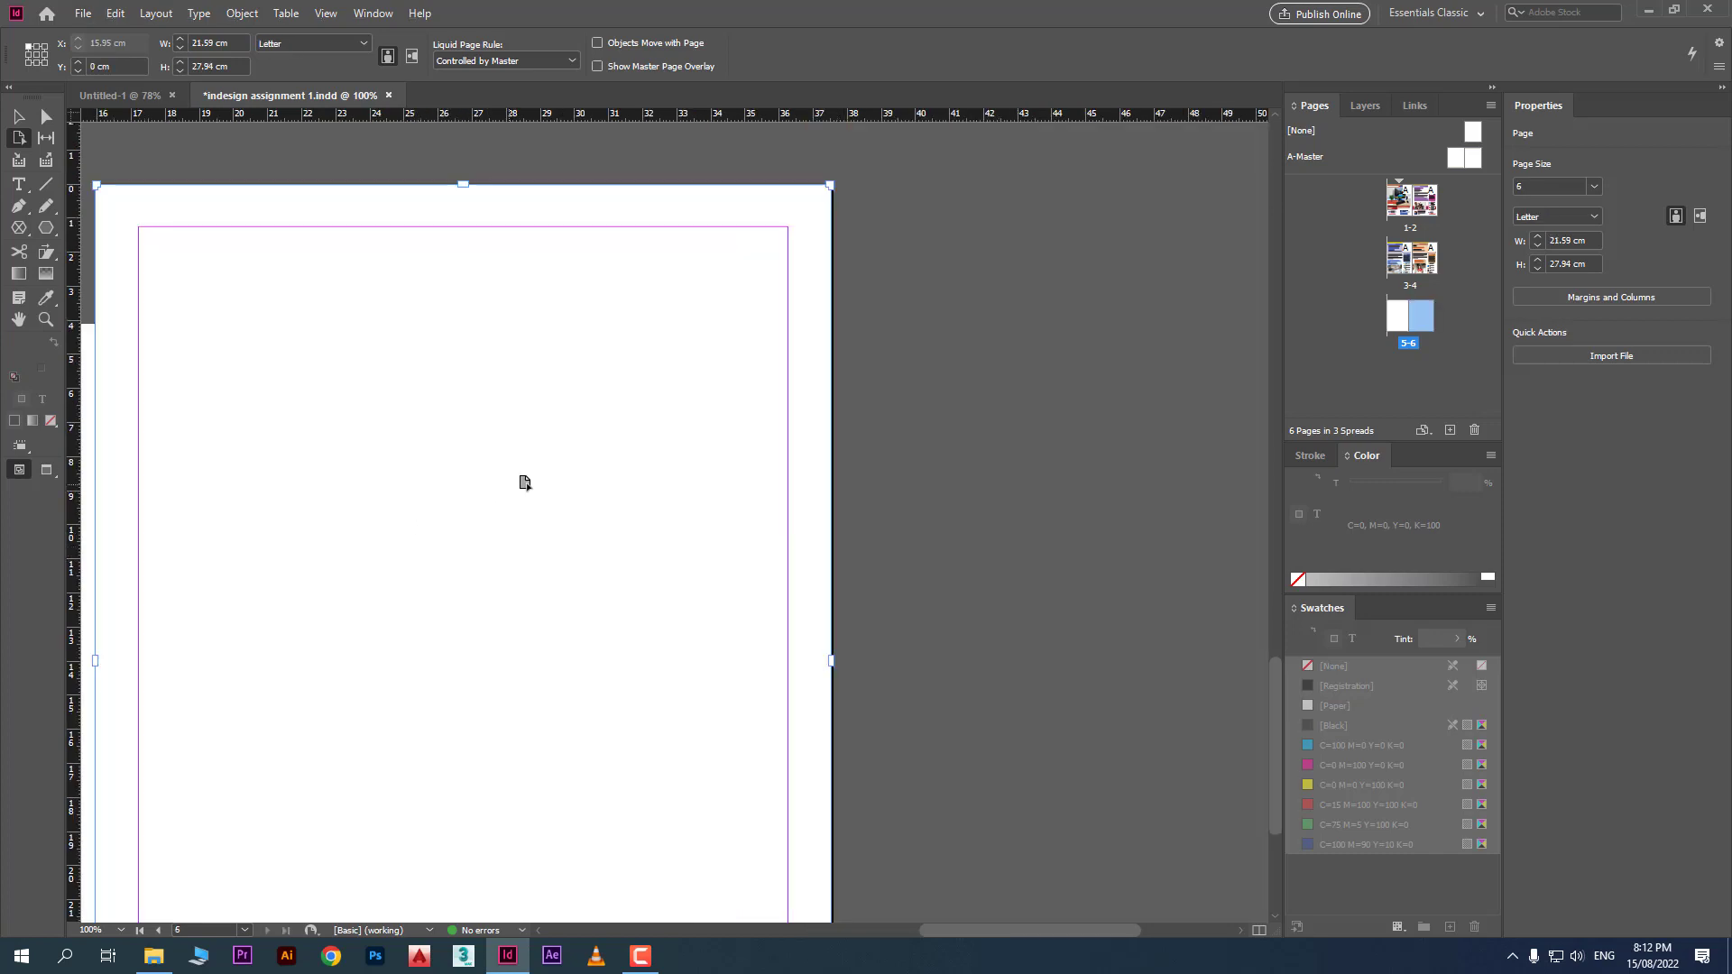
{"action": "left_click_drag", "start_coordinate": [992, 937], "coordinate": [877, 938]}
{"action": "scroll", "coordinate": [467, 568], "scroll_direction": "down", "scroll_amount": 1}
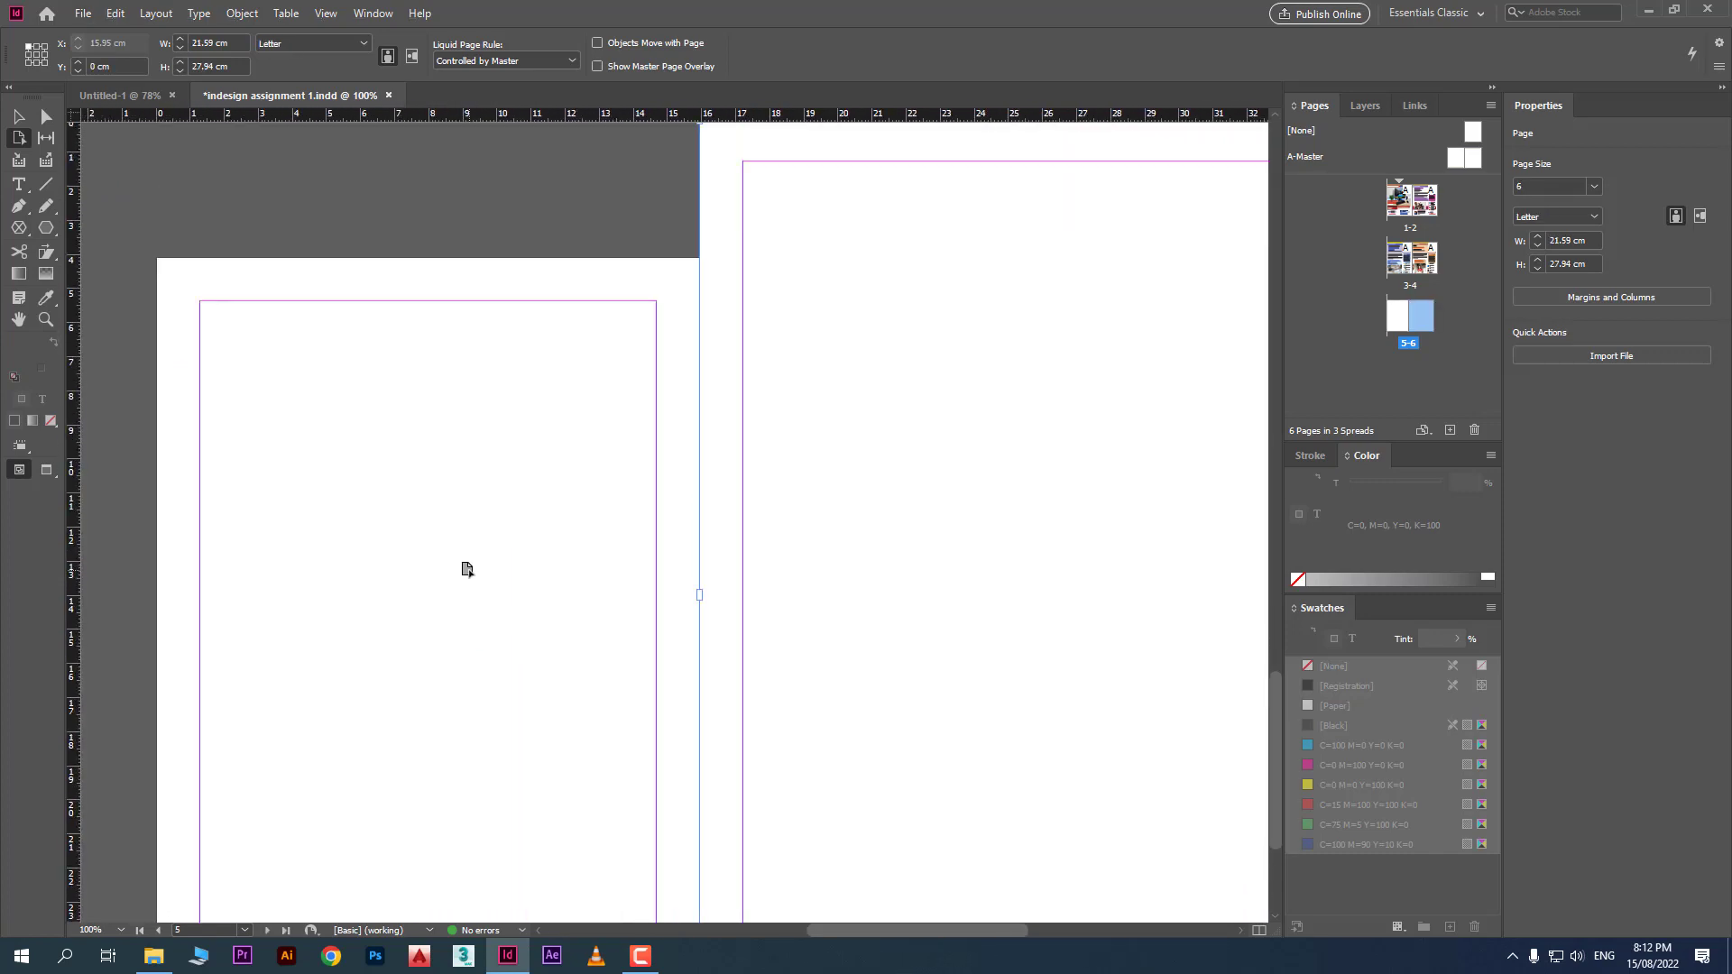
{"action": "left_click", "coordinate": [457, 490]}
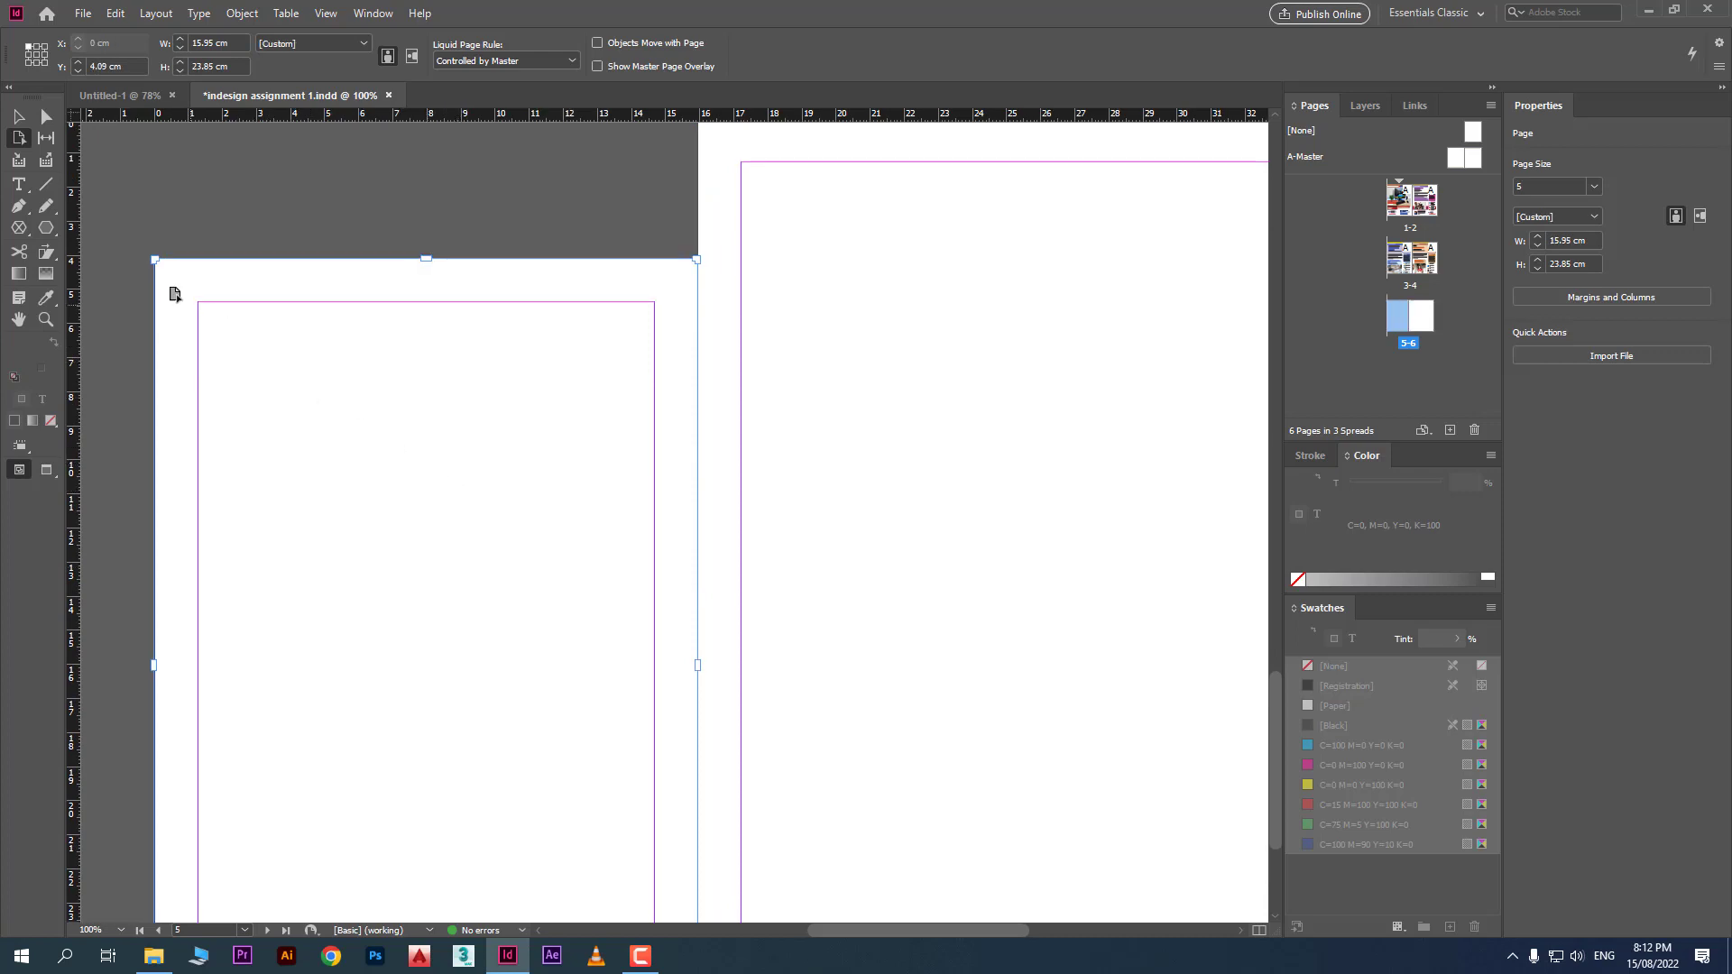
{"action": "left_click_drag", "start_coordinate": [155, 260], "coordinate": [87, 171]}
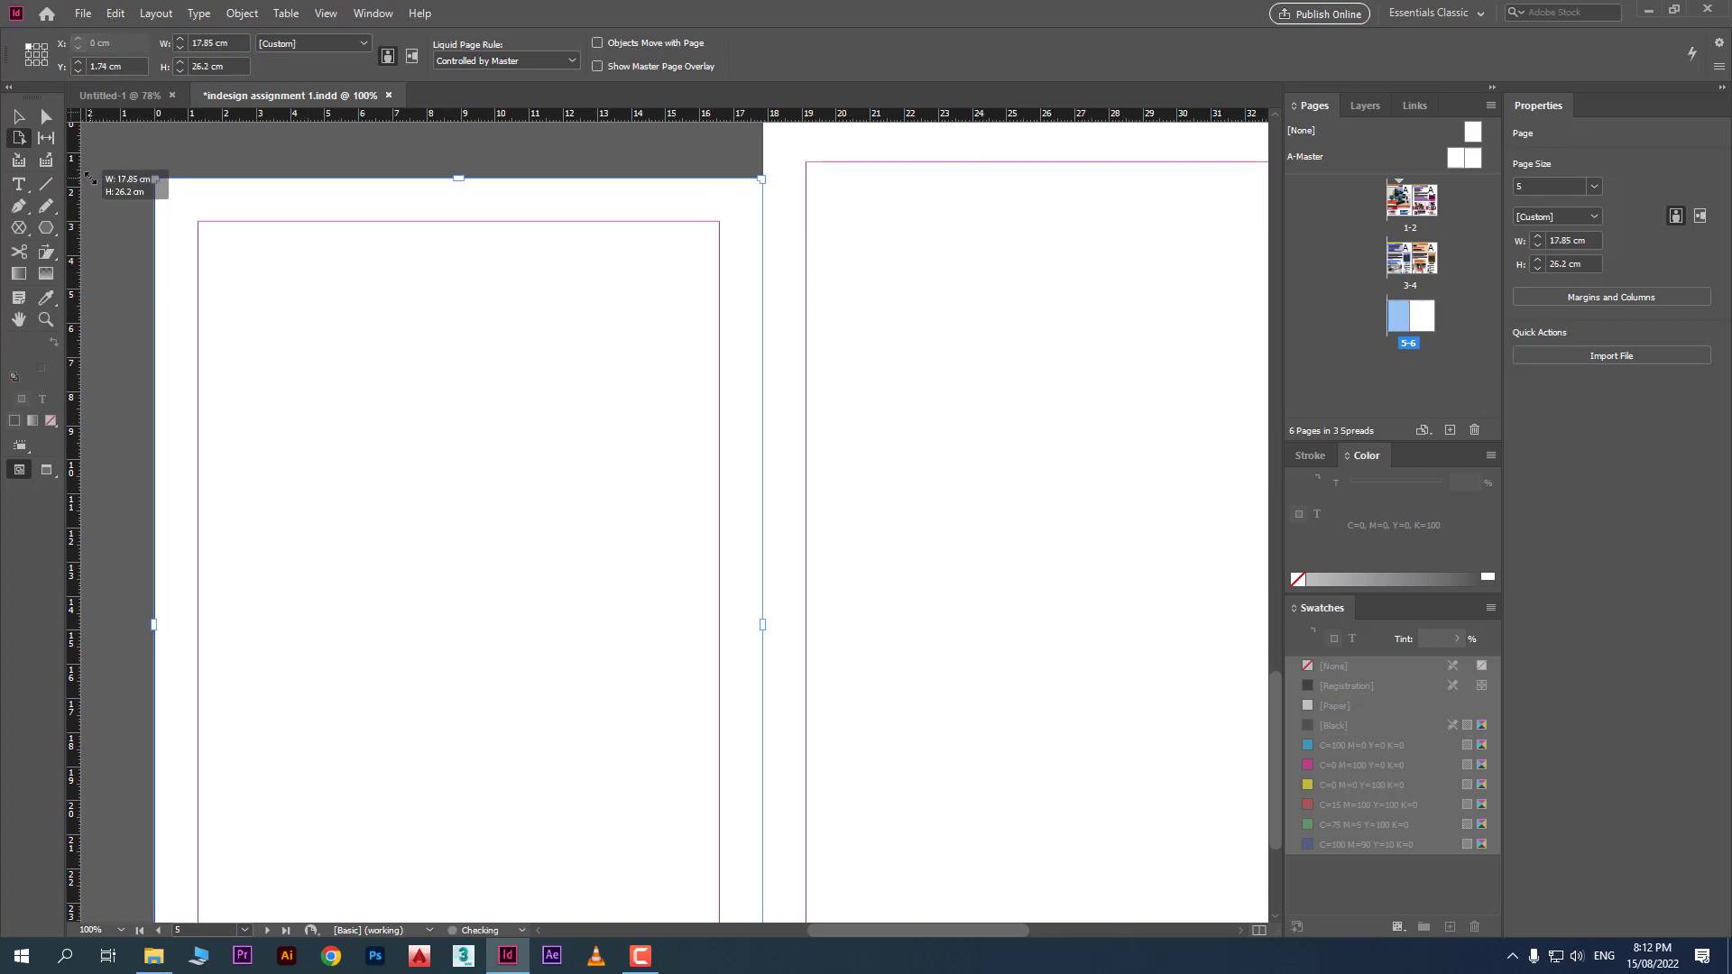
Reset page 5 to the Letter size preset
{"action": "triple_click", "coordinate": [221, 43]}
{"action": "key", "text": "Tab"}
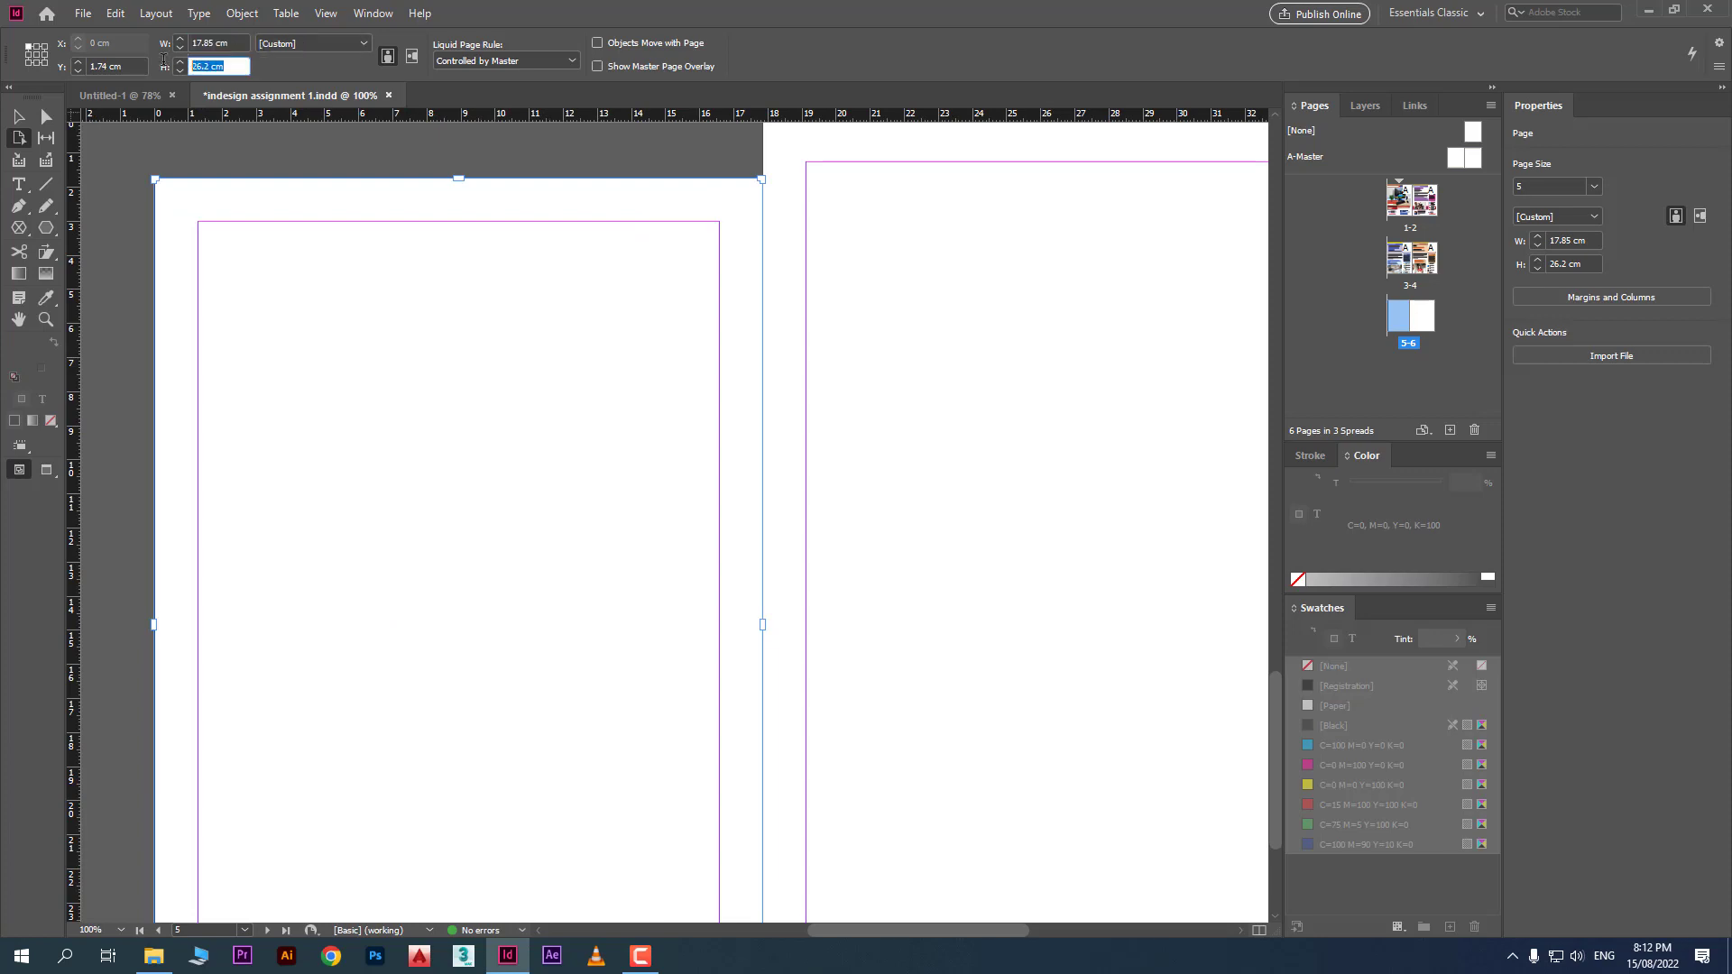
{"action": "left_click", "coordinate": [336, 46]}
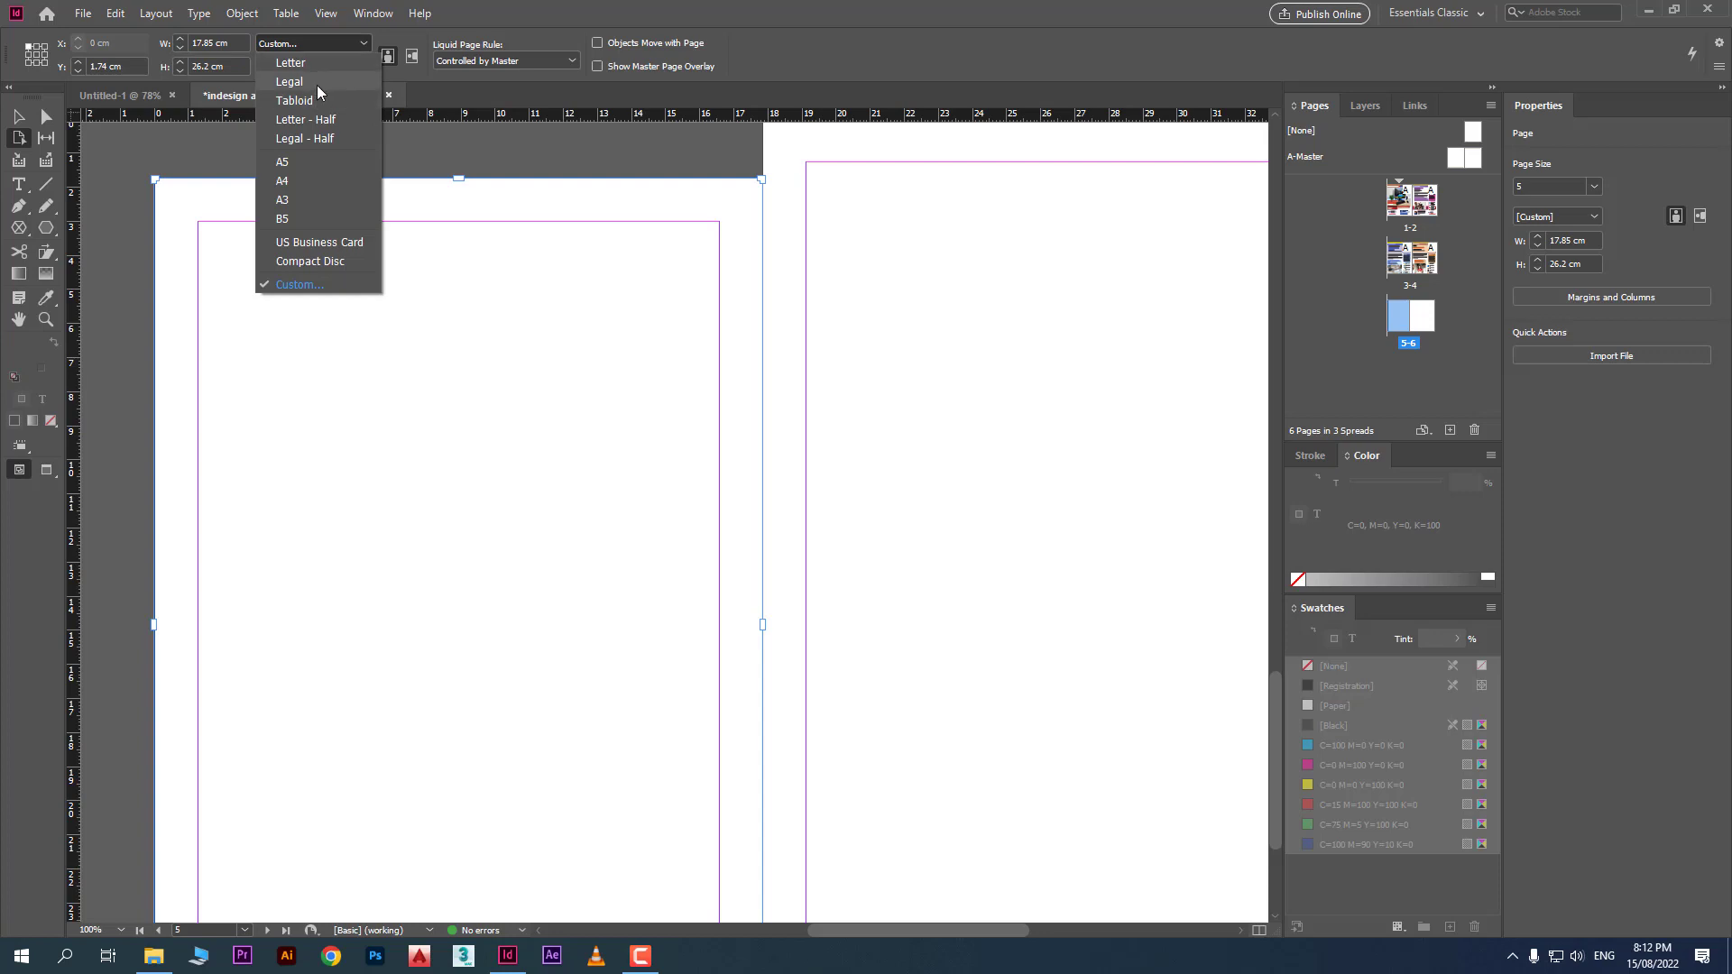
{"action": "left_click", "coordinate": [323, 59]}
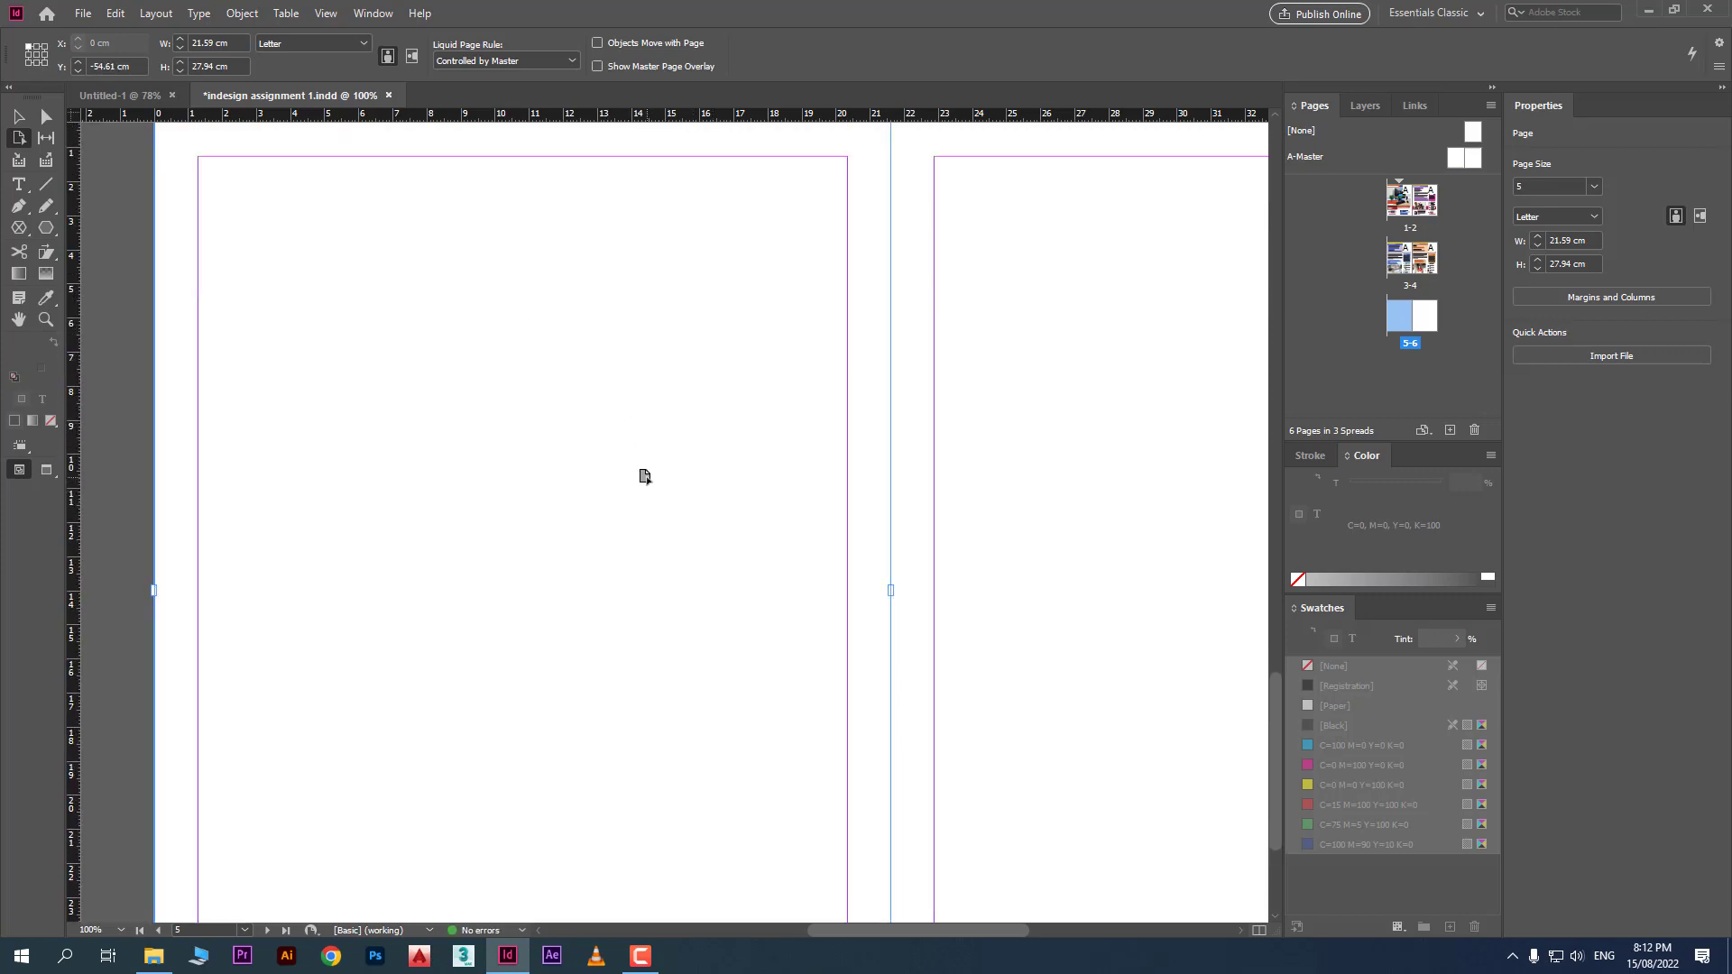
Switch page 5 to landscape orientation and back to portrait
{"action": "scroll", "coordinate": [627, 455], "scroll_direction": "up", "scroll_amount": 2}
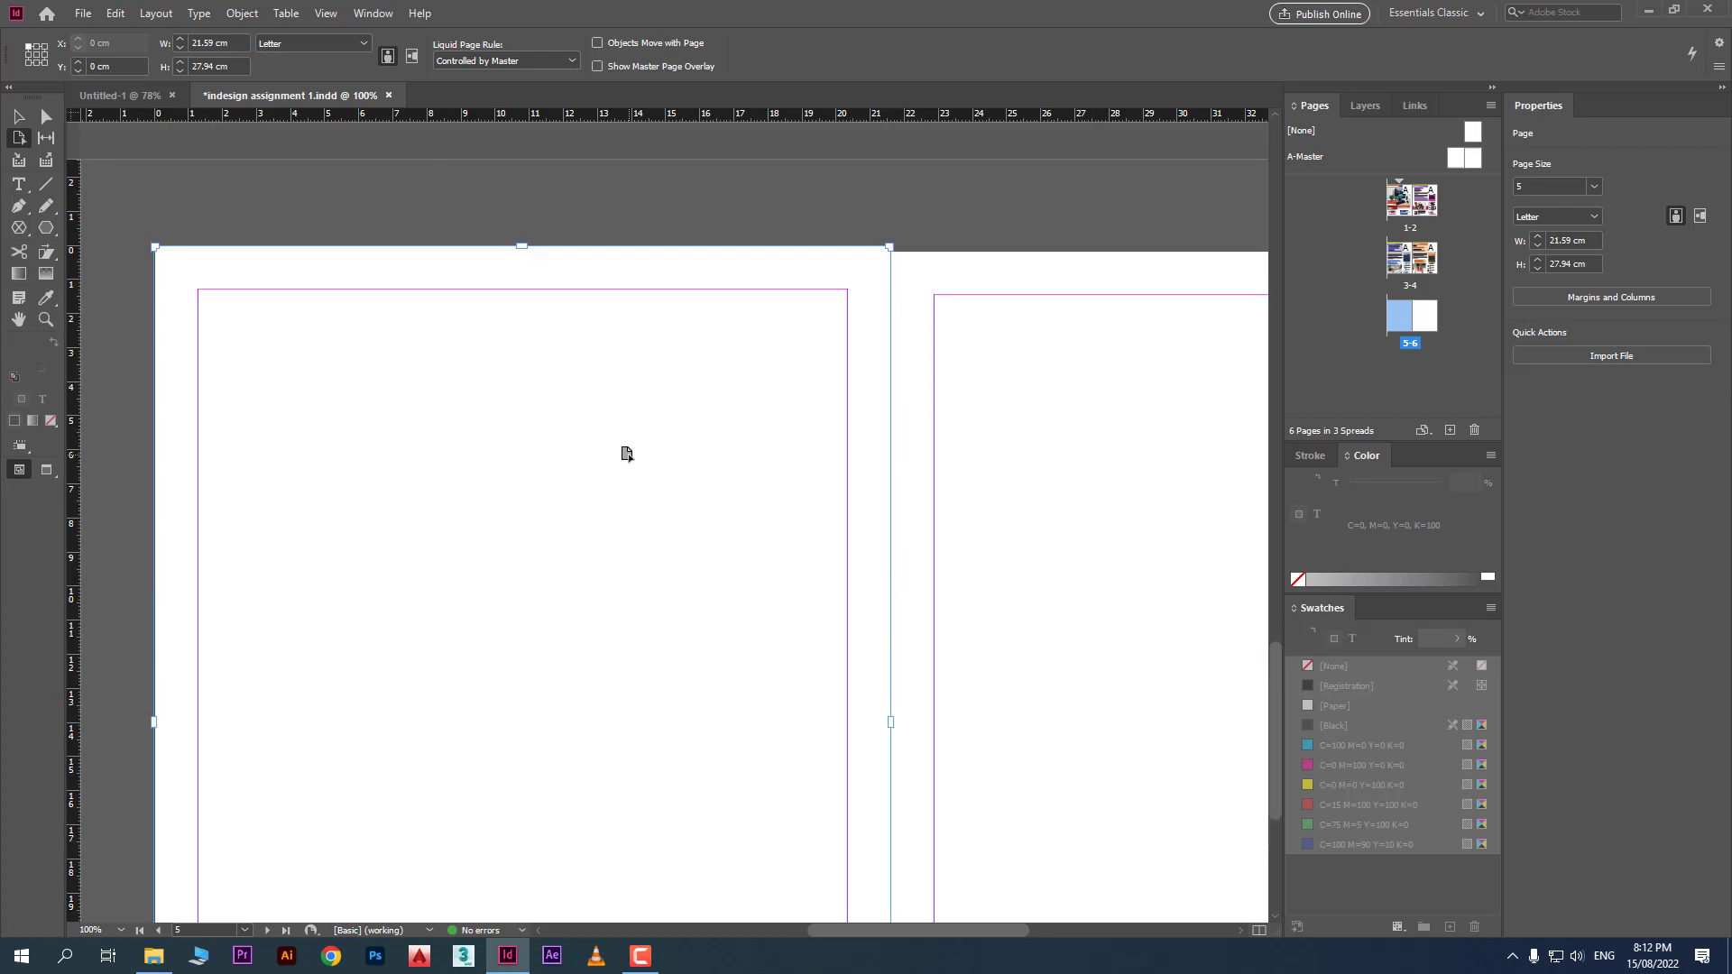
{"action": "left_click", "coordinate": [413, 56]}
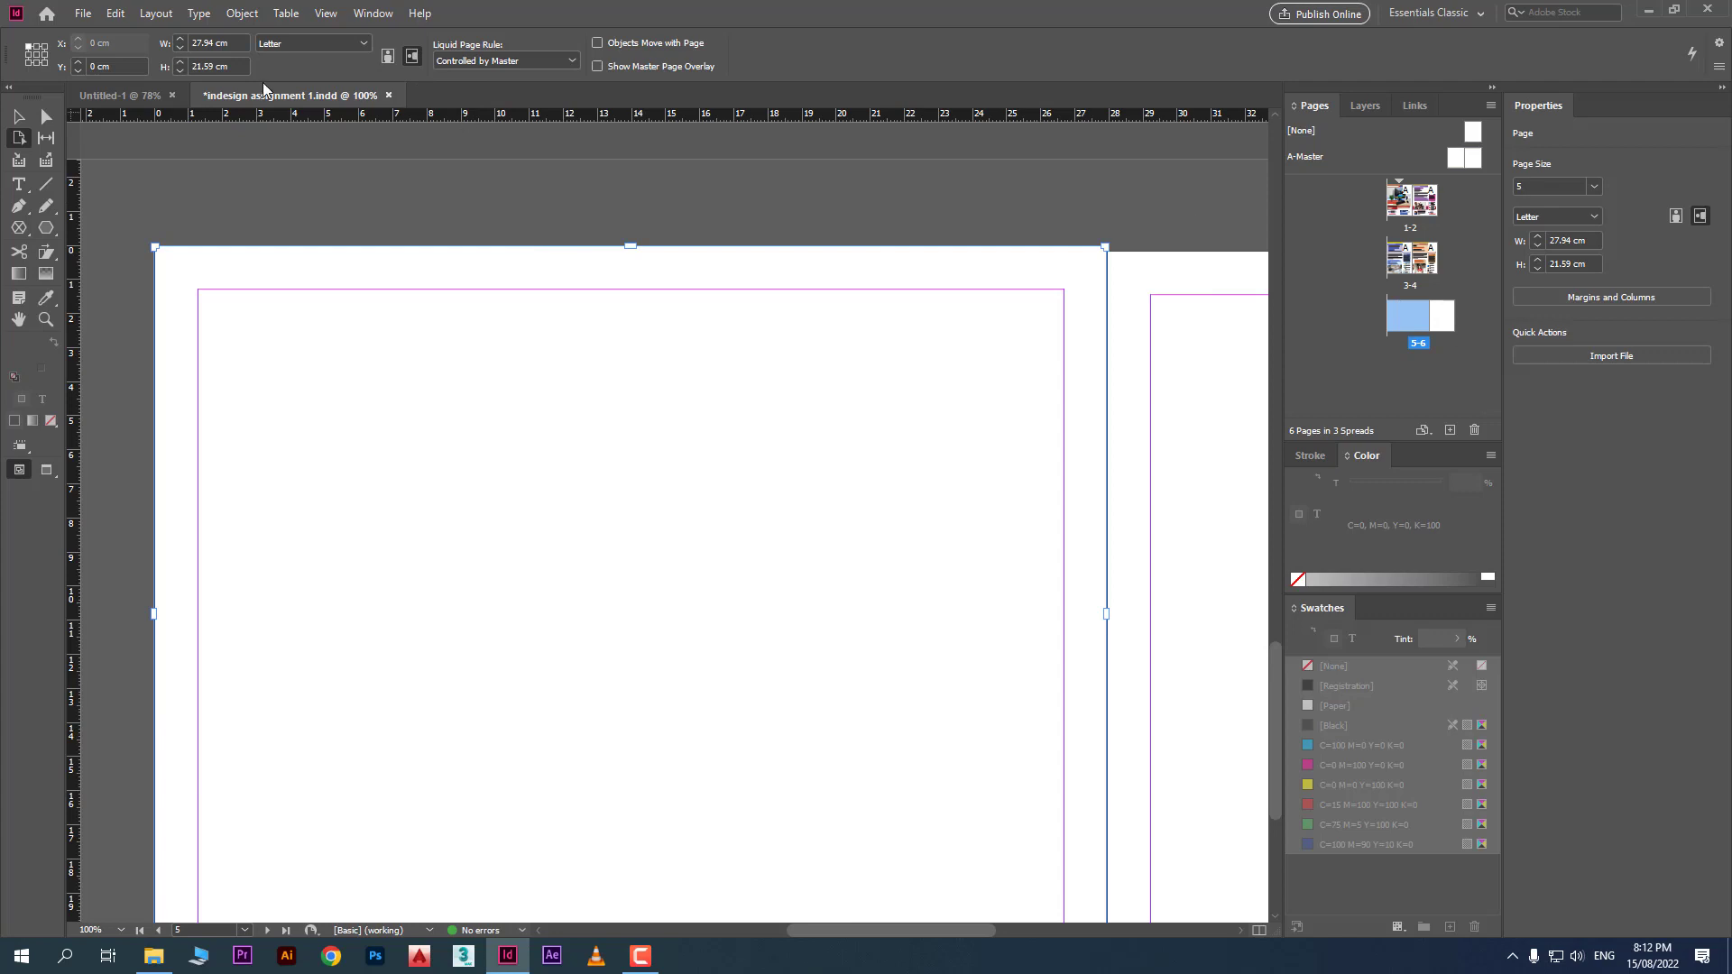
{"action": "left_click", "coordinate": [390, 56]}
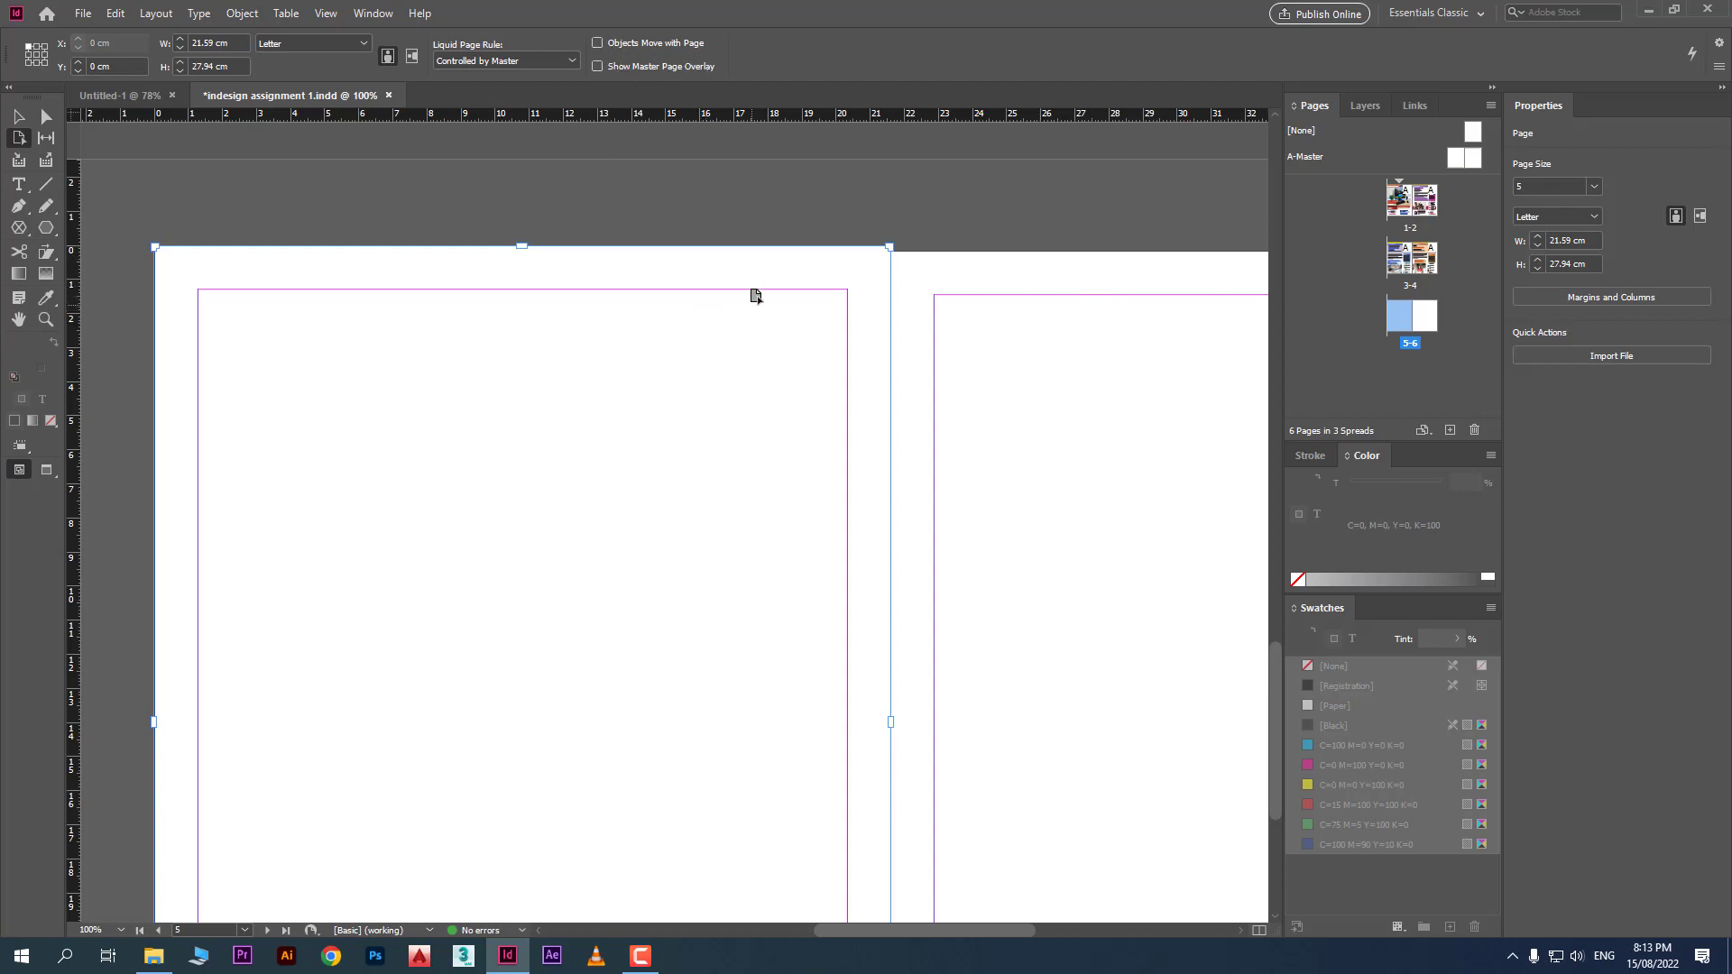
{"action": "left_click", "coordinate": [808, 321]}
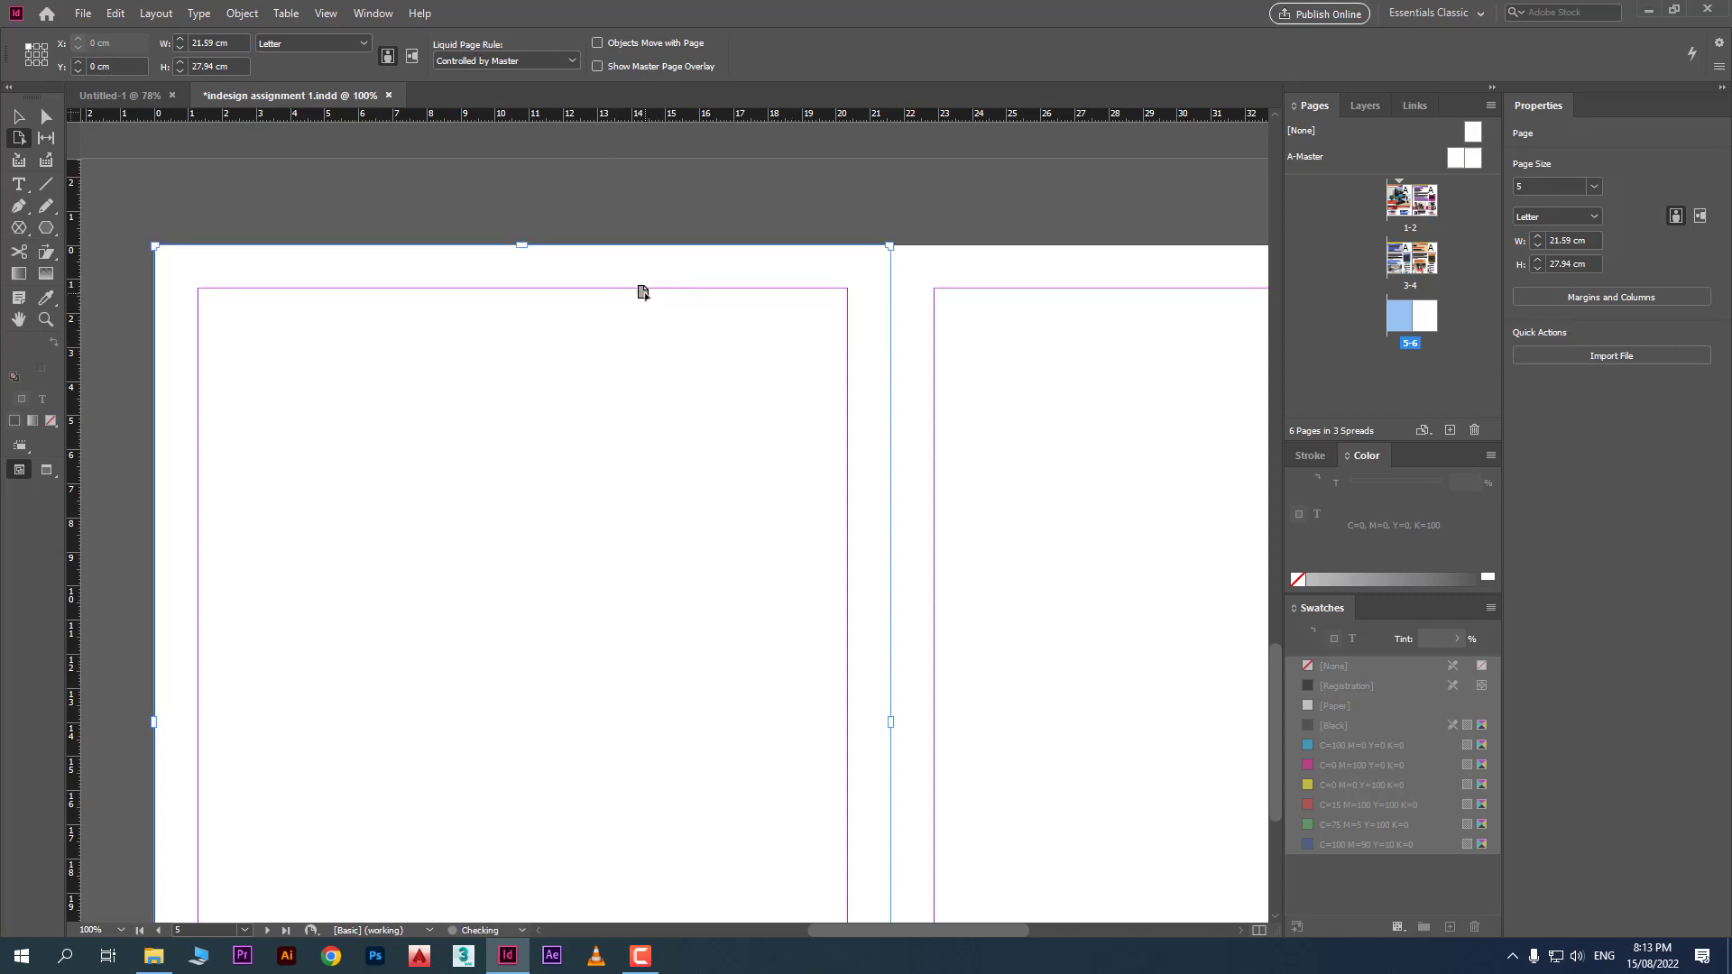
Move the page's reference point to the middle of its right edge and set page 5's width to 10 cm
{"action": "left_click", "coordinate": [45, 52]}
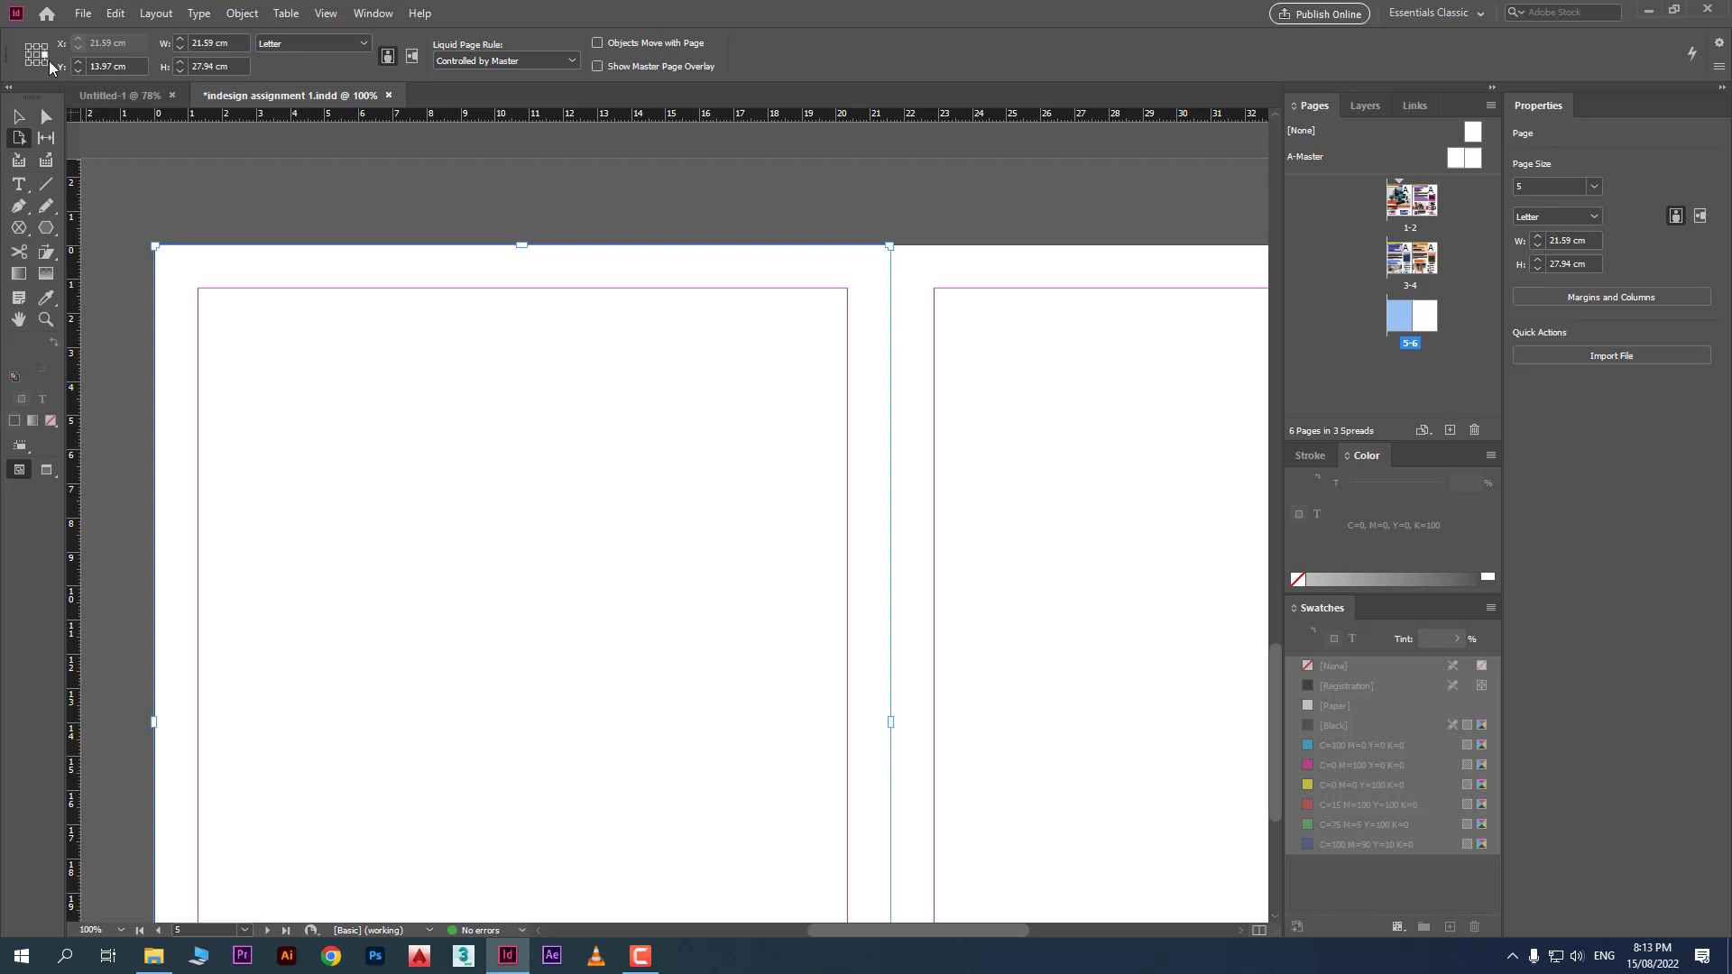
{"action": "scroll", "coordinate": [316, 541], "scroll_direction": "down", "scroll_amount": 3}
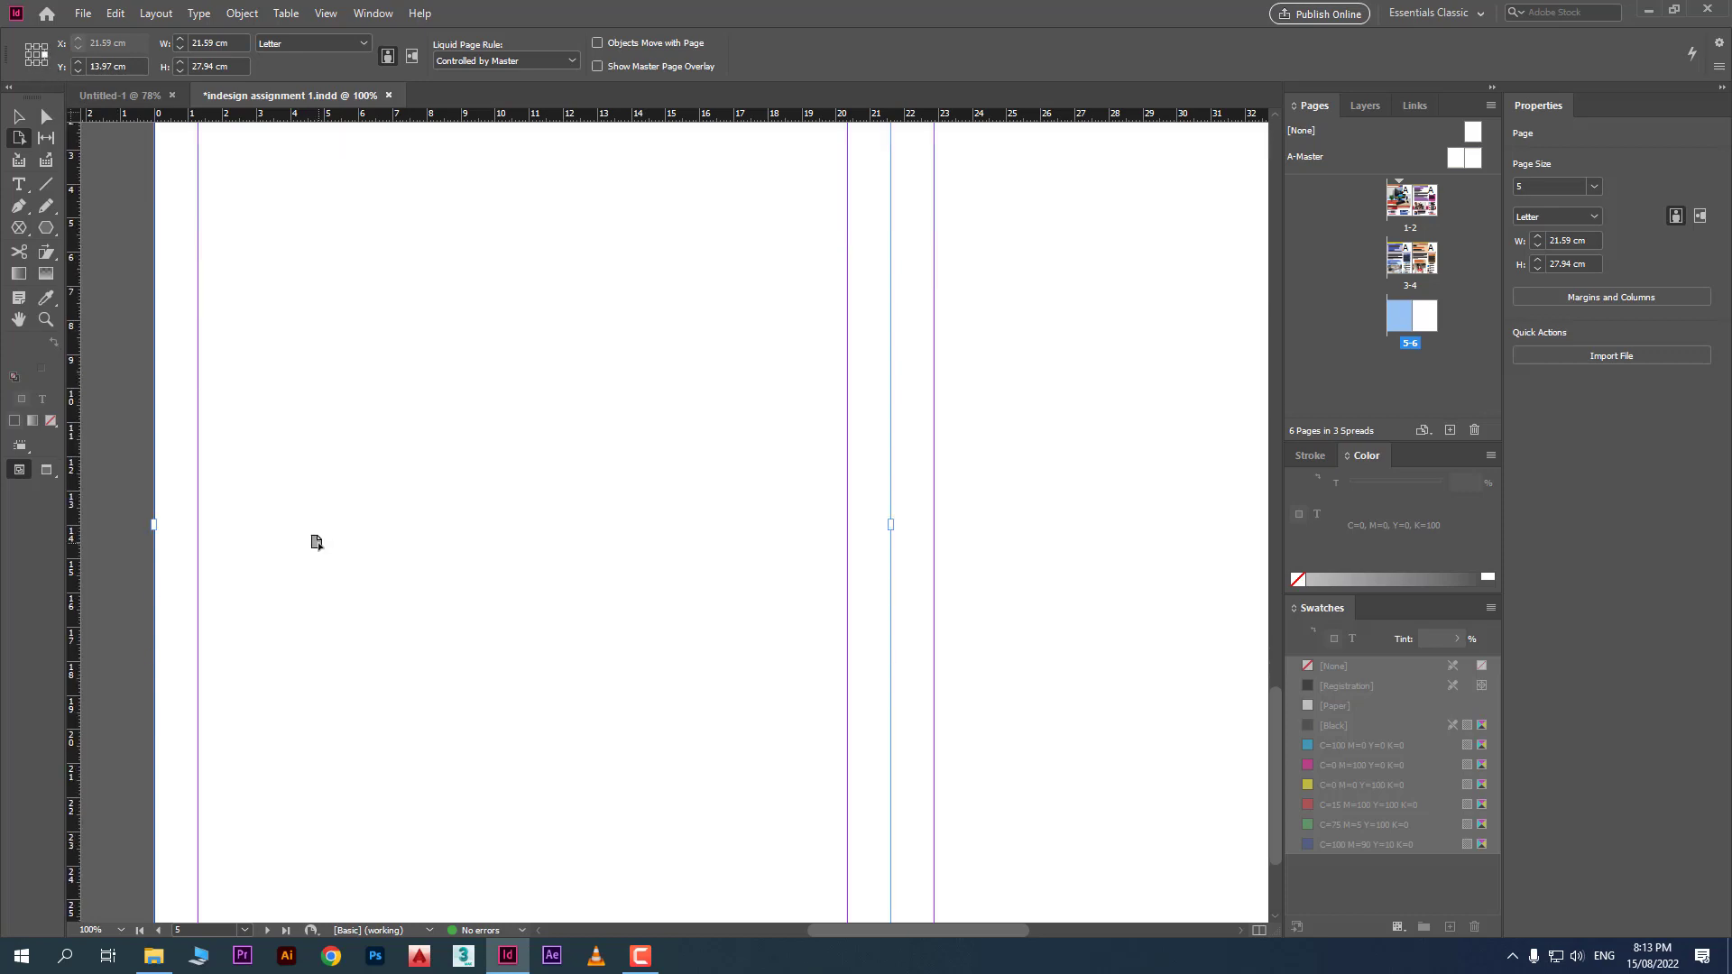
{"action": "left_click", "coordinate": [235, 37]}
{"action": "type", "text": "10"}
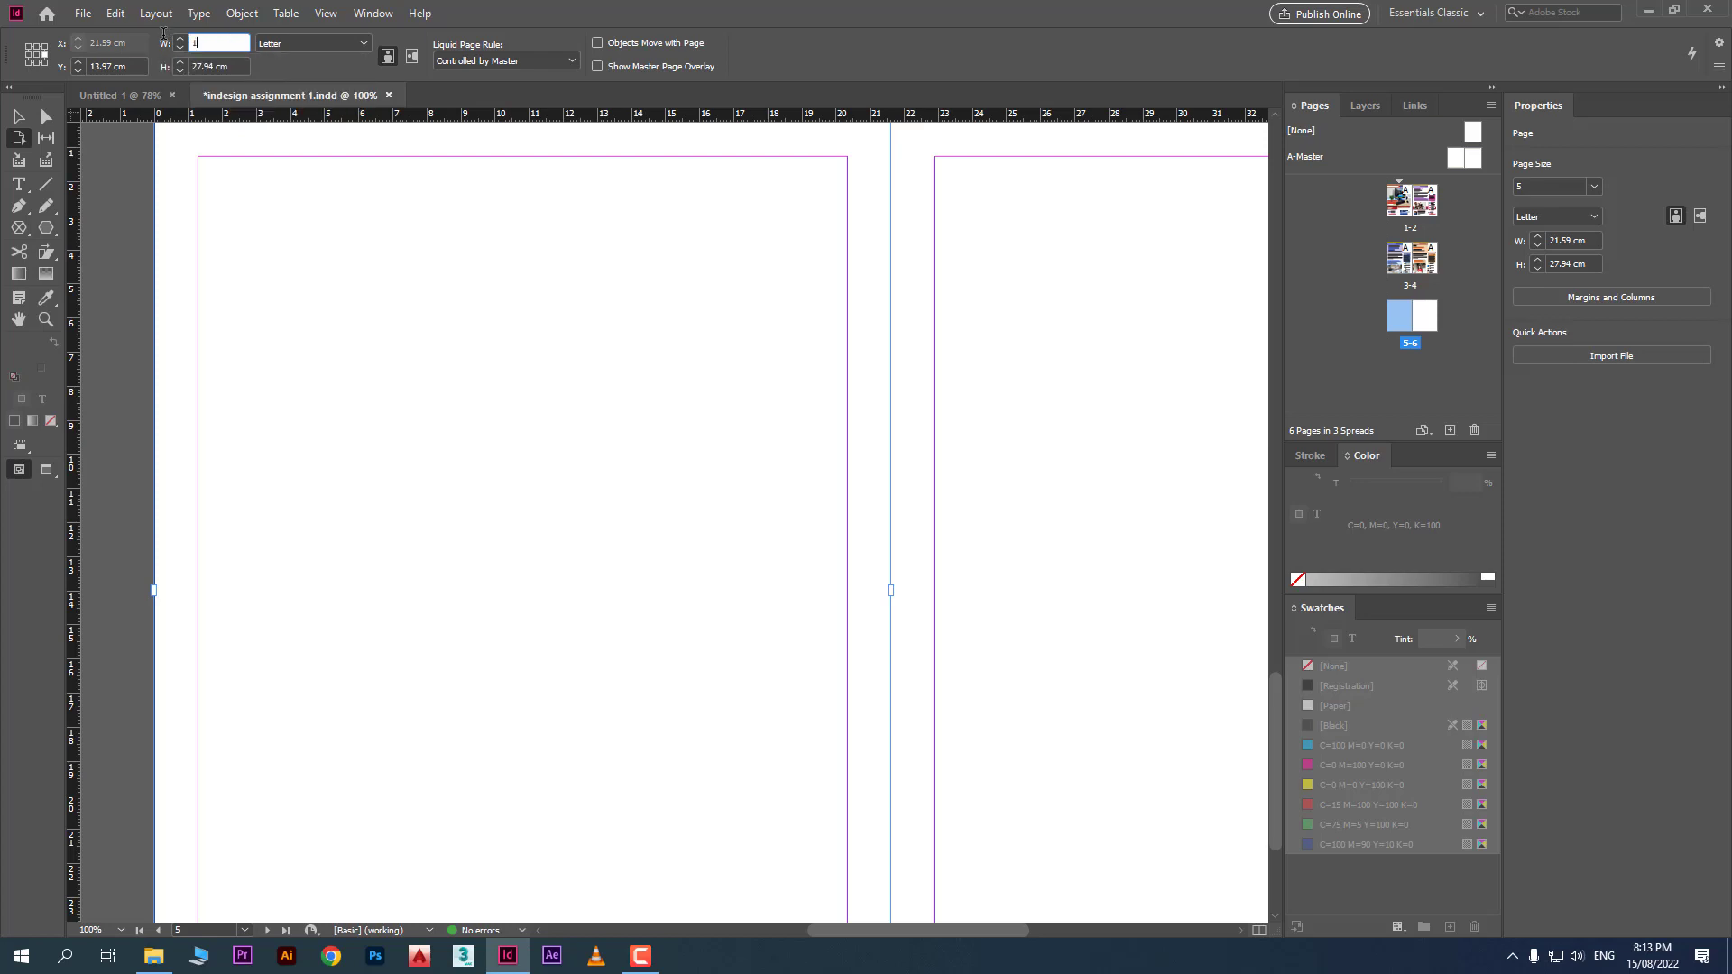
{"action": "key", "text": "Tab"}
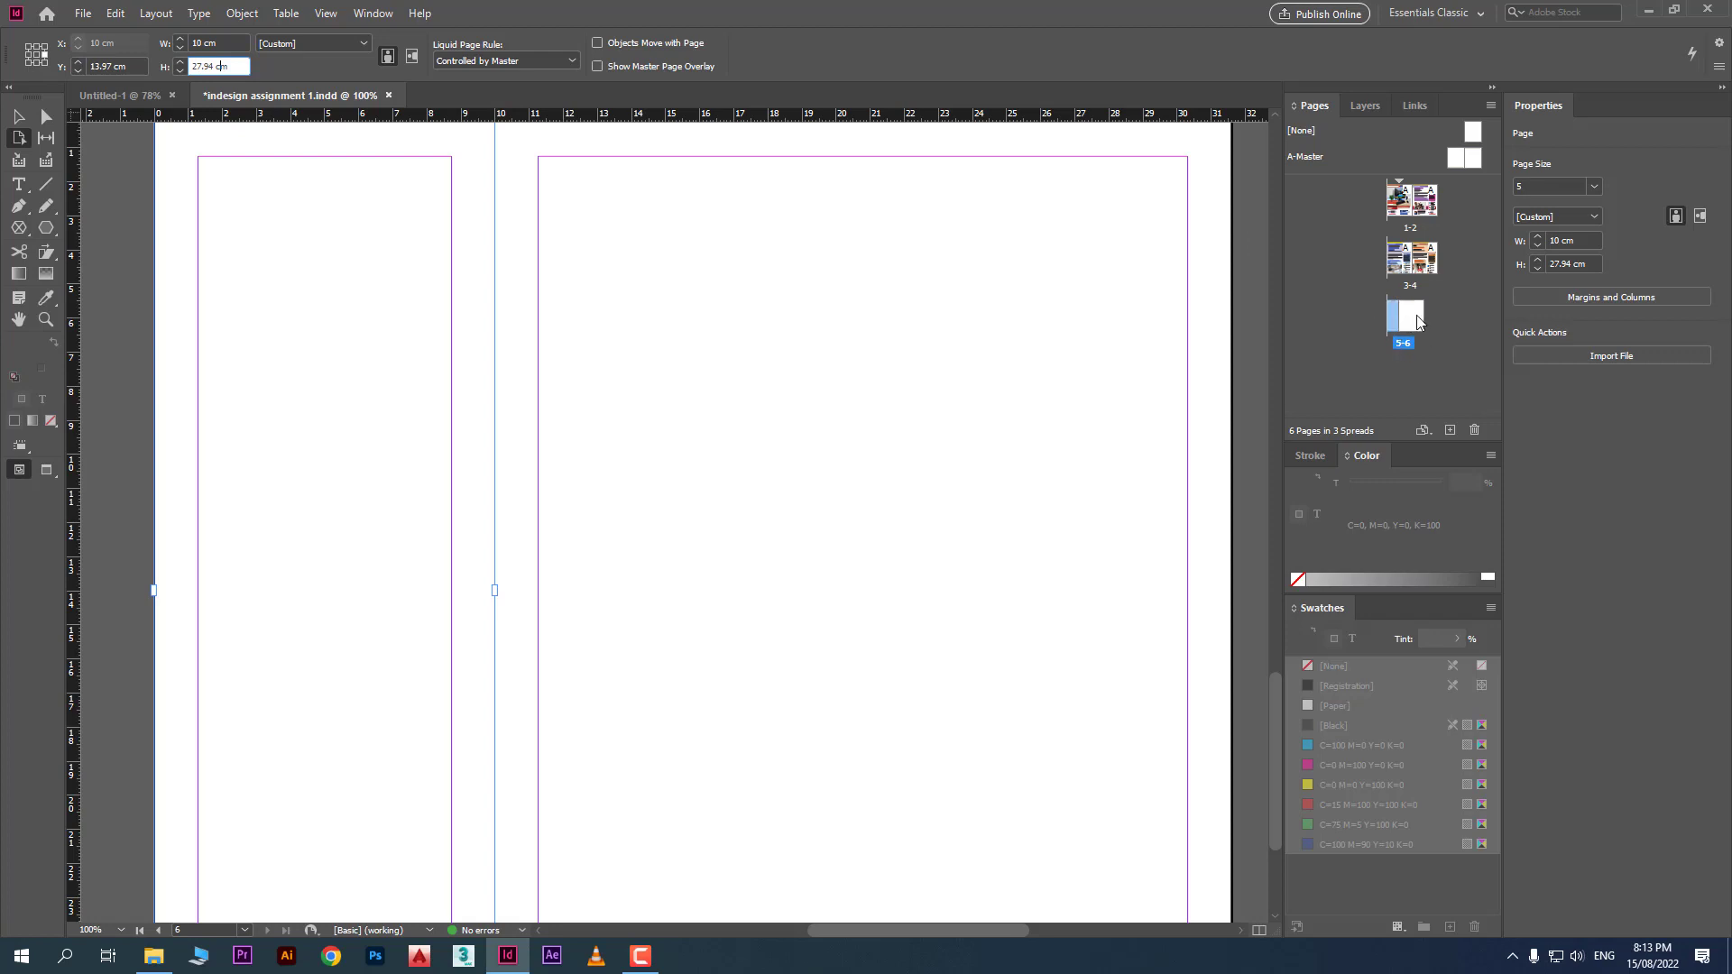
Return the narrowed page 5 to the Letter size preset
{"action": "scroll", "coordinate": [446, 451], "scroll_direction": "down", "scroll_amount": 2}
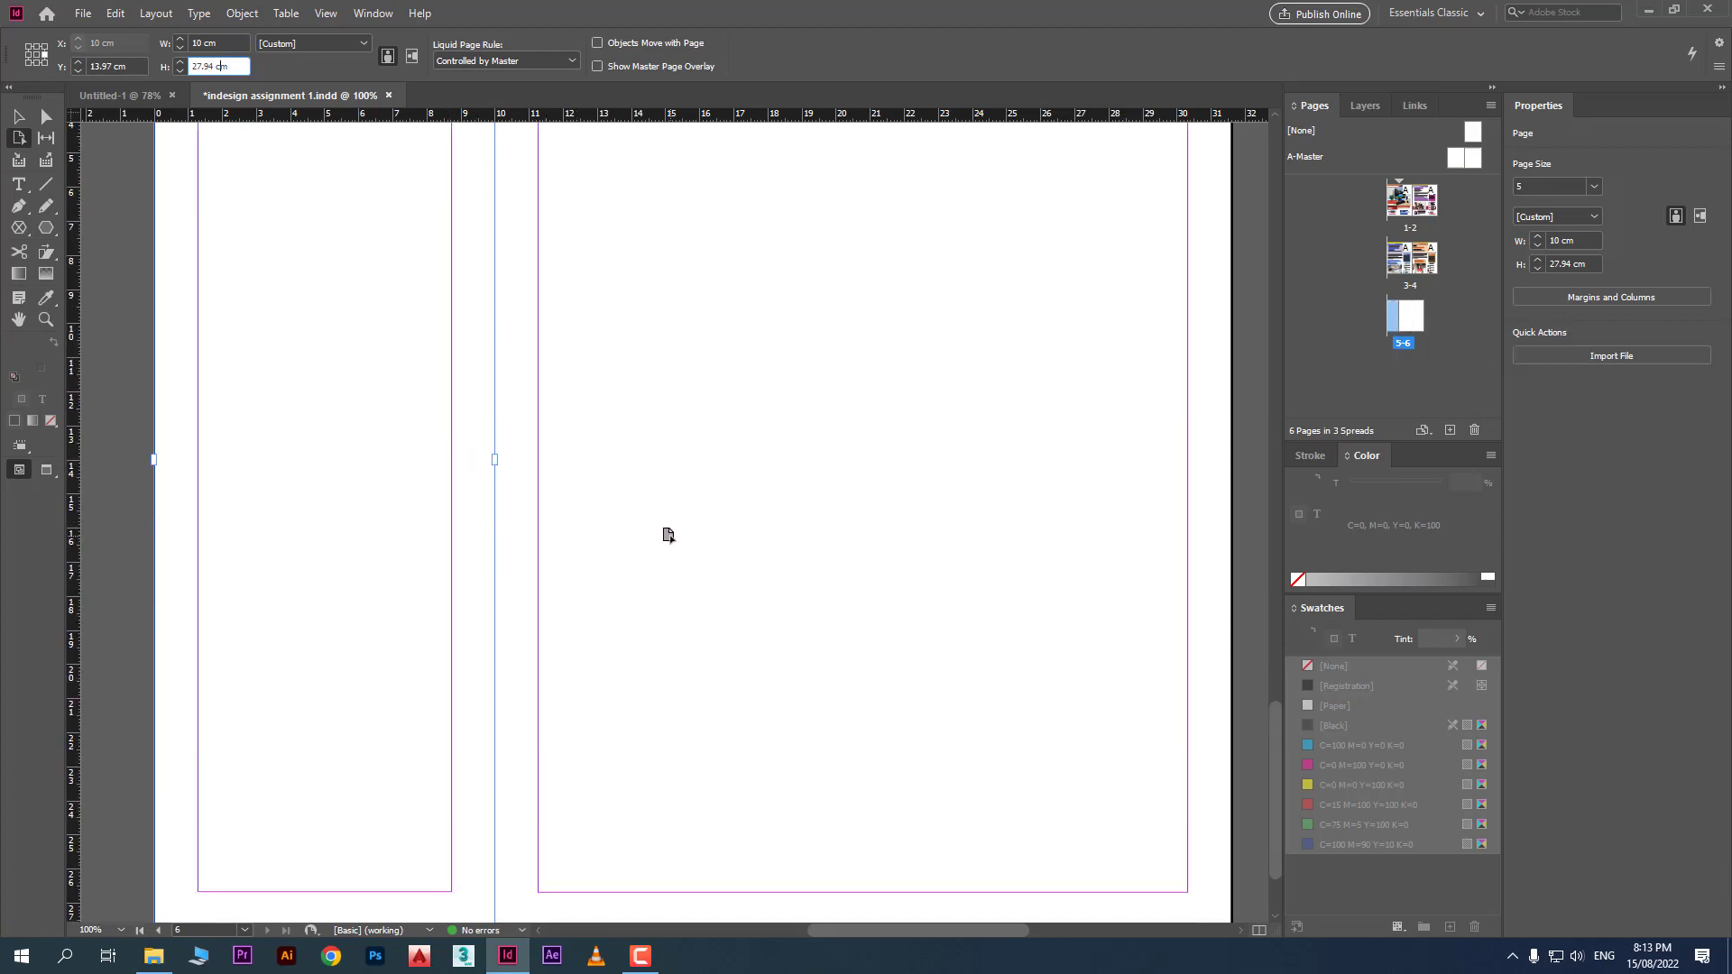
{"action": "scroll", "coordinate": [677, 519], "scroll_direction": "down", "scroll_amount": 2}
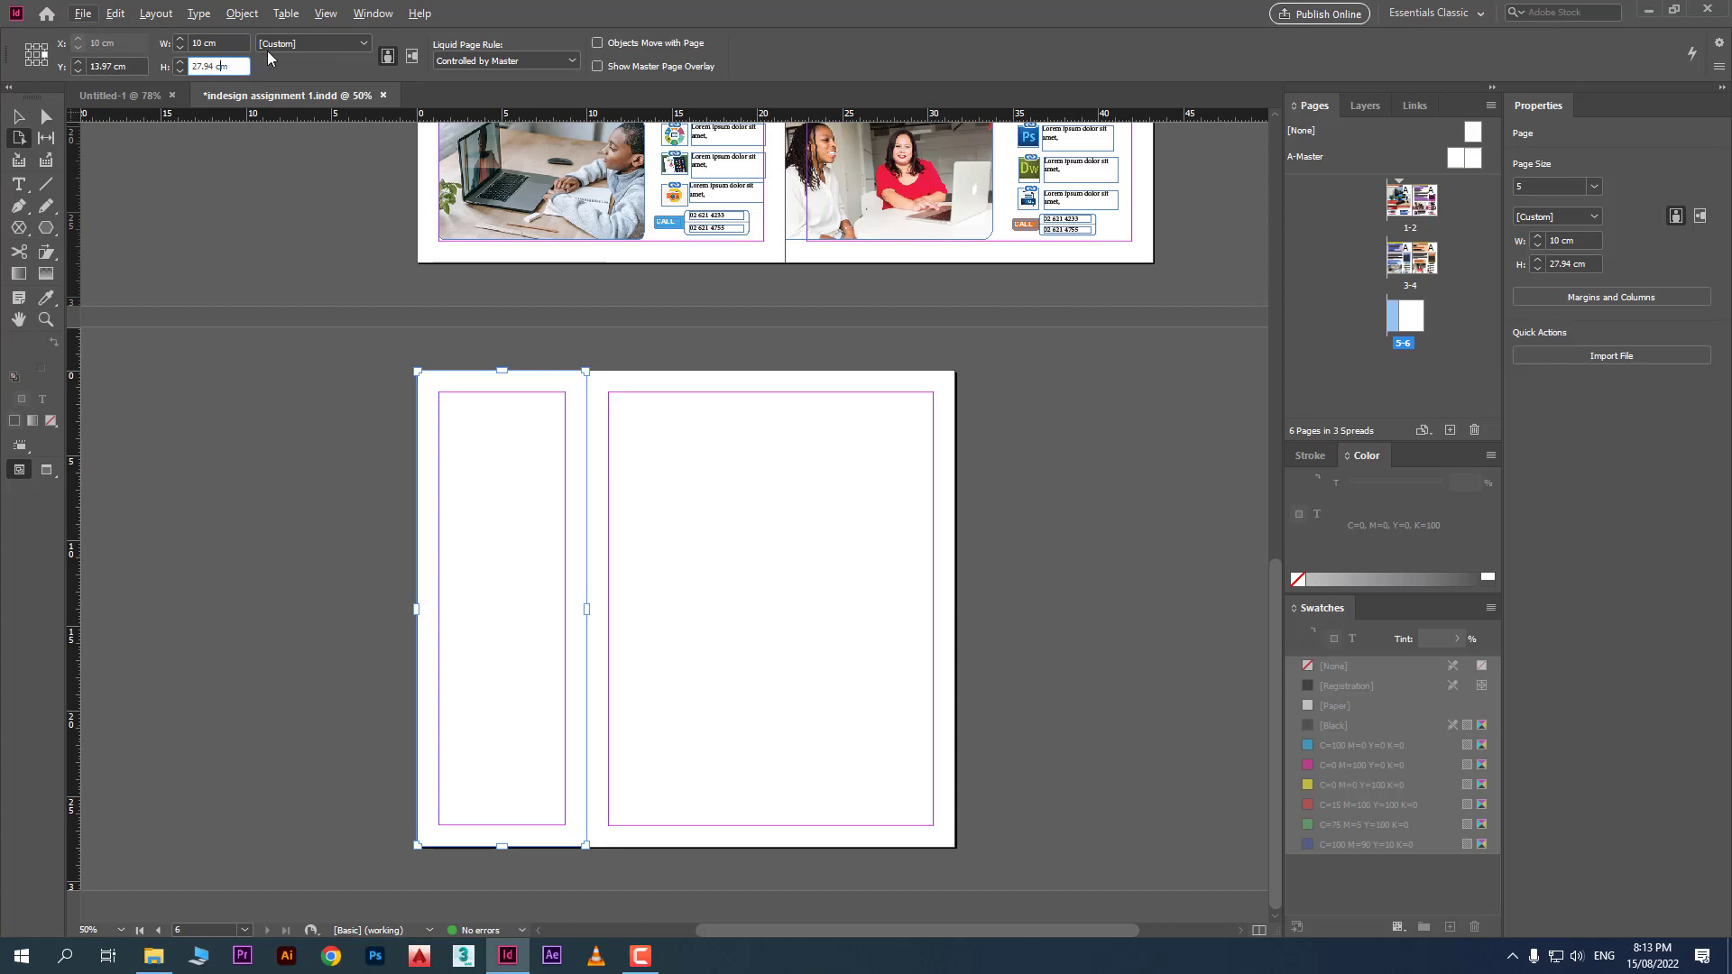
{"action": "left_click", "coordinate": [312, 44]}
{"action": "left_click", "coordinate": [312, 62]}
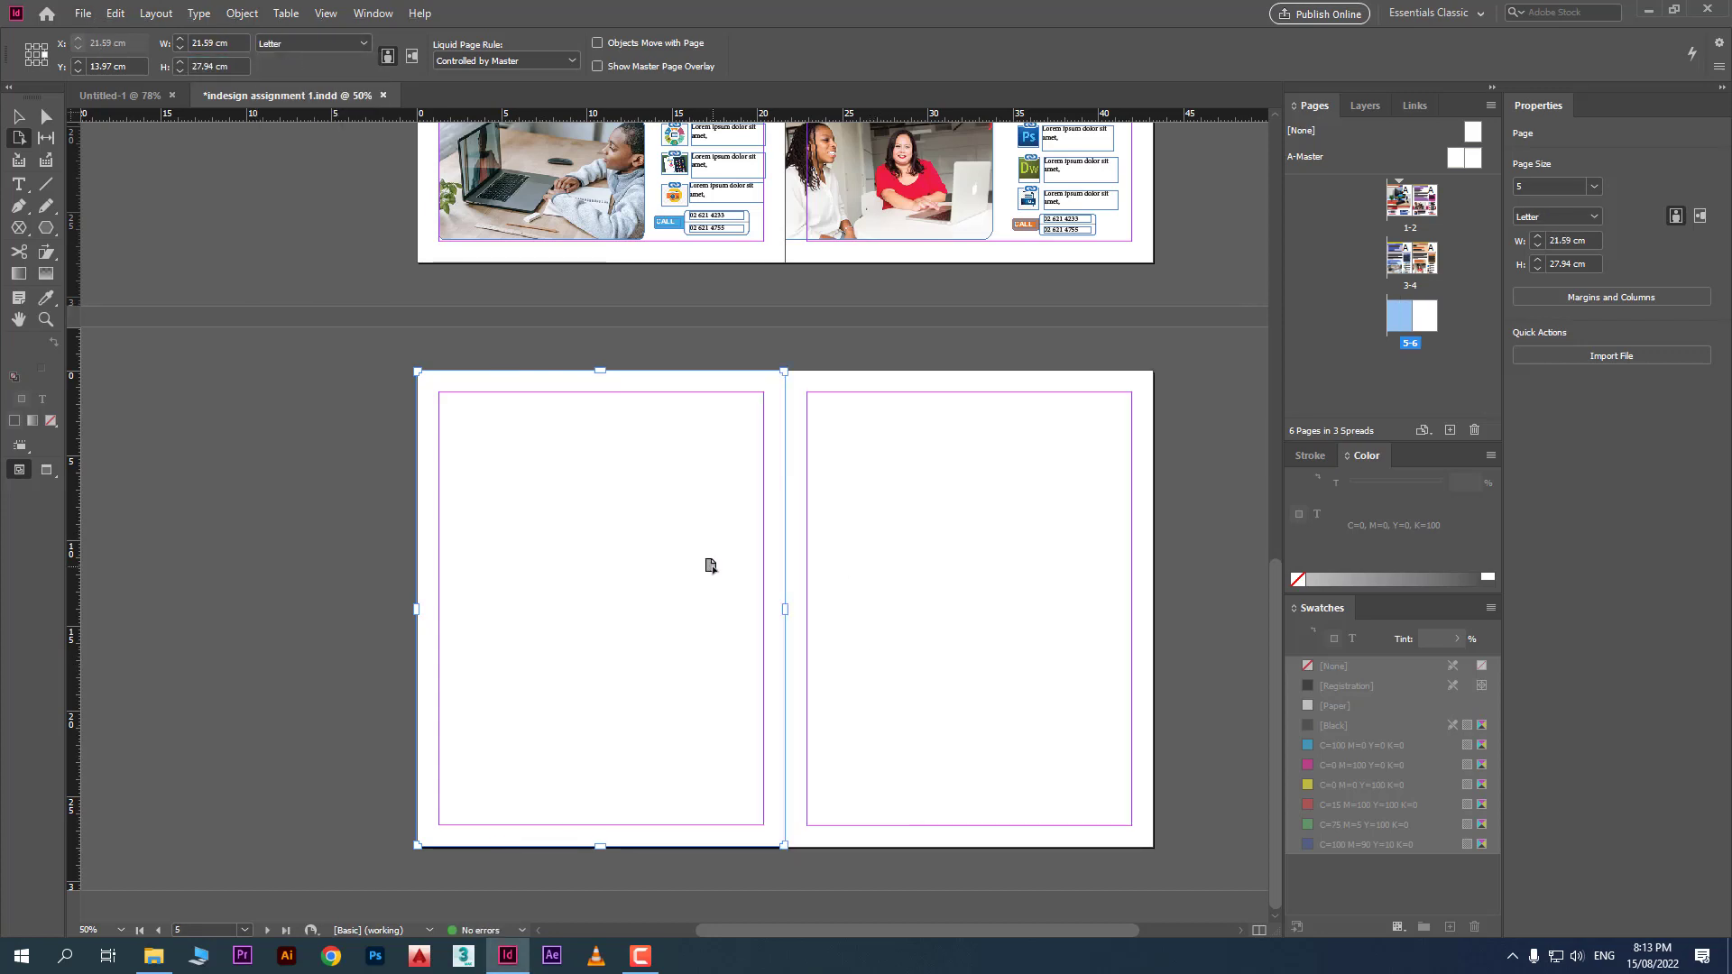
Change the page size of the whole document to Legal through Document Setup and look over the resized pages
{"action": "left_click", "coordinate": [1222, 494]}
{"action": "left_click", "coordinate": [640, 510]}
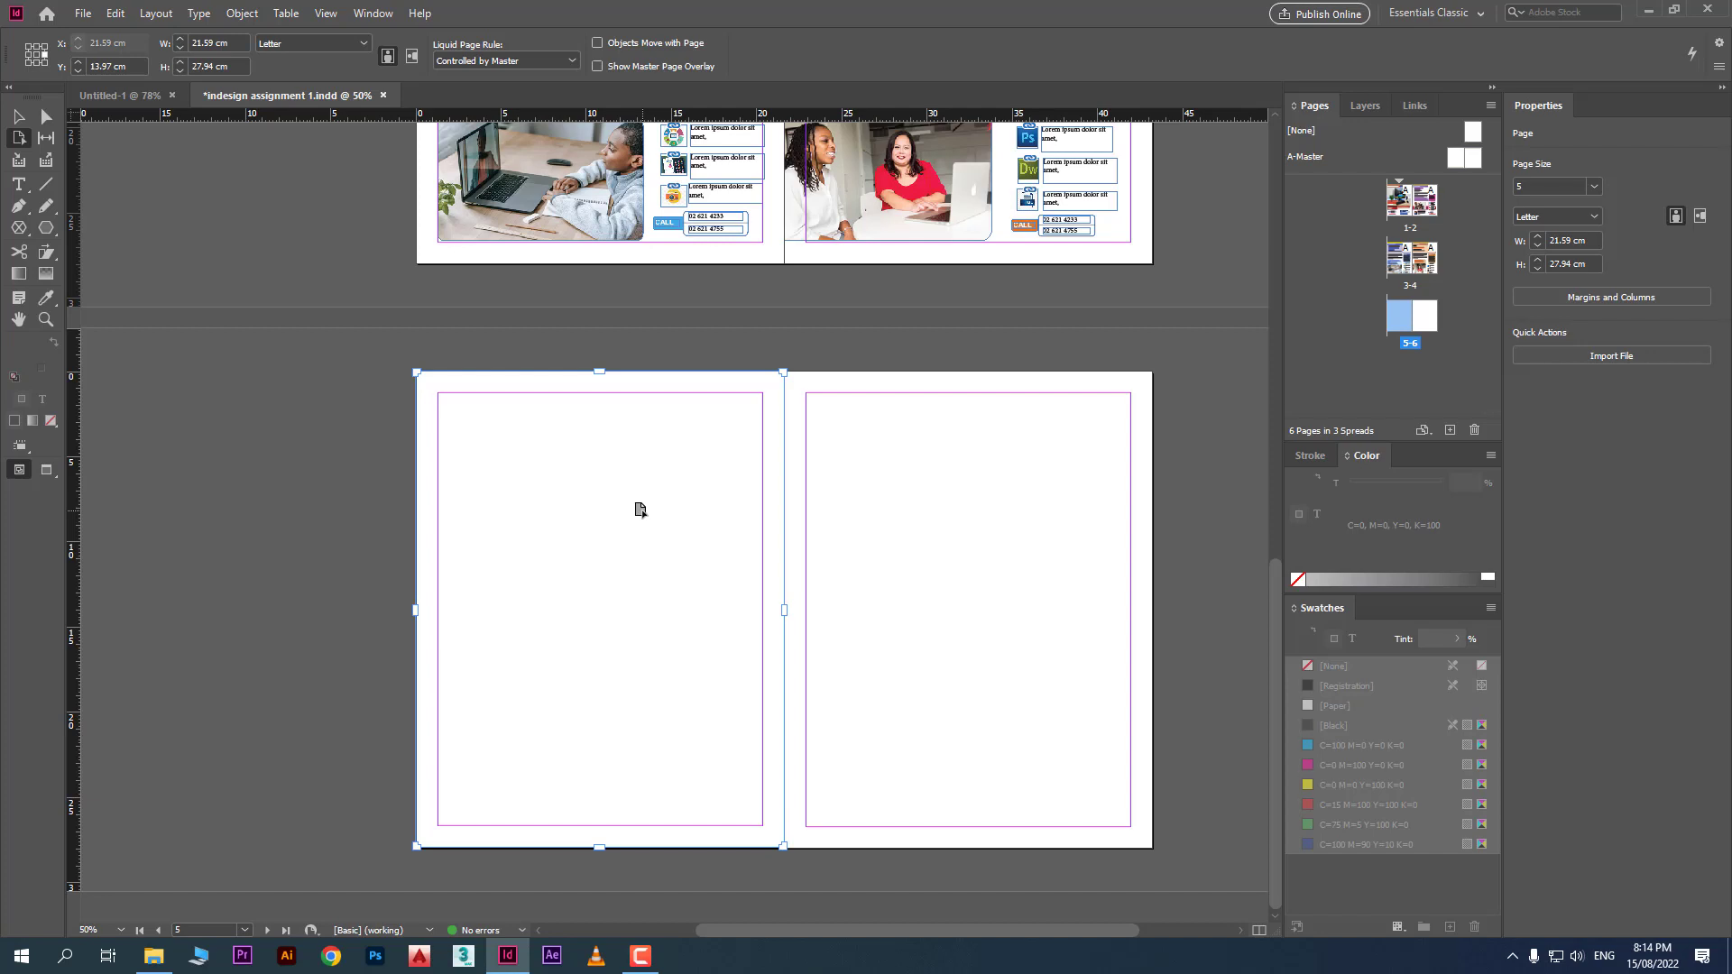
{"action": "left_click", "coordinate": [79, 13]}
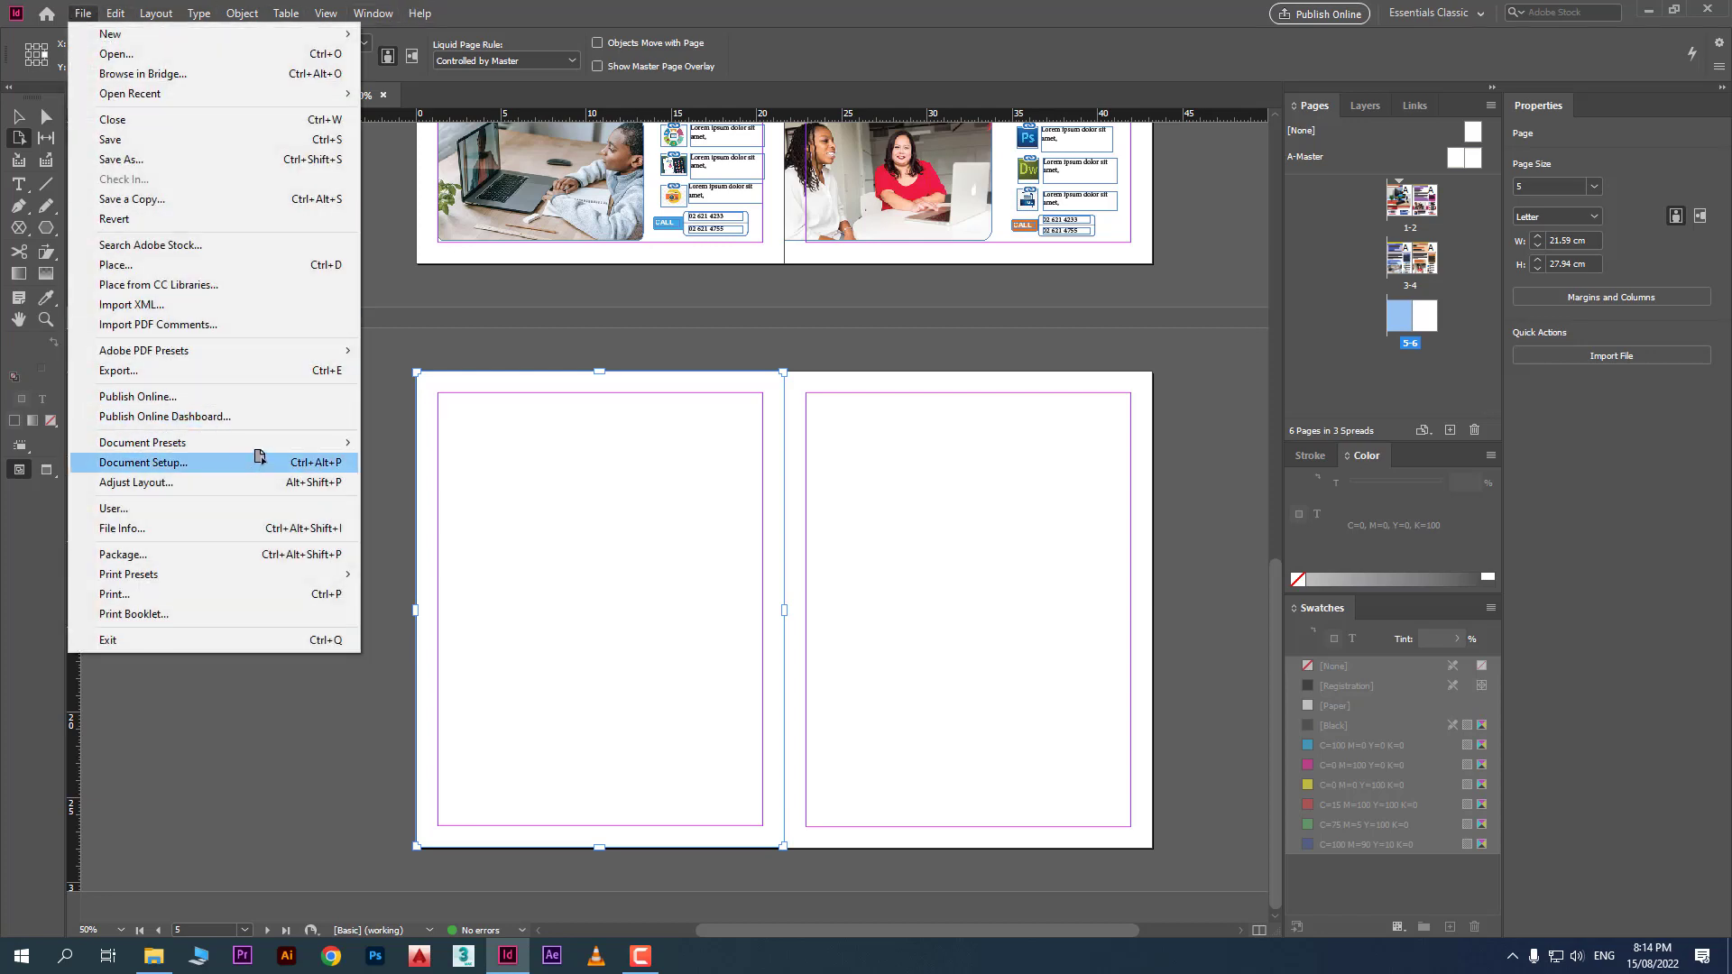
{"action": "mouse_move", "coordinate": [270, 444]}
{"action": "left_click", "coordinate": [325, 462]}
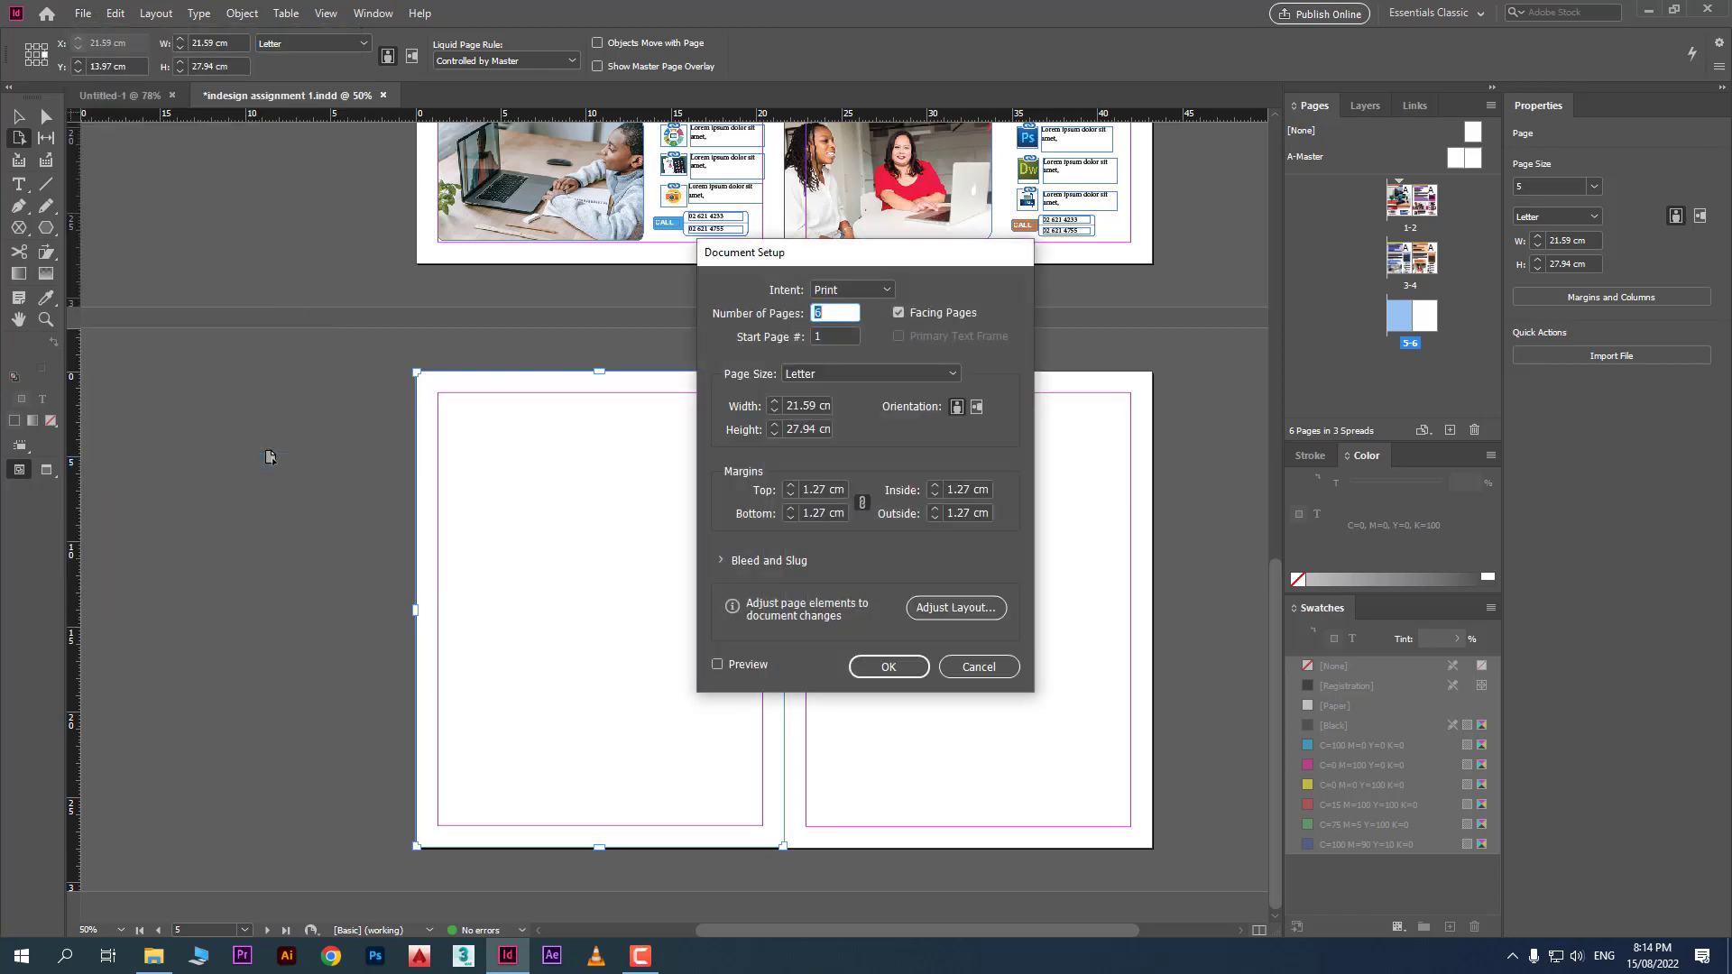
{"action": "left_click", "coordinate": [885, 377]}
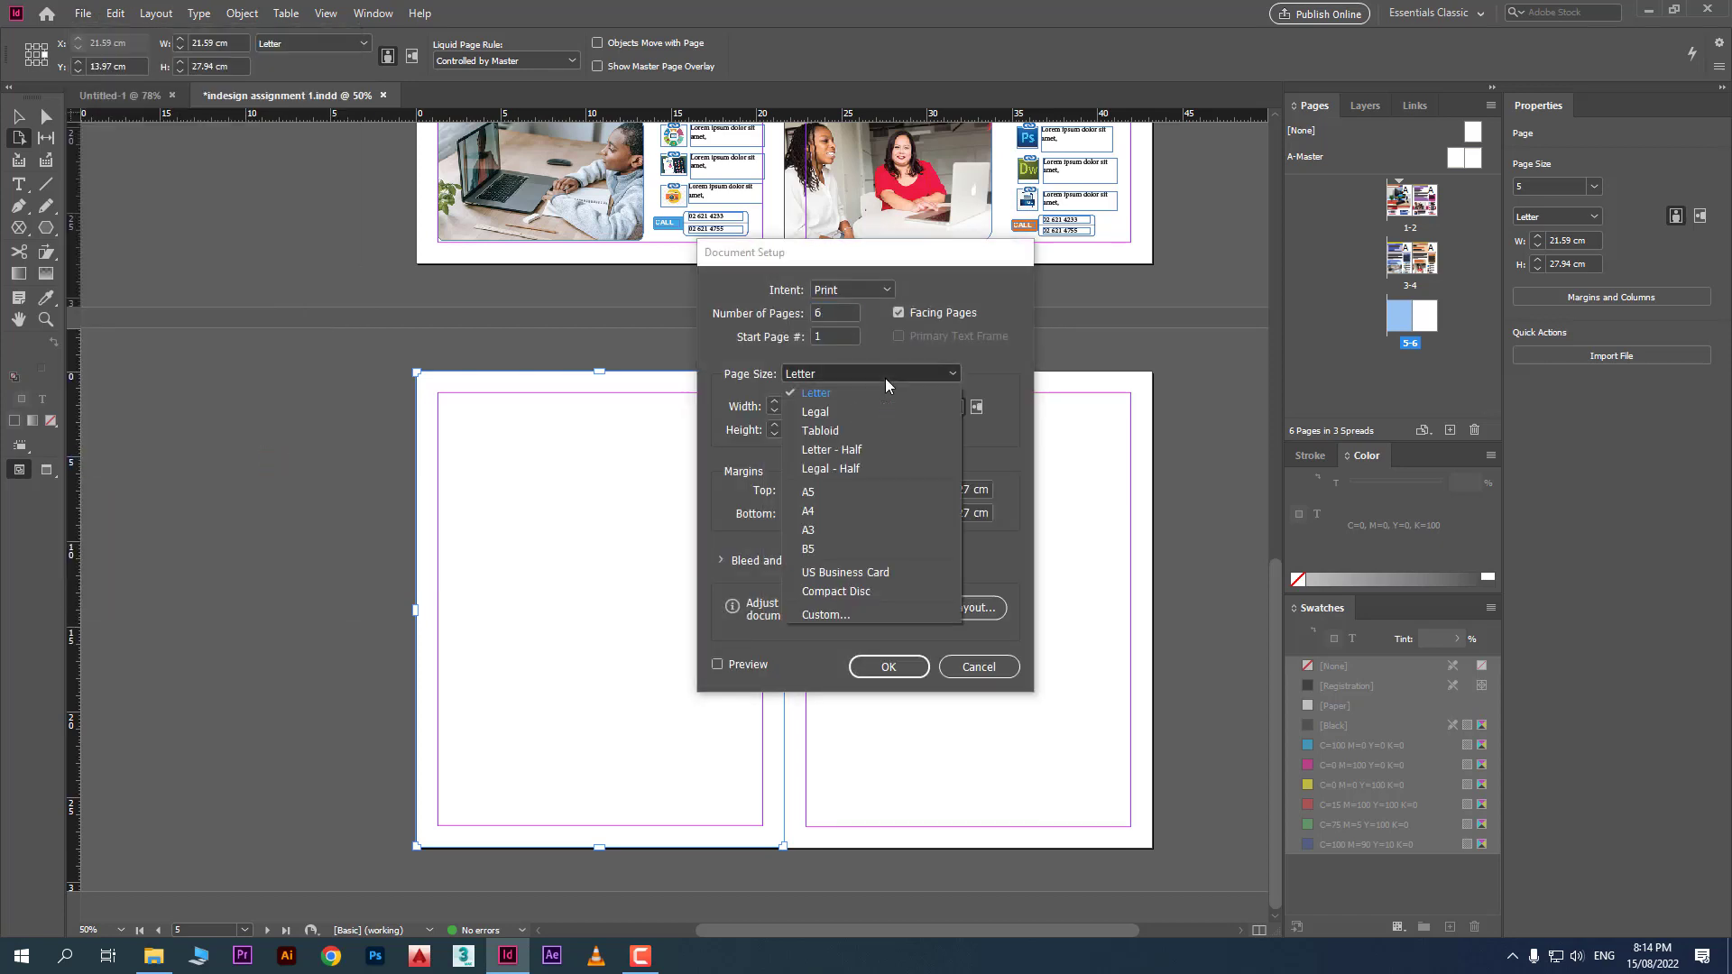
{"action": "left_click", "coordinate": [823, 412]}
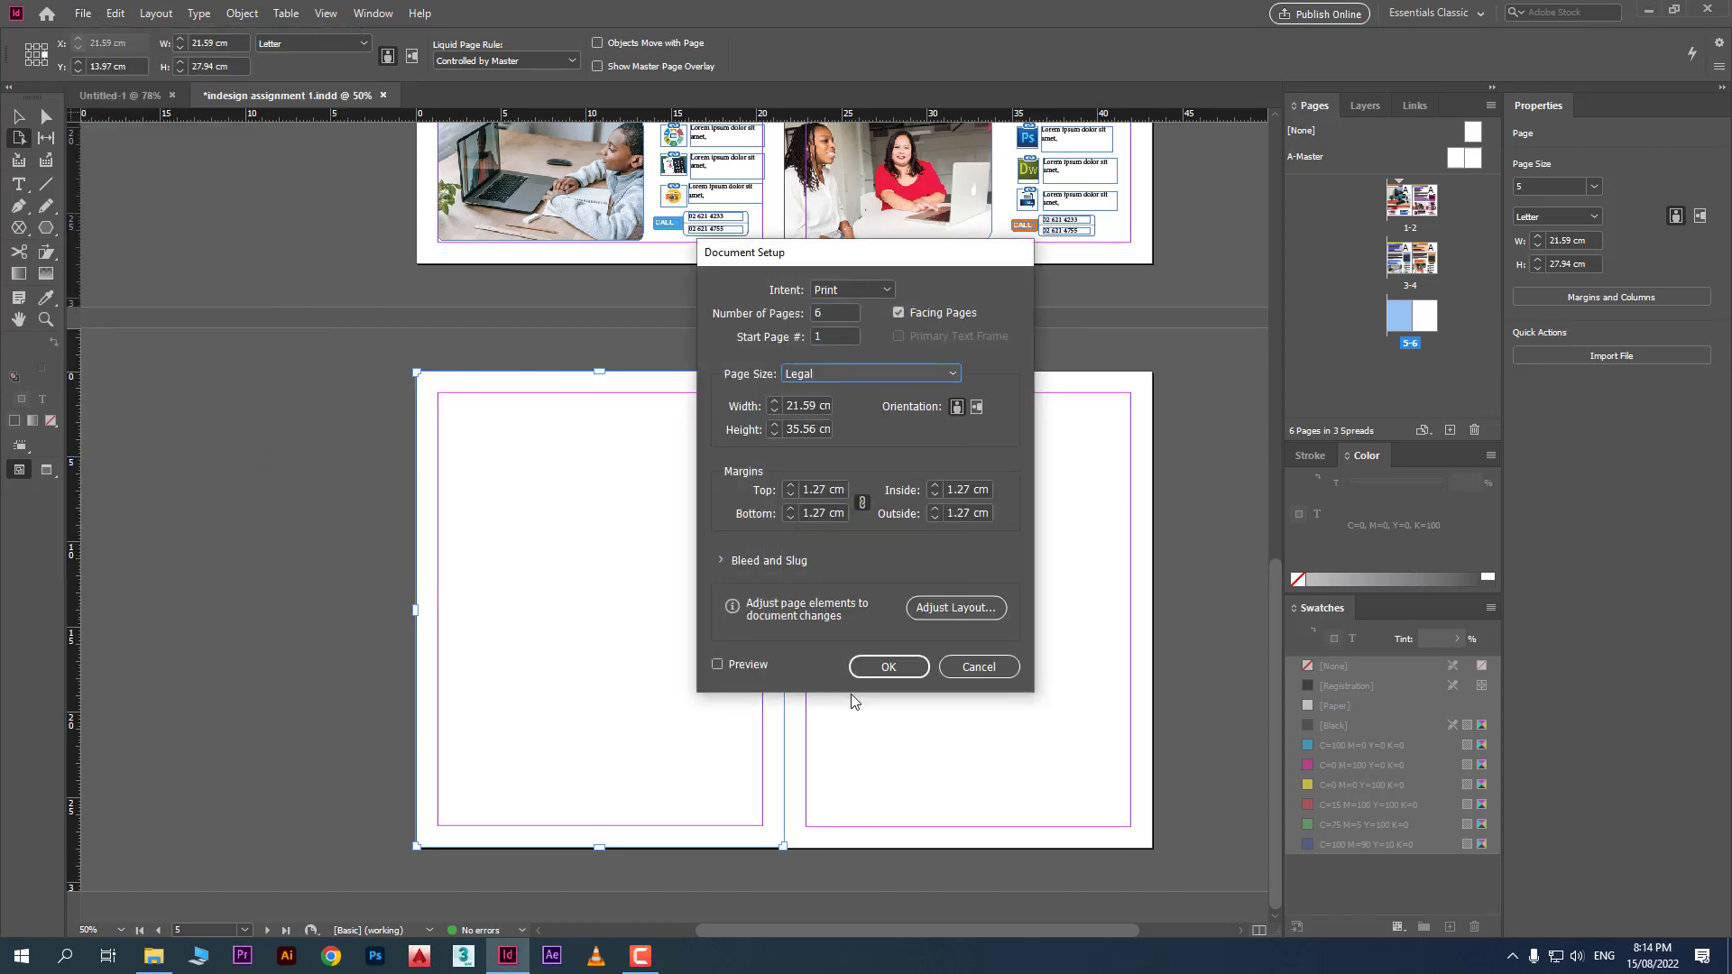
{"action": "left_click", "coordinate": [884, 669]}
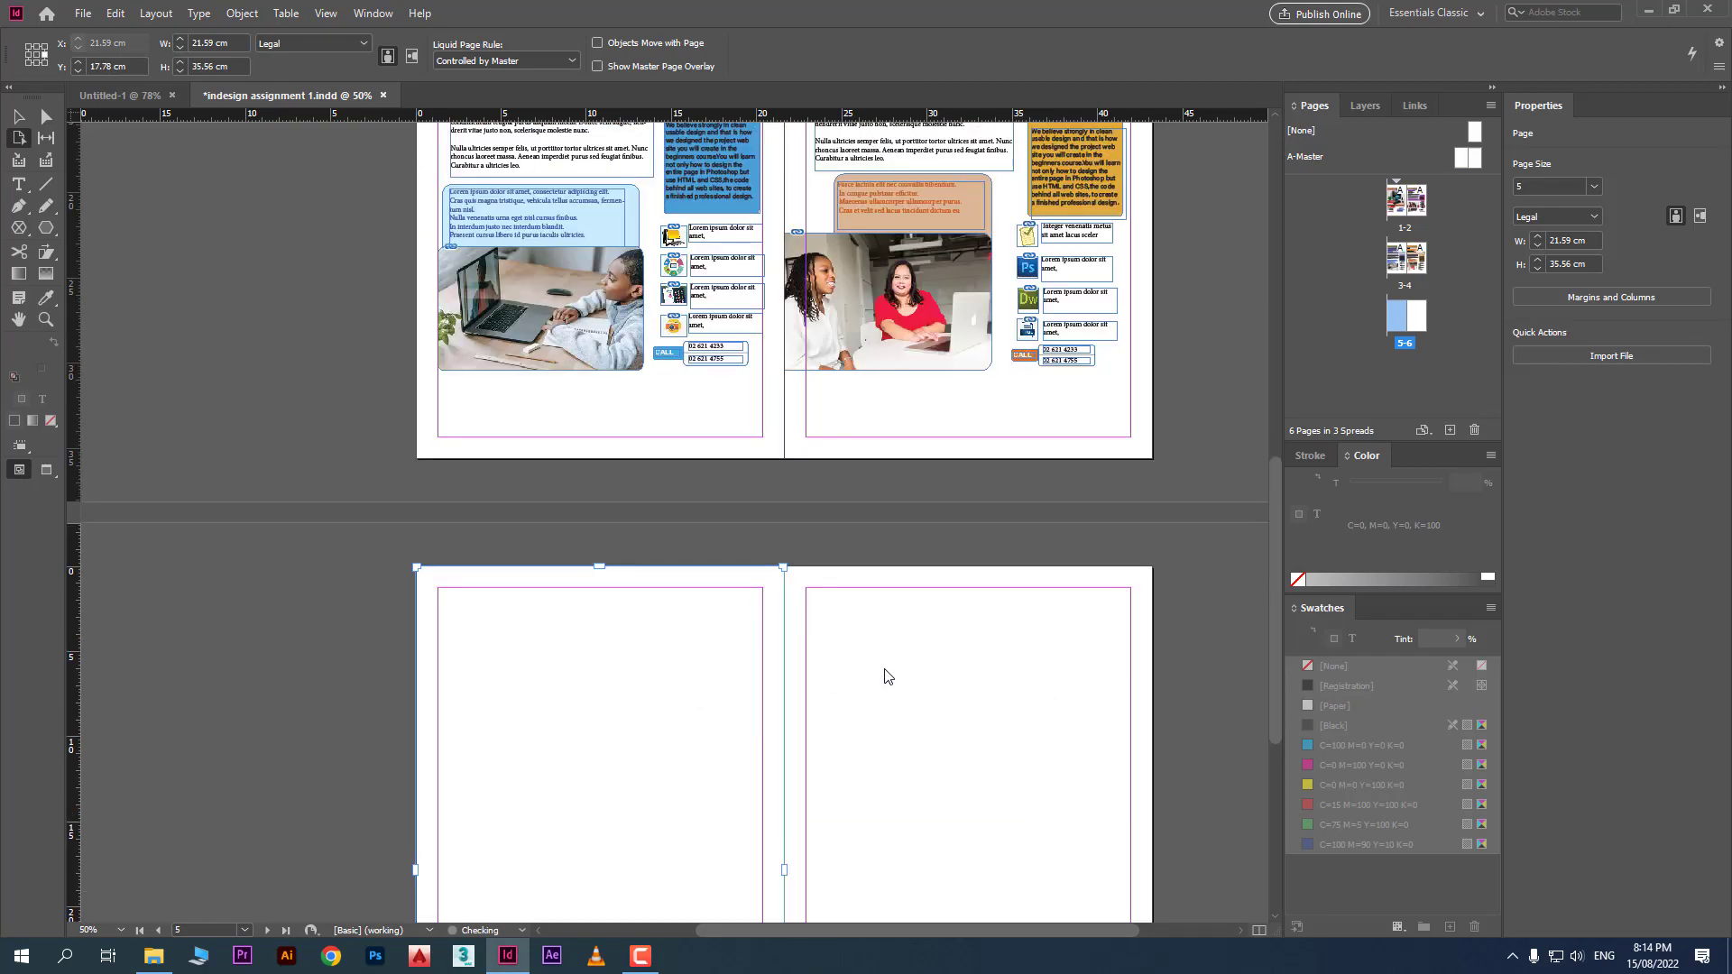
{"action": "scroll", "coordinate": [966, 559], "scroll_direction": "down", "scroll_amount": 3}
{"action": "scroll", "coordinate": [975, 546], "scroll_direction": "up", "scroll_amount": 15}
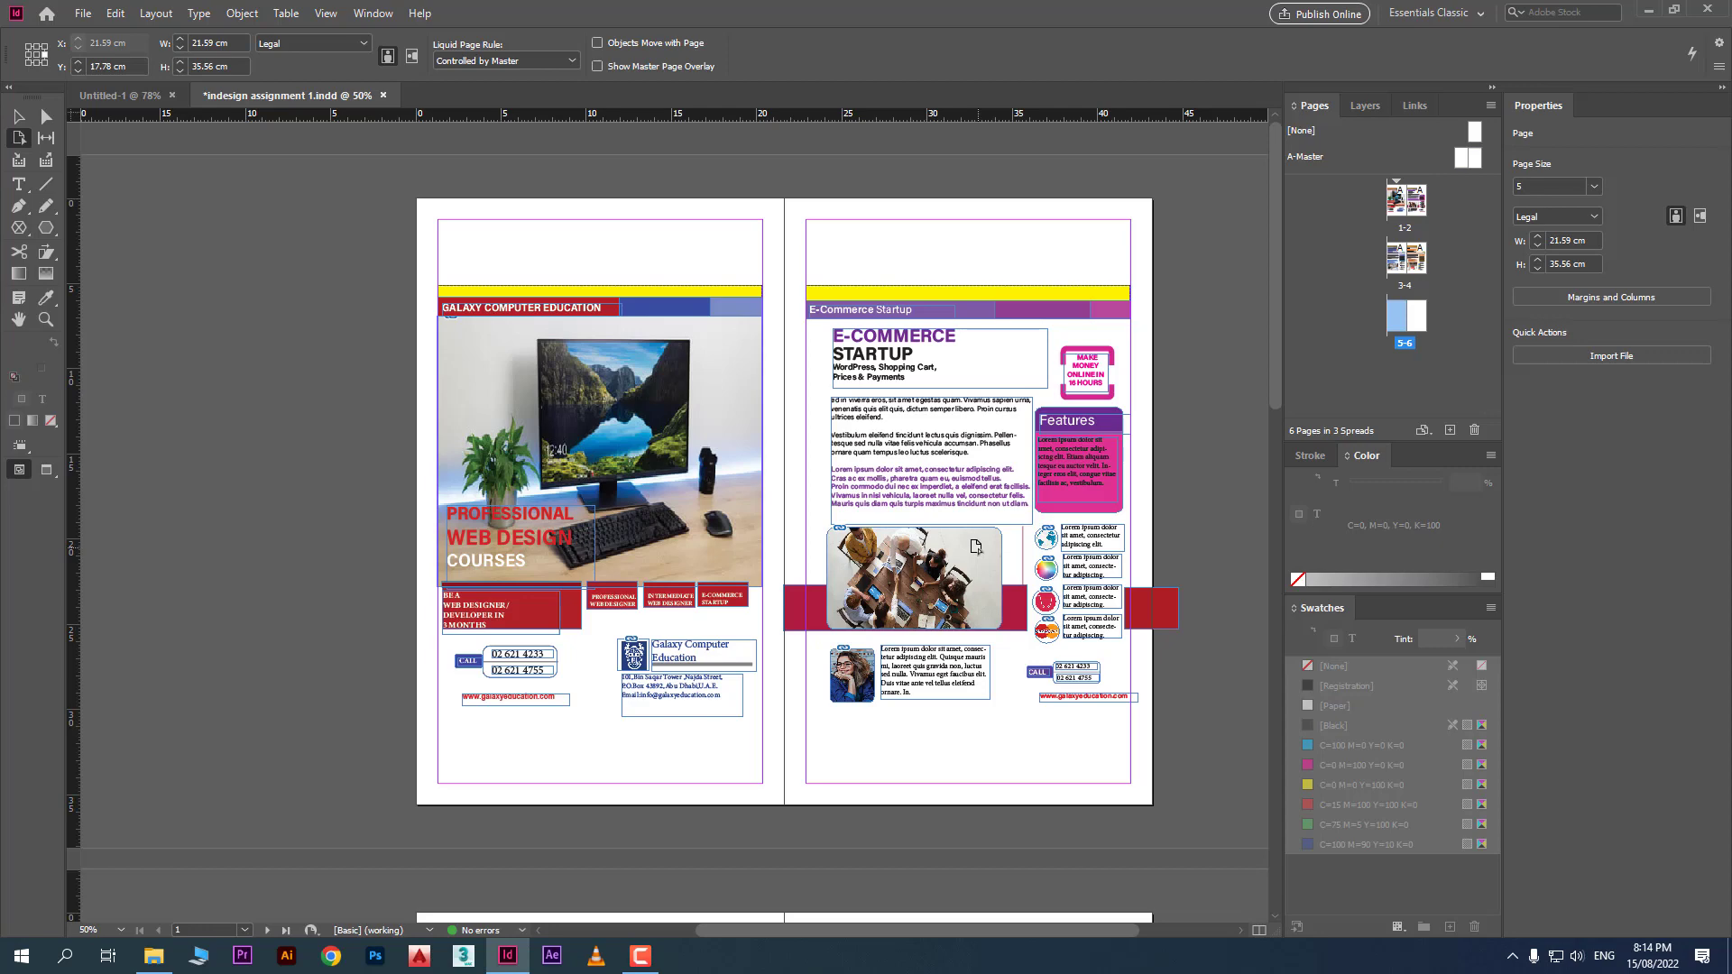
Undo the change of the document's page size to Legal
{"action": "left_click", "coordinate": [82, 12]}
{"action": "left_click", "coordinate": [911, 285]}
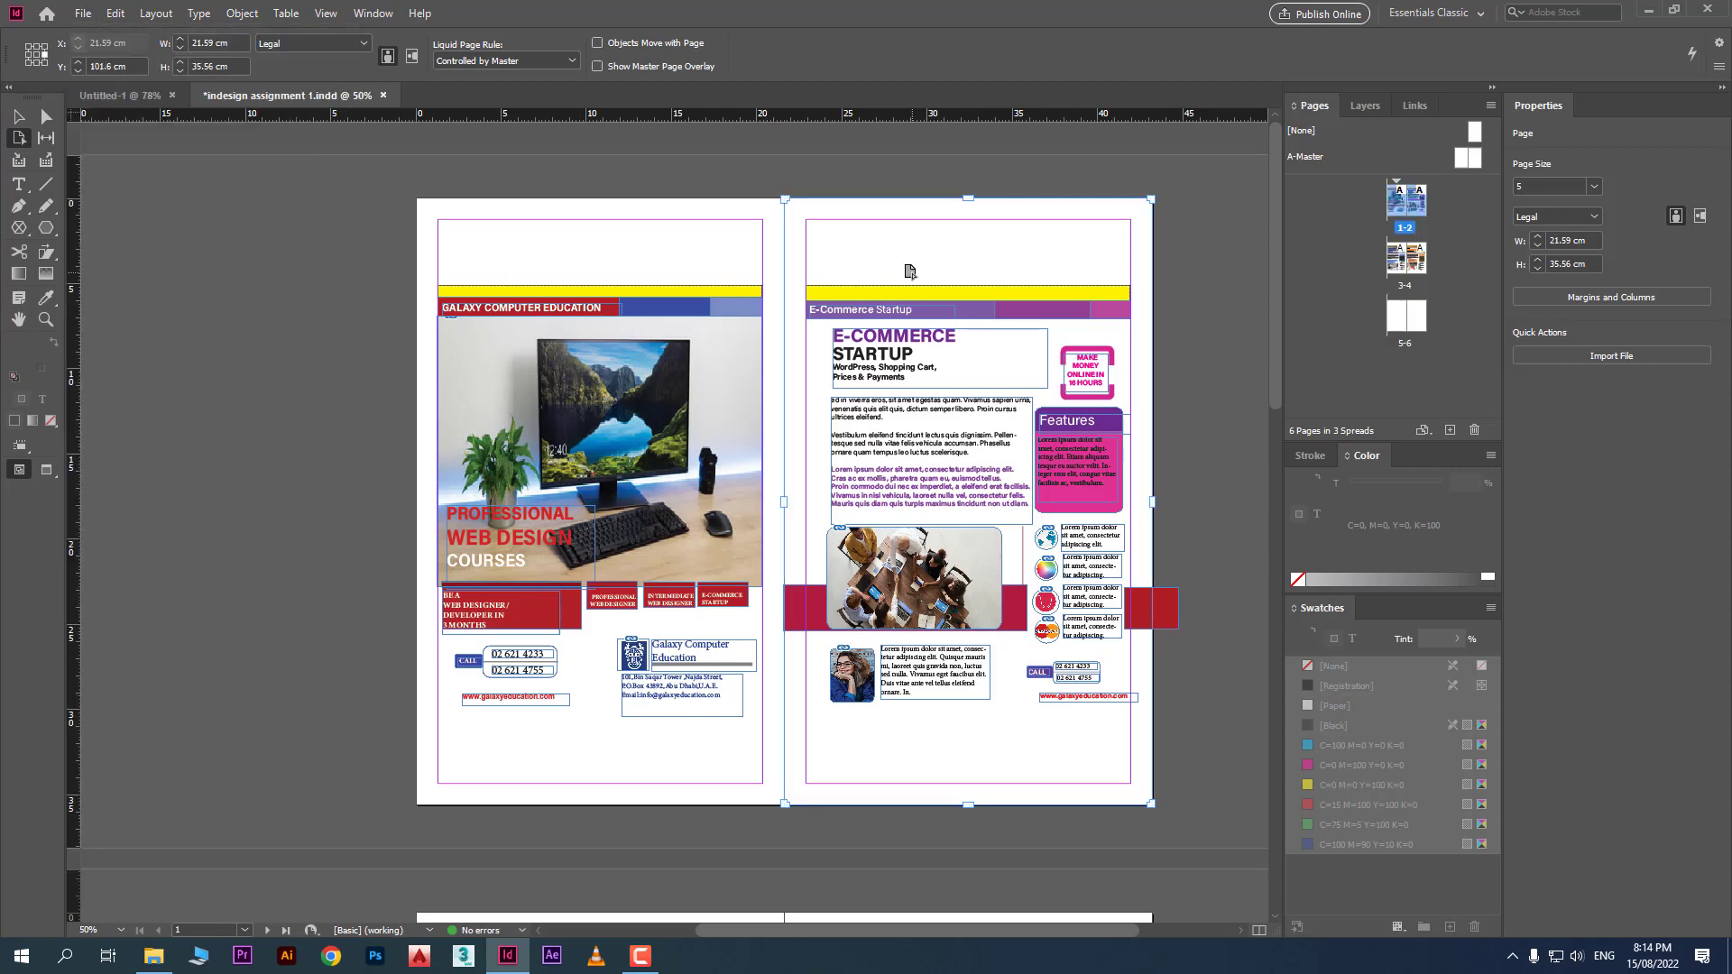
{"action": "key", "text": "ctrl+z"}
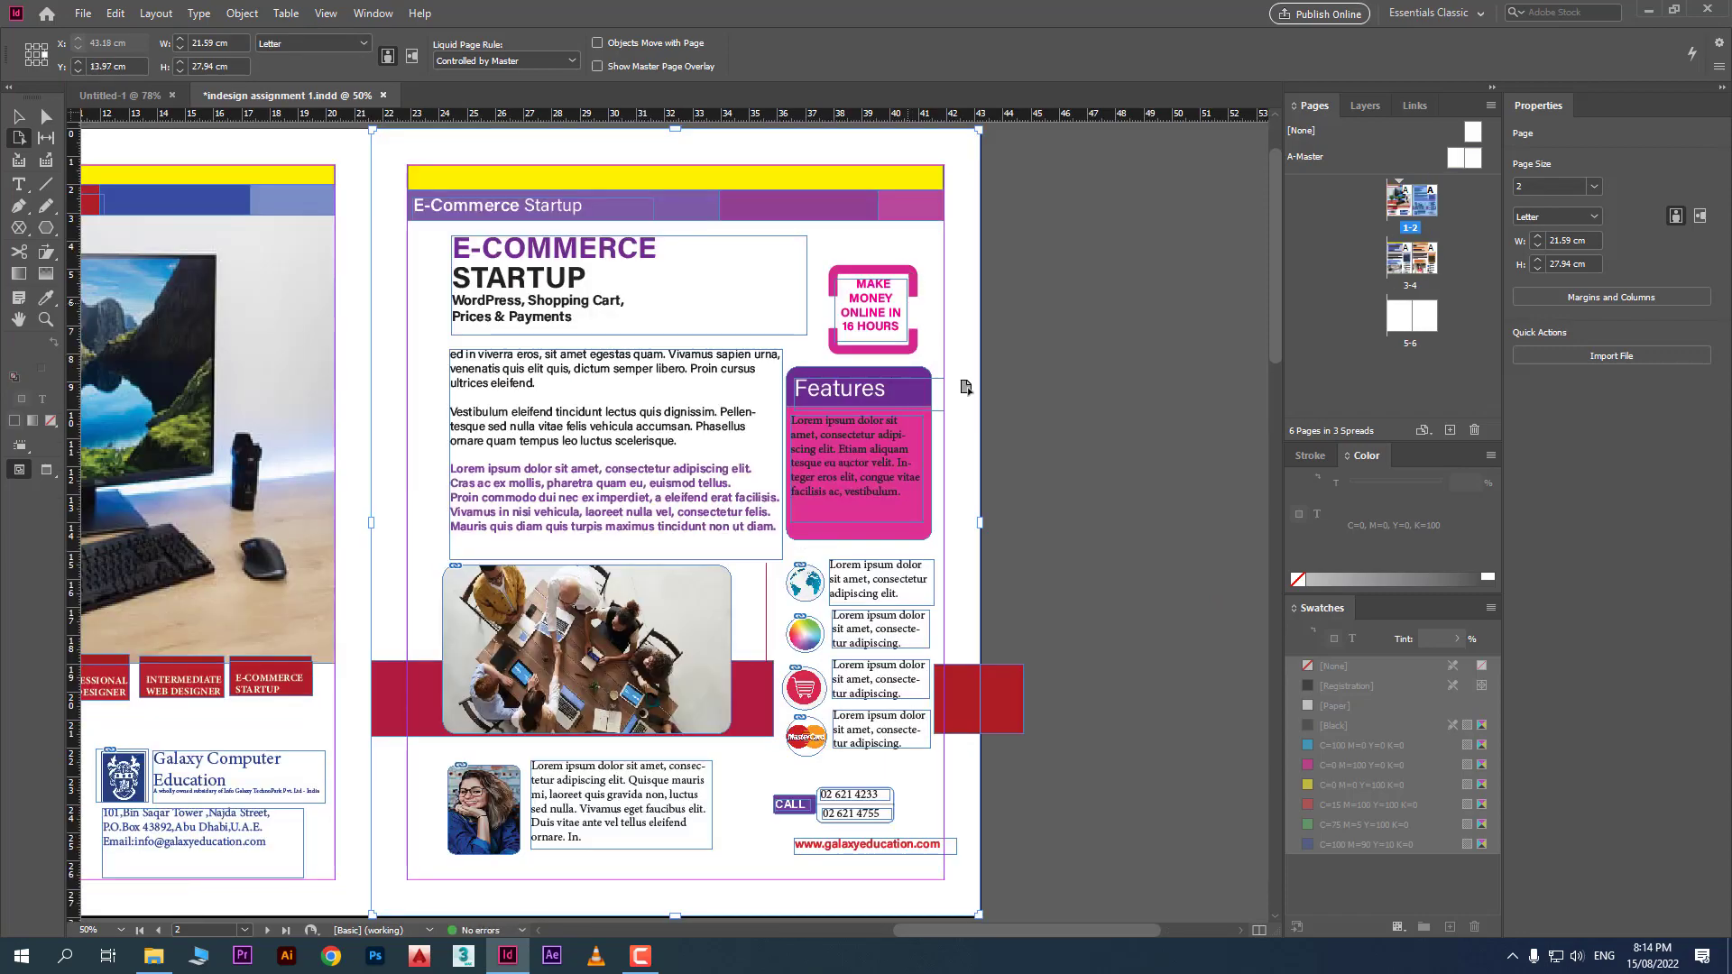
Use the Gap tool on page 3 to shift the gap between the header banner and the first text paragraph slightly upward
{"action": "scroll", "coordinate": [1017, 460], "scroll_direction": "down", "scroll_amount": 15}
{"action": "scroll", "coordinate": [1020, 462], "scroll_direction": "down", "scroll_amount": 5}
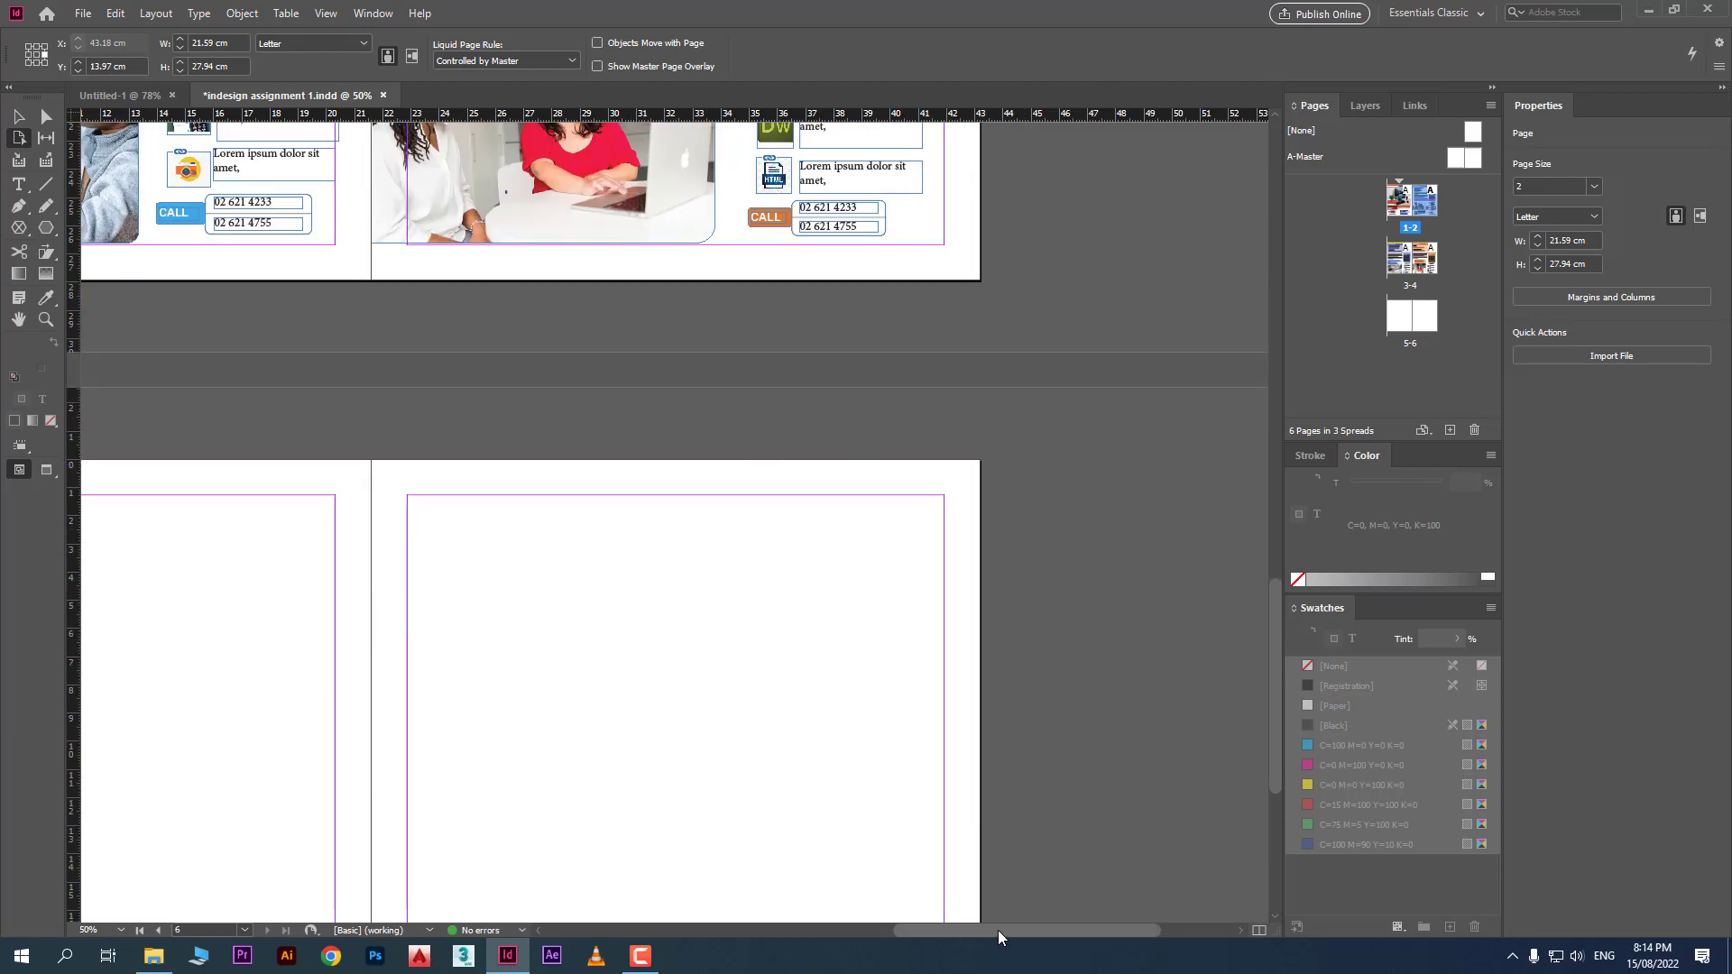
{"action": "left_click_drag", "start_coordinate": [998, 937], "coordinate": [906, 931]}
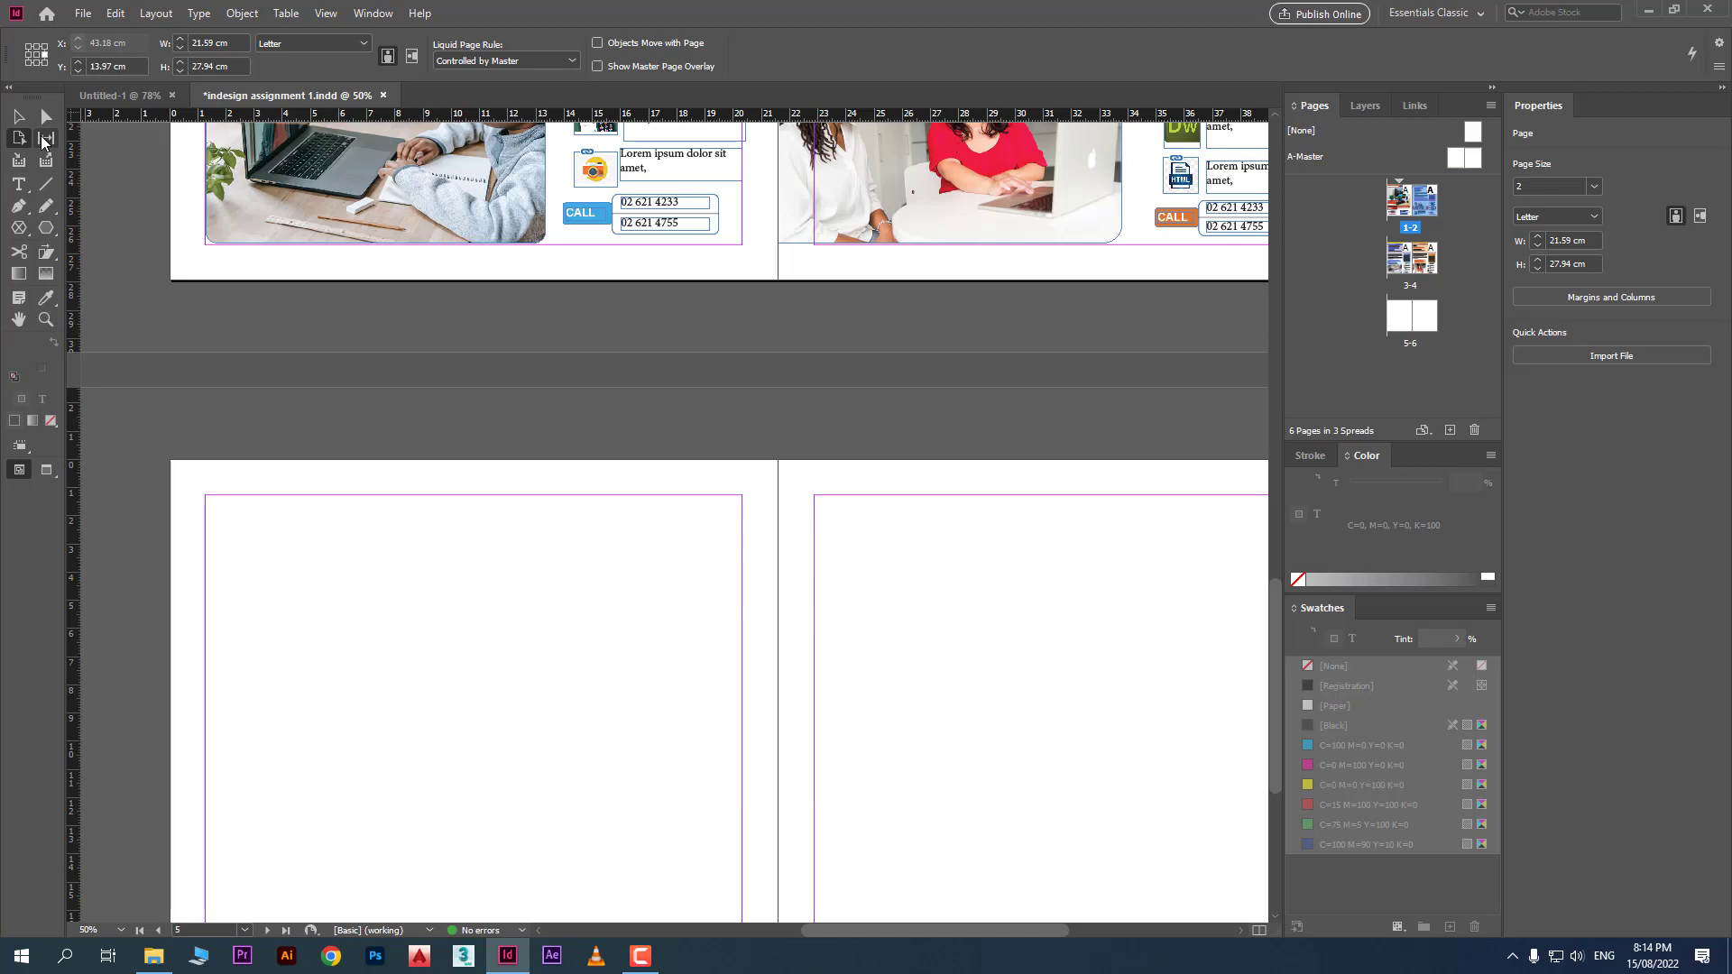
{"action": "scroll", "coordinate": [587, 542], "scroll_direction": "up", "scroll_amount": 3}
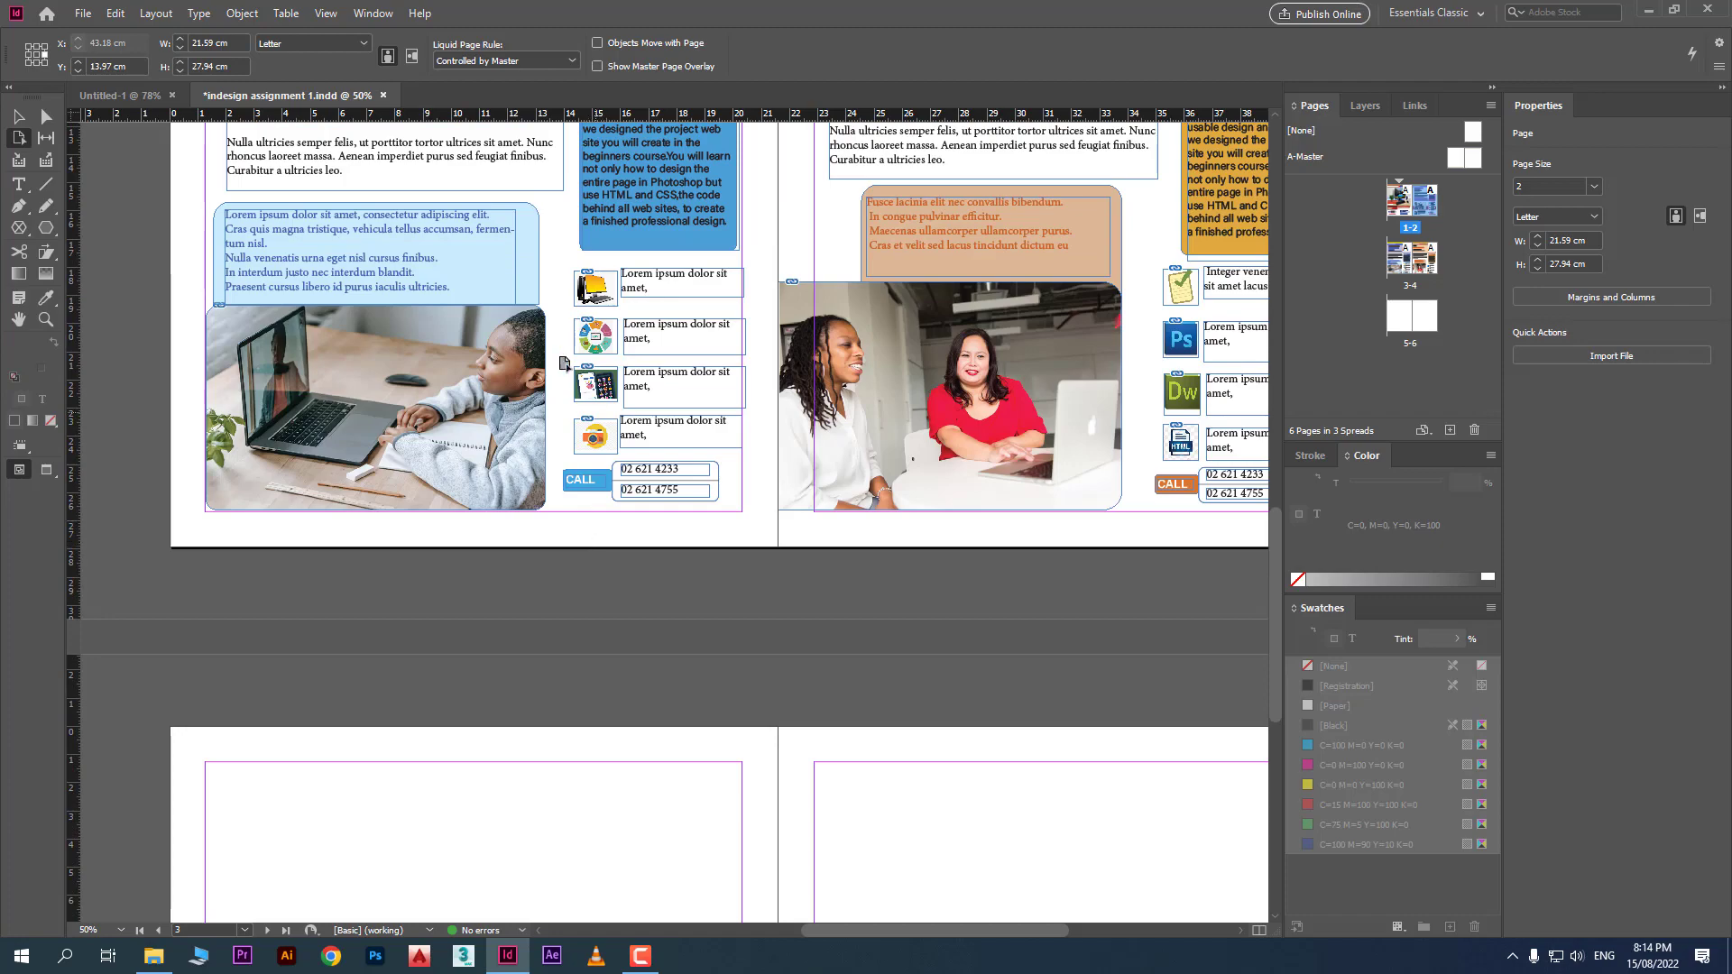
{"action": "scroll", "coordinate": [390, 187], "scroll_direction": "up", "scroll_amount": 3}
{"action": "scroll", "coordinate": [509, 415], "scroll_direction": "up", "scroll_amount": 3}
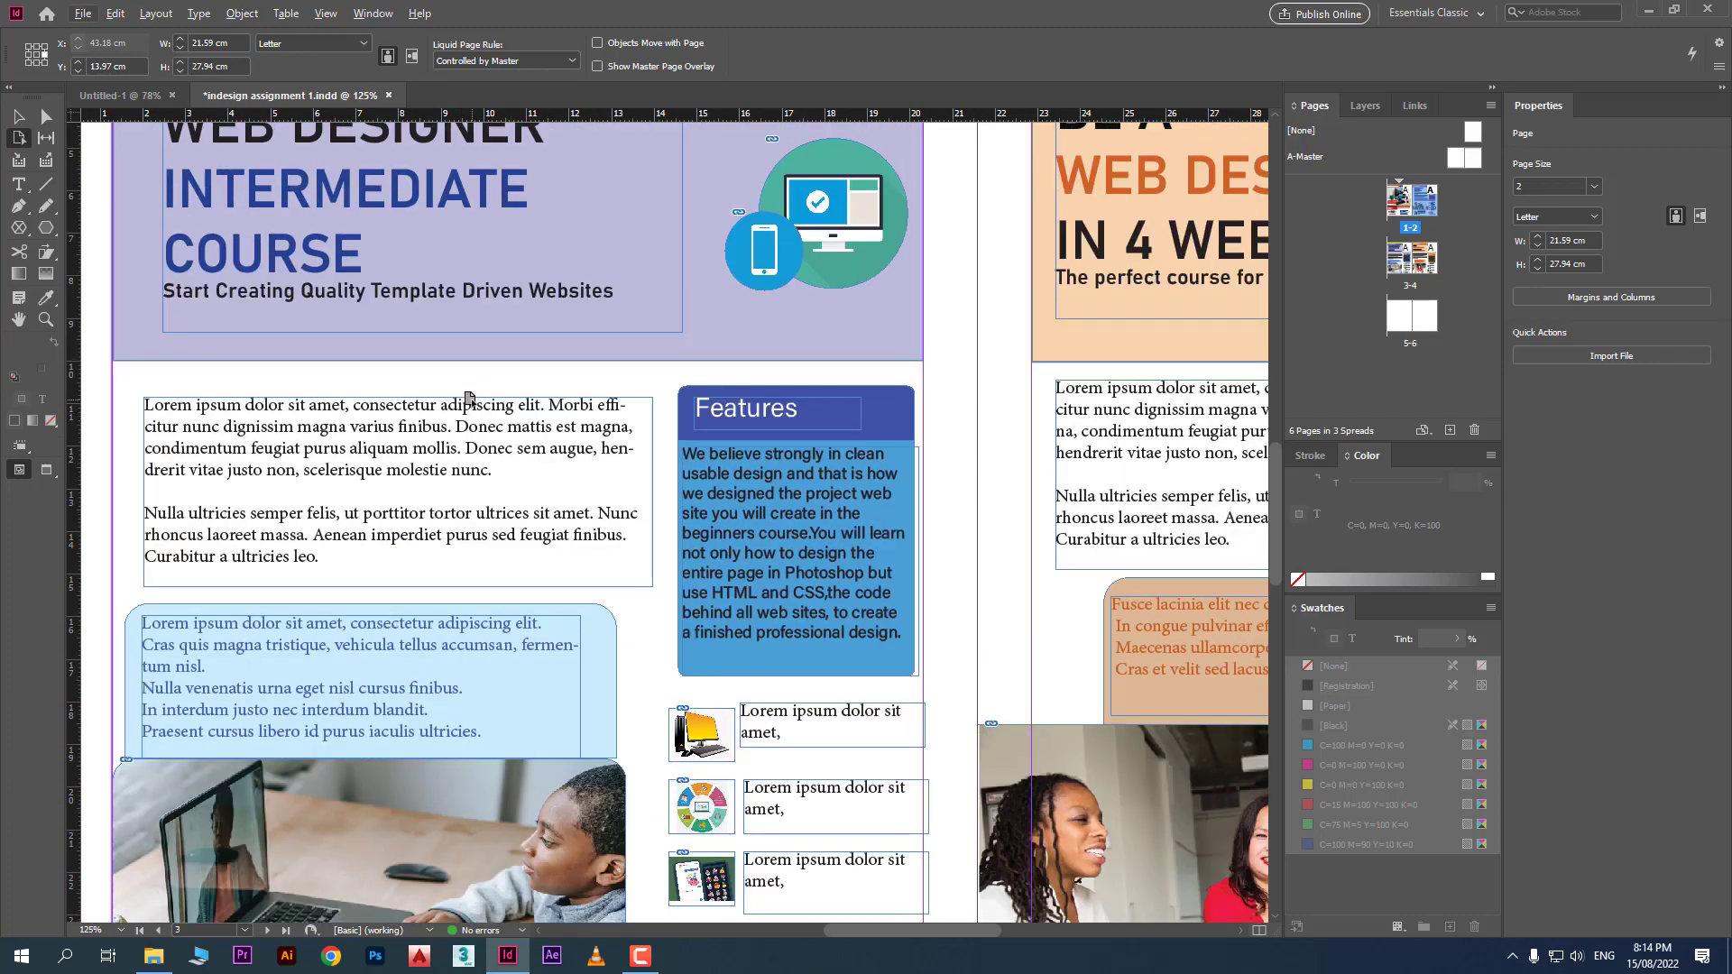
{"action": "left_click", "coordinate": [46, 137]}
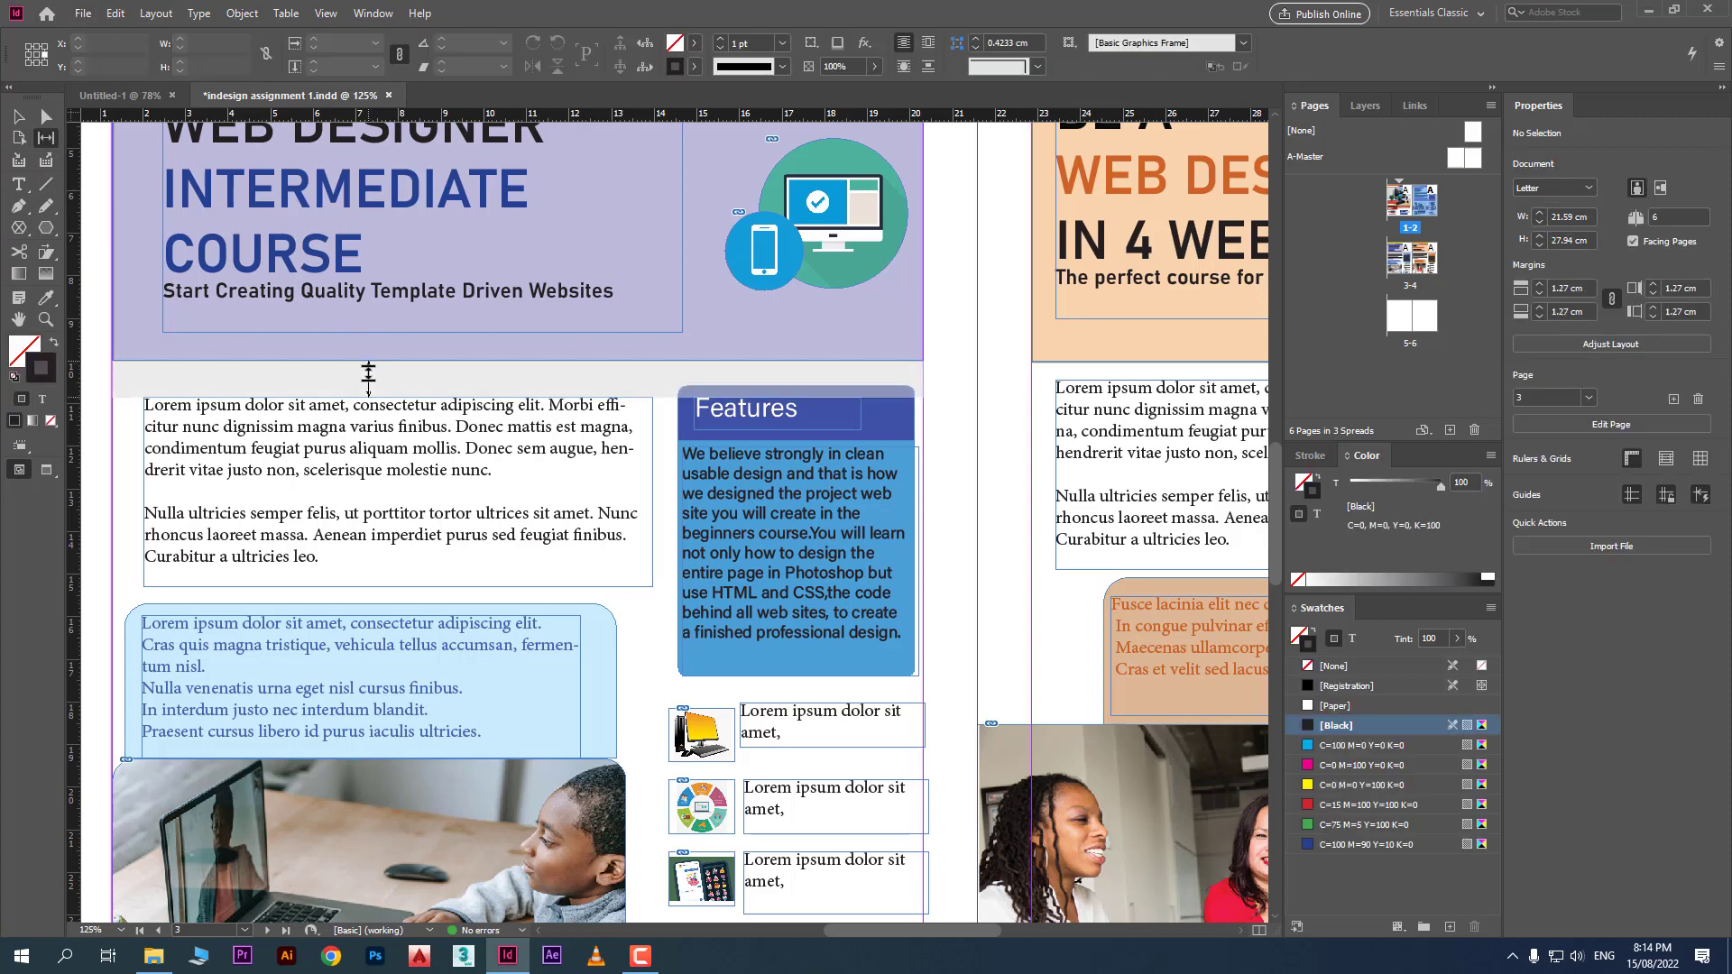
{"action": "mouse_move", "coordinate": [368, 370]}
{"action": "left_mouse_down"}
{"action": "mouse_move", "coordinate": [375, 402]}
{"action": "mouse_move", "coordinate": [376, 360]}
{"action": "left_mouse_up"}
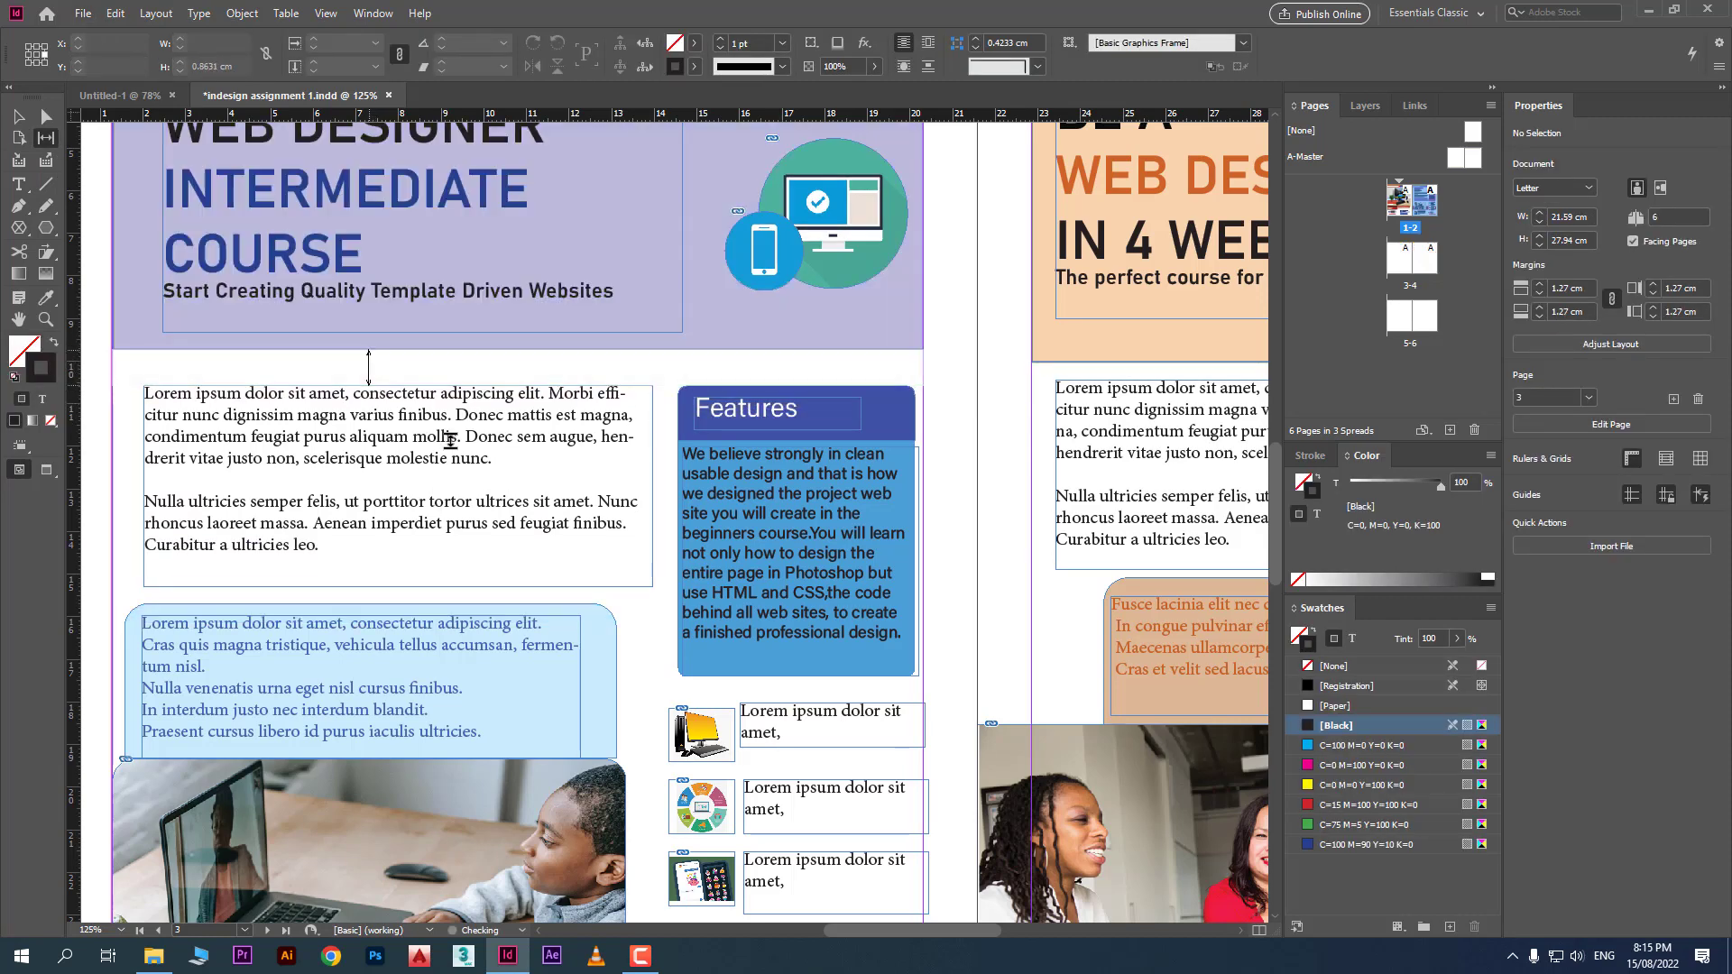
Draw a square of about 2.175 cm with the Rectangle tool near the upper left corner of blank page 5
{"action": "scroll", "coordinate": [472, 458], "scroll_direction": "down", "scroll_amount": 5}
{"action": "scroll", "coordinate": [472, 459], "scroll_direction": "down", "scroll_amount": 8}
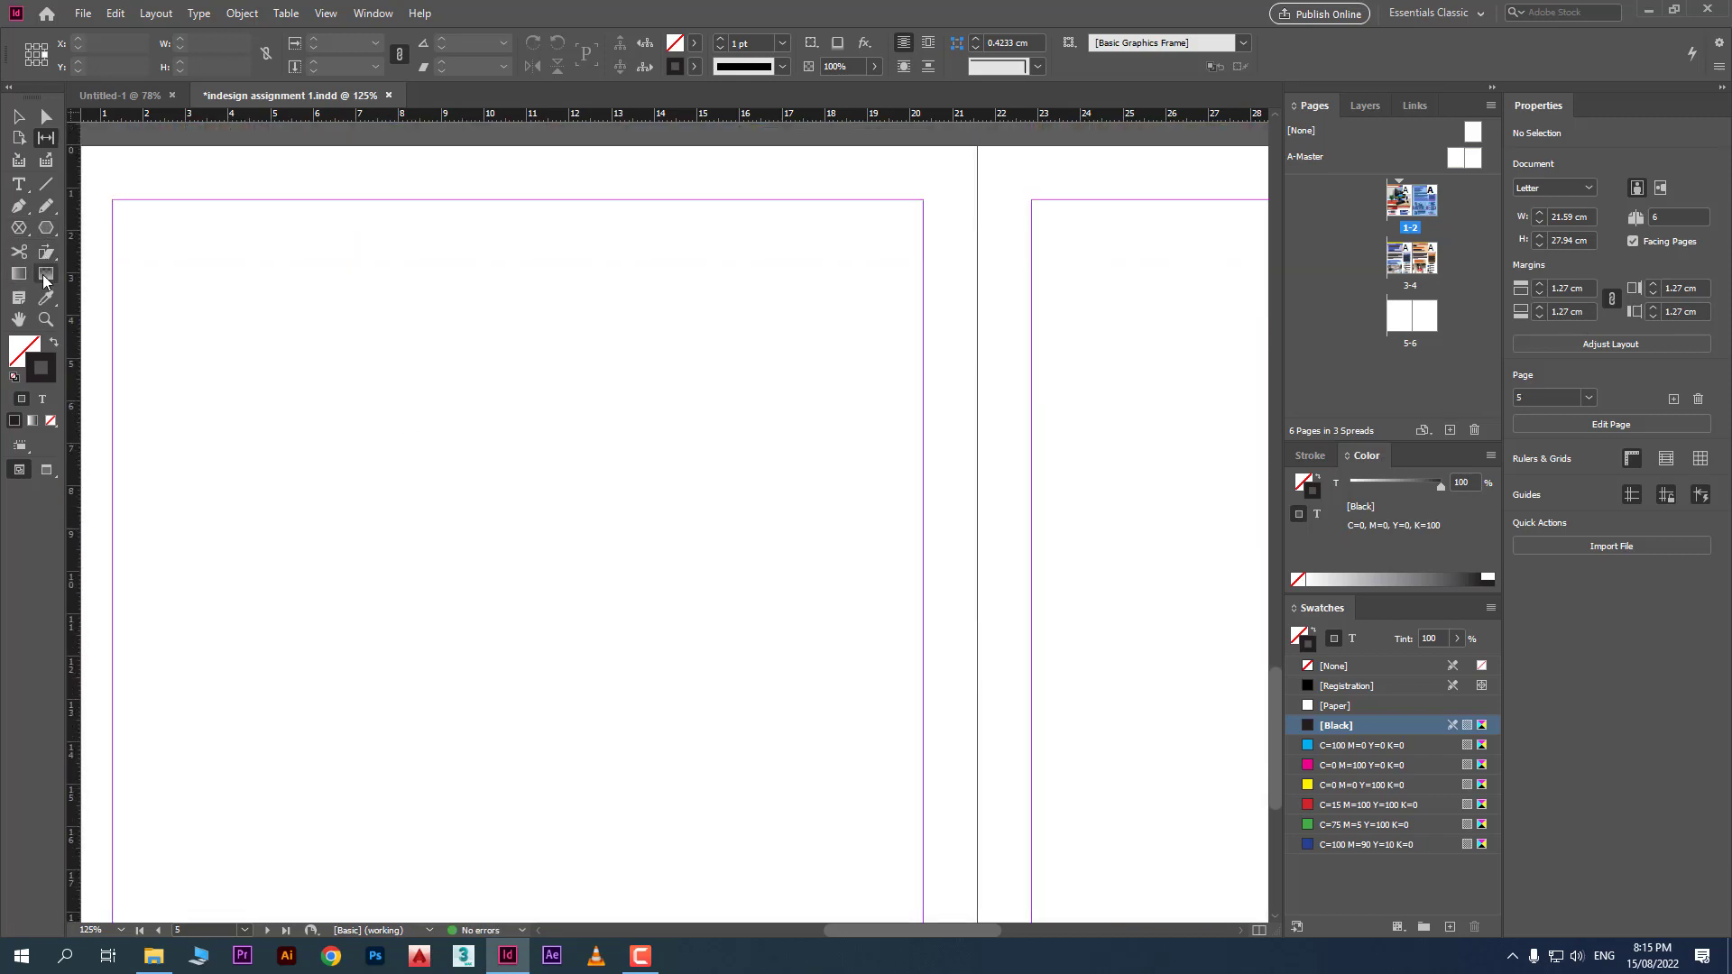
{"action": "left_click", "coordinate": [43, 233]}
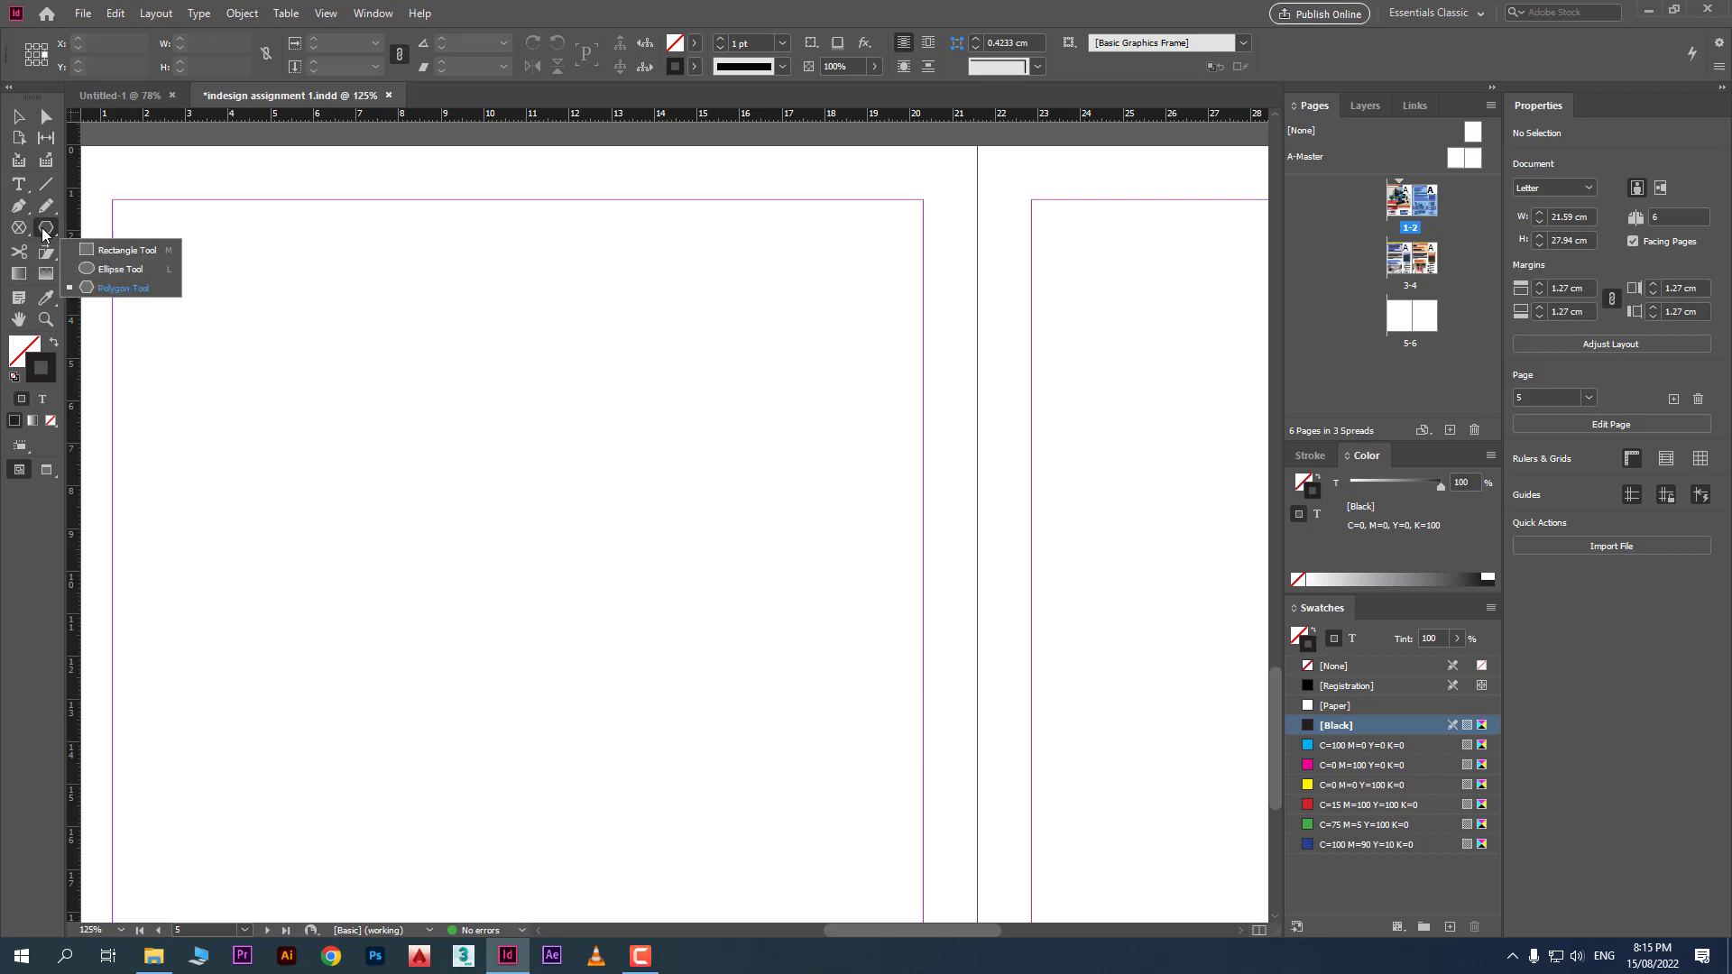
{"action": "left_click", "coordinate": [97, 253]}
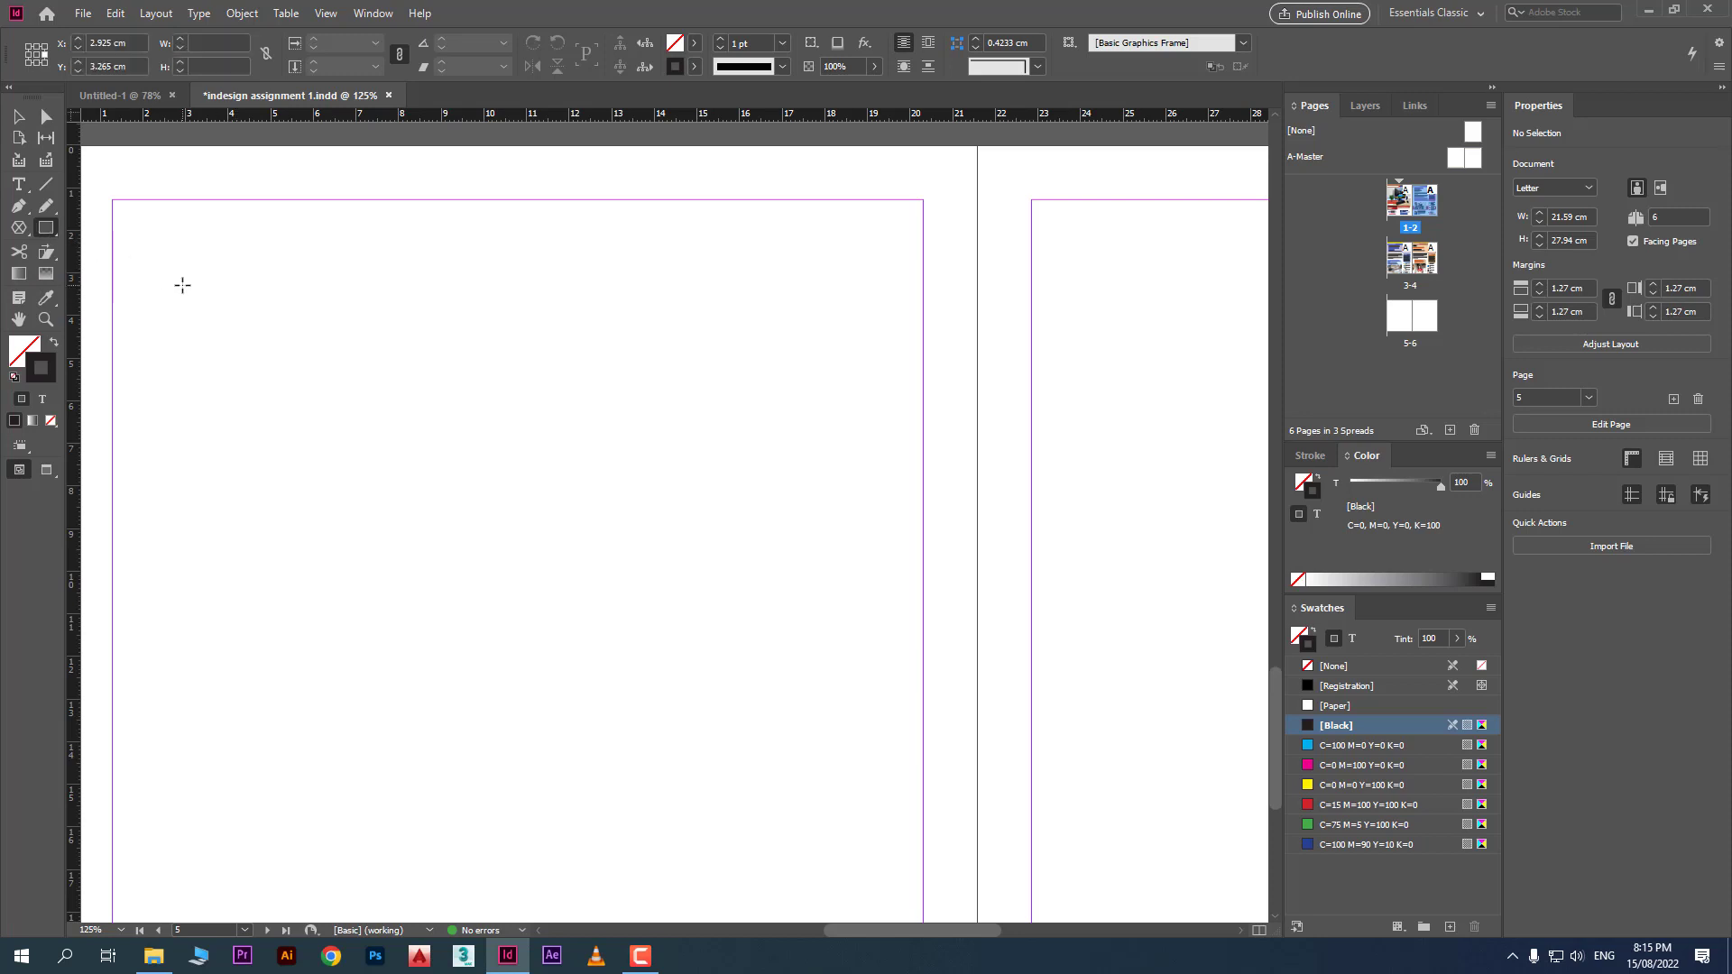
{"action": "left_click_drag", "start_coordinate": [183, 285], "coordinate": [275, 378]}
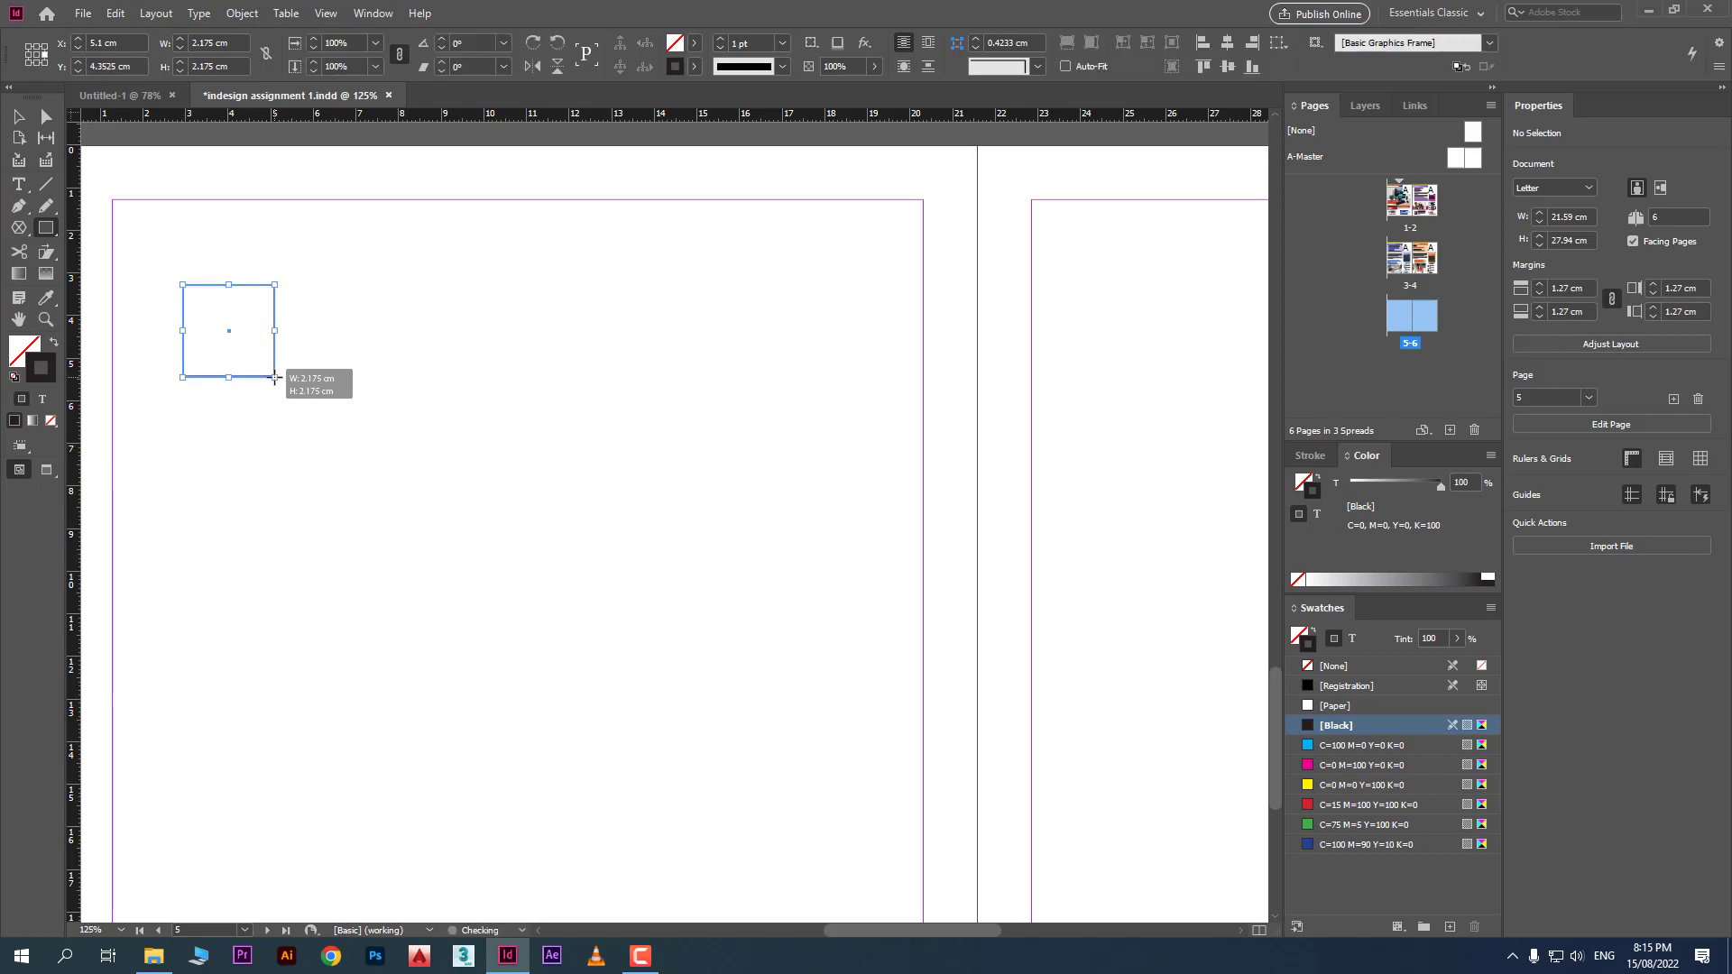
Duplicate the square about 3.9 cm to its right at the same height
{"action": "left_click", "coordinate": [25, 123]}
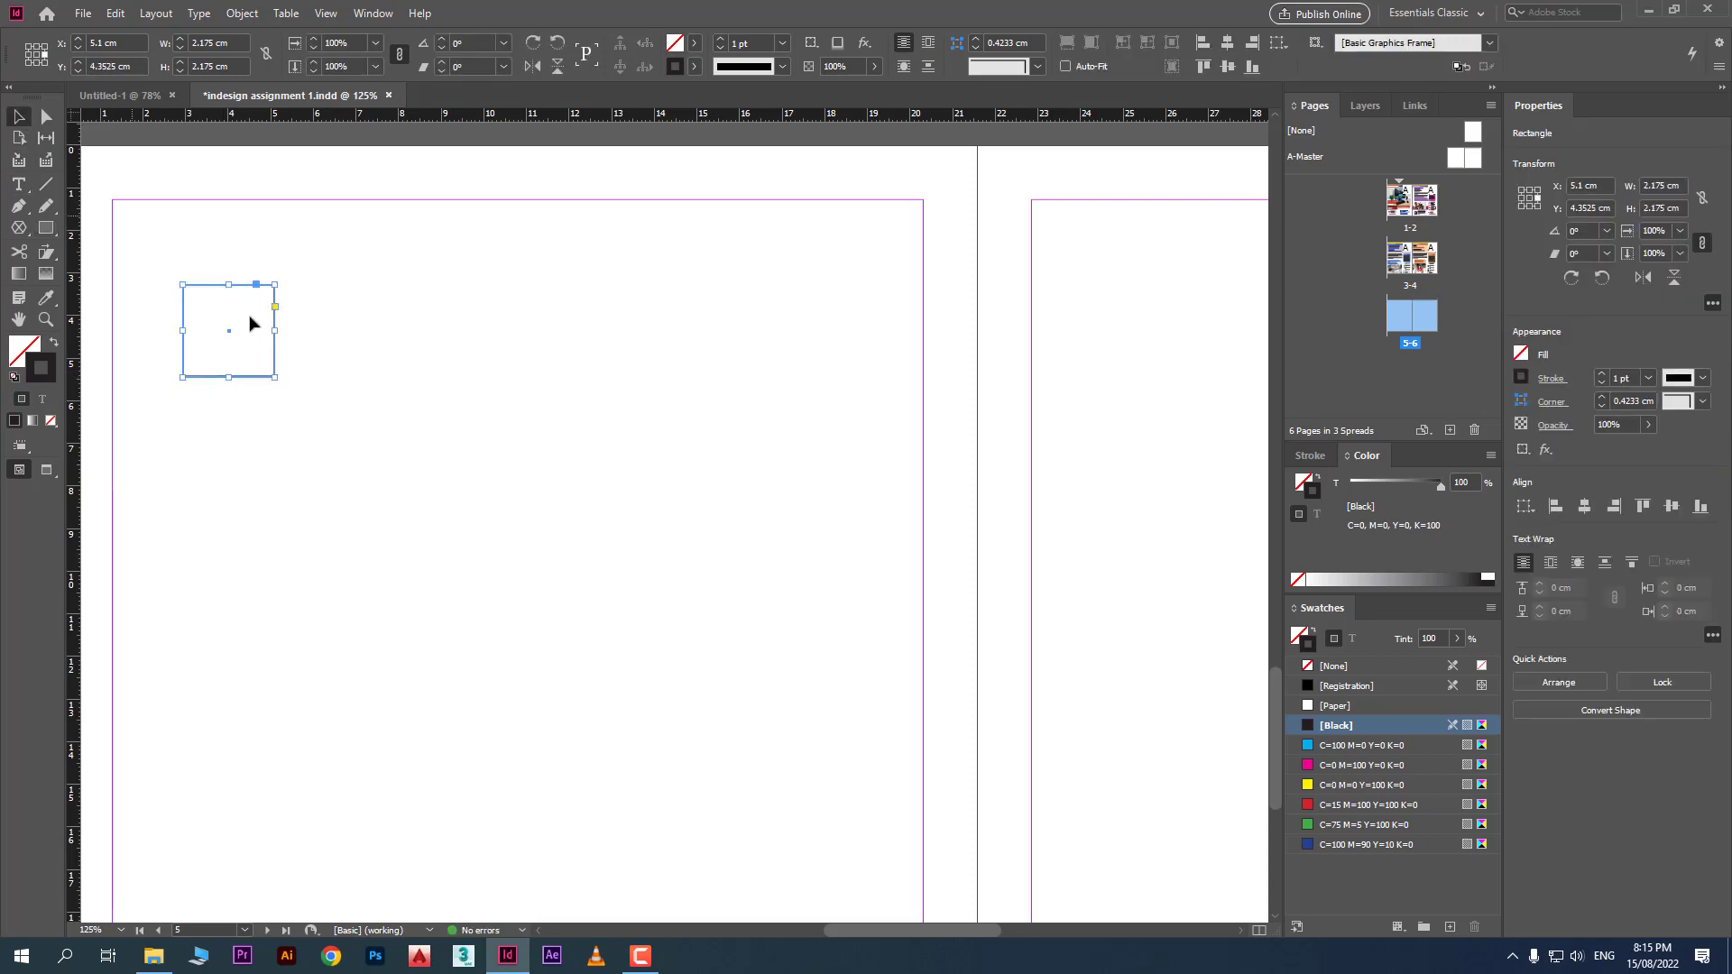
{"action": "left_click", "coordinate": [278, 391]}
{"action": "left_click_drag", "start_coordinate": [278, 365], "coordinate": [444, 364]}
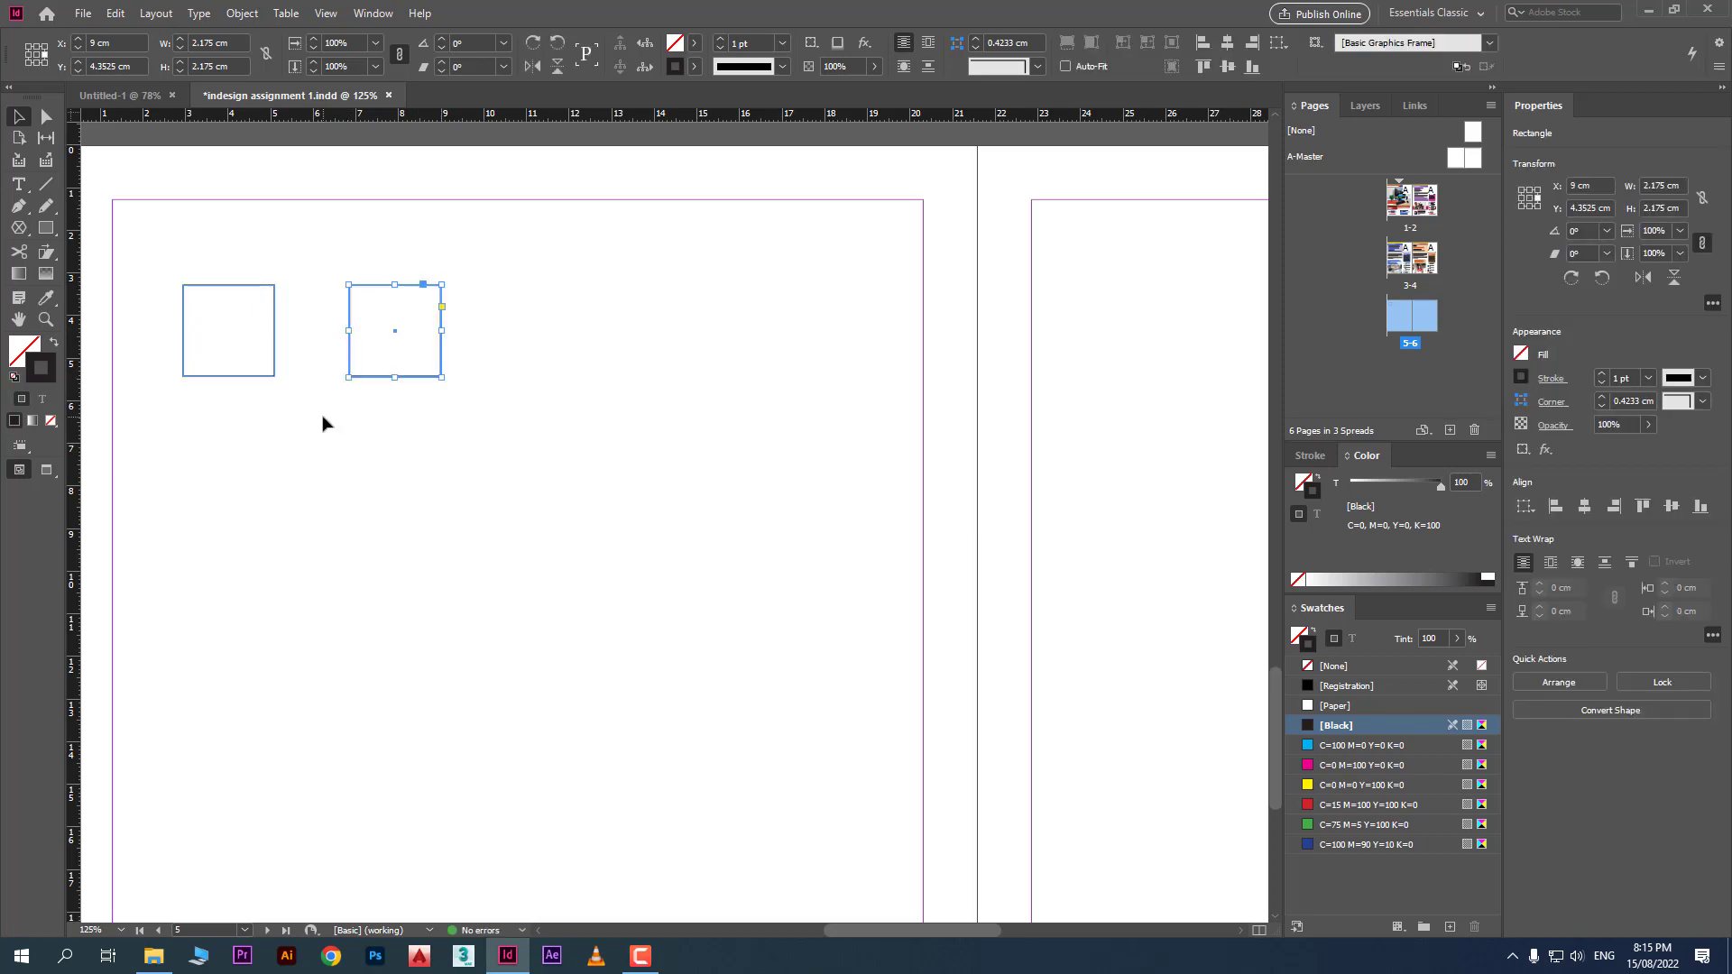
Repeat the duplication with Transform Again to add a third square to the row
{"action": "left_click", "coordinate": [243, 14]}
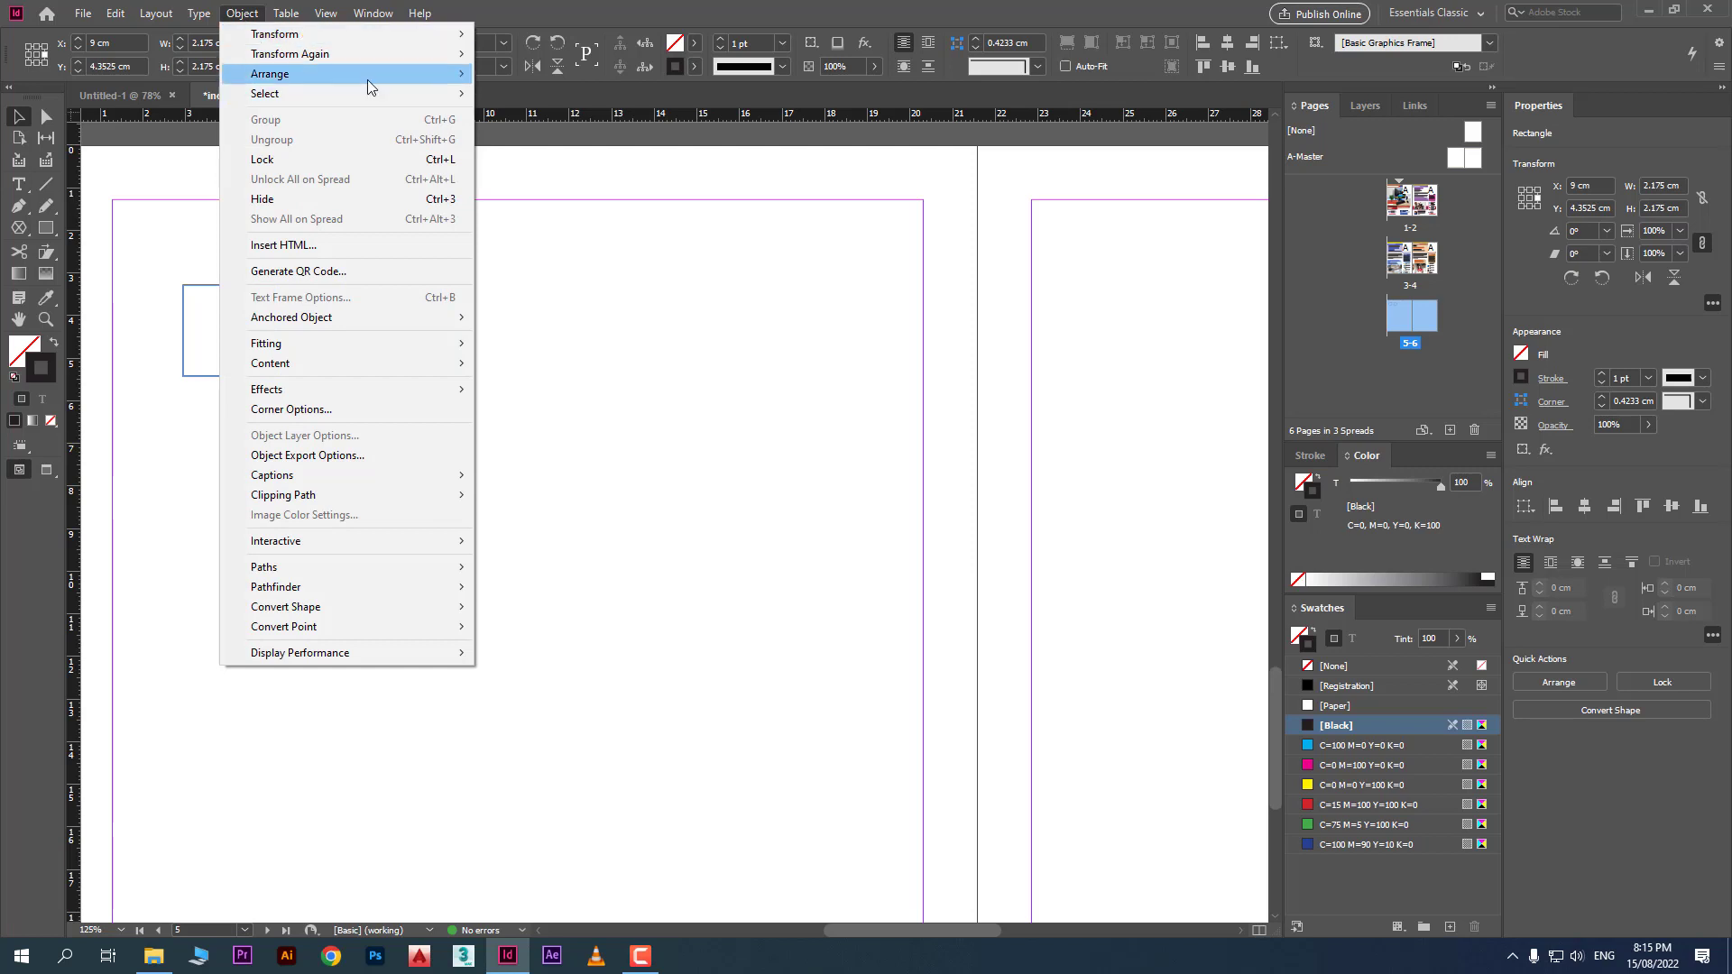
{"action": "mouse_move", "coordinate": [384, 56]}
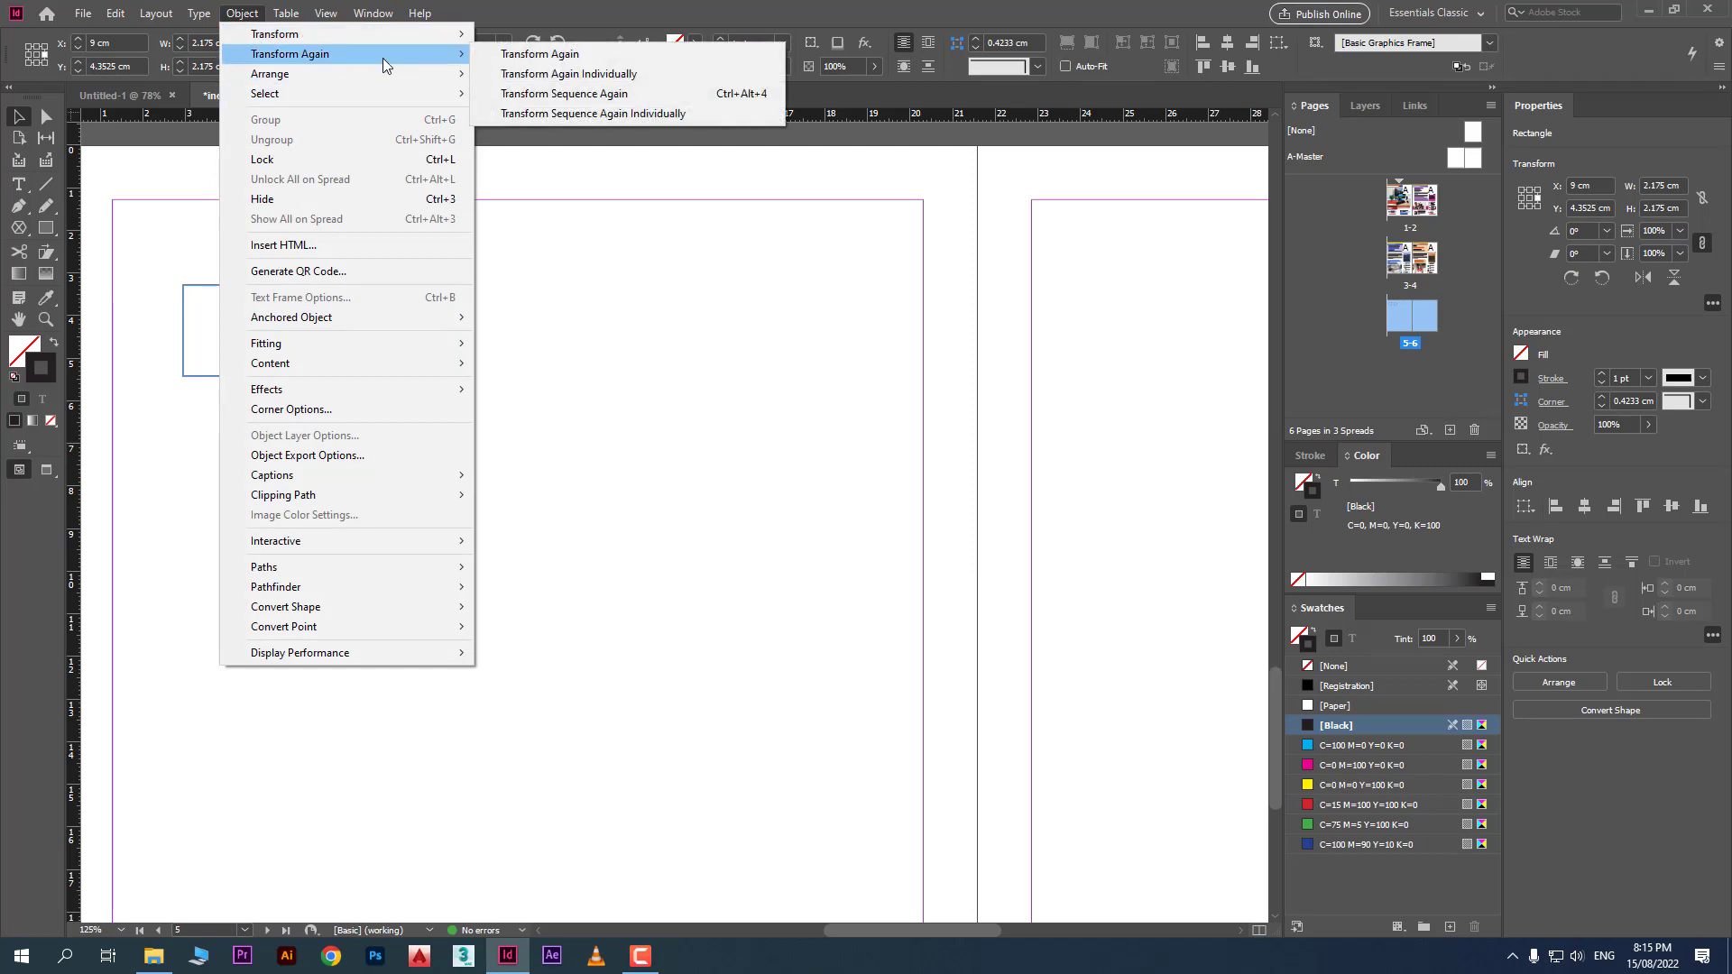
{"action": "left_click", "coordinate": [552, 56]}
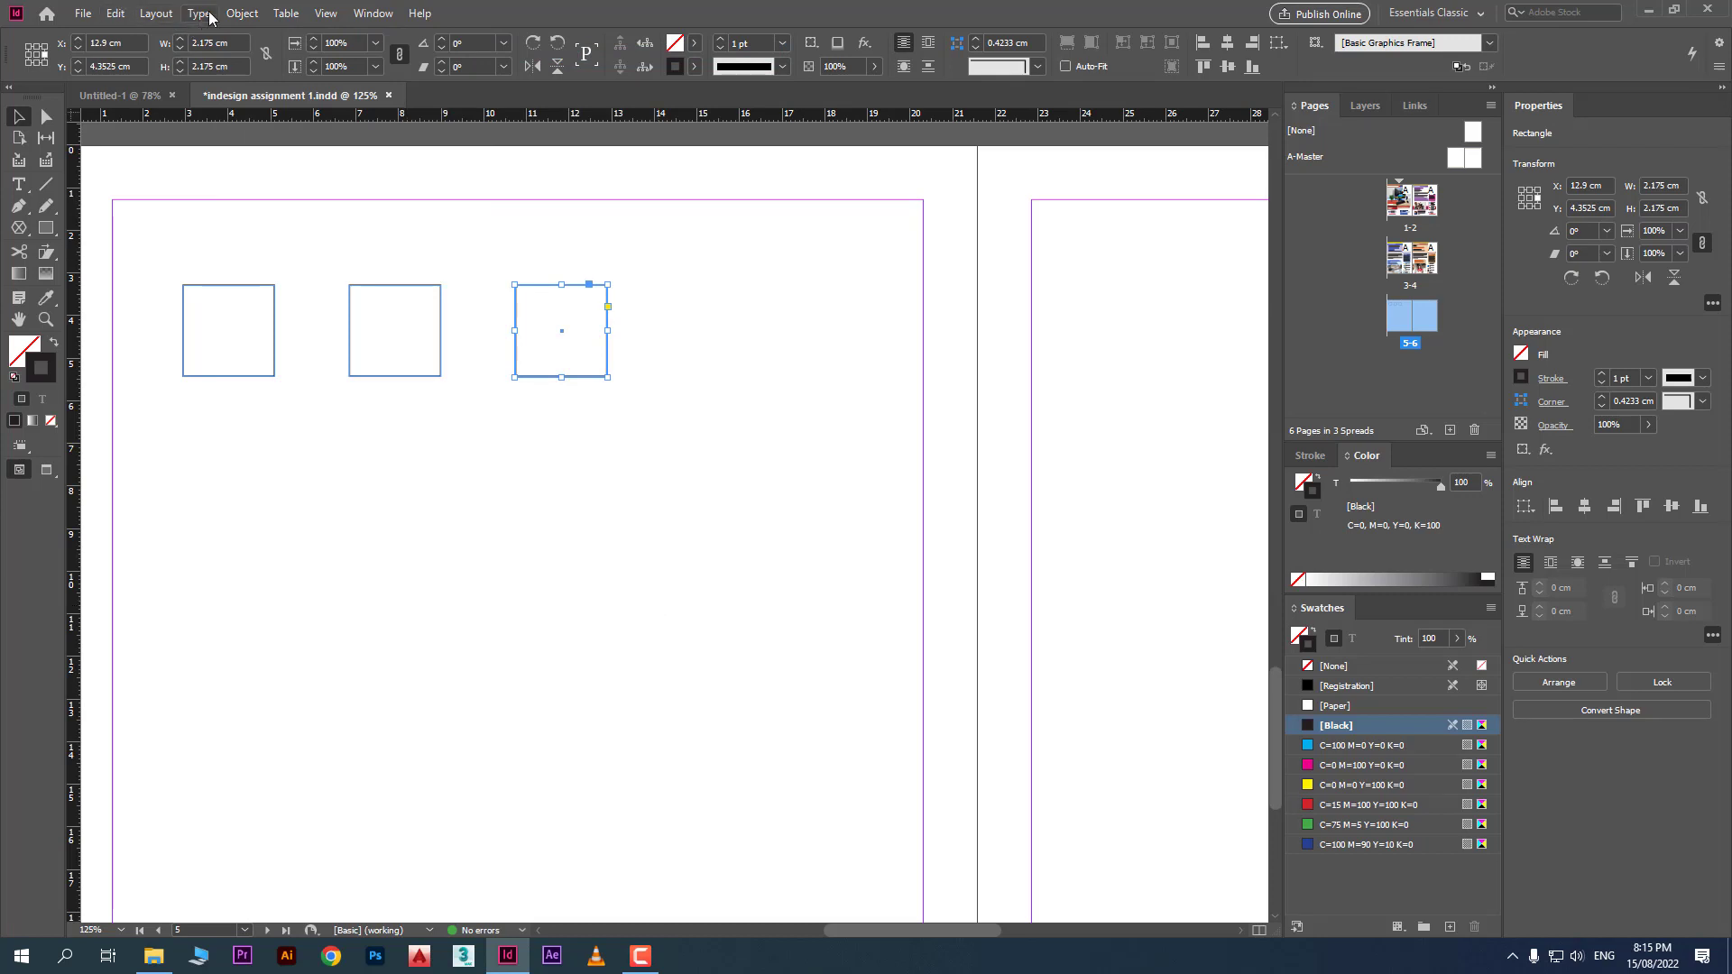
Apply Transform Sequence Again twice to add a fourth and a fifth square to the row
{"action": "left_click", "coordinate": [239, 16]}
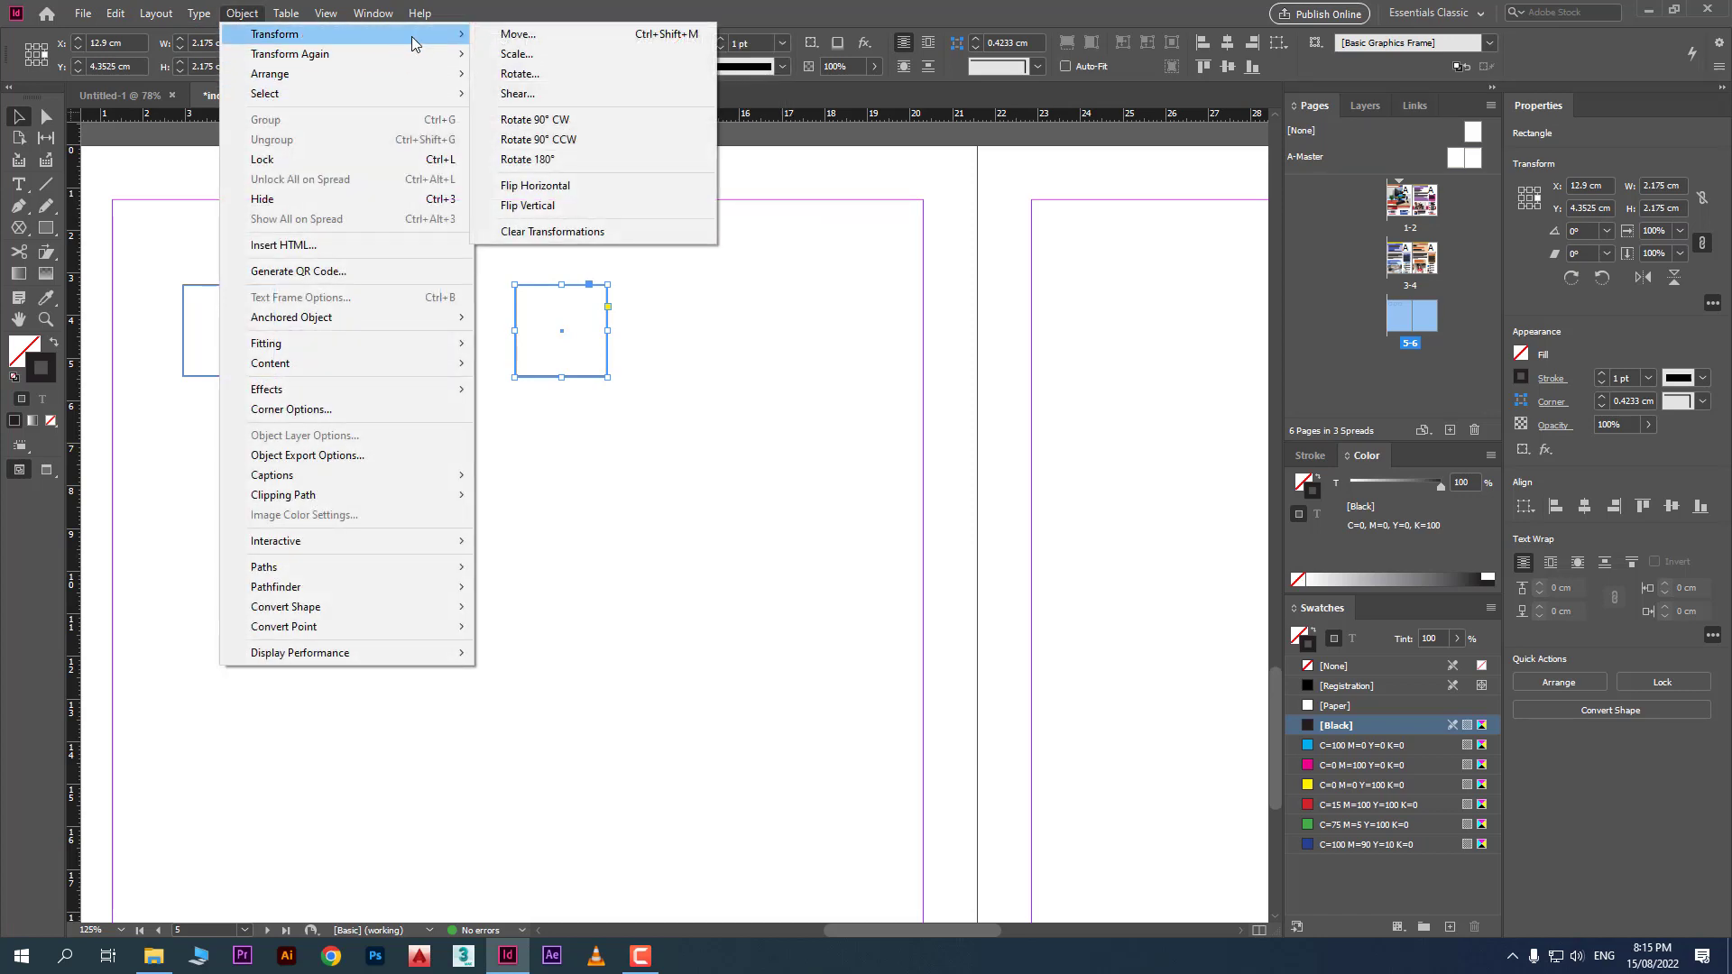
{"action": "mouse_move", "coordinate": [395, 63]}
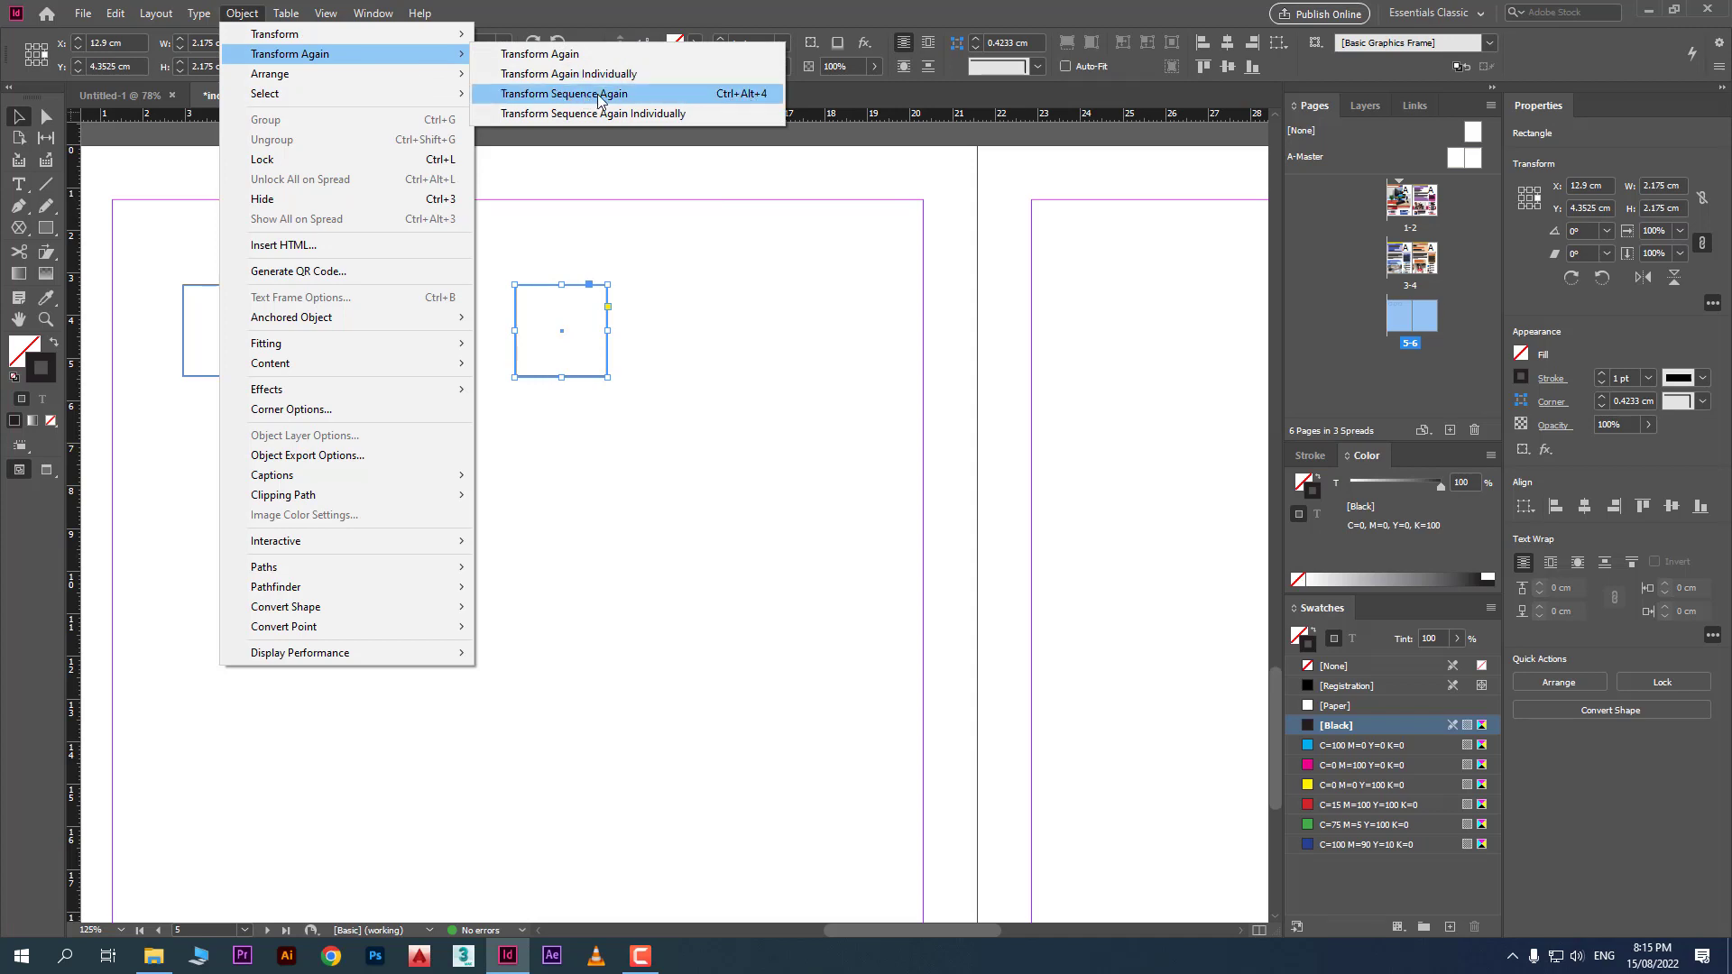
{"action": "left_click", "coordinate": [762, 94]}
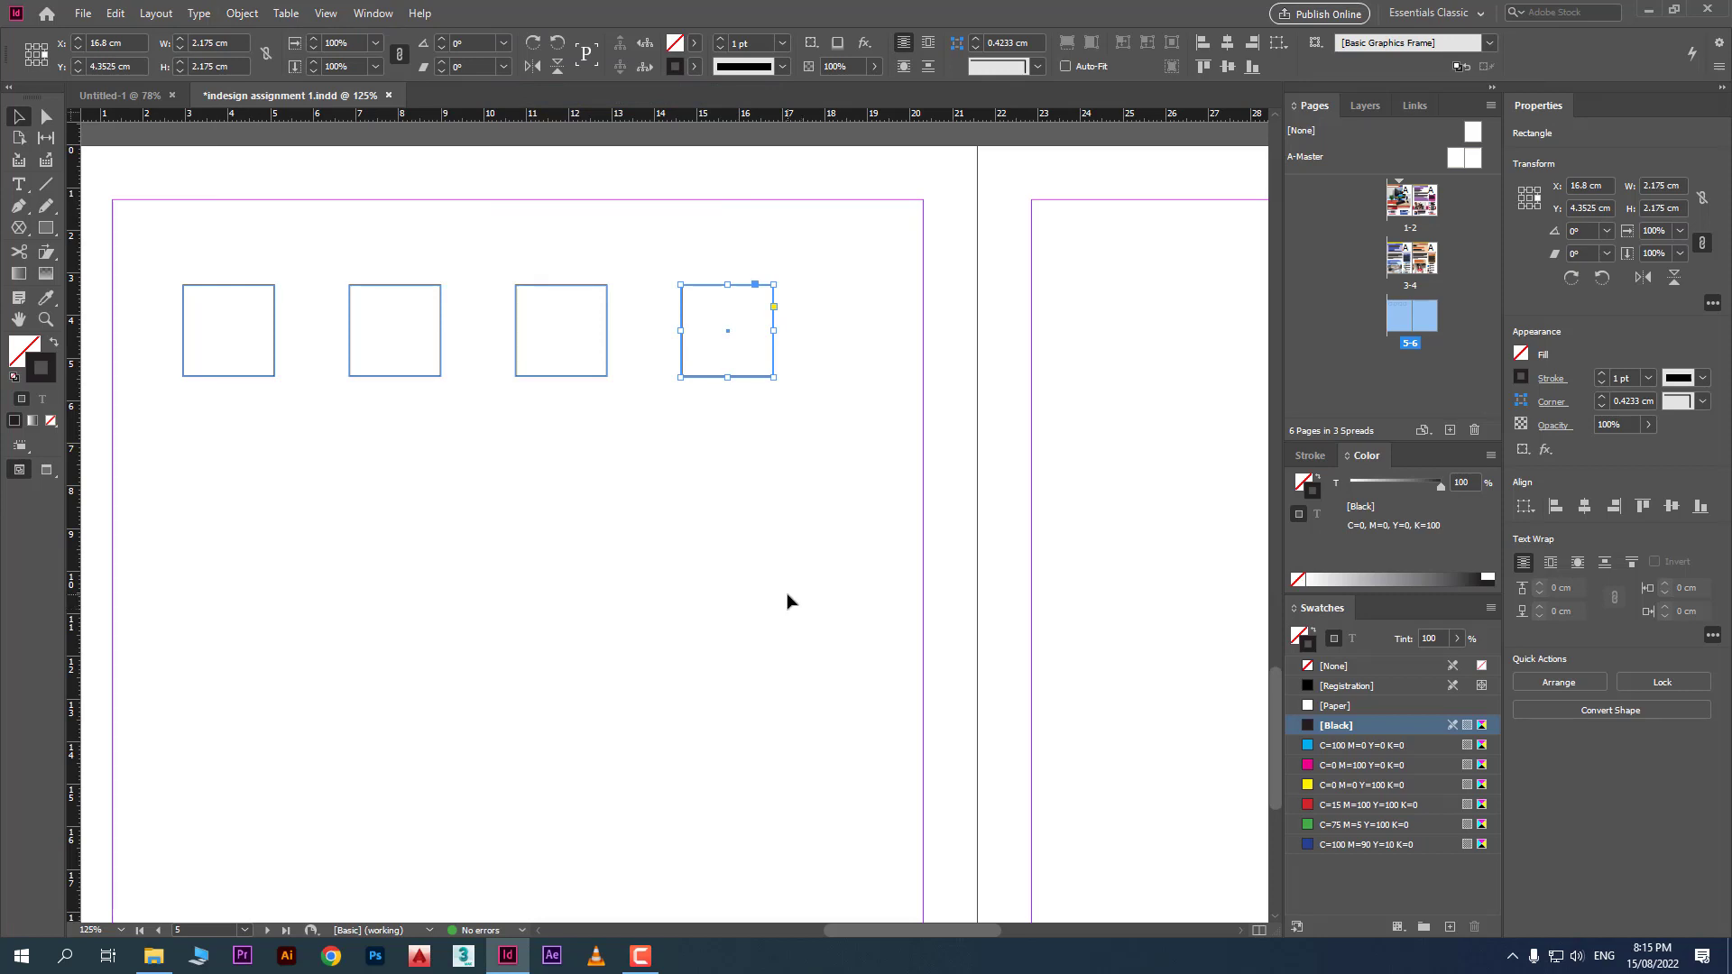
{"action": "key", "text": "ctrl+alt+4"}
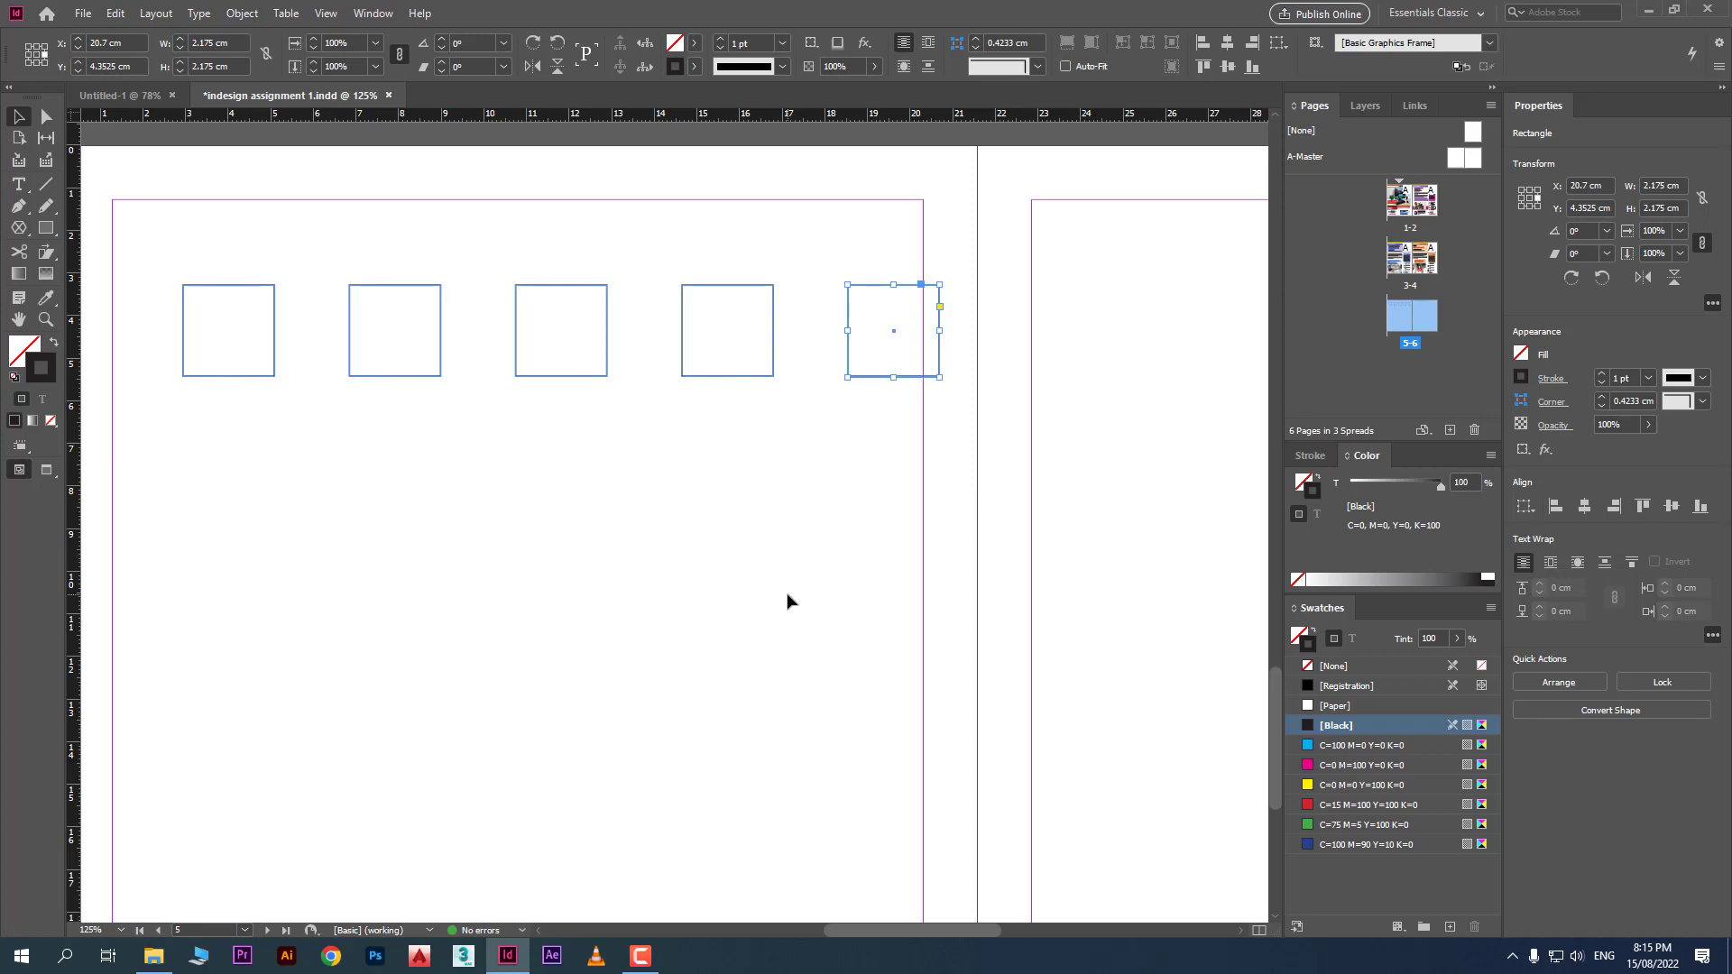
Delete the fourth and fifth squares, and duplicate the remaining row of three about 2.735 cm below itself
{"action": "left_click_drag", "start_coordinate": [939, 443], "coordinate": [678, 256]}
{"action": "key", "text": "Delete"}
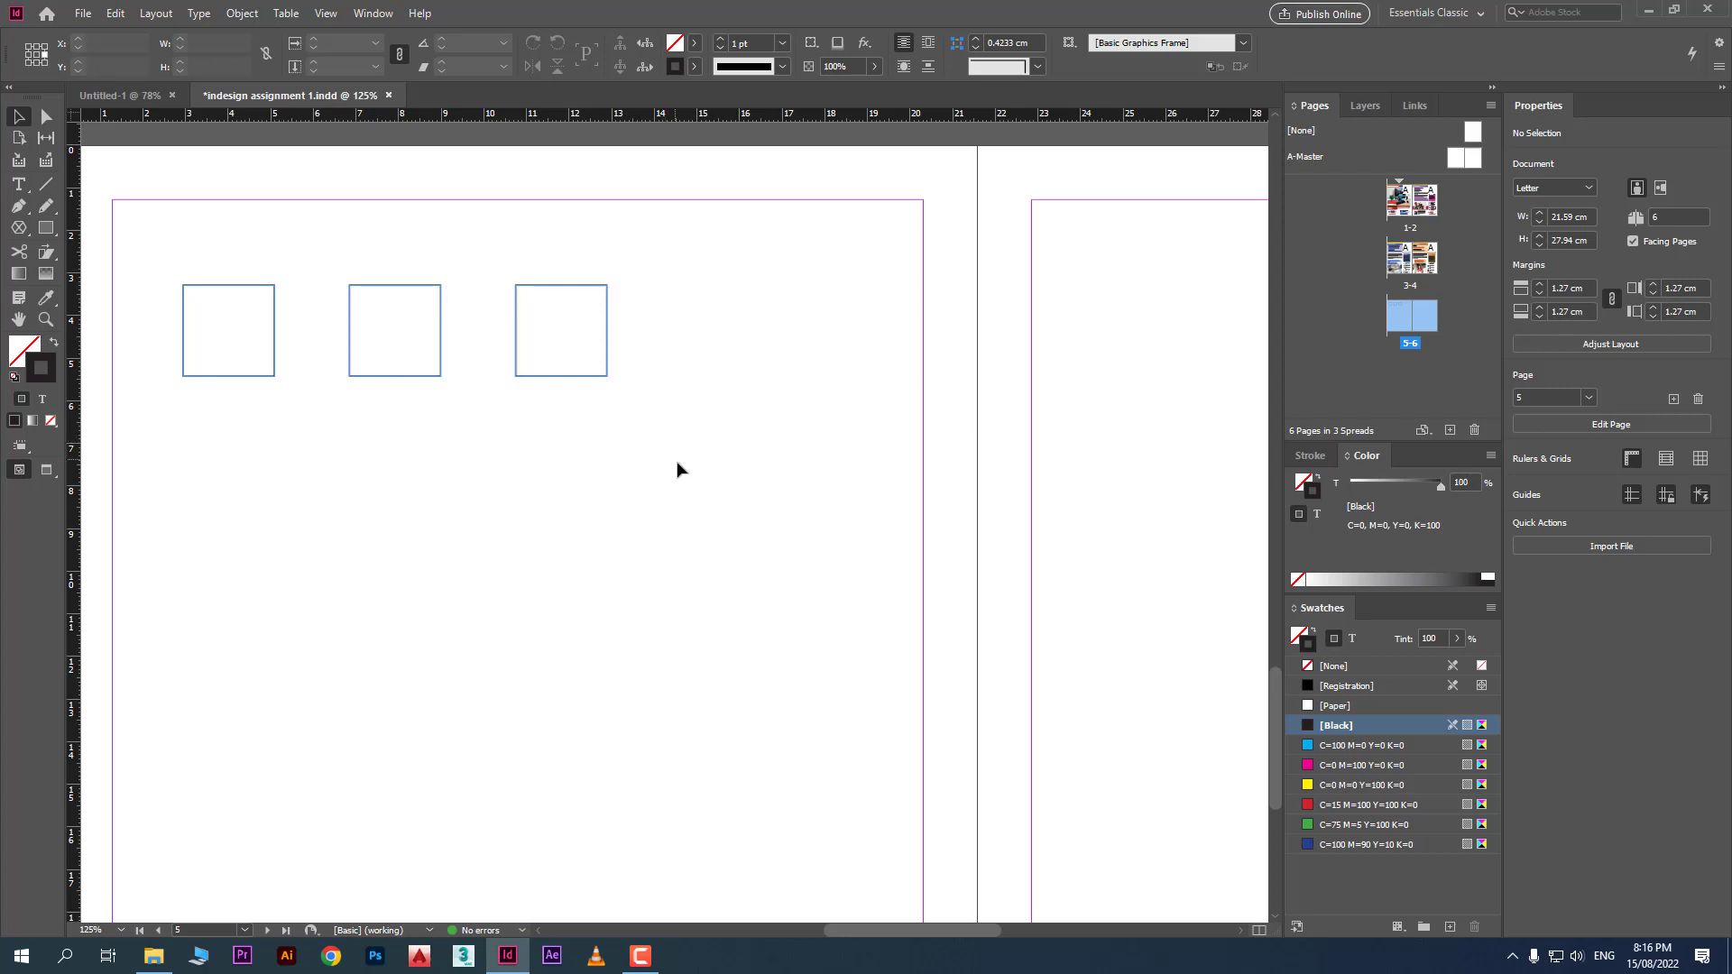
{"action": "mouse_move", "coordinate": [684, 470]}
{"action": "left_mouse_down"}
{"action": "mouse_move", "coordinate": [236, 328]}
{"action": "mouse_move", "coordinate": [294, 468]}
{"action": "mouse_move", "coordinate": [279, 462]}
{"action": "left_mouse_up"}
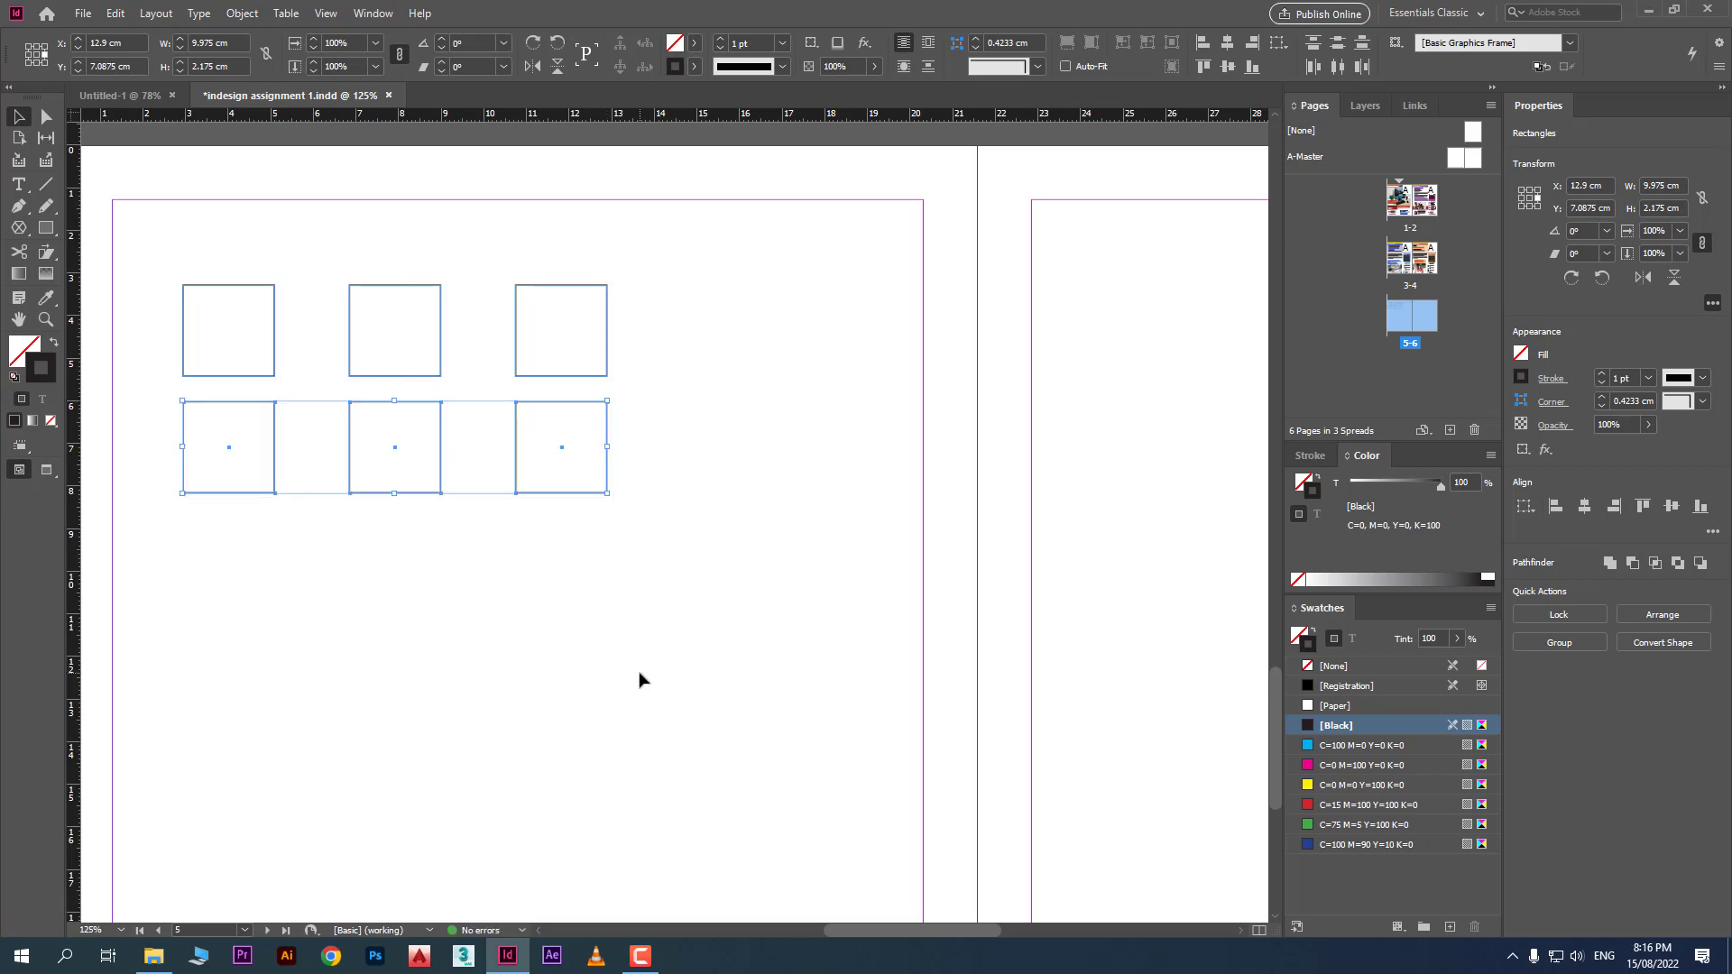
Step and repeat the selected lower row of squares as a grid of 2 rows and 2 columns, offset 2.735 cm vertically and 0 cm horizontally
{"action": "left_click", "coordinate": [110, 15]}
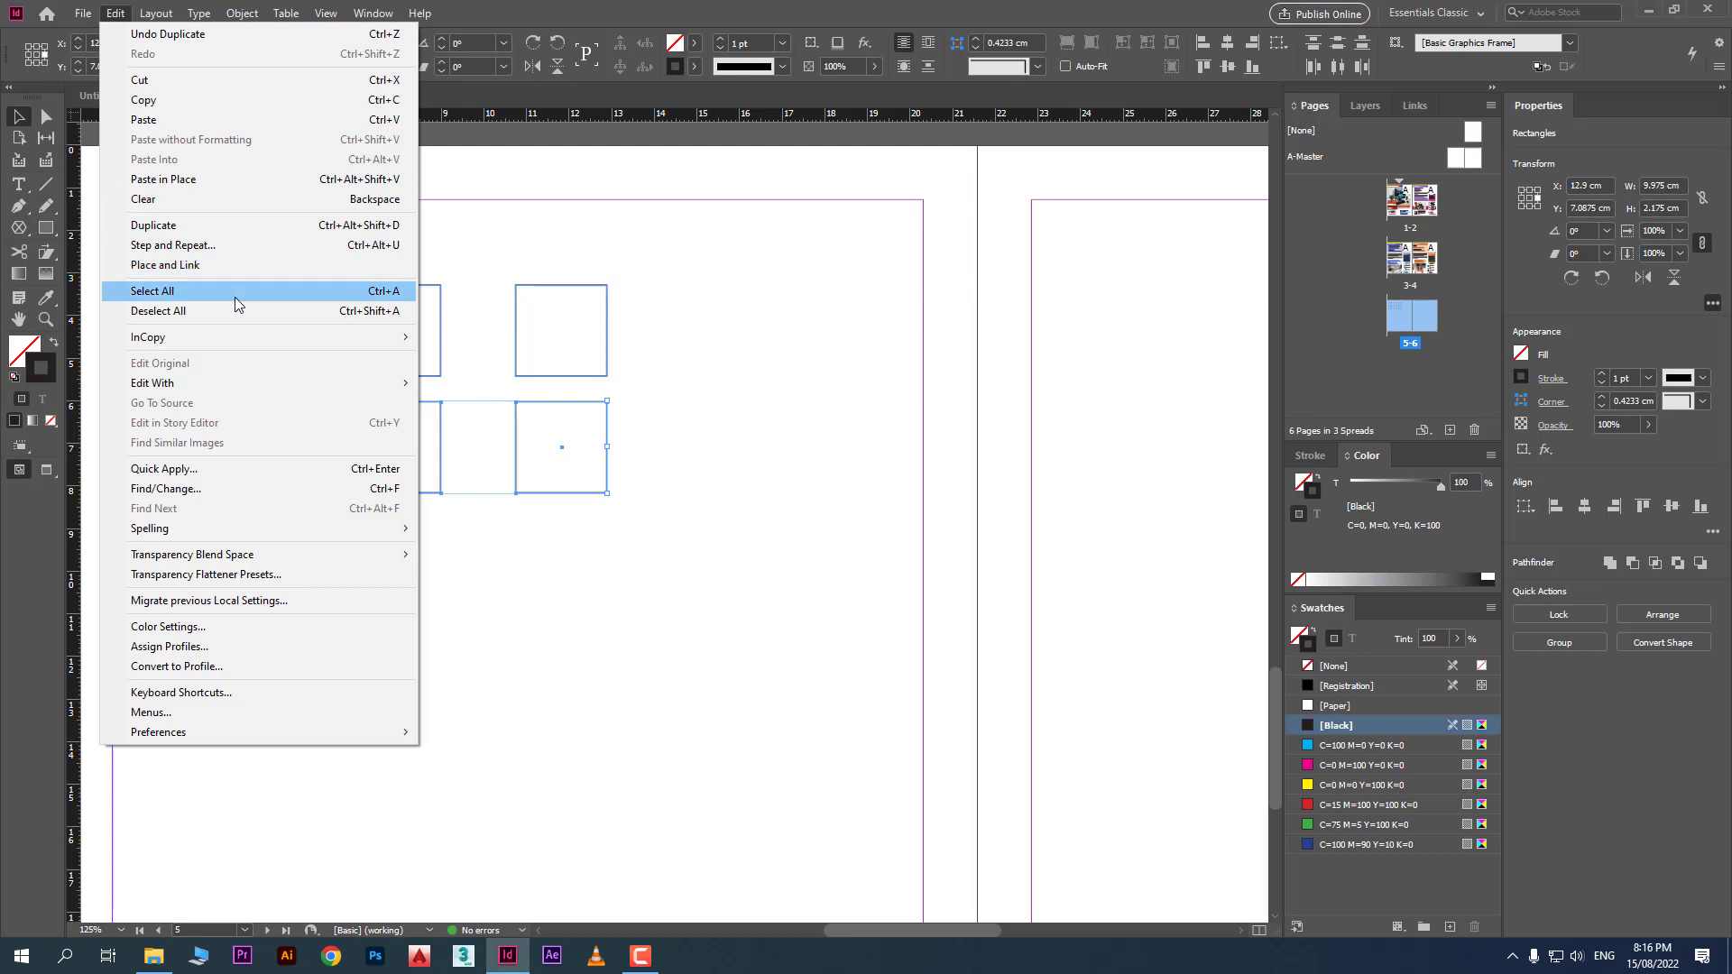
{"action": "left_click", "coordinate": [267, 249]}
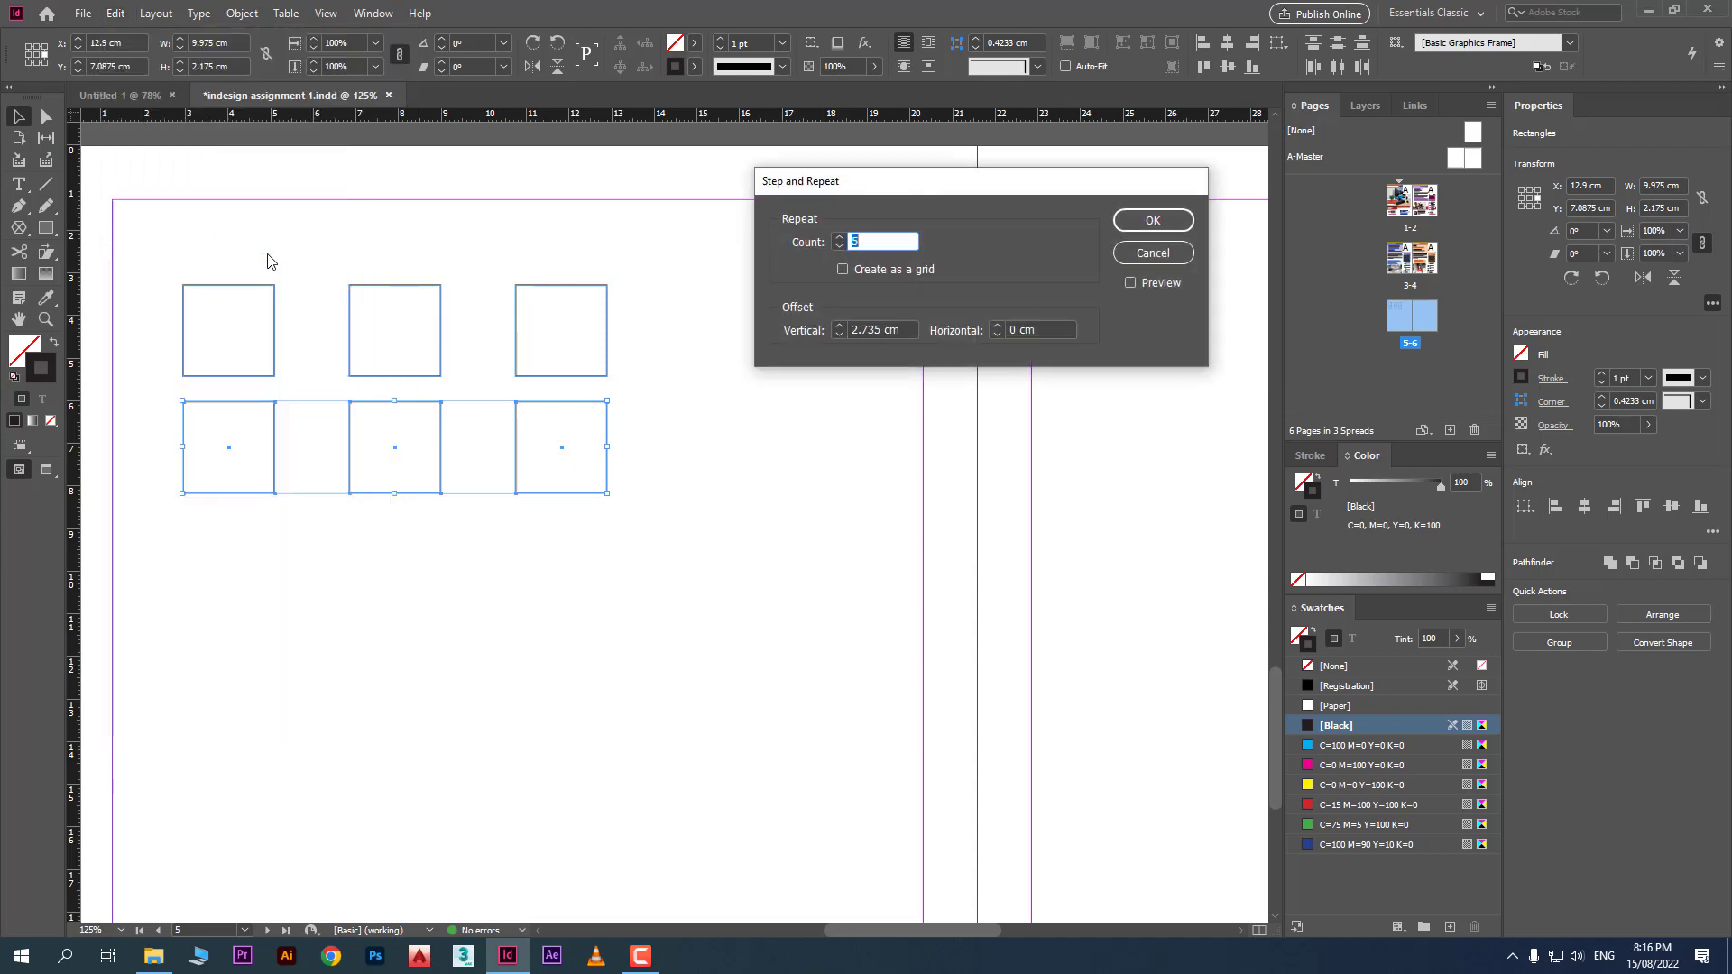
{"action": "left_click_drag", "start_coordinate": [939, 199], "coordinate": [852, 170]}
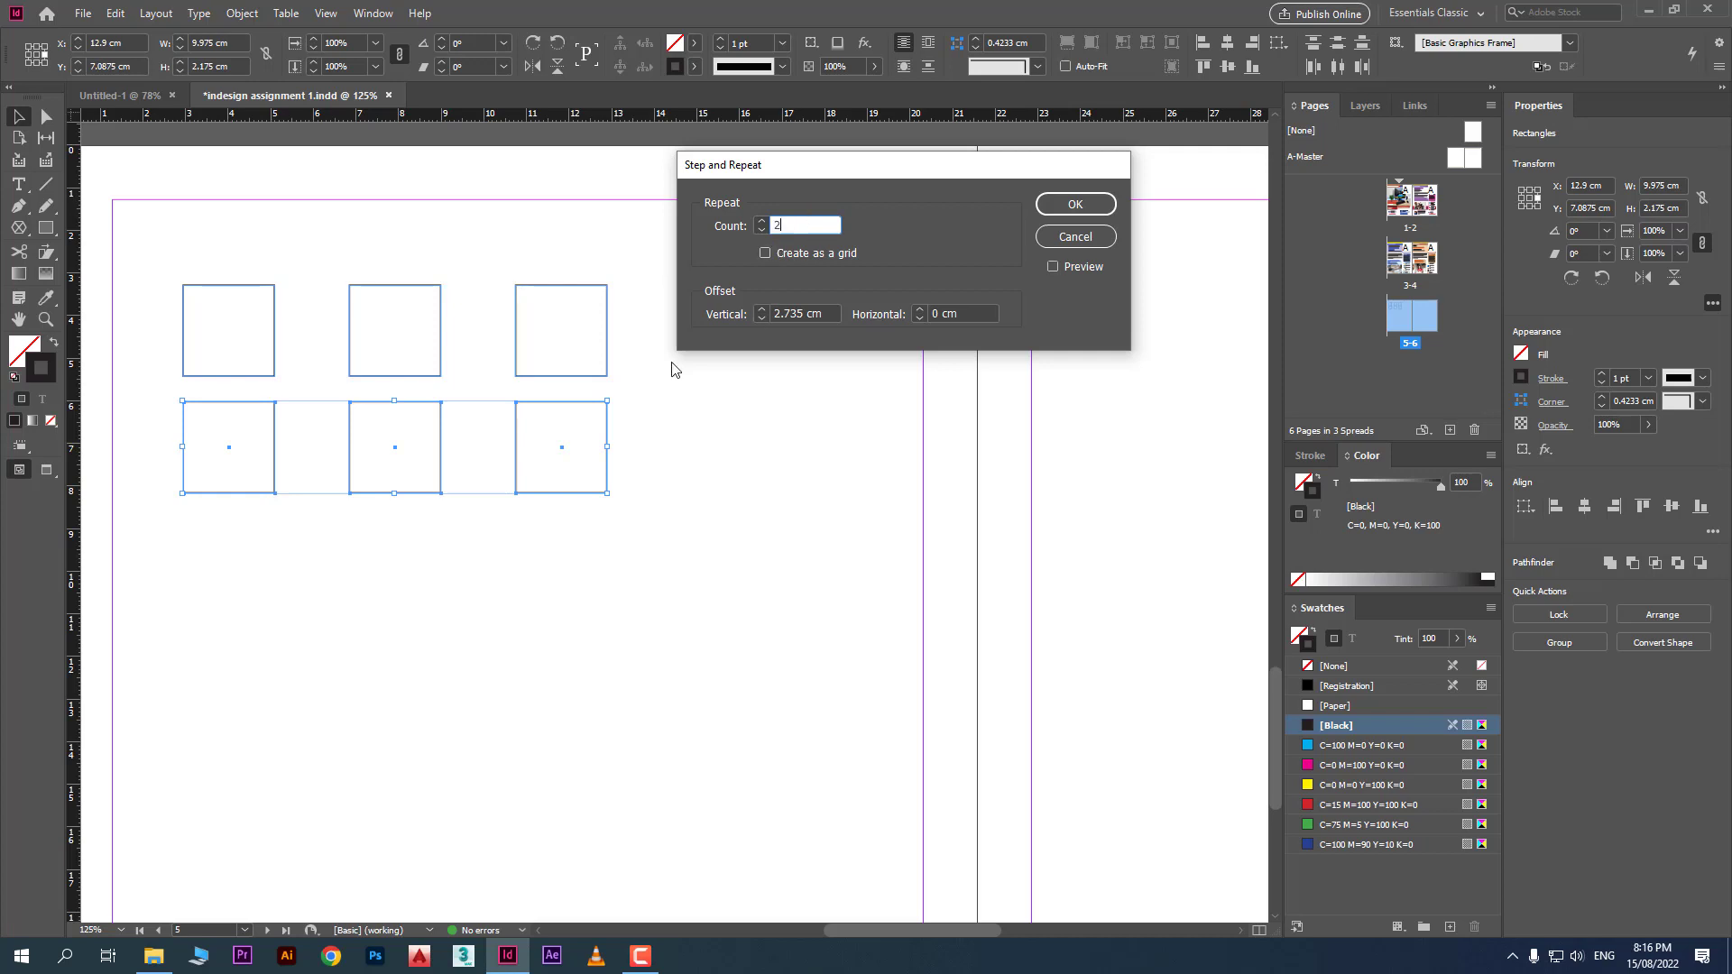
{"action": "left_click", "coordinate": [768, 255]}
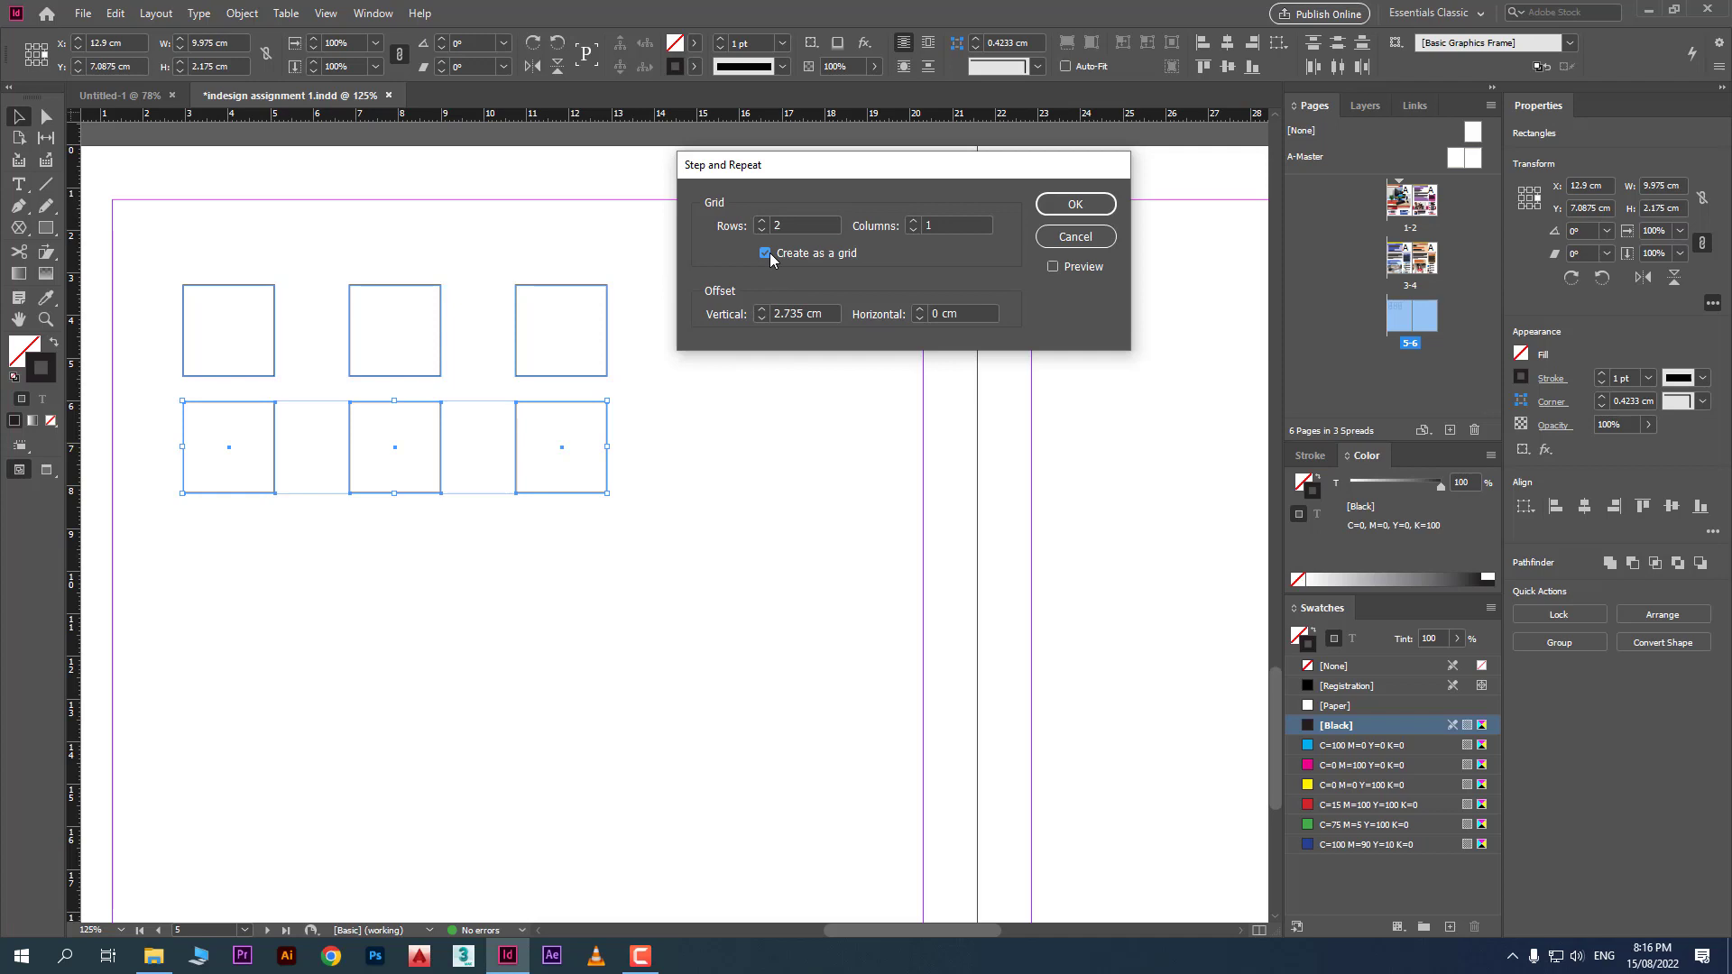
{"action": "left_click_drag", "start_coordinate": [793, 224], "coordinate": [762, 222]}
{"action": "key", "text": "Tab"}
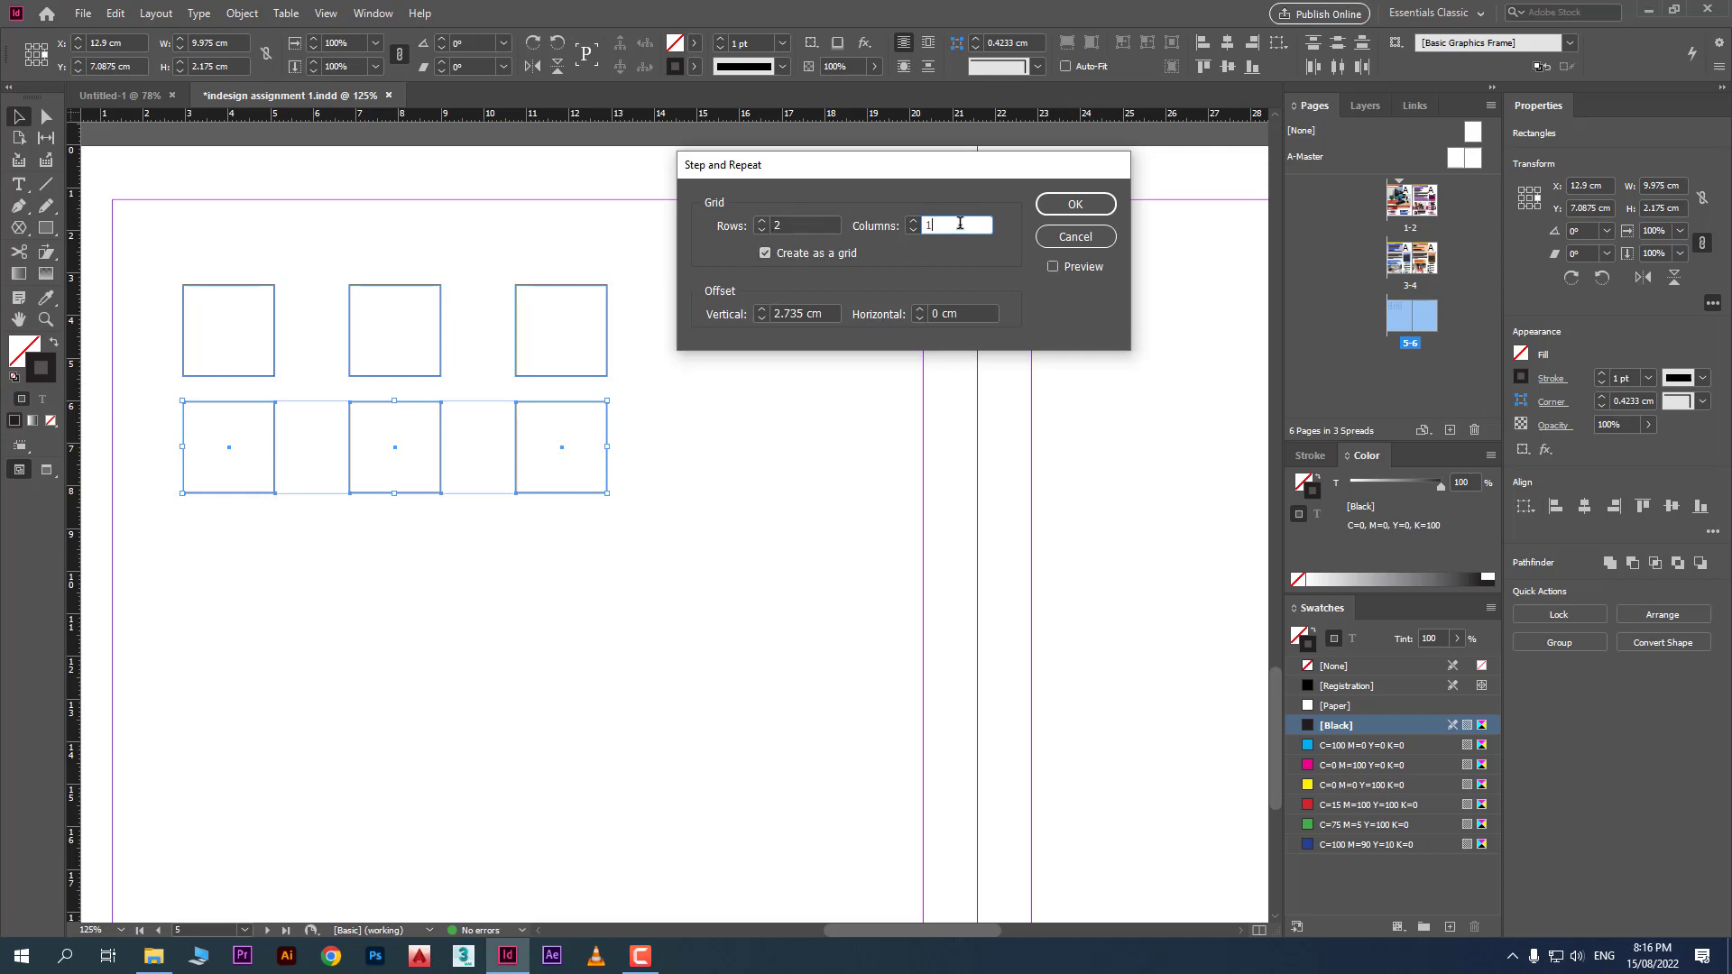
{"action": "left_click_drag", "start_coordinate": [960, 223], "coordinate": [911, 225]}
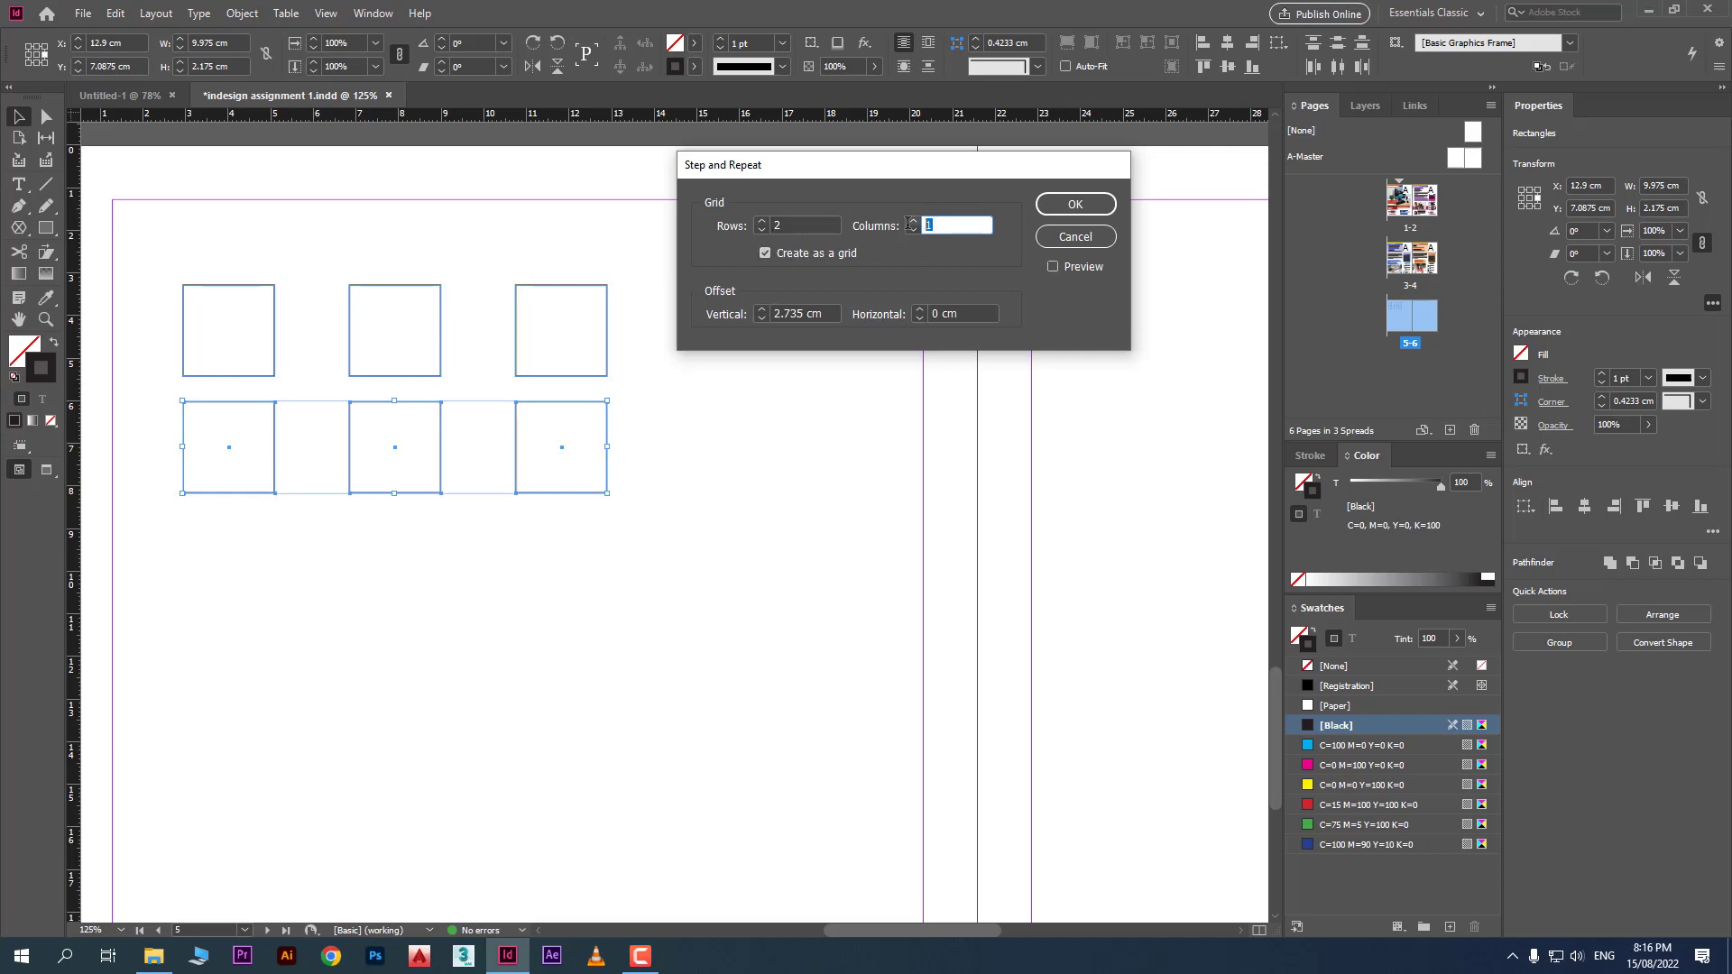
{"action": "left_click", "coordinate": [1099, 205]}
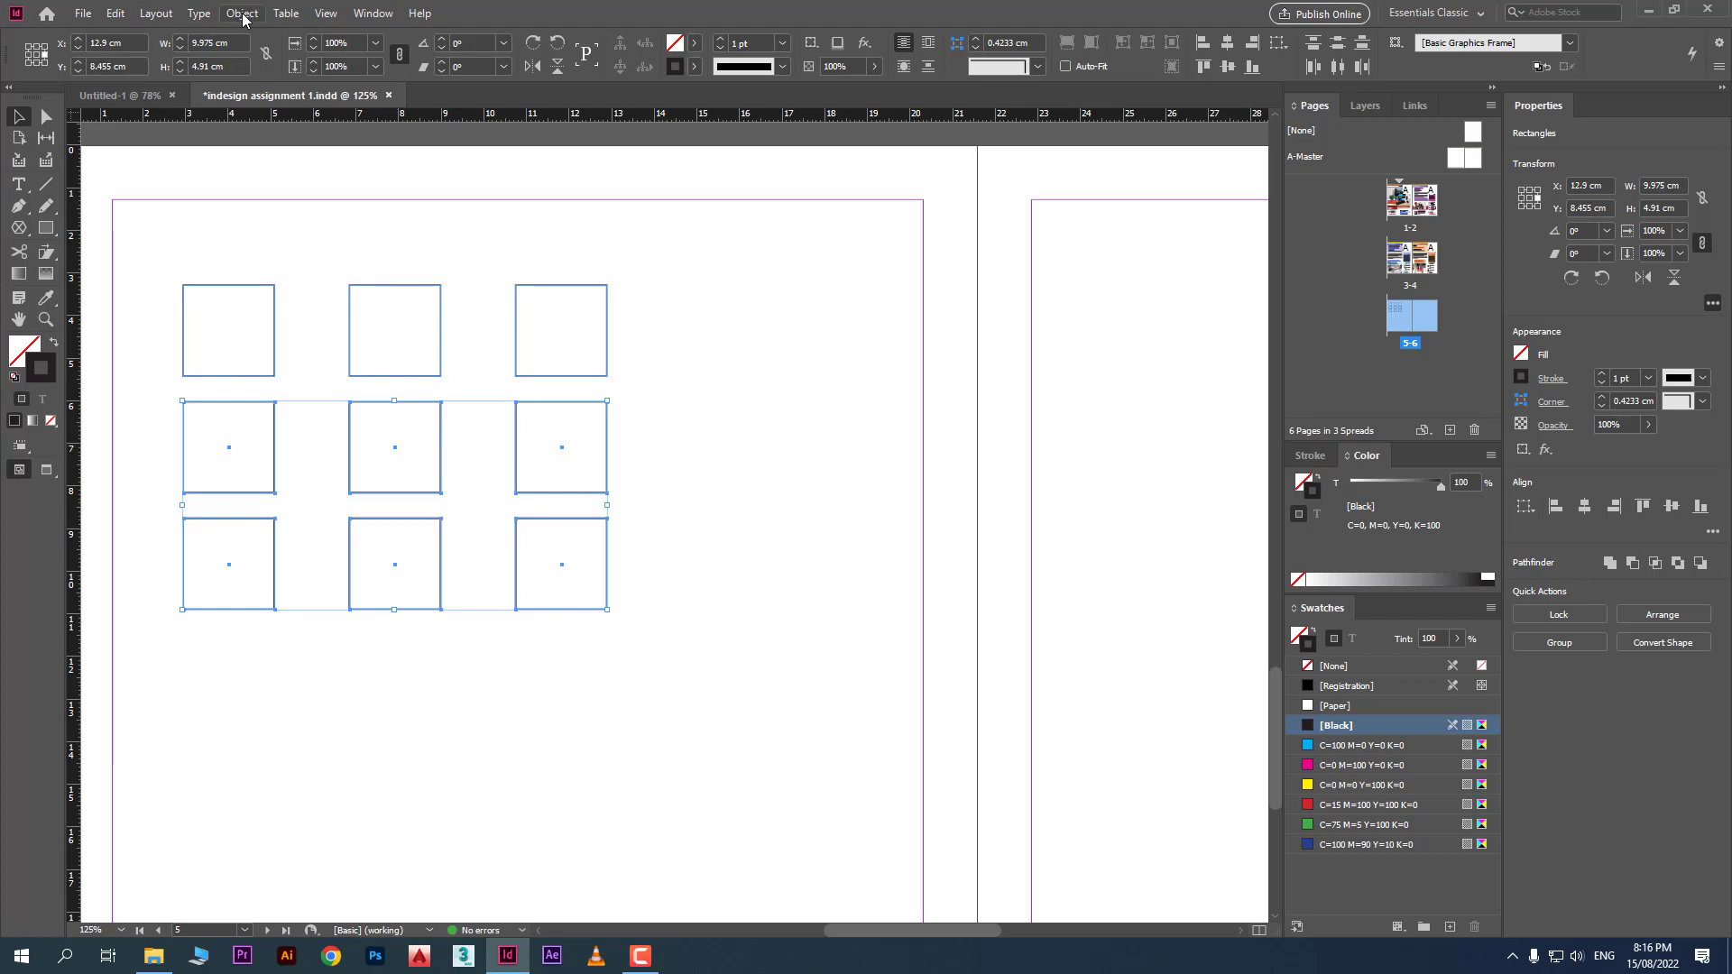
Start Step and Repeat on the two selected lower rows of squares and preview a grid of 2 rows and 2 columns
{"action": "left_click", "coordinate": [149, 18]}
{"action": "mouse_move", "coordinate": [118, 16]}
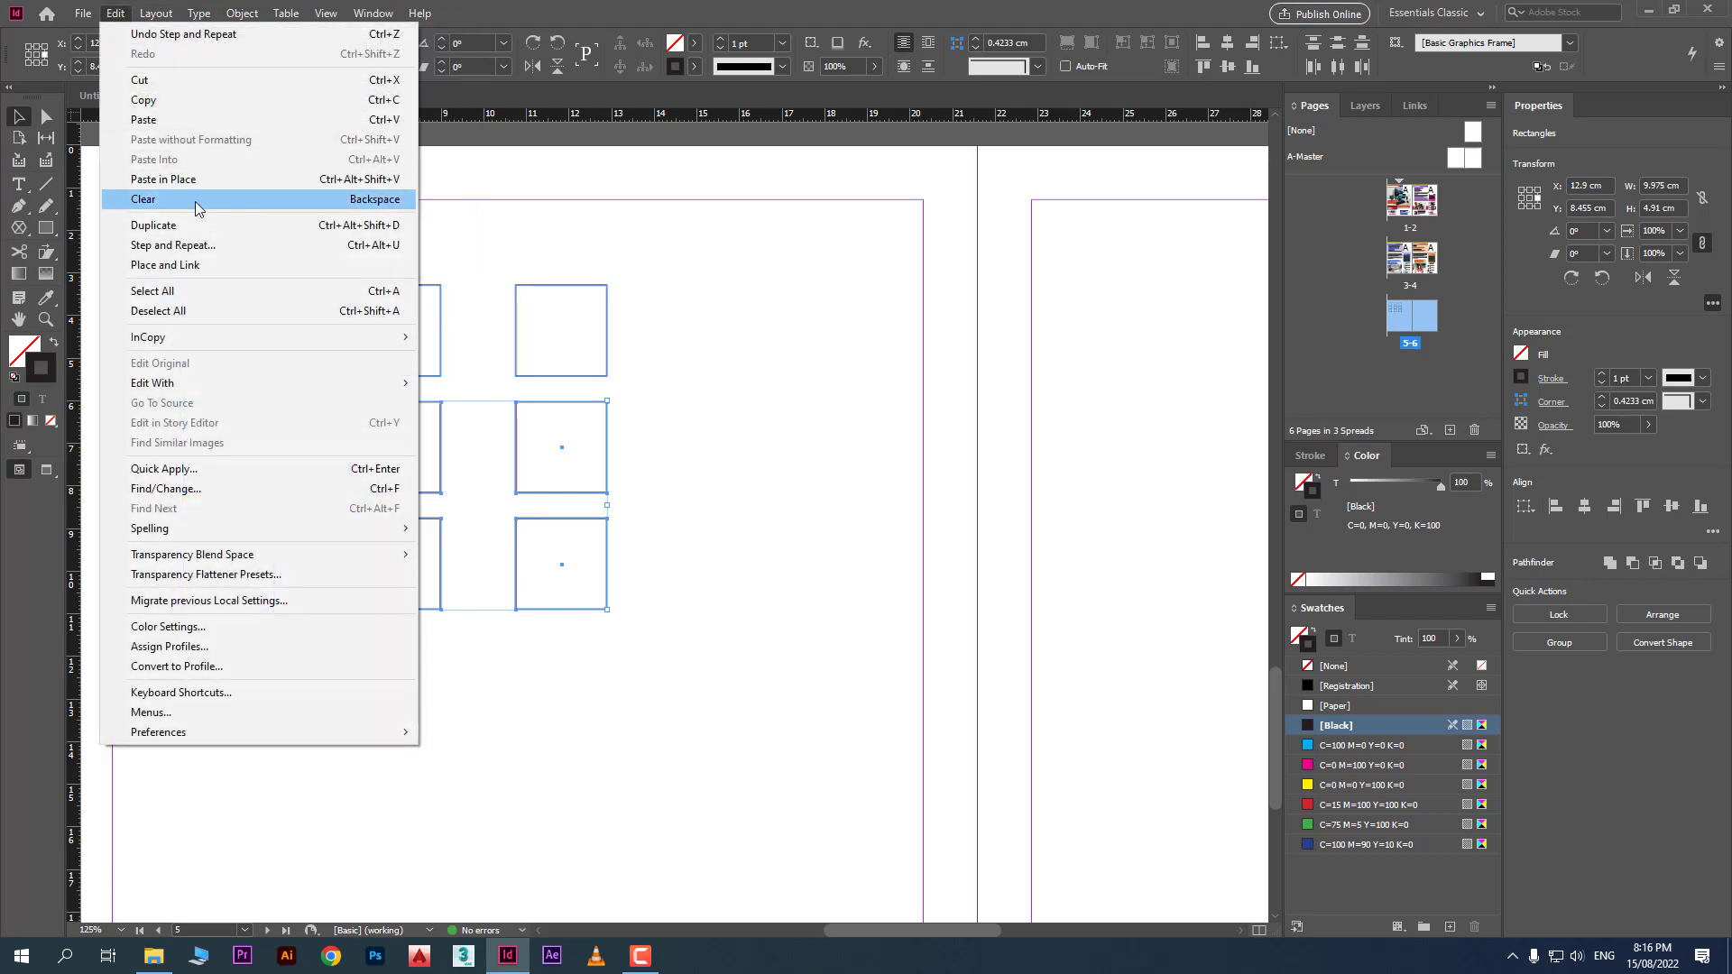
{"action": "left_click", "coordinate": [262, 246]}
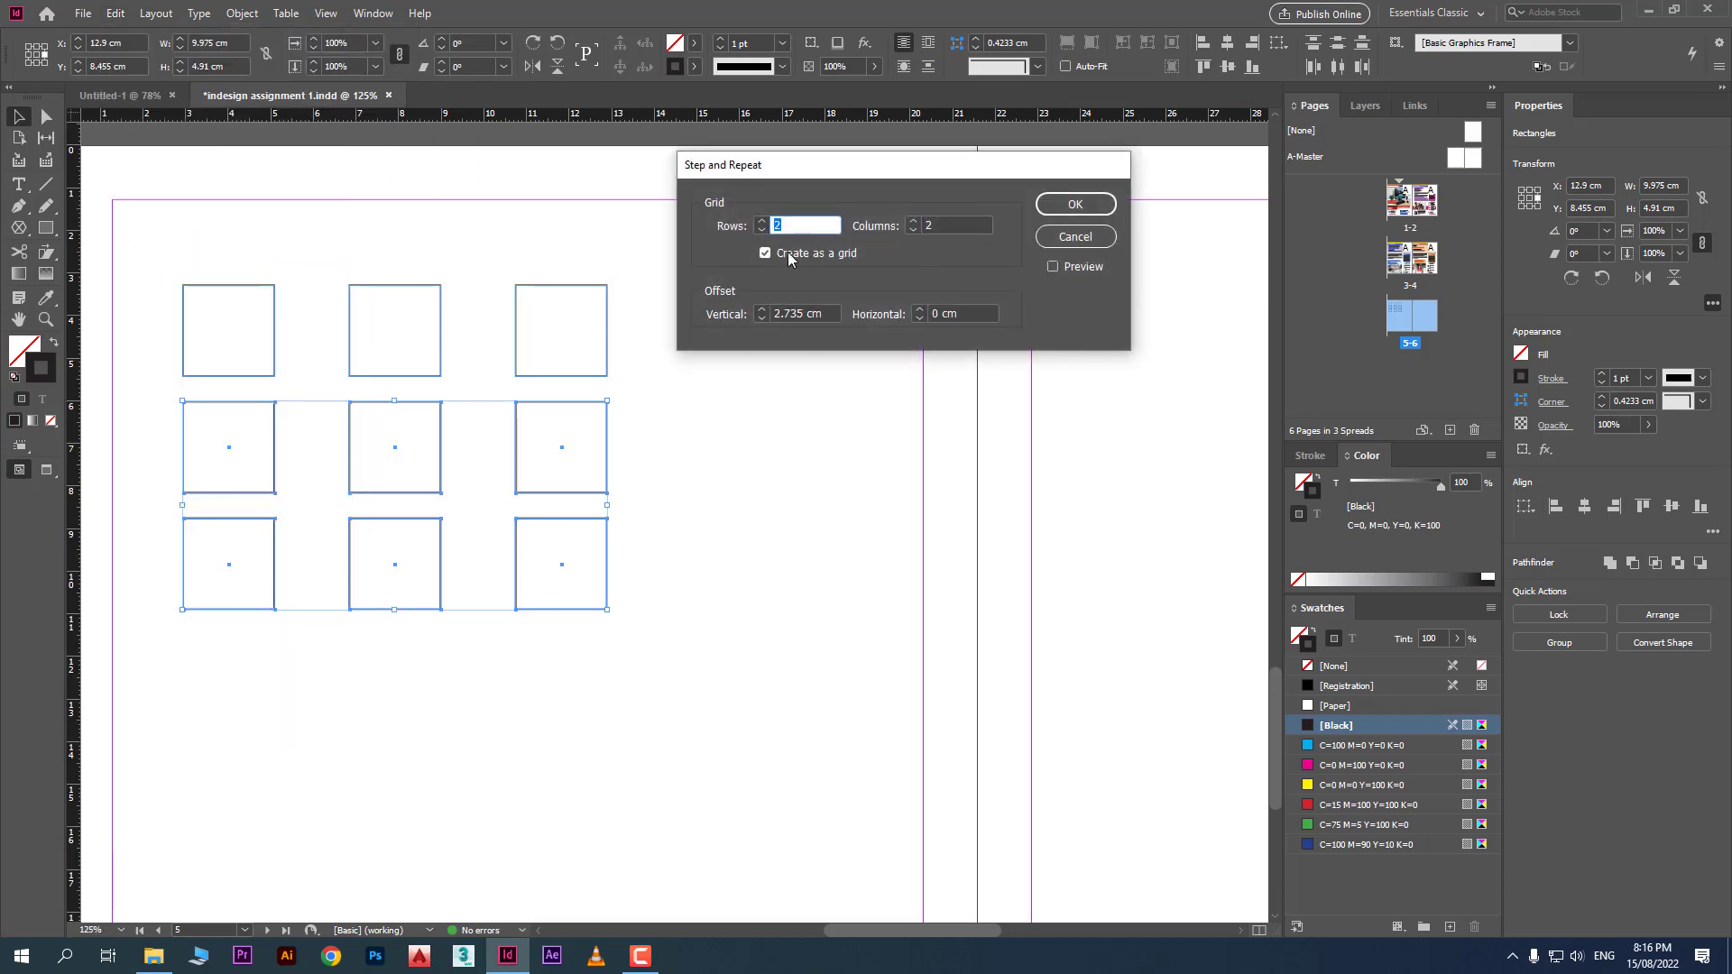
{"action": "left_click", "coordinate": [914, 222]}
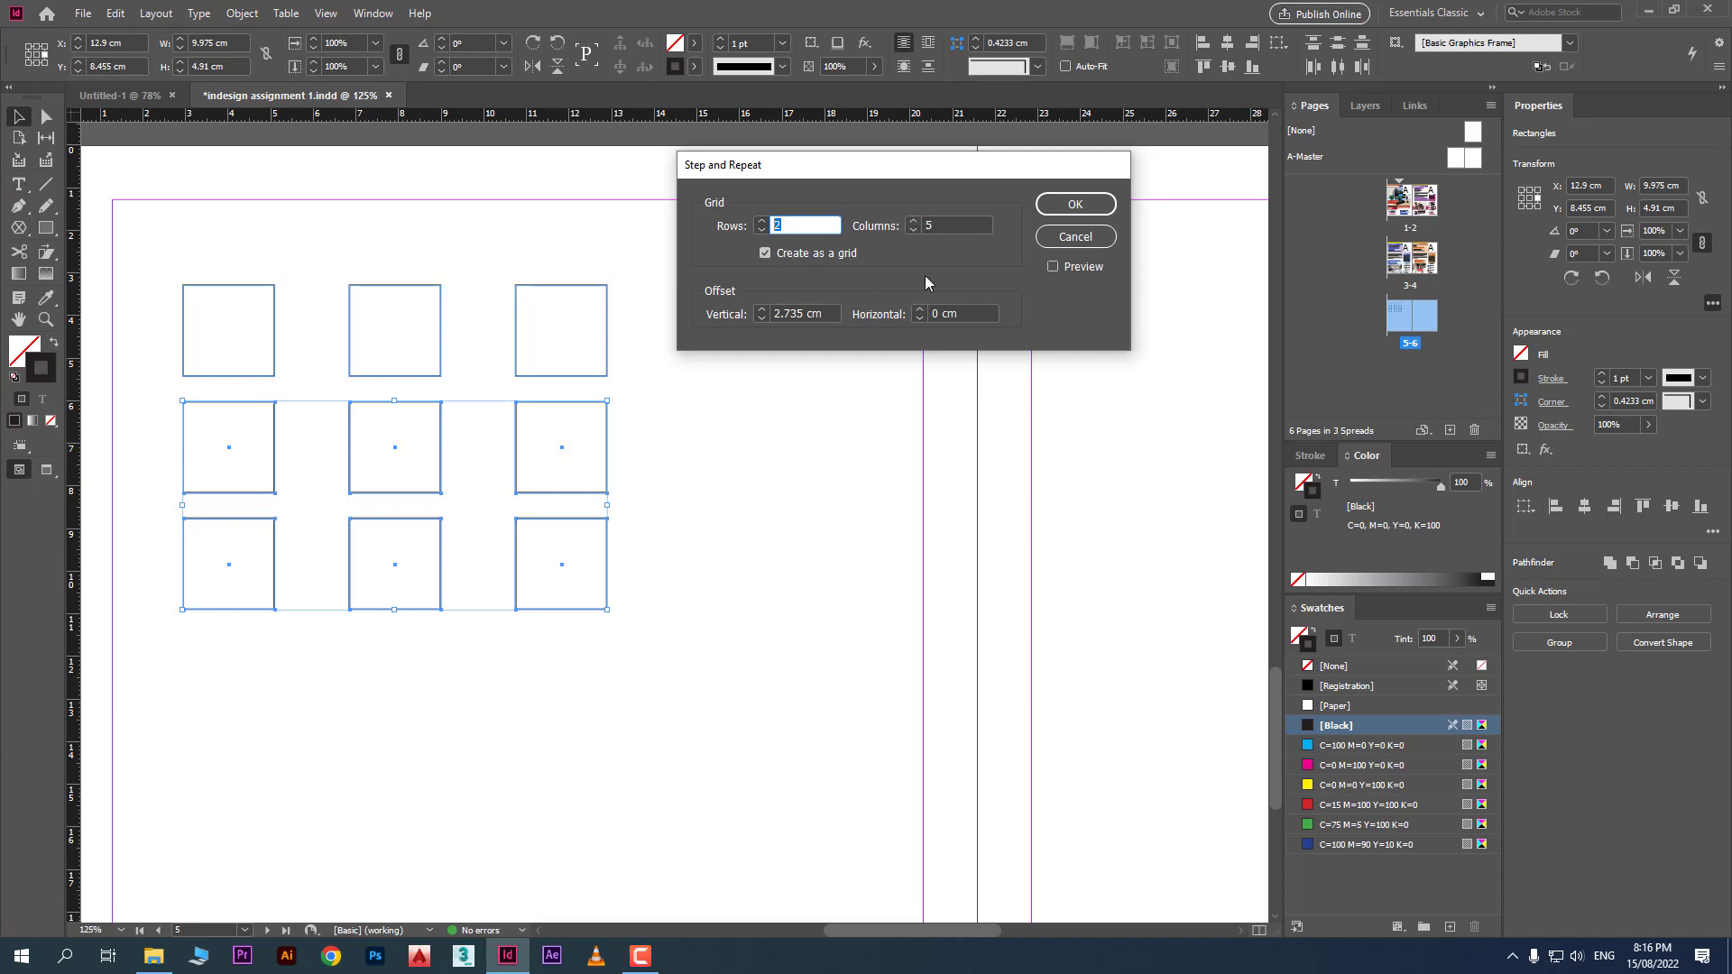
{"action": "left_click", "coordinate": [1067, 270]}
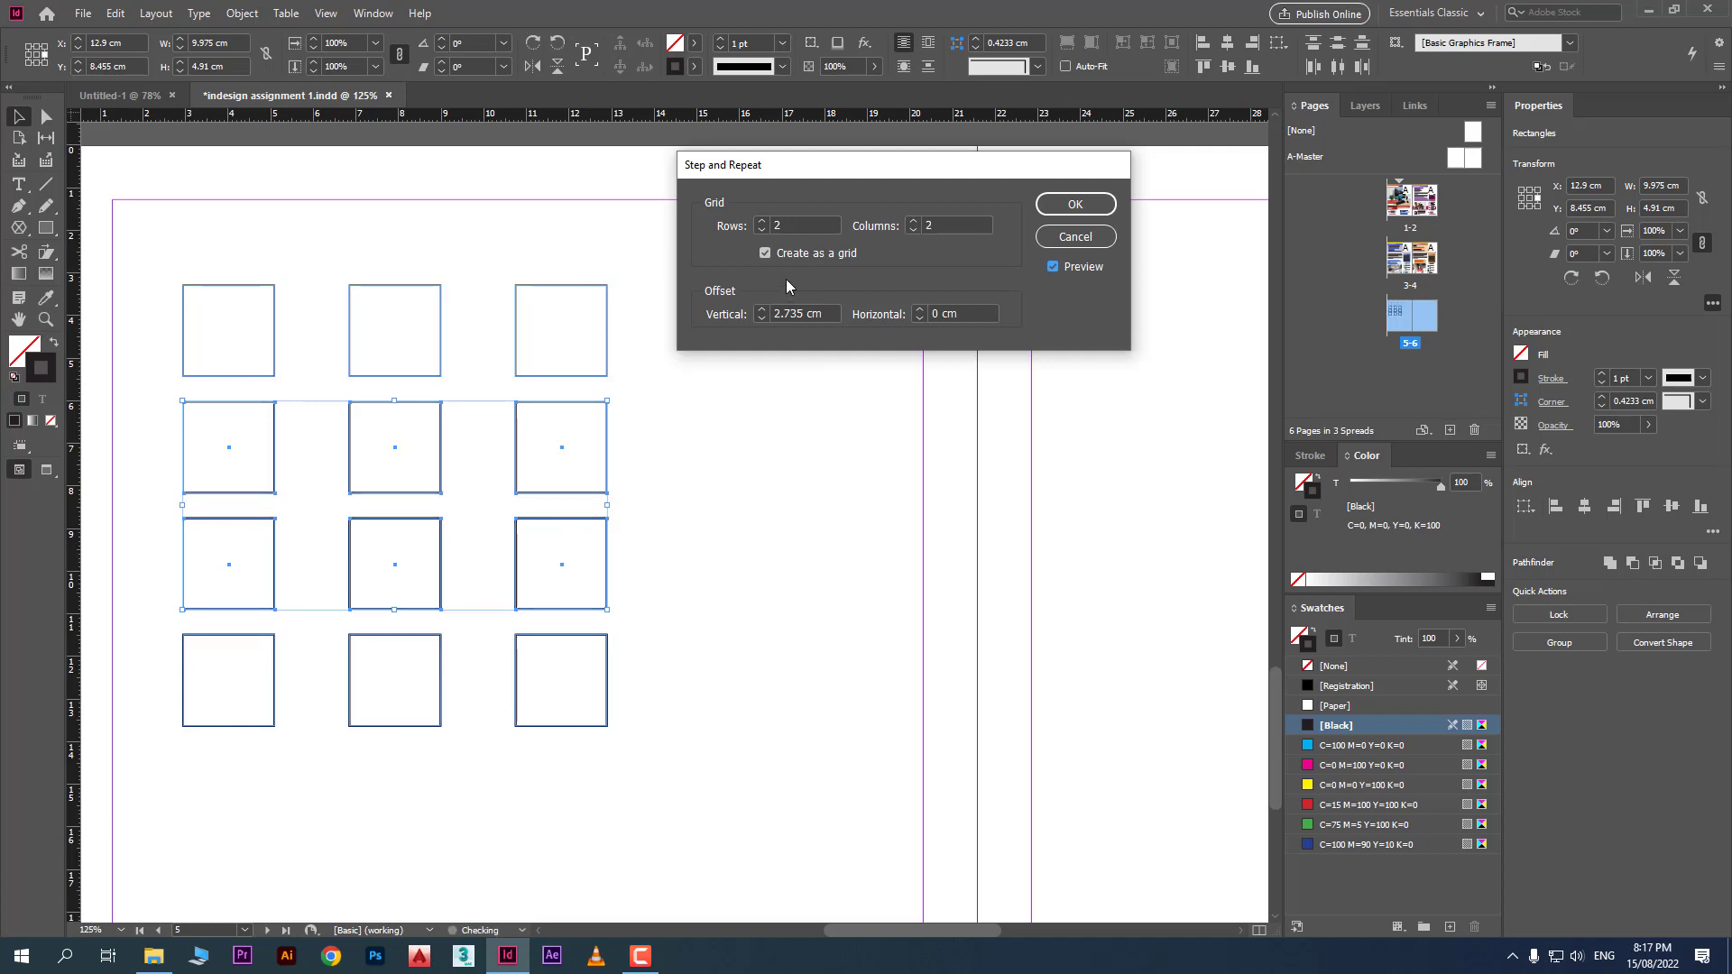
Turn off the grid option and repeat the selected rows with a count of 5, offset 2.735 cm vertically and 0 cm horizontally, then deselect
{"action": "left_click", "coordinate": [766, 254]}
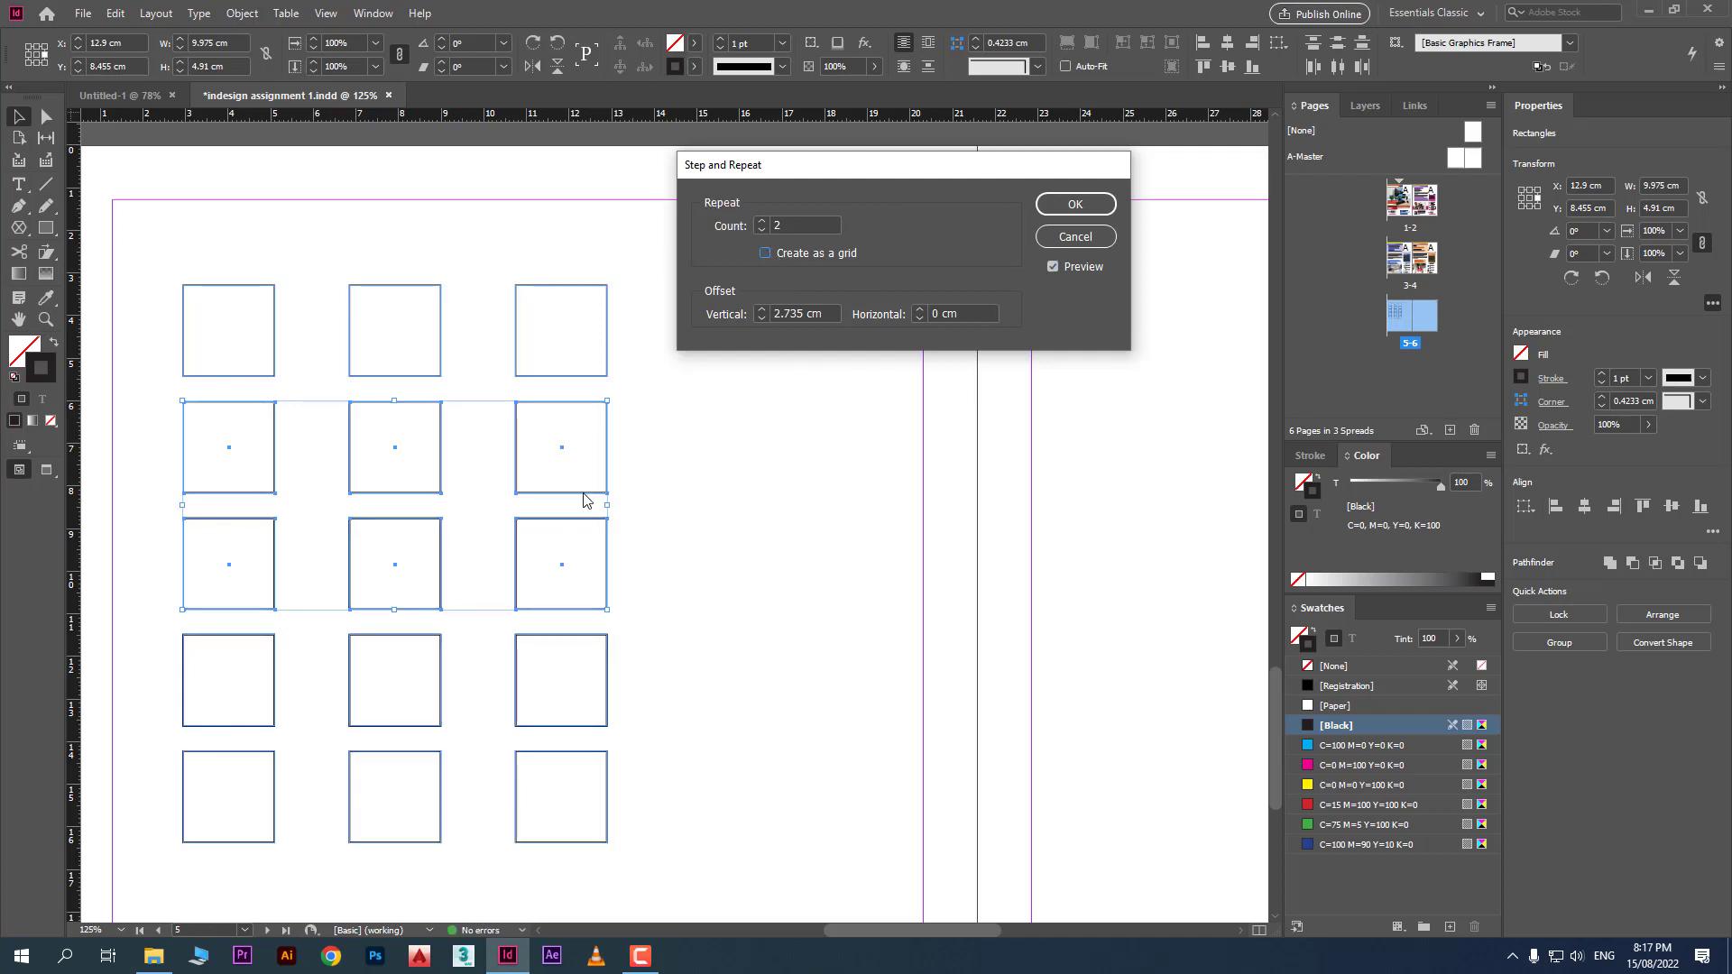
{"action": "left_click_drag", "start_coordinate": [793, 224], "coordinate": [738, 223]}
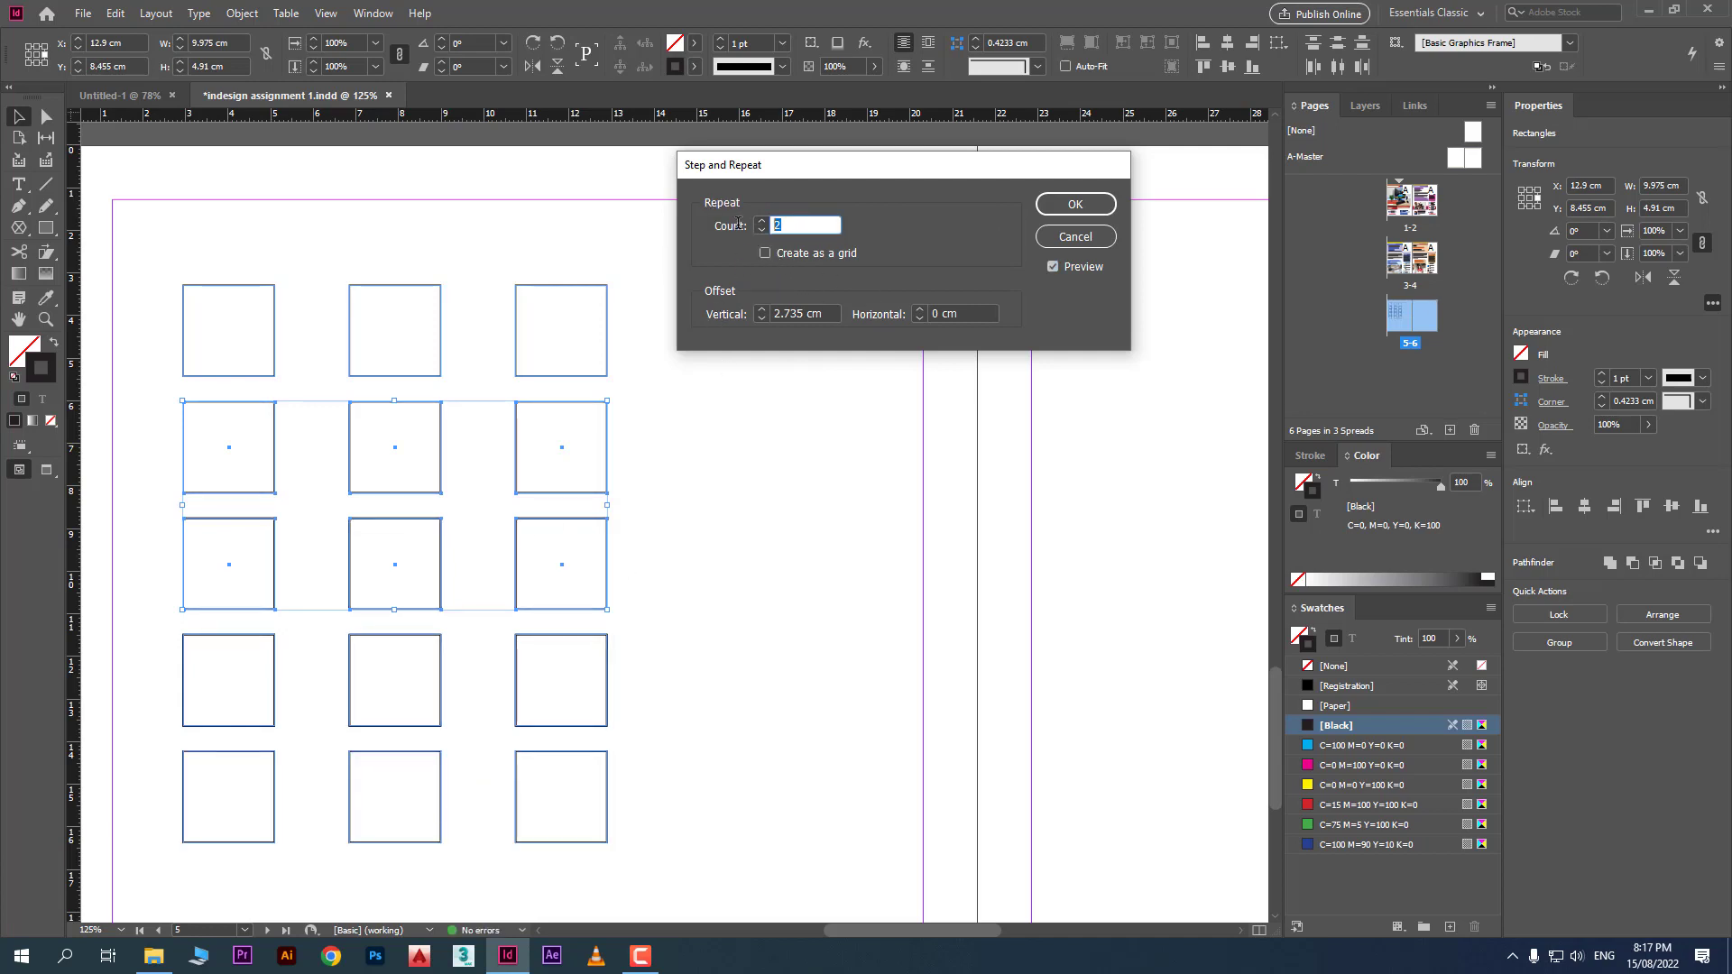
{"action": "type", "text": "5"}
{"action": "left_click", "coordinate": [1054, 267]}
{"action": "left_click", "coordinate": [1054, 267]}
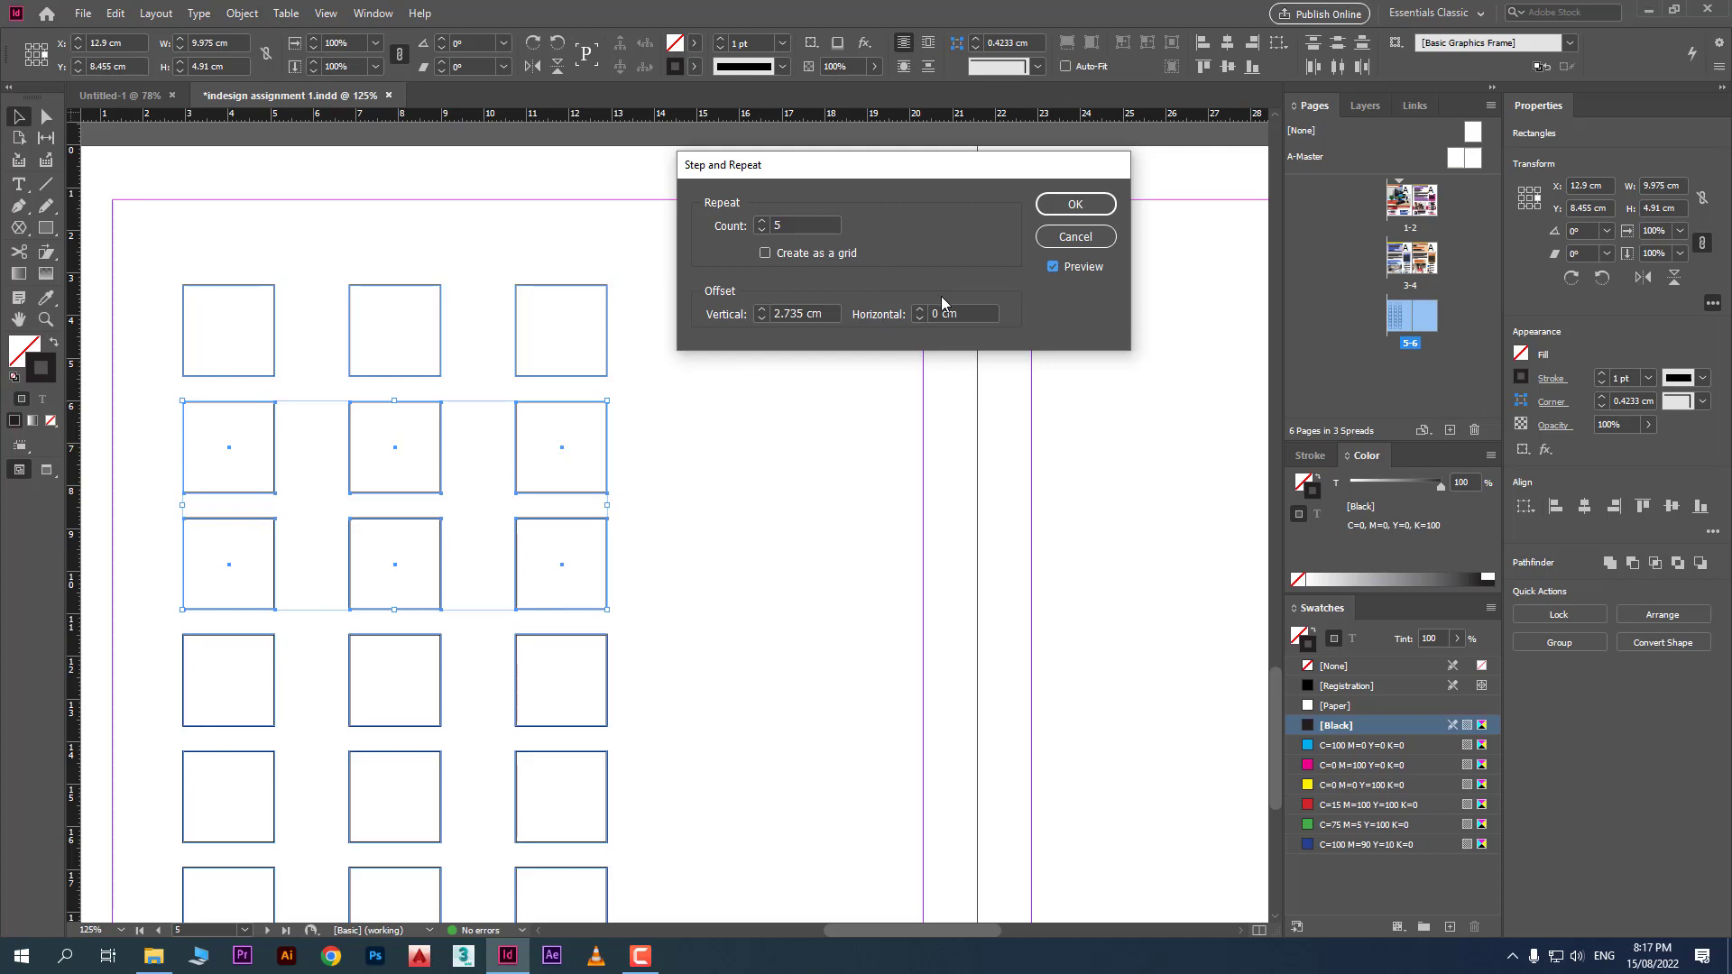
{"action": "left_click", "coordinate": [1056, 205]}
{"action": "scroll", "coordinate": [704, 379], "scroll_direction": "down", "scroll_amount": 5}
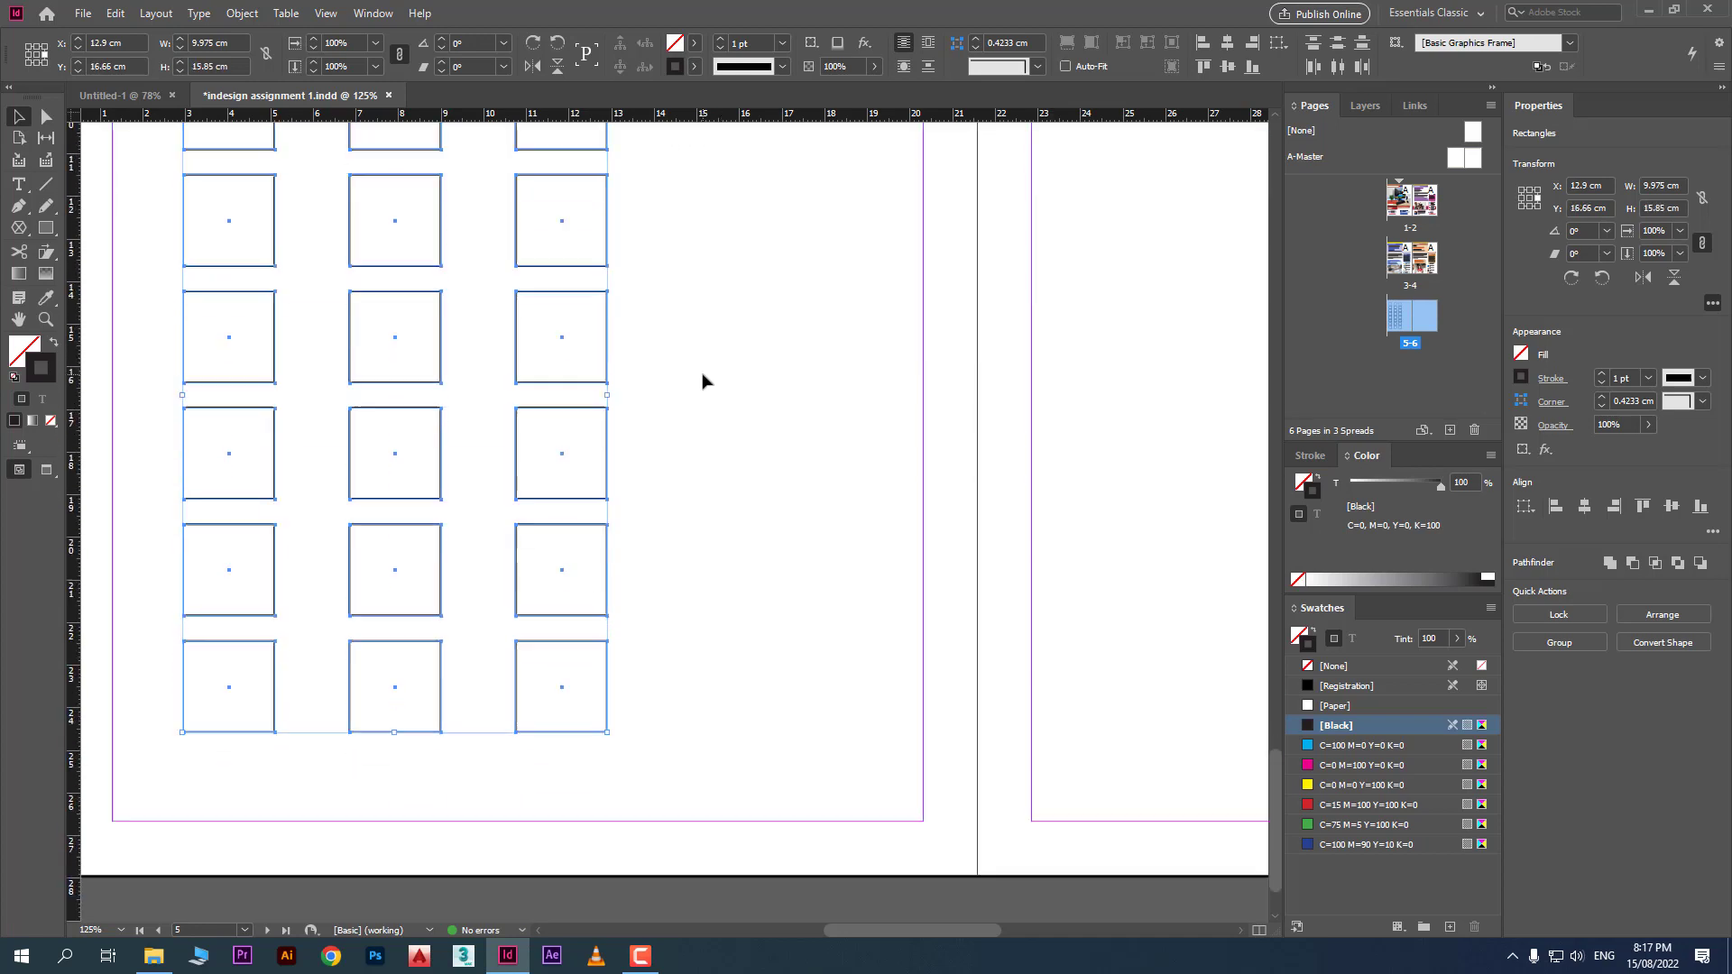
{"action": "scroll", "coordinate": [704, 379], "scroll_direction": "up", "scroll_amount": 2}
{"action": "scroll", "coordinate": [704, 380], "scroll_direction": "up", "scroll_amount": 3}
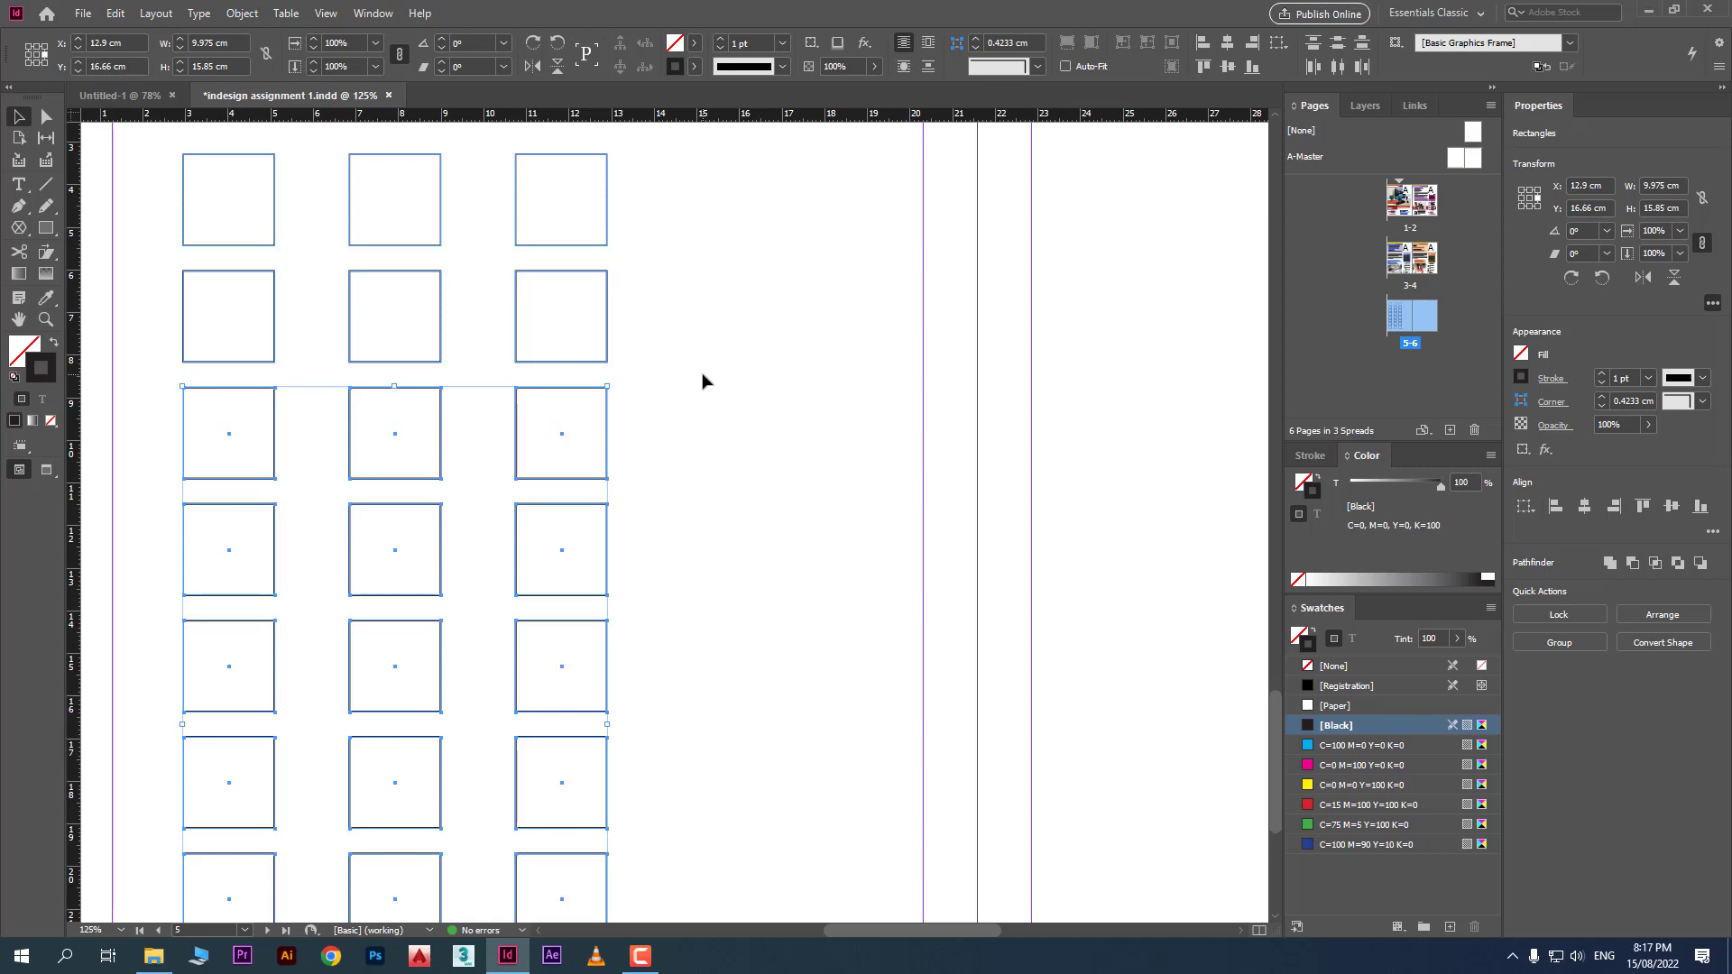
{"action": "left_click", "coordinate": [704, 381]}
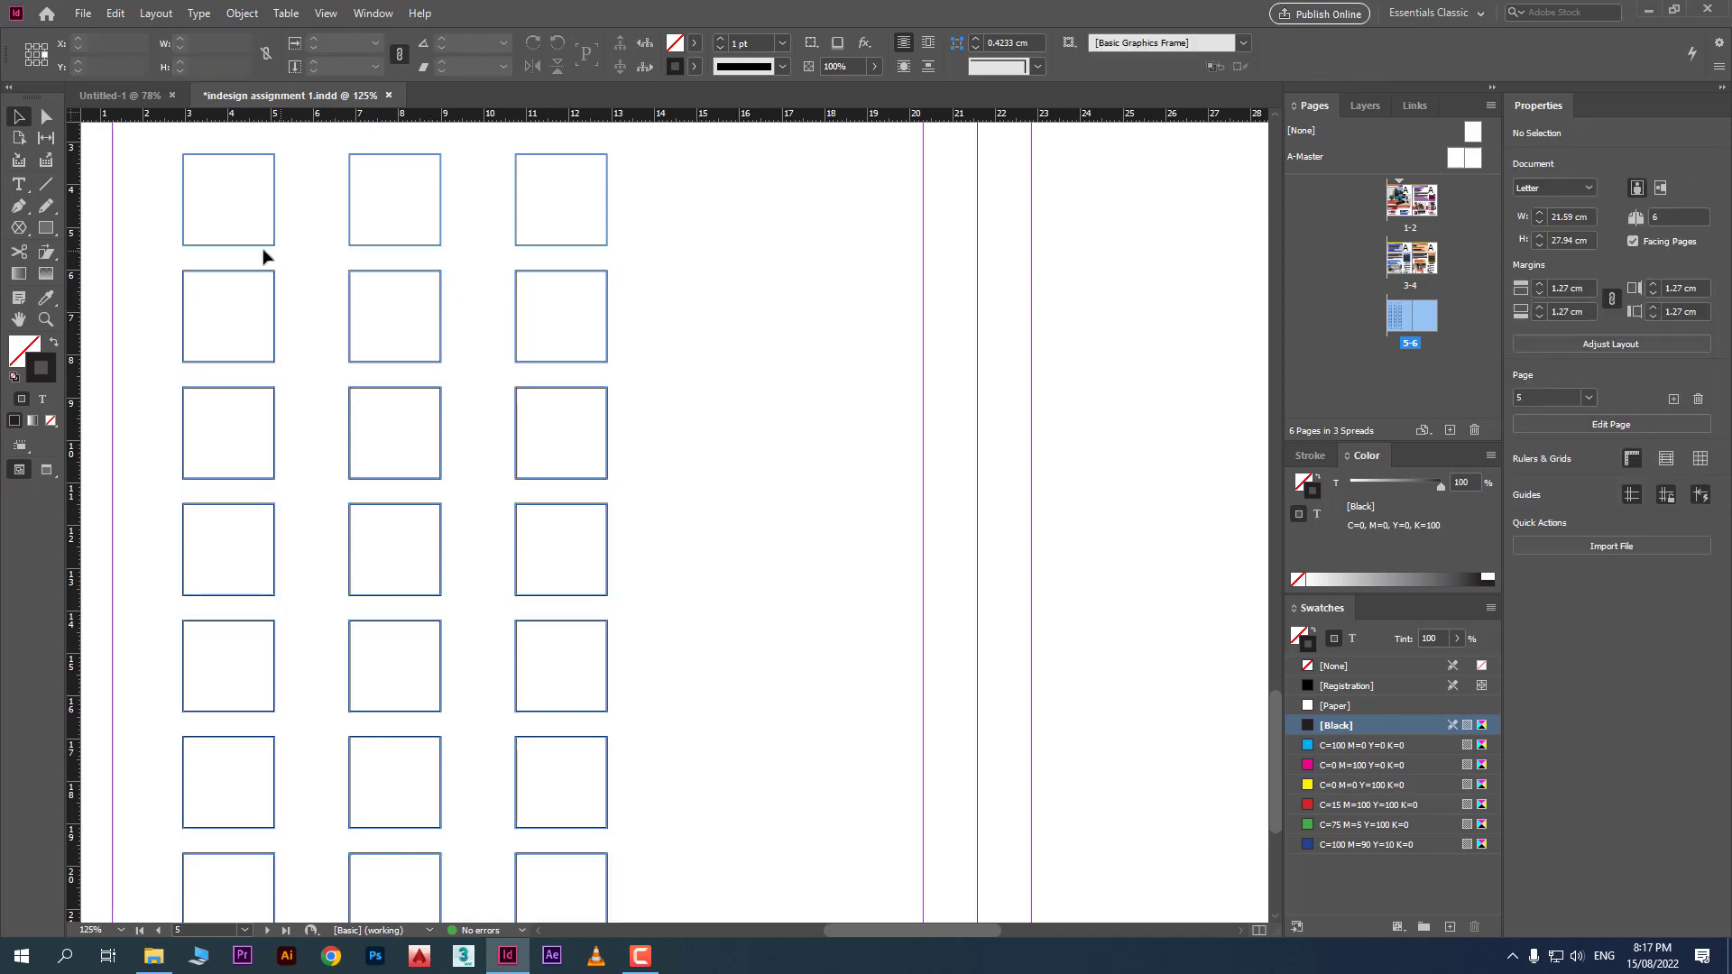
Draw a rectangle grid of two columns and three rows beside the squares, about 6.32 by 7.34 cm overall, adjusting columns and rows while drawing
{"action": "scroll", "coordinate": [258, 253], "scroll_direction": "up", "scroll_amount": 1}
{"action": "scroll", "coordinate": [260, 254], "scroll_direction": "up", "scroll_amount": 1}
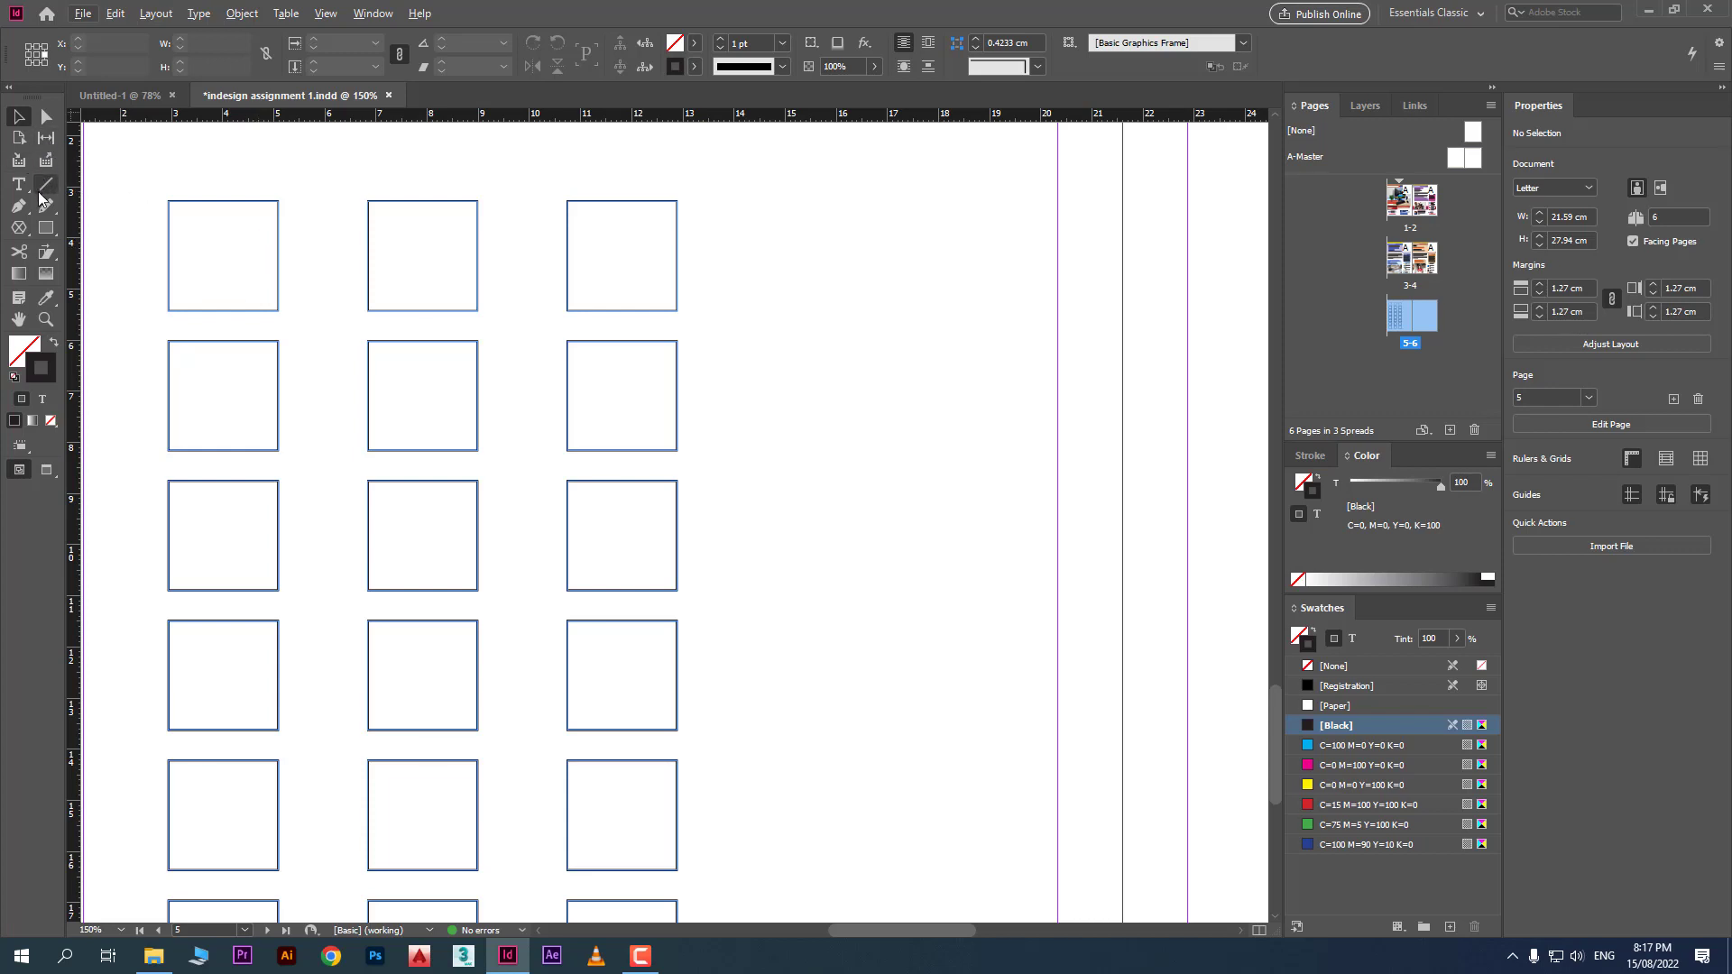
{"action": "left_click", "coordinate": [46, 228]}
{"action": "left_click_drag", "start_coordinate": [734, 208], "coordinate": [815, 300]}
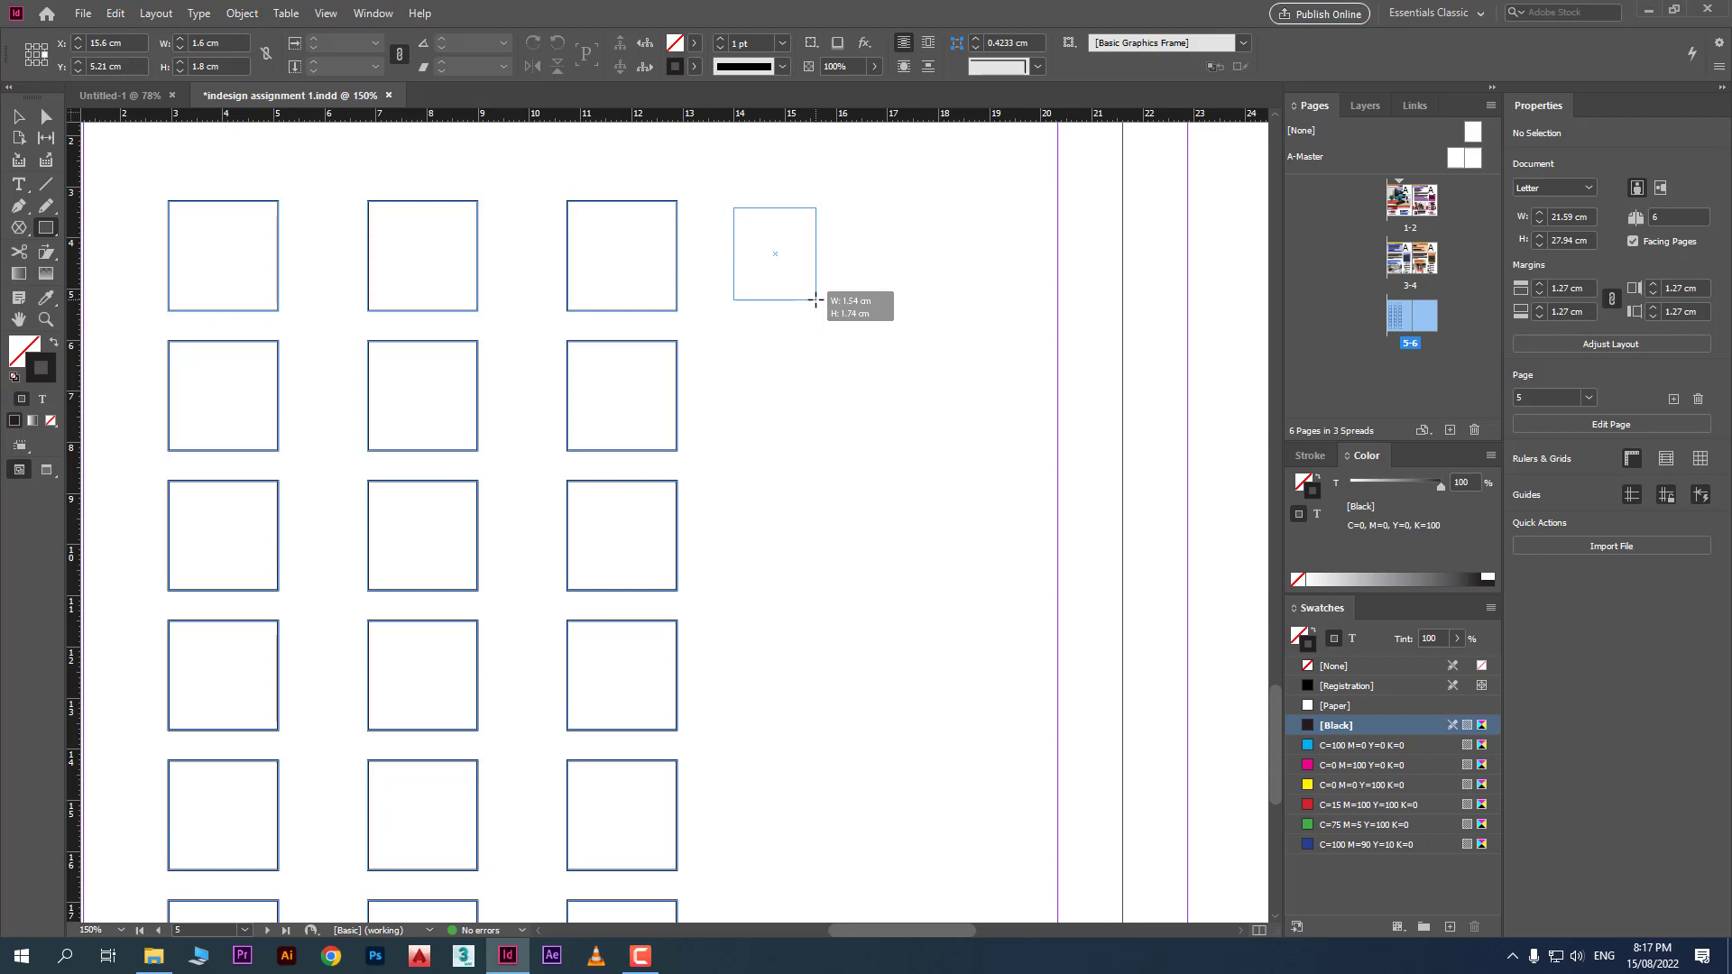
{"action": "key", "text": "Right"}
{"action": "key", "text": "Right"}
{"action": "left_click_drag", "start_coordinate": [816, 300], "coordinate": [1022, 304]}
{"action": "key", "text": "Right"}
{"action": "key", "text": "Right"}
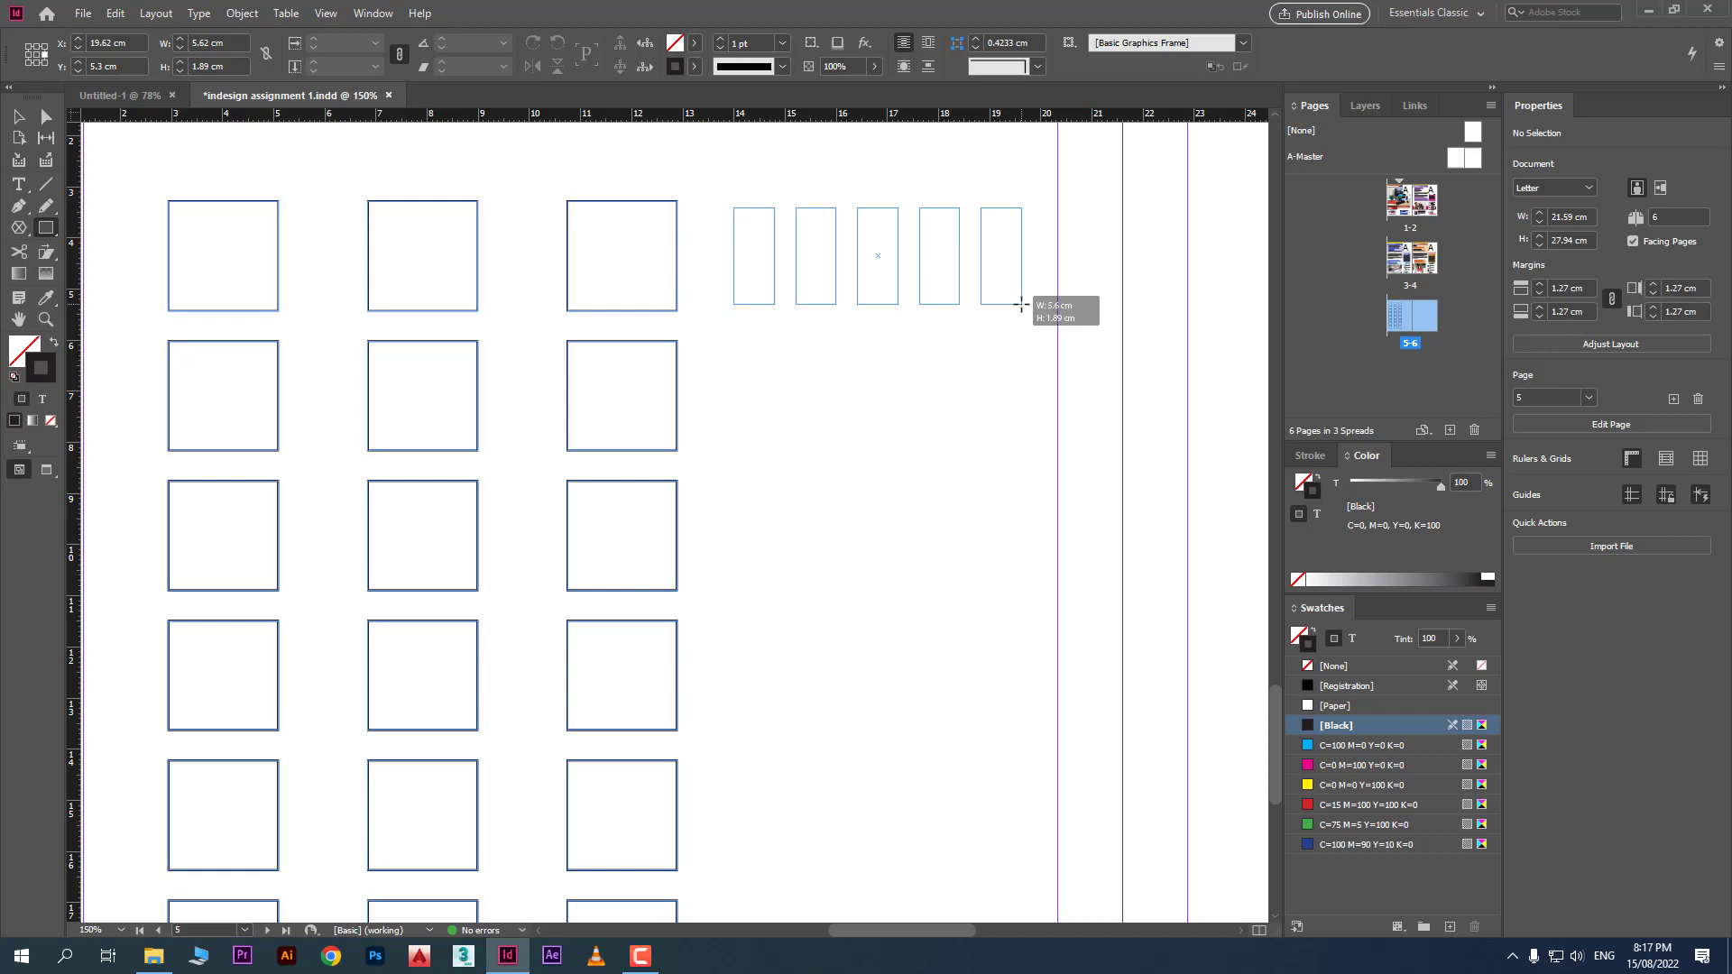
{"action": "key", "text": "Left"}
{"action": "left_click_drag", "start_coordinate": [1021, 304], "coordinate": [1061, 585]}
{"action": "key", "text": "Left"}
{"action": "key", "text": "Left"}
{"action": "key", "text": "Up"}
{"action": "key", "text": "Up"}
{"action": "key", "text": "Up"}
{"action": "key", "text": "Up"}
{"action": "key", "text": "Down"}
{"action": "key", "text": "Down"}
{"action": "key", "text": "Down"}
{"action": "key", "text": "Up"}
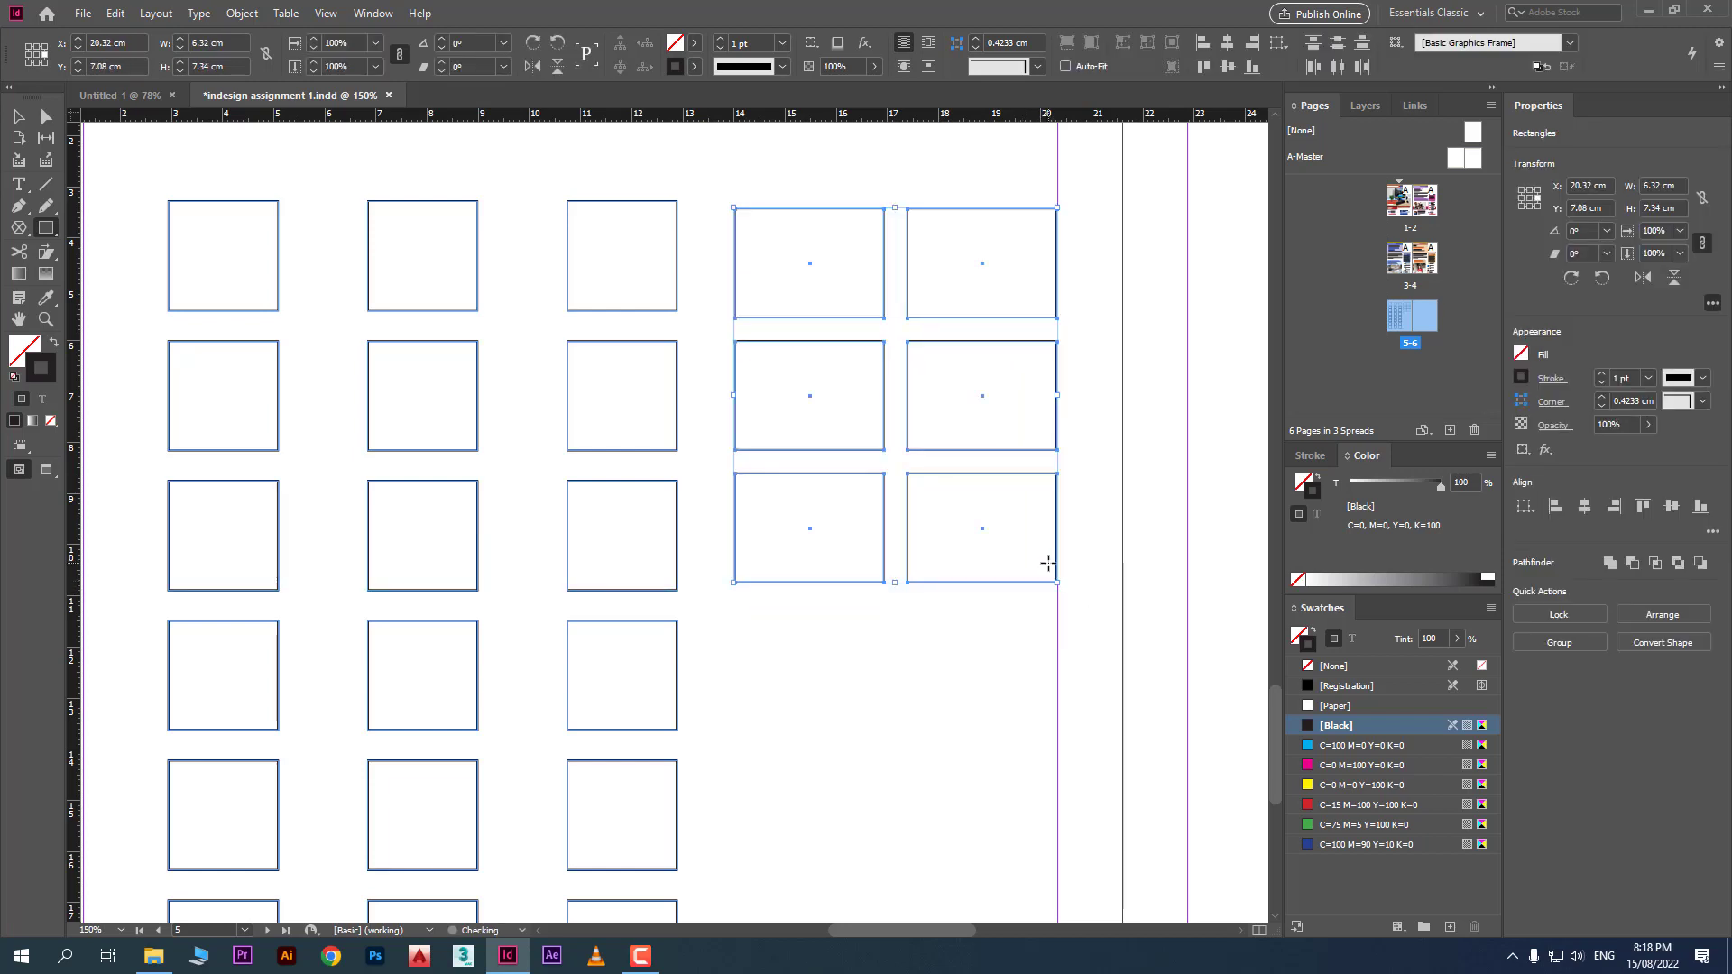
Draw a three-by-three grid of rectangle frames below the new rectangles, about 6.32 by 4.91 cm overall
{"action": "right_click", "coordinate": [19, 228]}
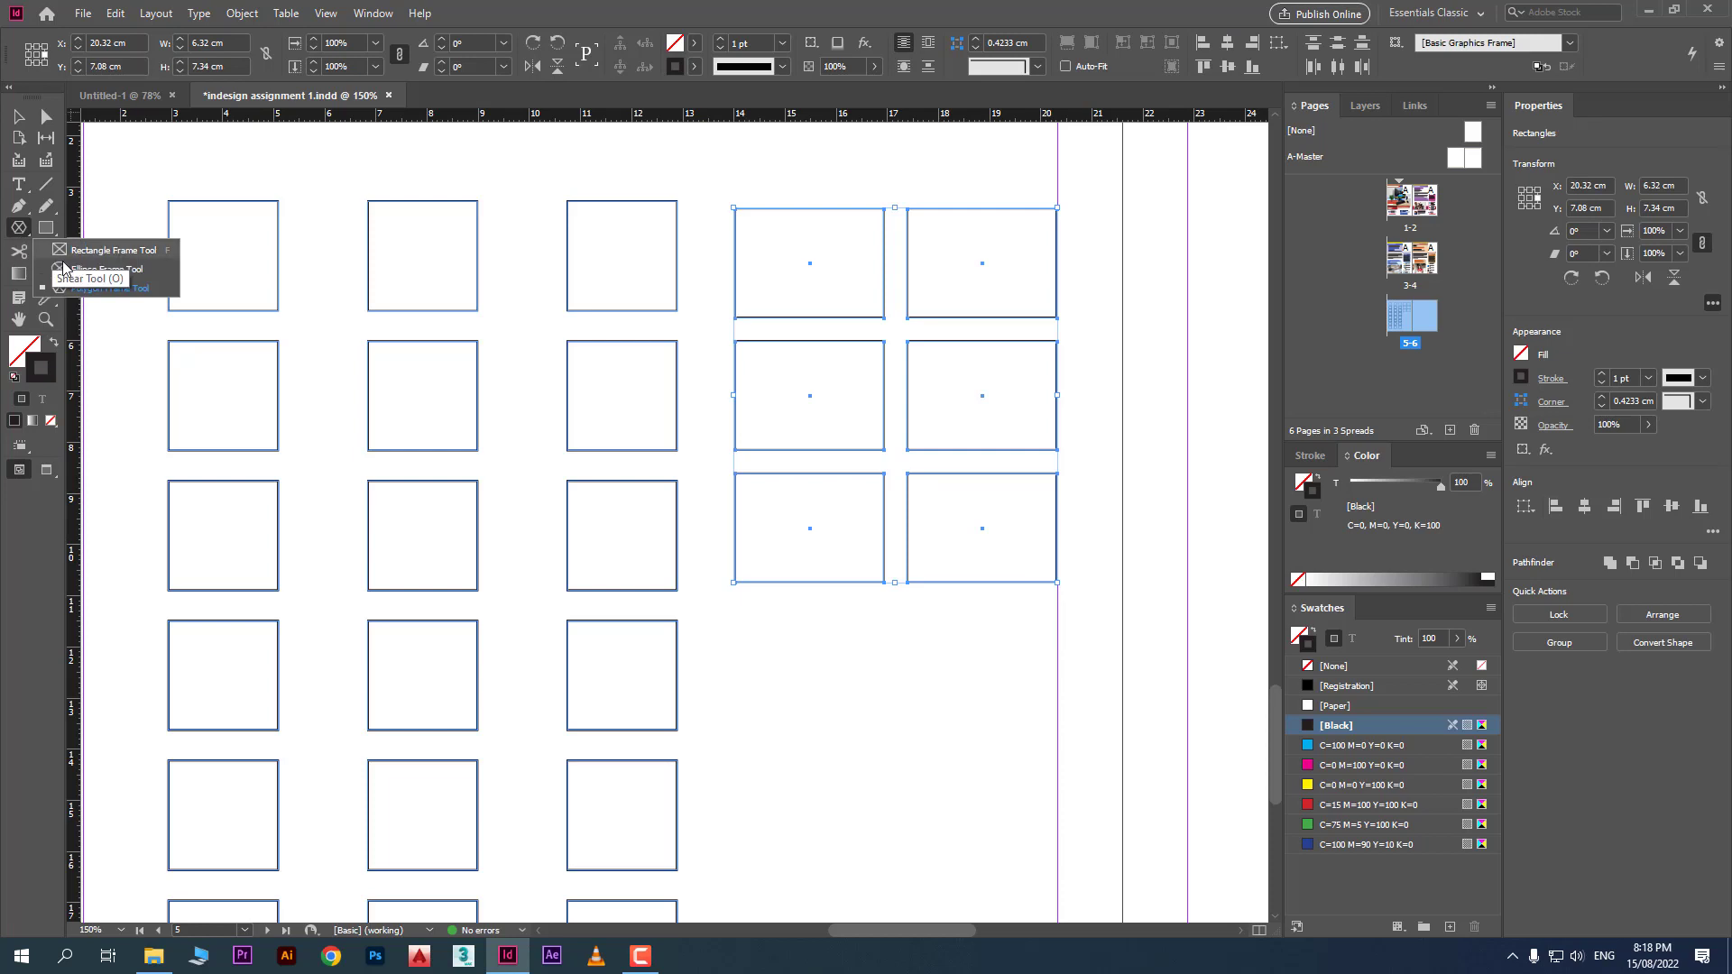
{"action": "left_click", "coordinate": [134, 252]}
{"action": "left_click_drag", "start_coordinate": [734, 619], "coordinate": [1052, 866]}
{"action": "key", "text": "Right"}
{"action": "key", "text": "Right"}
{"action": "key", "text": "Up"}
{"action": "key", "text": "Up"}
{"action": "scroll", "coordinate": [1183, 707], "scroll_direction": "down", "scroll_amount": 1}
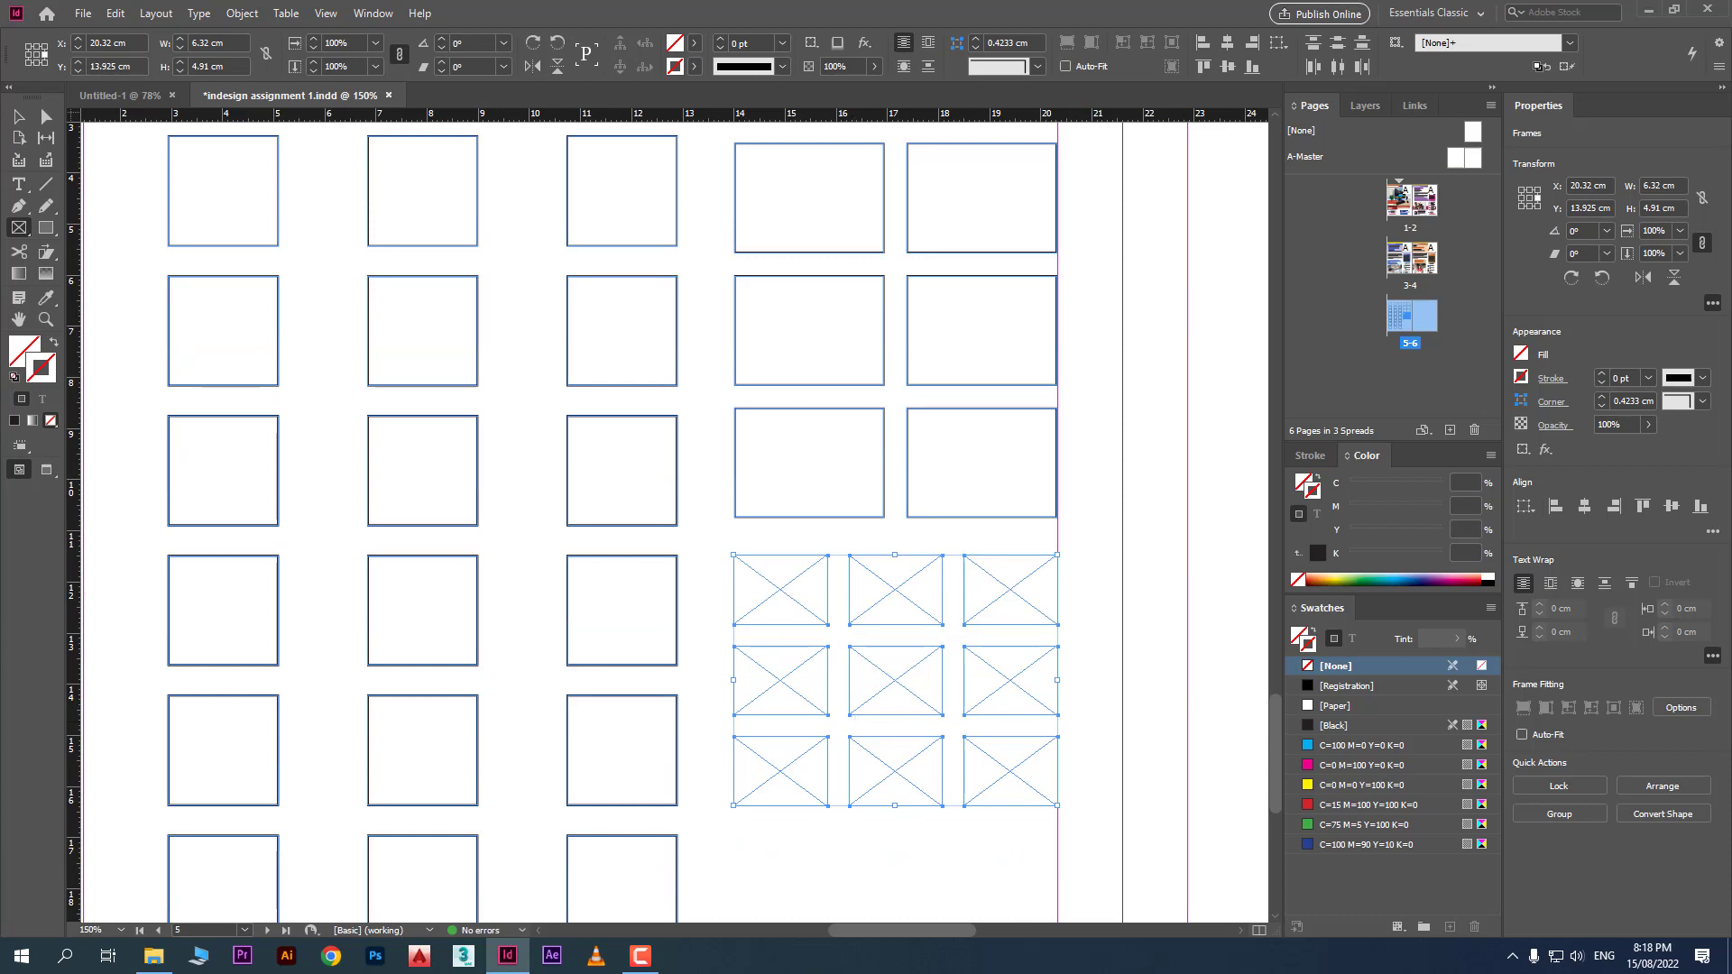
With the Gap tool, shift the horizontal gap between the first and second rows of squares up by about 1 cm
{"action": "left_click", "coordinate": [46, 138]}
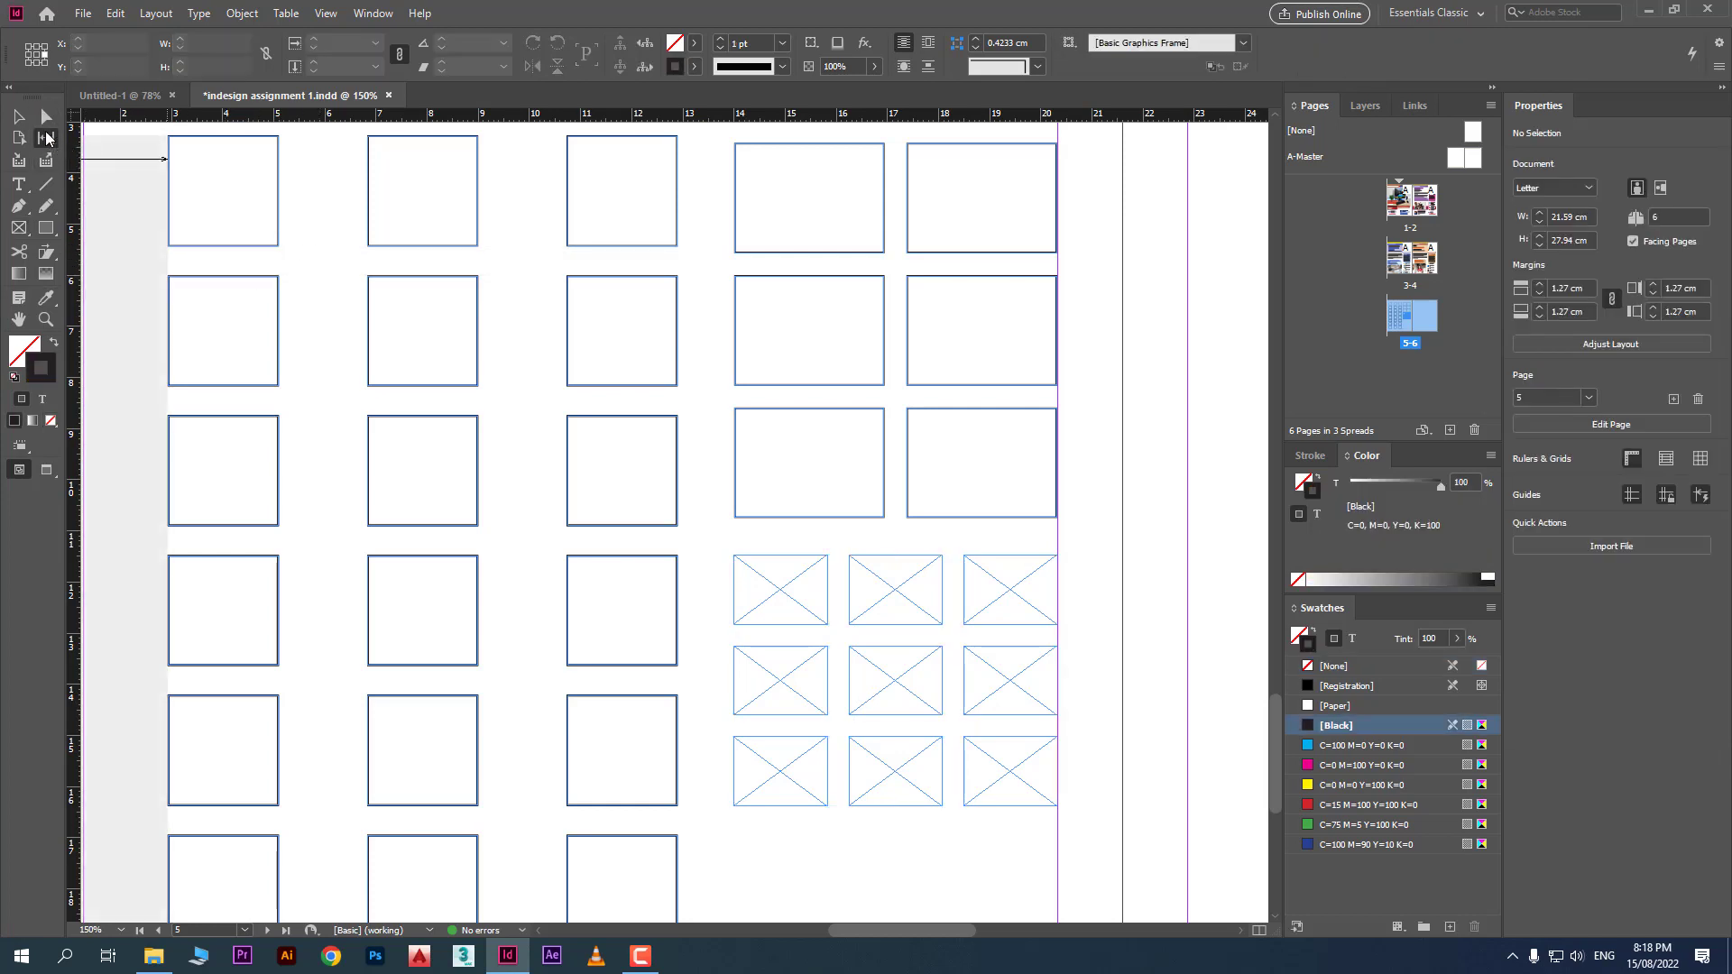
{"action": "mouse_move", "coordinate": [321, 206]}
{"action": "left_mouse_down"}
{"action": "mouse_move", "coordinate": [255, 205]}
{"action": "mouse_move", "coordinate": [325, 204]}
{"action": "mouse_move", "coordinate": [271, 213]}
{"action": "mouse_move", "coordinate": [329, 225]}
{"action": "mouse_move", "coordinate": [251, 230]}
{"action": "mouse_move", "coordinate": [325, 243]}
{"action": "mouse_move", "coordinate": [287, 245]}
{"action": "mouse_move", "coordinate": [284, 208]}
{"action": "mouse_move", "coordinate": [242, 197]}
{"action": "mouse_move", "coordinate": [321, 204]}
{"action": "left_mouse_up"}
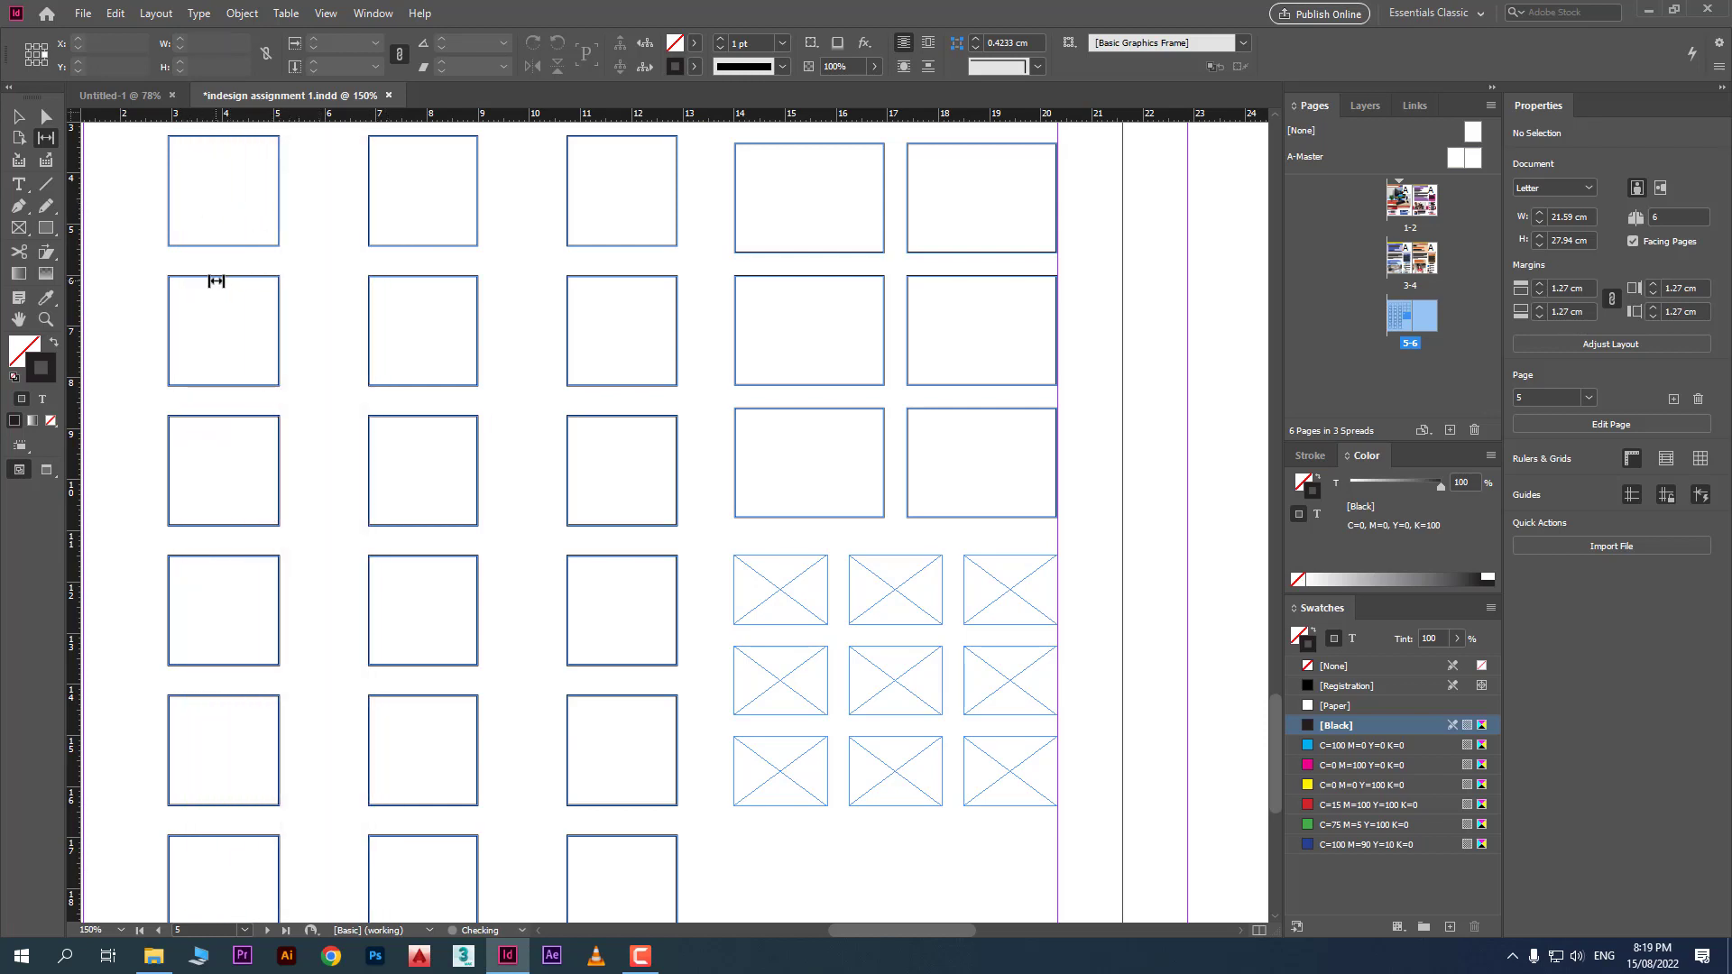
{"action": "left_click_drag", "start_coordinate": [240, 260], "coordinate": [247, 220]}
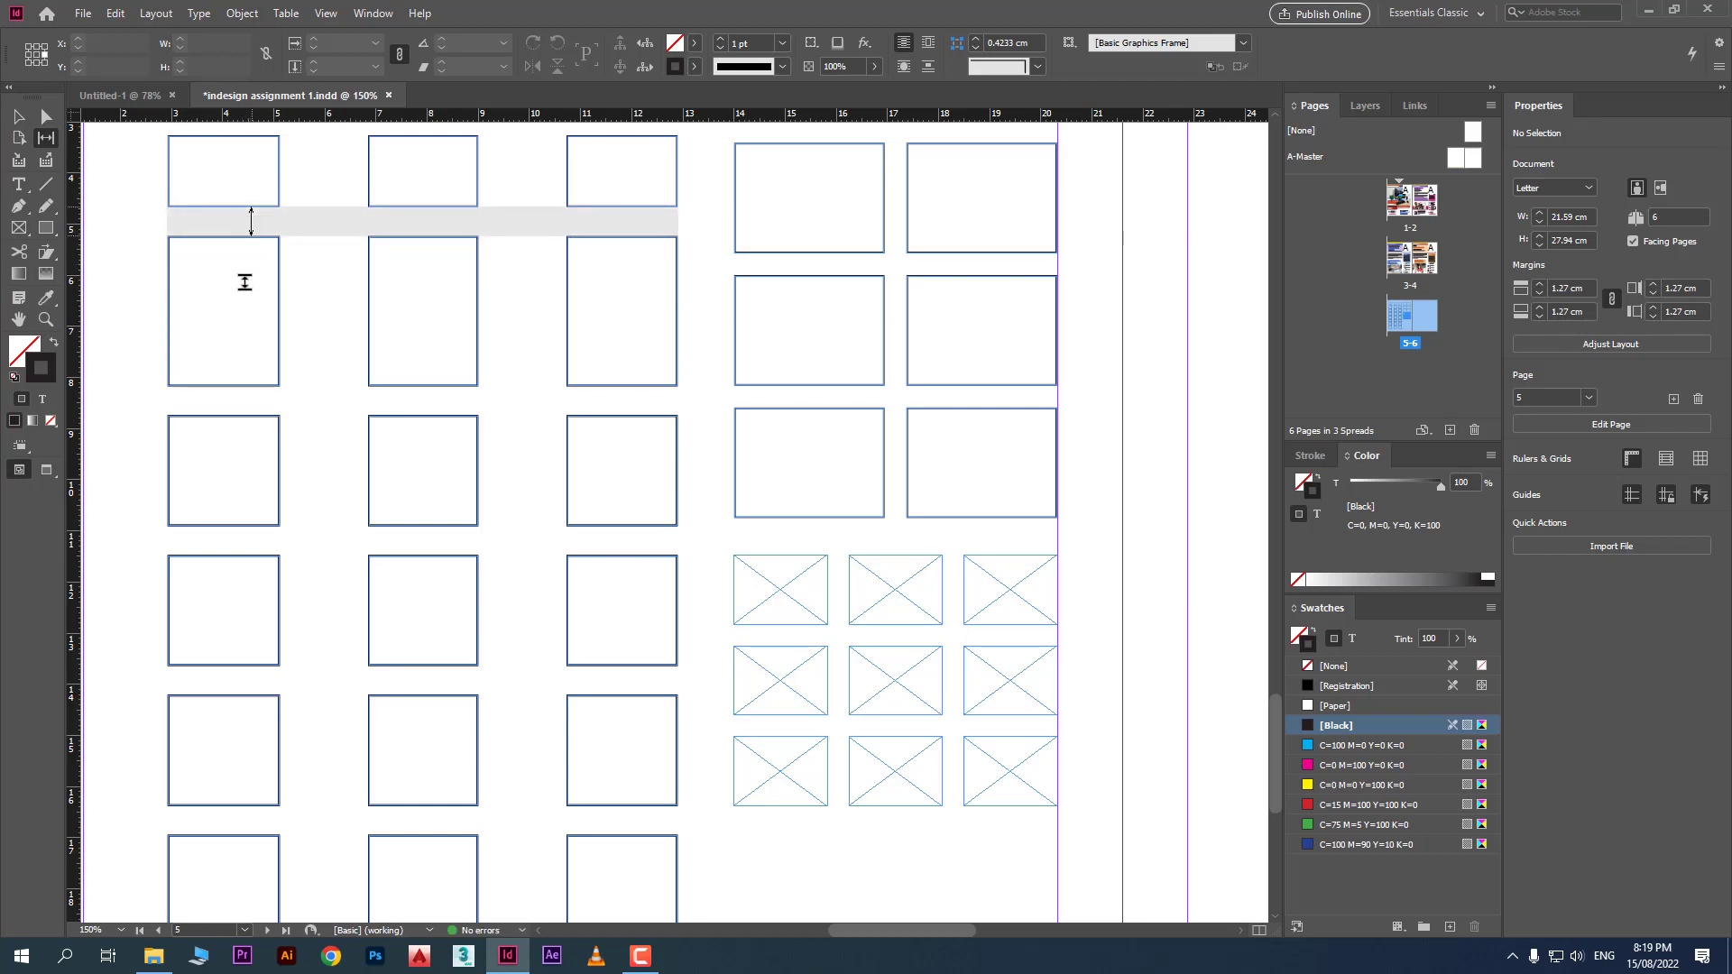
{"action": "mouse_move", "coordinate": [253, 222]}
{"action": "left_mouse_down"}
{"action": "mouse_move", "coordinate": [254, 289]}
{"action": "mouse_move", "coordinate": [256, 196]}
{"action": "left_mouse_up"}
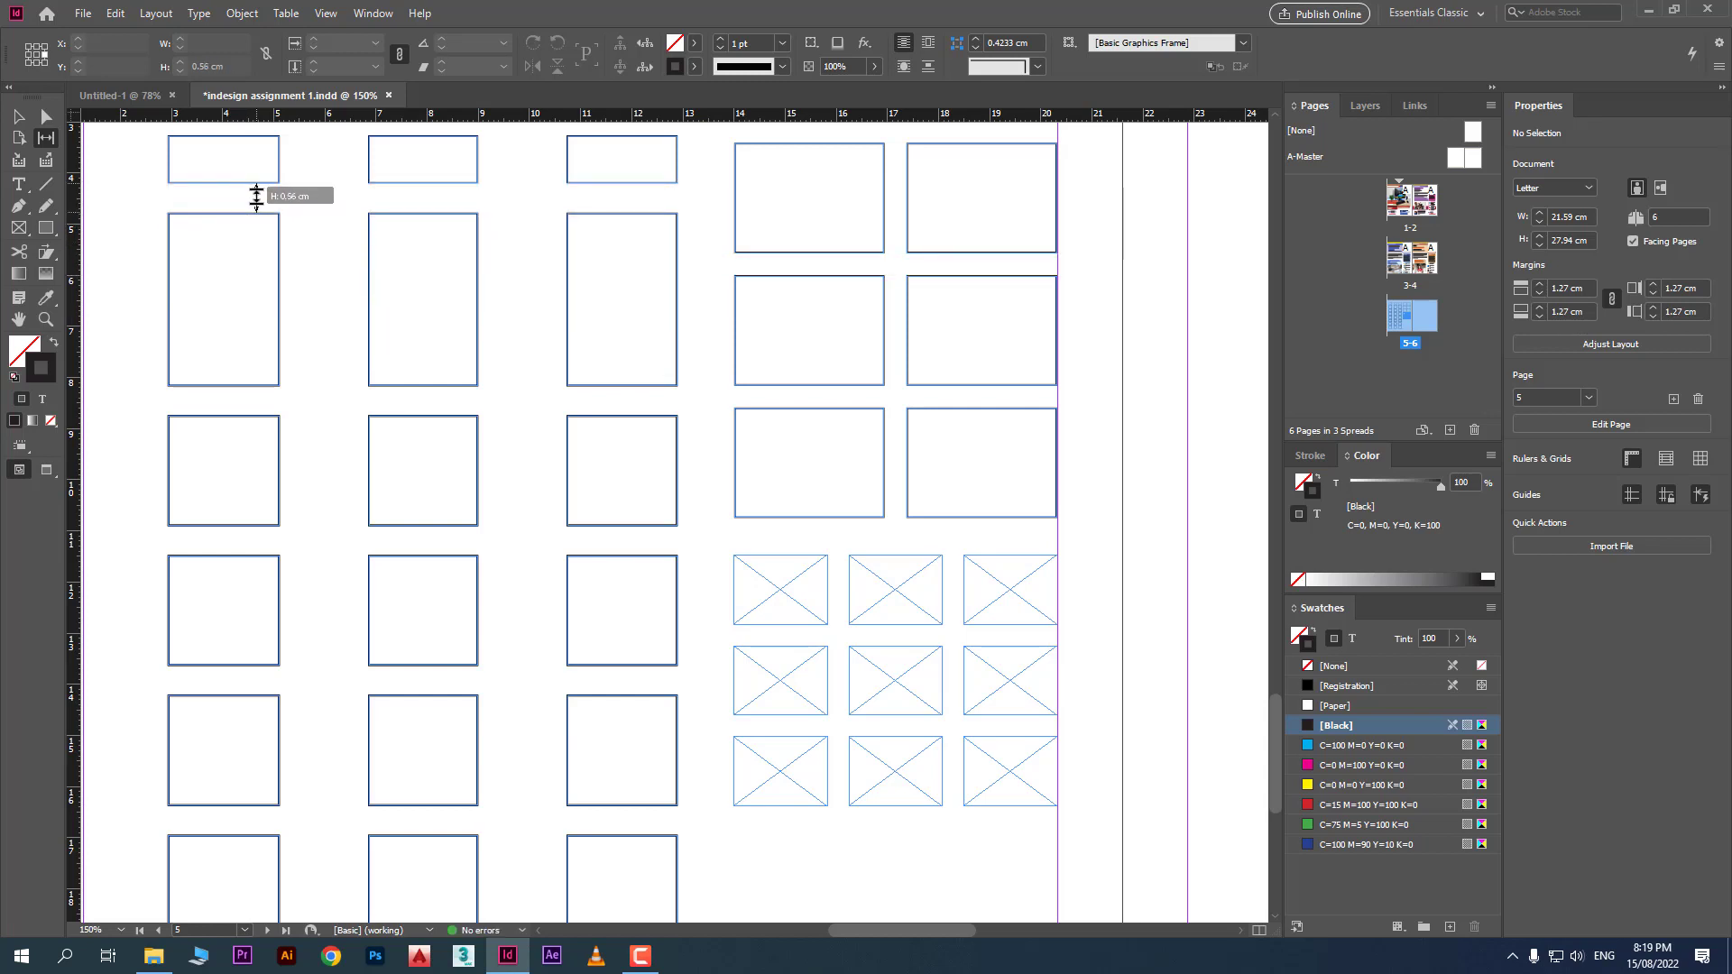
{"action": "mouse_move", "coordinate": [256, 197]}
{"action": "left_mouse_down"}
{"action": "mouse_move", "coordinate": [263, 244]}
{"action": "mouse_move", "coordinate": [265, 210]}
{"action": "left_mouse_up"}
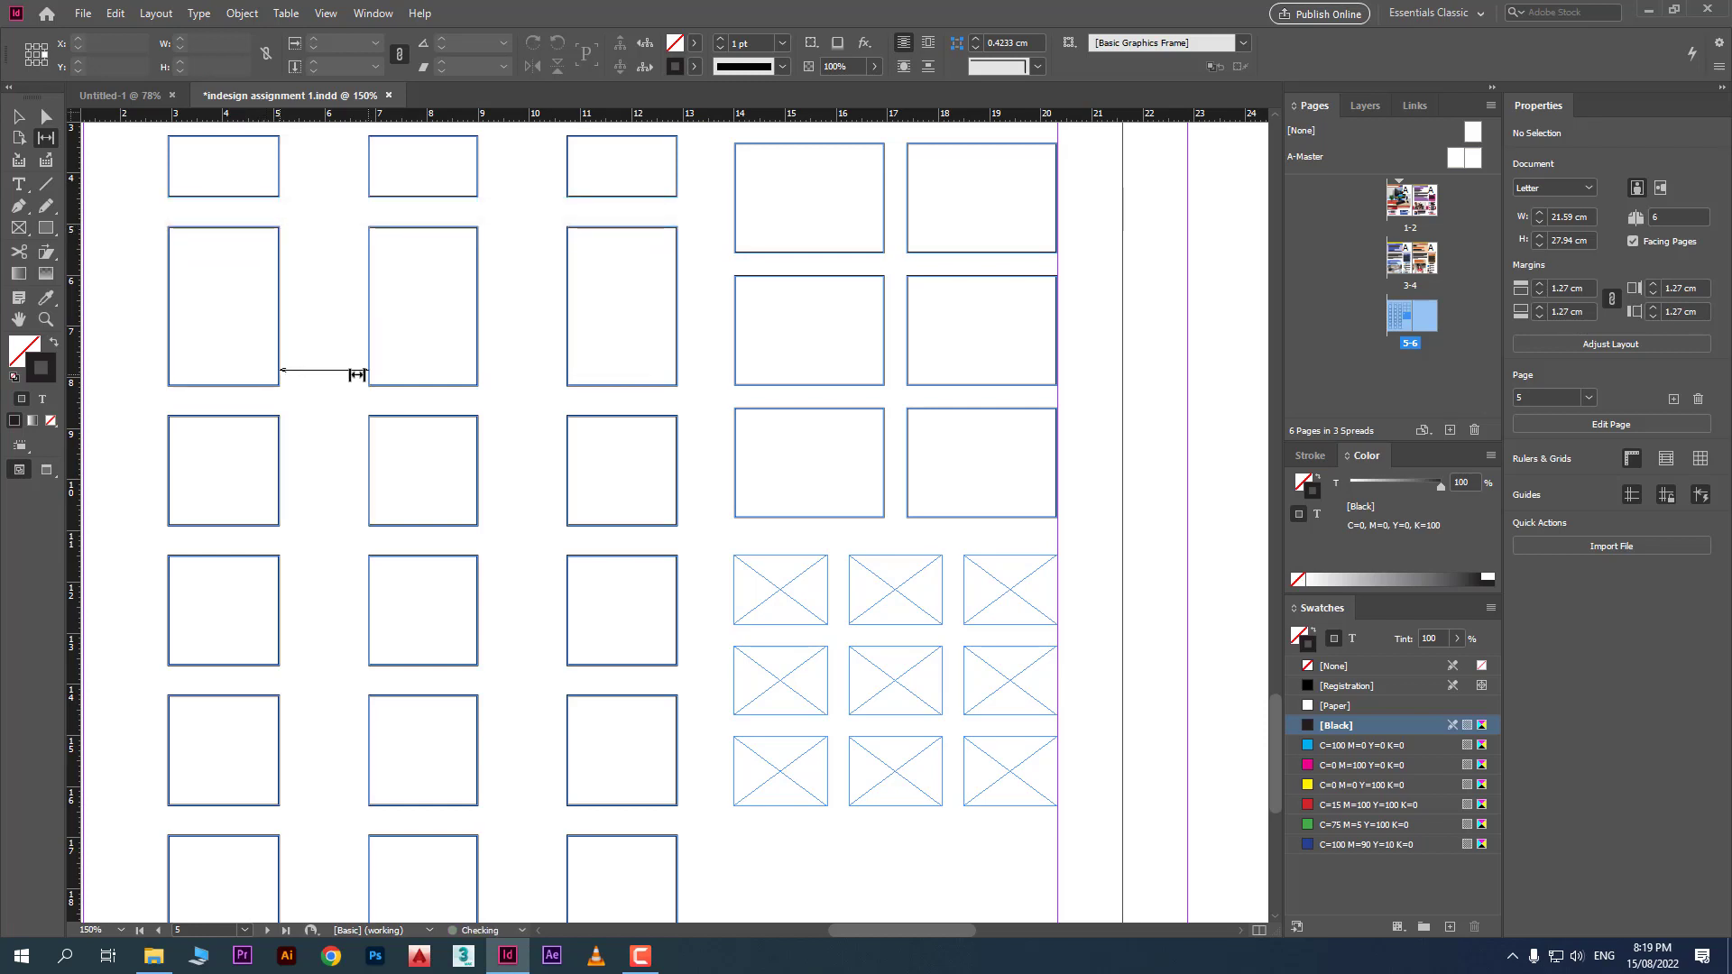
Slide the vertical gap between the first and second columns of squares sideways, and narrow it to about 1.1 cm
{"action": "left_click_drag", "start_coordinate": [349, 367], "coordinate": [316, 361]}
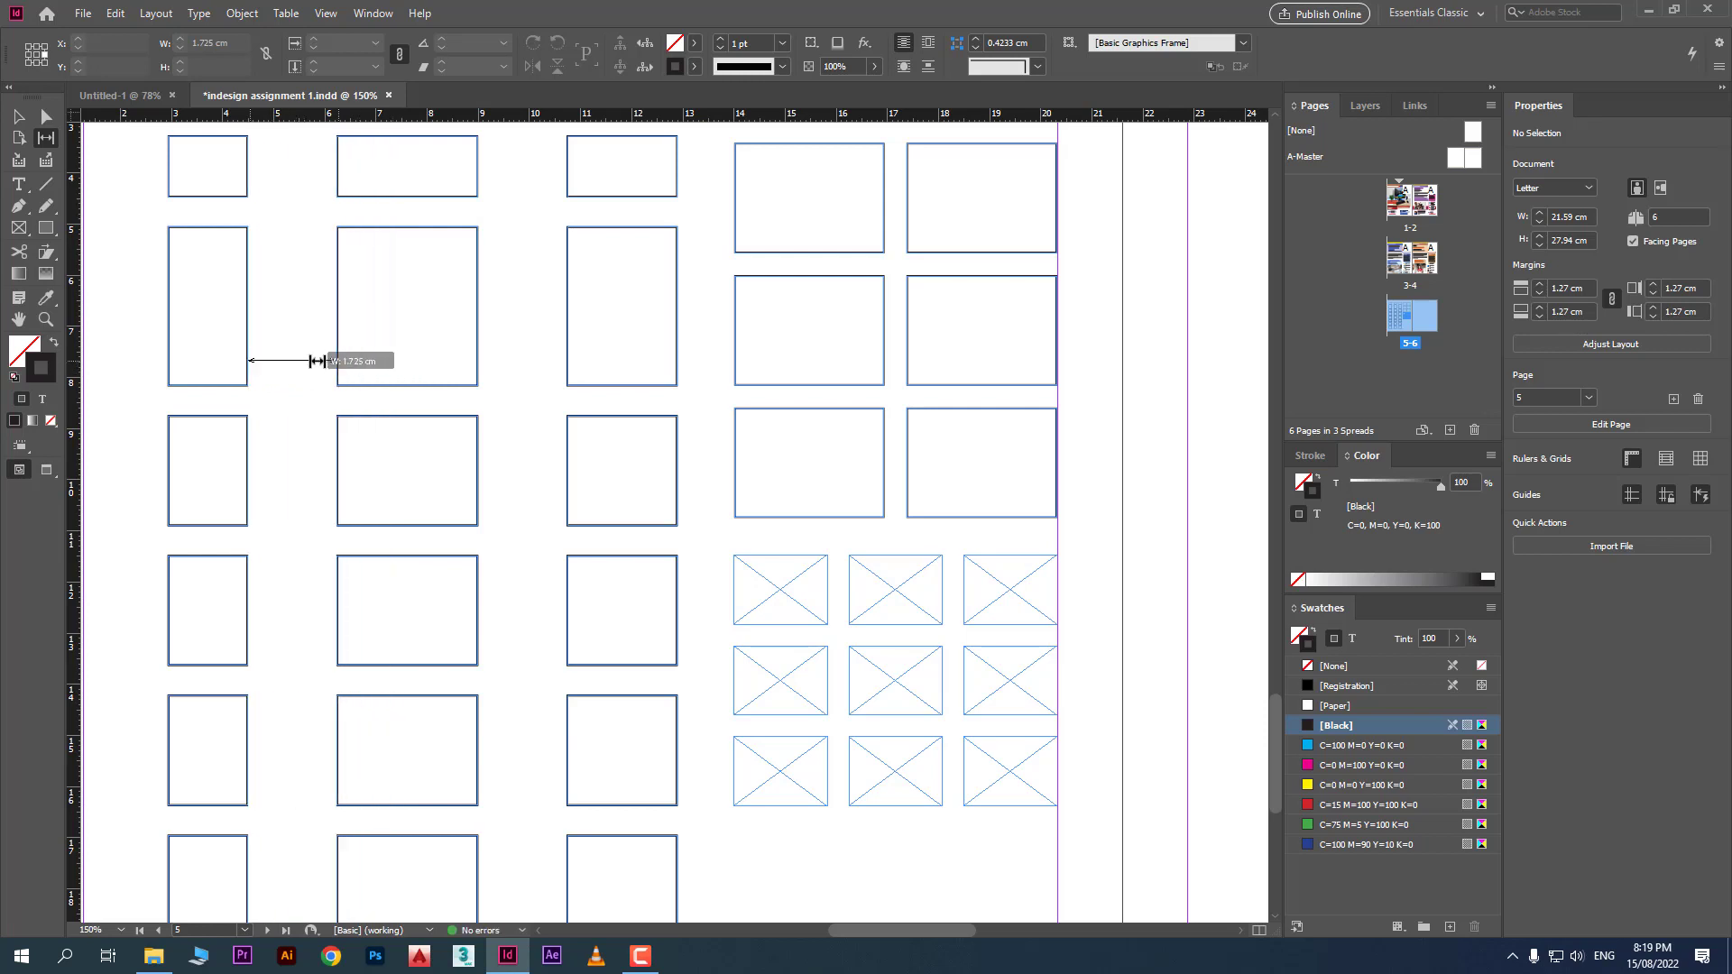
{"action": "left_click_drag", "start_coordinate": [316, 361], "coordinate": [343, 363]}
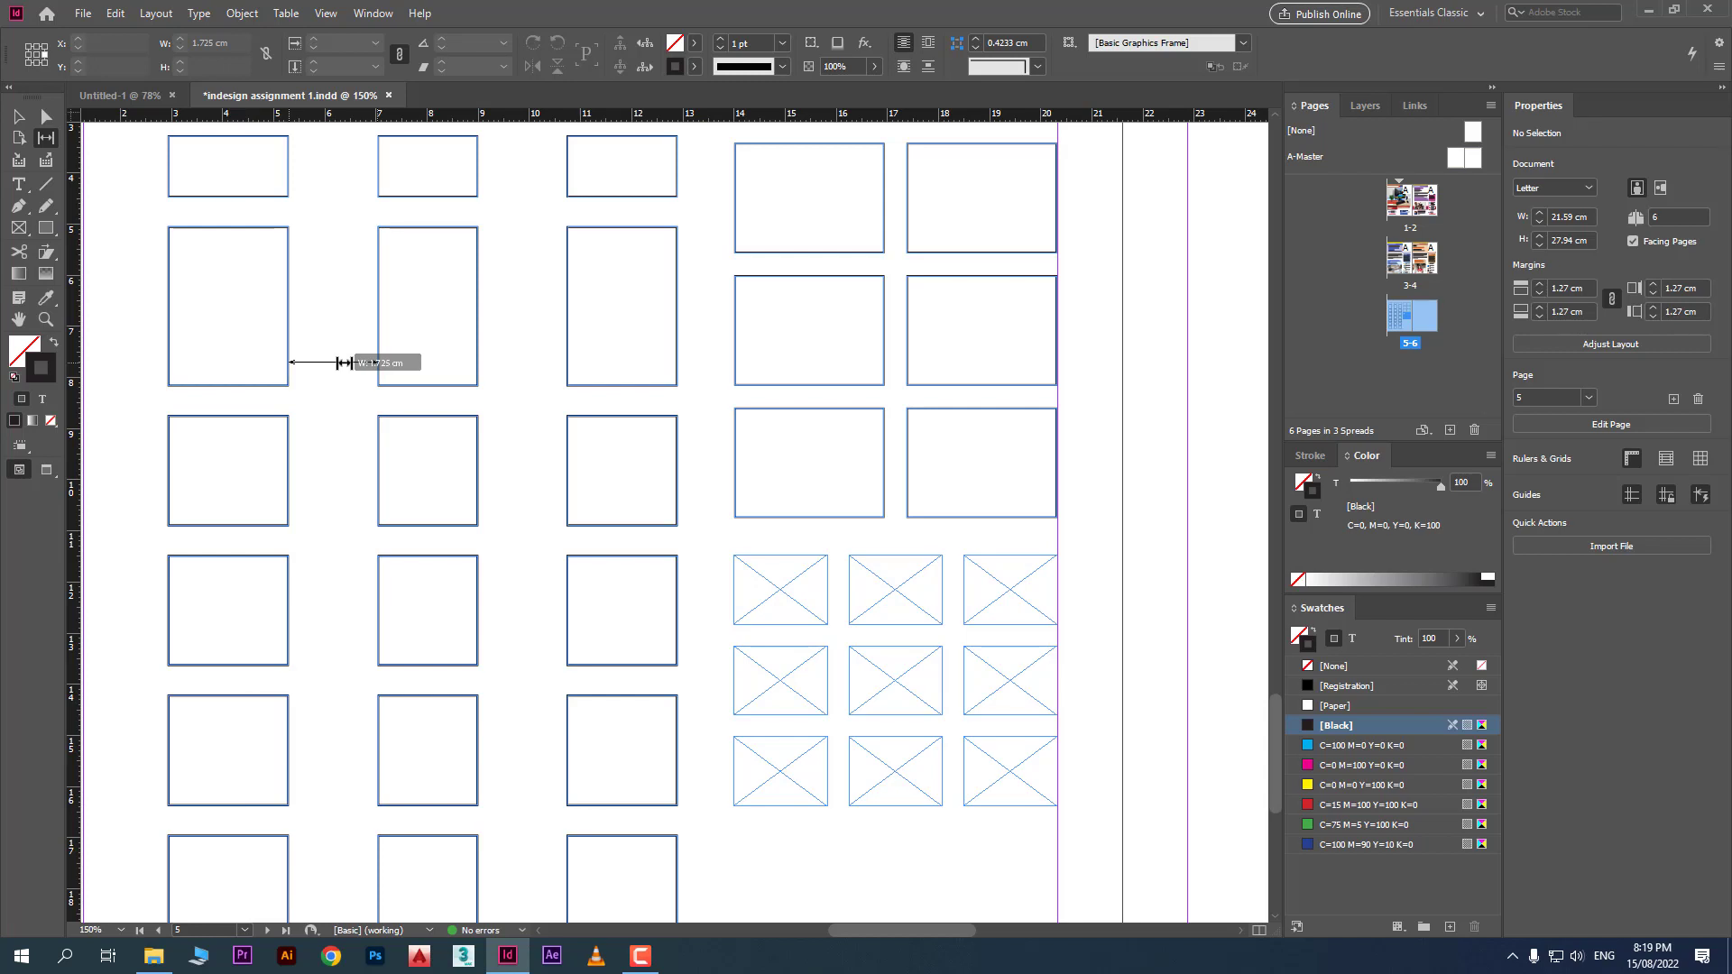
{"action": "mouse_move", "coordinate": [343, 363]}
{"action": "left_mouse_down"}
{"action": "mouse_move", "coordinate": [327, 312]}
{"action": "mouse_move", "coordinate": [306, 318]}
{"action": "left_mouse_up"}
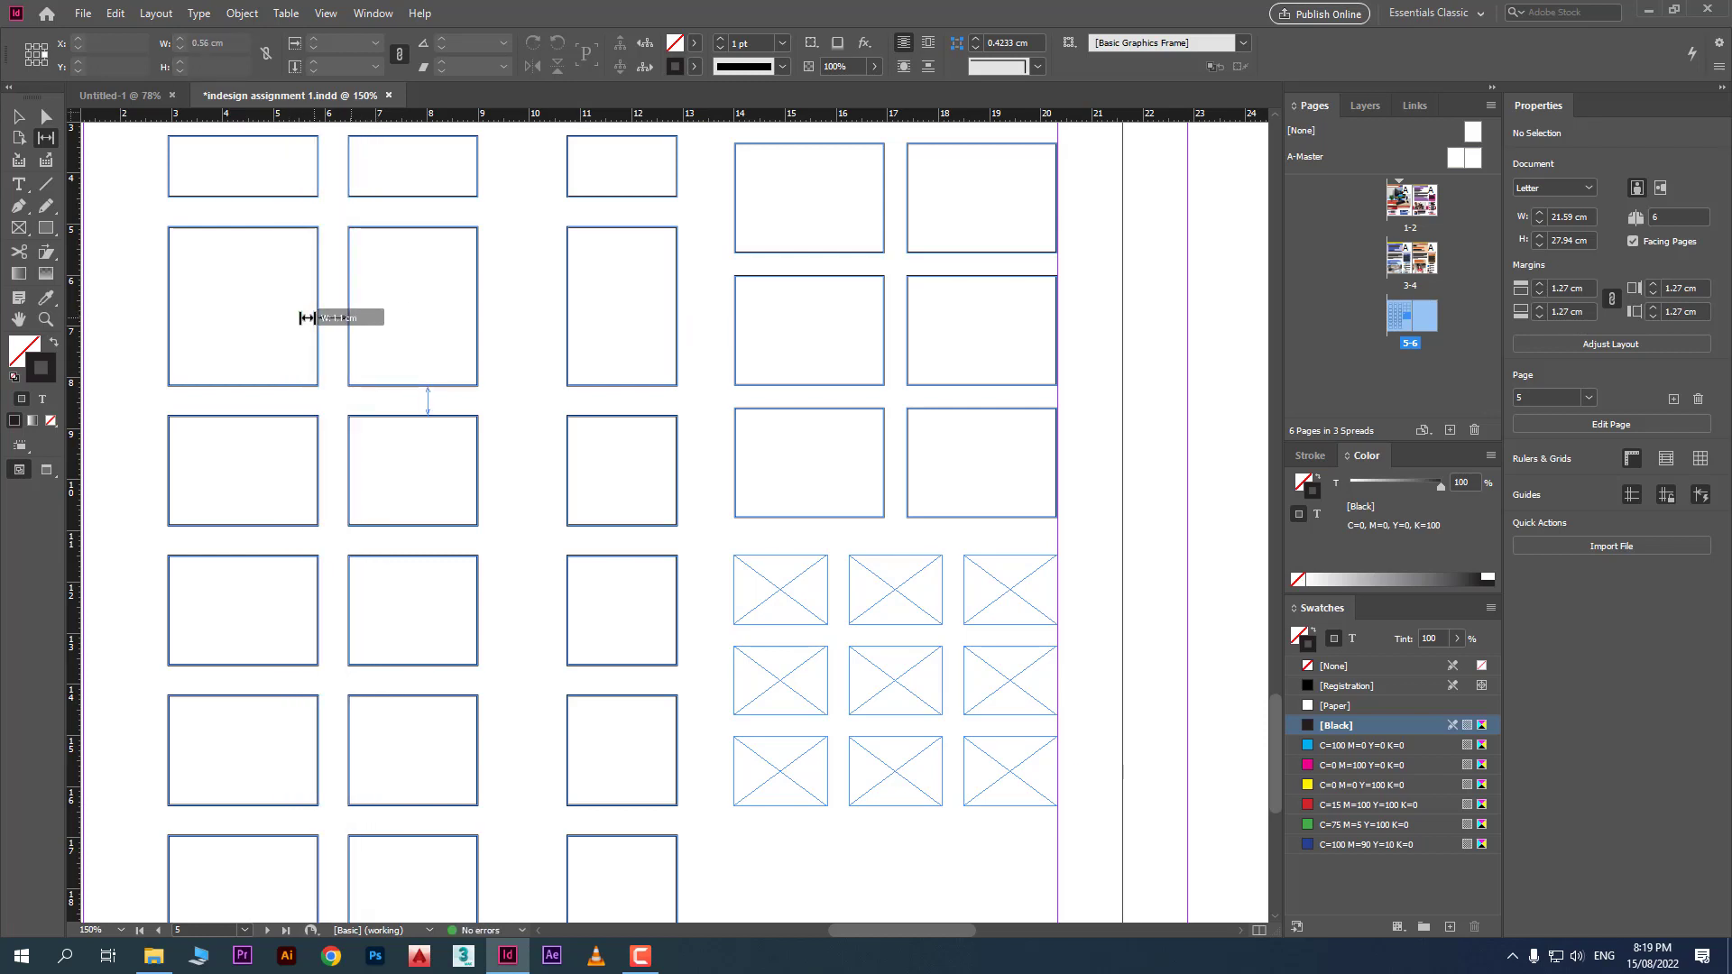
{"action": "mouse_move", "coordinate": [306, 318]}
{"action": "left_mouse_down"}
{"action": "mouse_move", "coordinate": [351, 318]}
{"action": "mouse_move", "coordinate": [303, 307]}
{"action": "mouse_move", "coordinate": [342, 299]}
{"action": "mouse_move", "coordinate": [274, 294]}
{"action": "mouse_move", "coordinate": [413, 301]}
{"action": "mouse_move", "coordinate": [284, 301]}
{"action": "mouse_move", "coordinate": [320, 306]}
{"action": "left_mouse_up"}
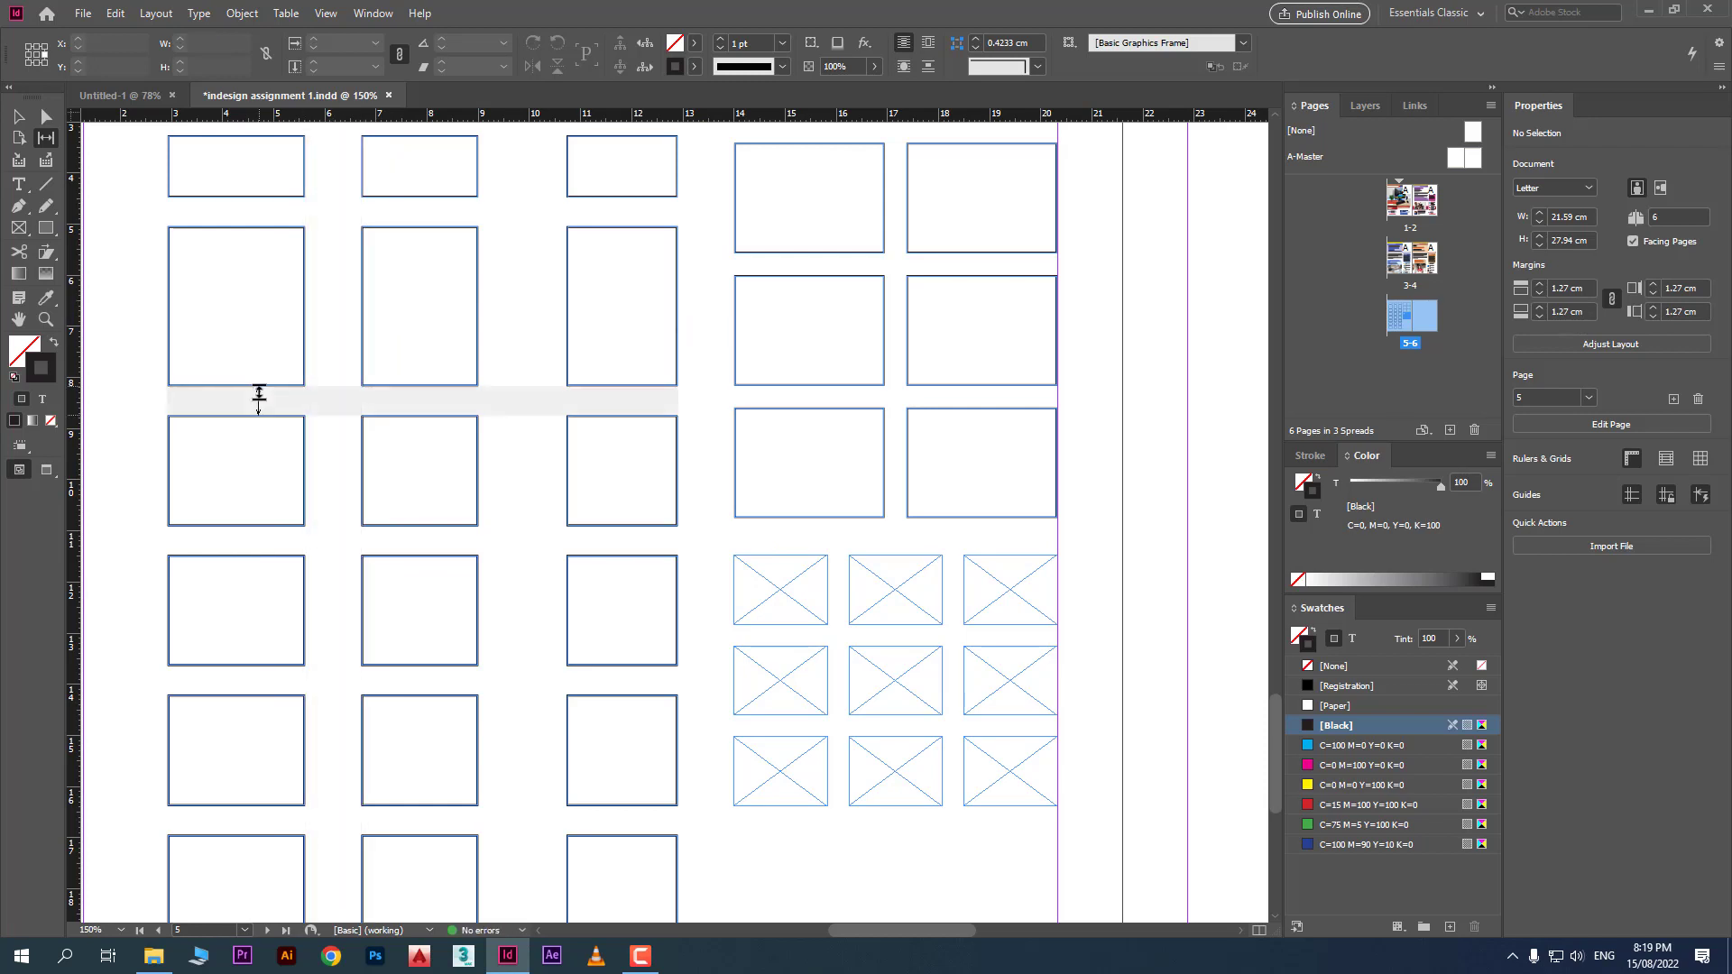
Widen the horizontal gap between the second and third rows to about 2 cm, and slide the first column gap right and back
{"action": "left_click_drag", "start_coordinate": [259, 394], "coordinate": [294, 355]}
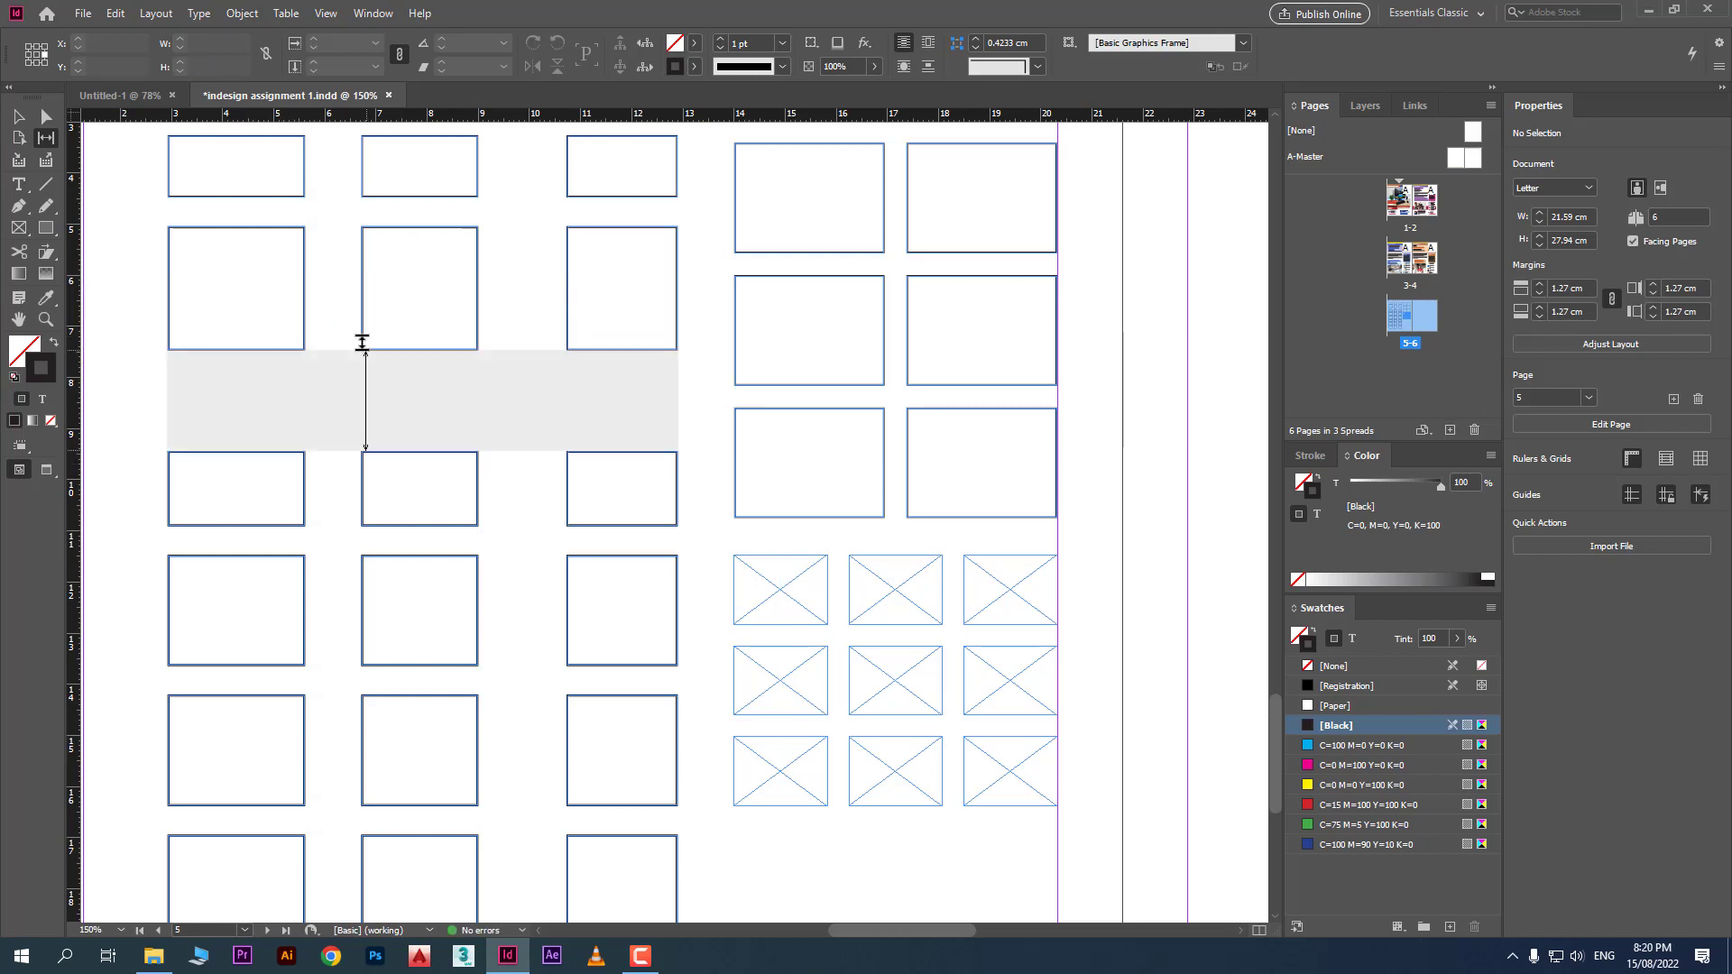
{"action": "mouse_move", "coordinate": [334, 265]}
{"action": "left_mouse_down"}
{"action": "mouse_move", "coordinate": [383, 269]}
{"action": "mouse_move", "coordinate": [271, 279]}
{"action": "mouse_move", "coordinate": [417, 264]}
{"action": "mouse_move", "coordinate": [287, 271]}
{"action": "mouse_move", "coordinate": [362, 274]}
{"action": "left_mouse_up"}
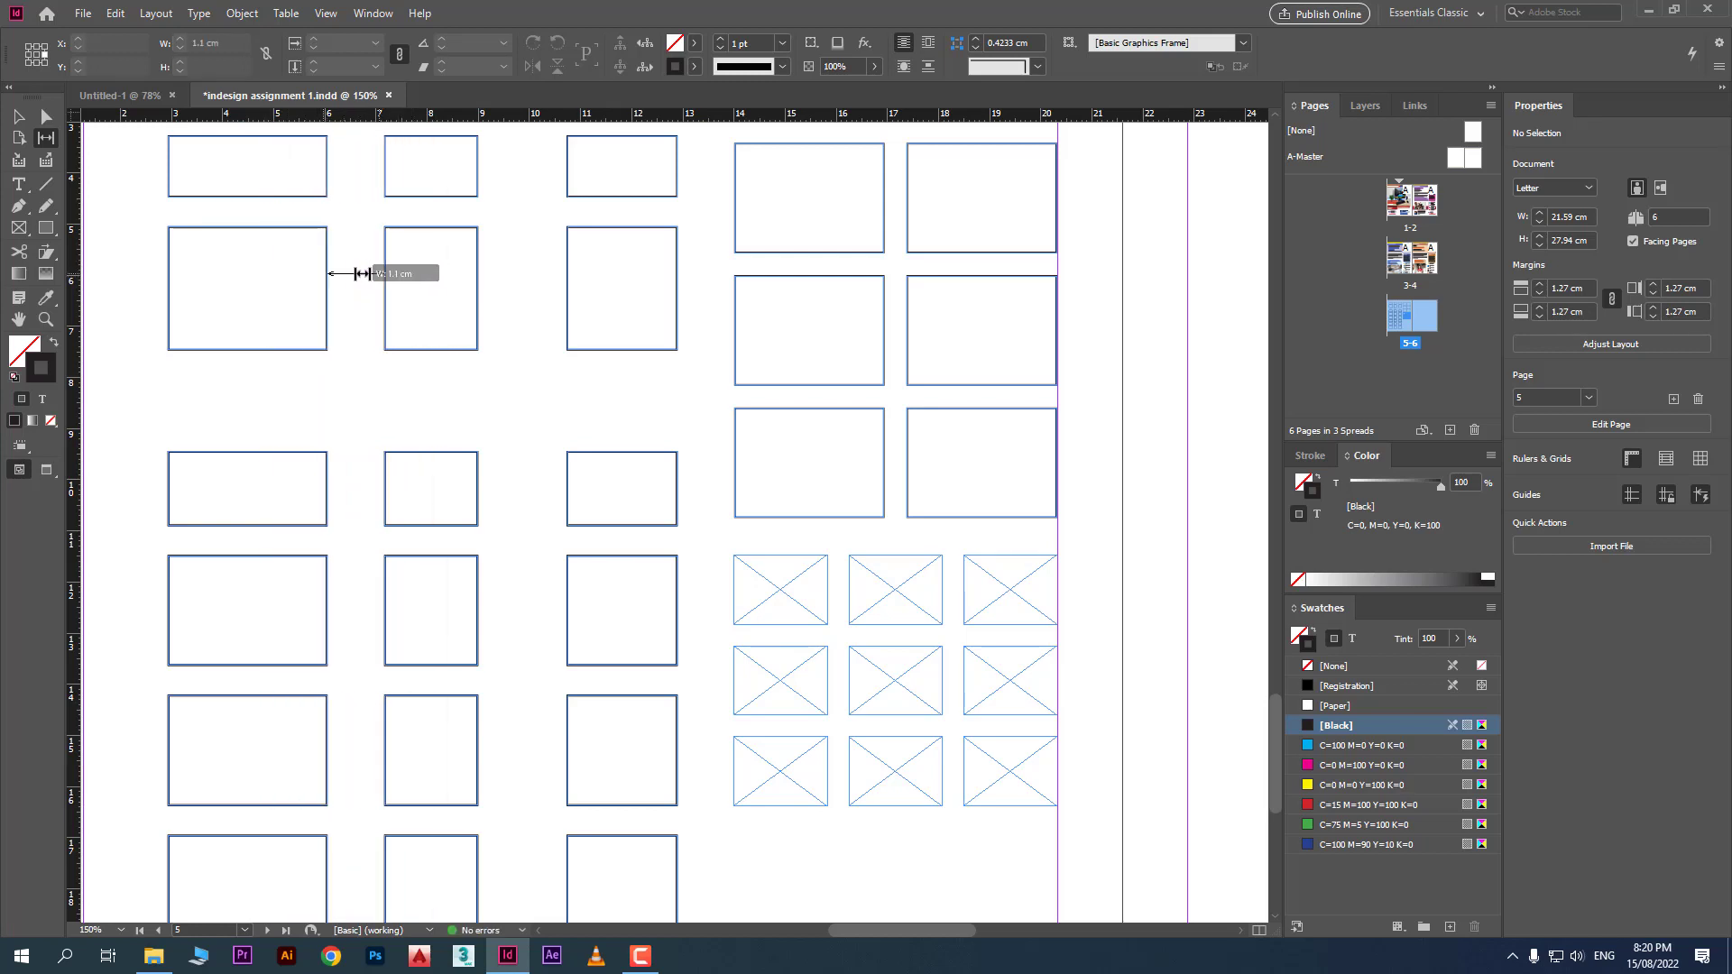
{"action": "left_click_drag", "start_coordinate": [362, 273], "coordinate": [339, 273]}
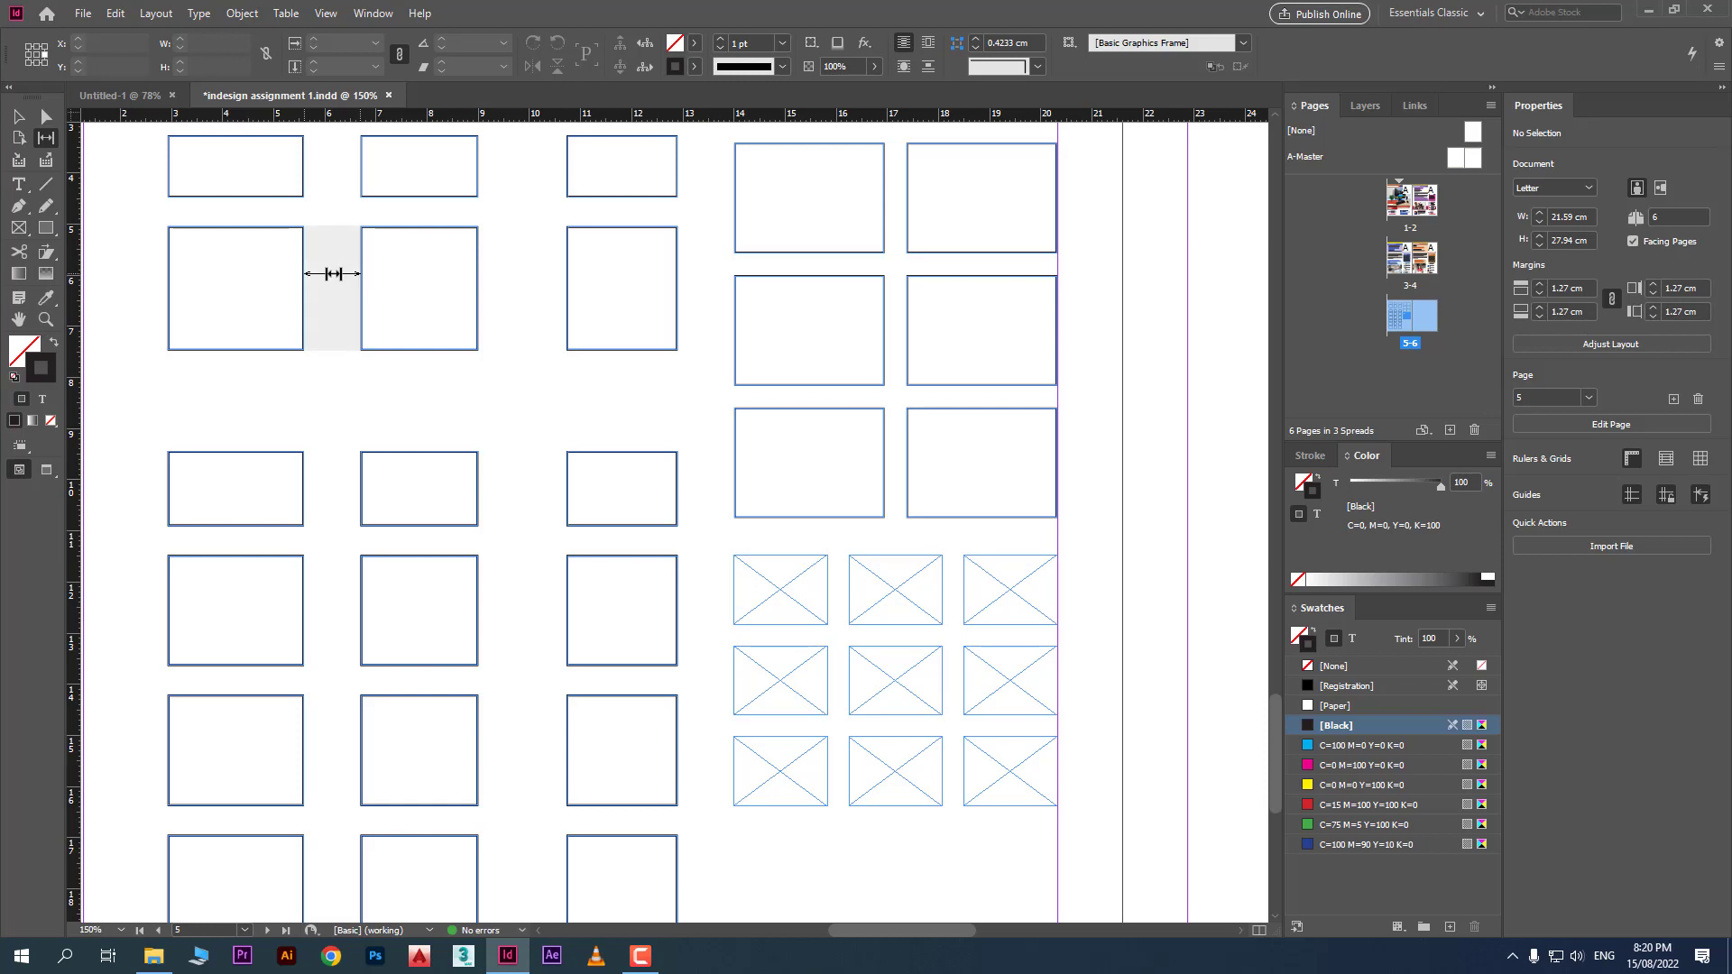
With the Gap tool, shift only the second-row square gap right, and move the lower two-column rectangle gaps up individually by about 0.9 and 1.4 cm
{"action": "left_click_drag", "start_coordinate": [334, 274], "coordinate": [386, 283]}
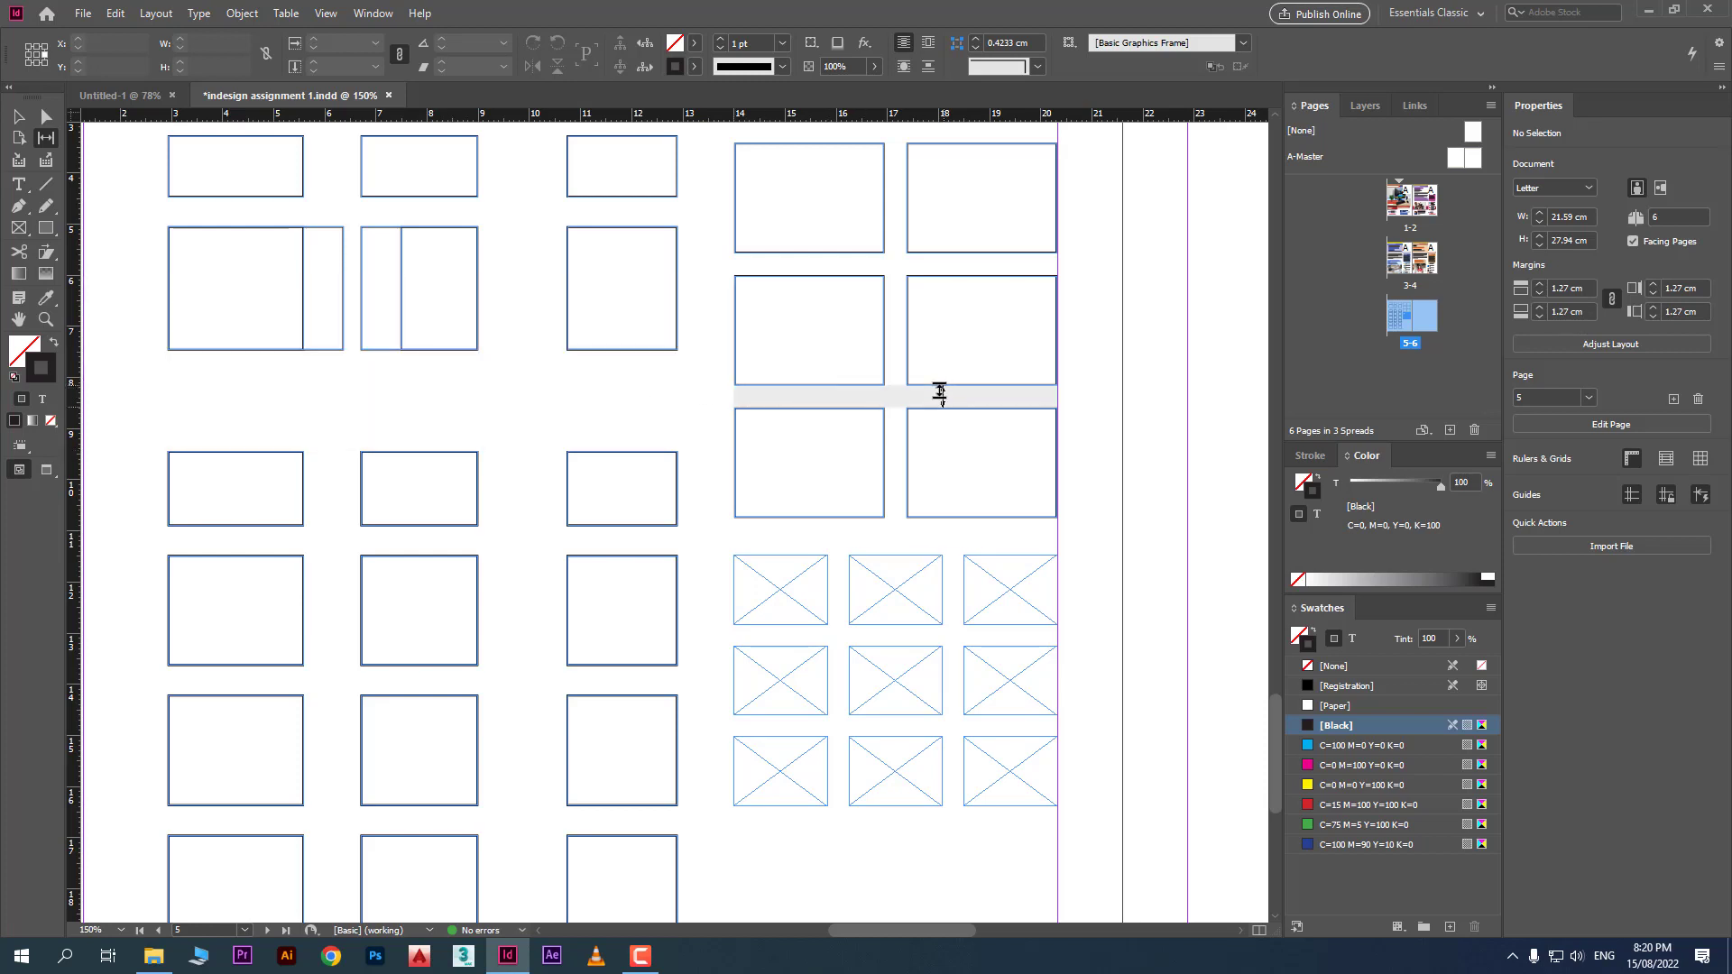
{"action": "left_click_drag", "start_coordinate": [971, 395], "coordinate": [1003, 348]}
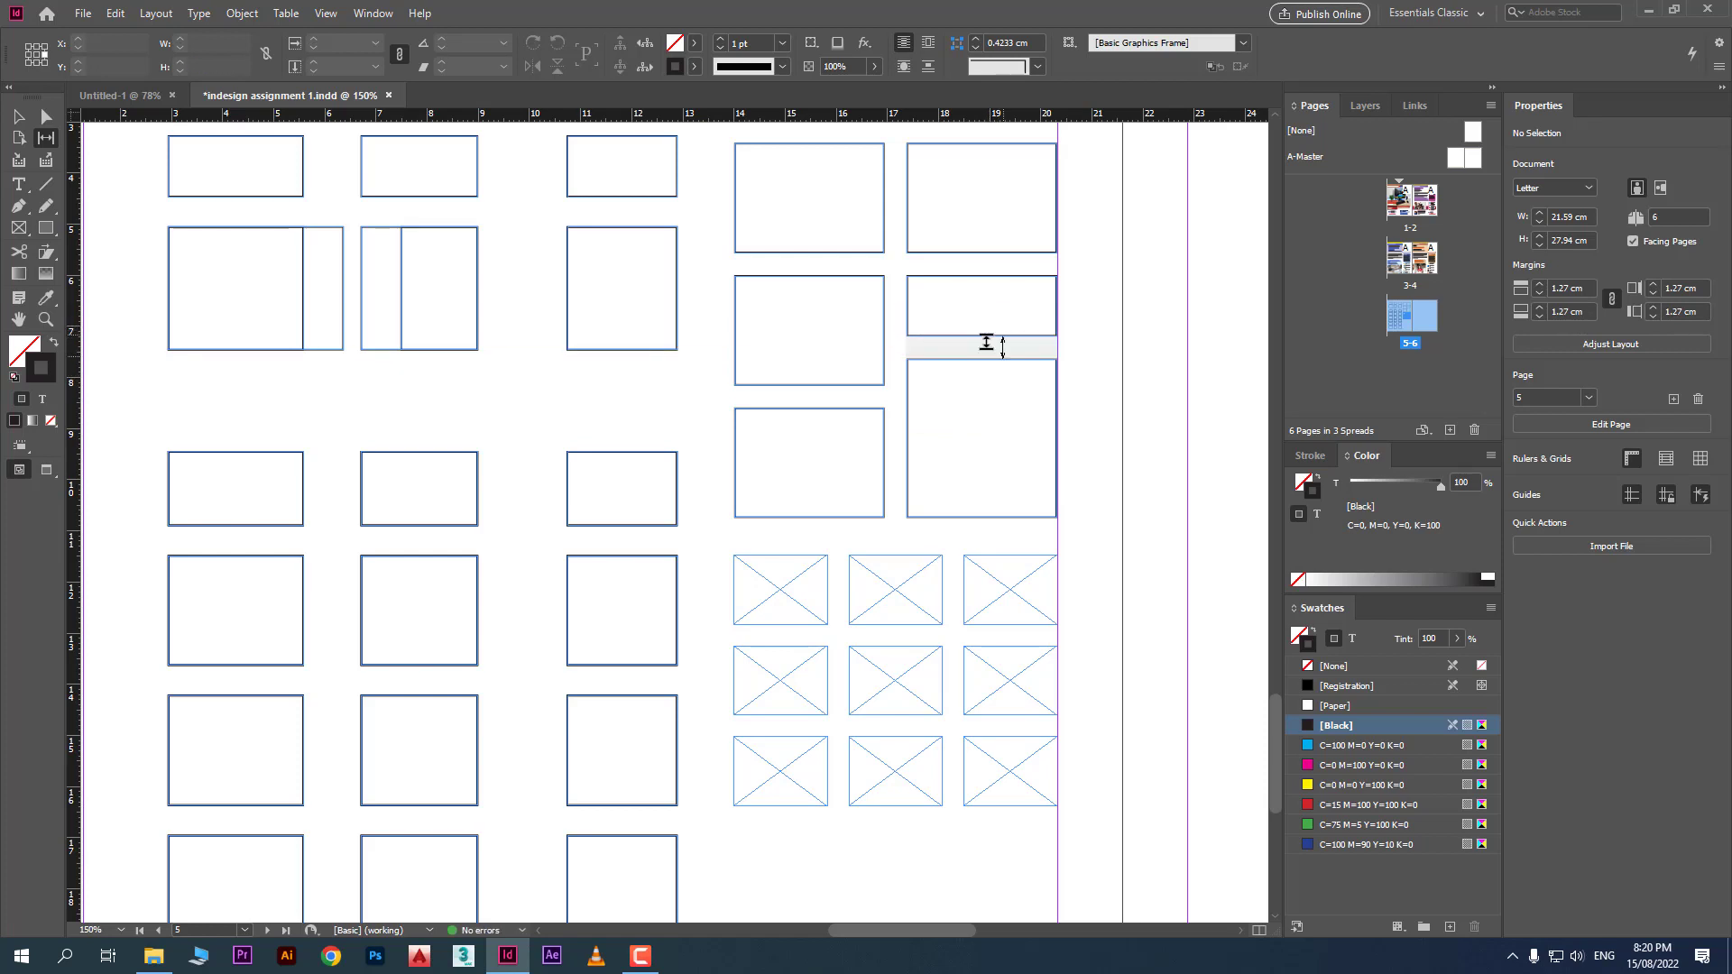
{"action": "left_click_drag", "start_coordinate": [825, 397], "coordinate": [851, 327]}
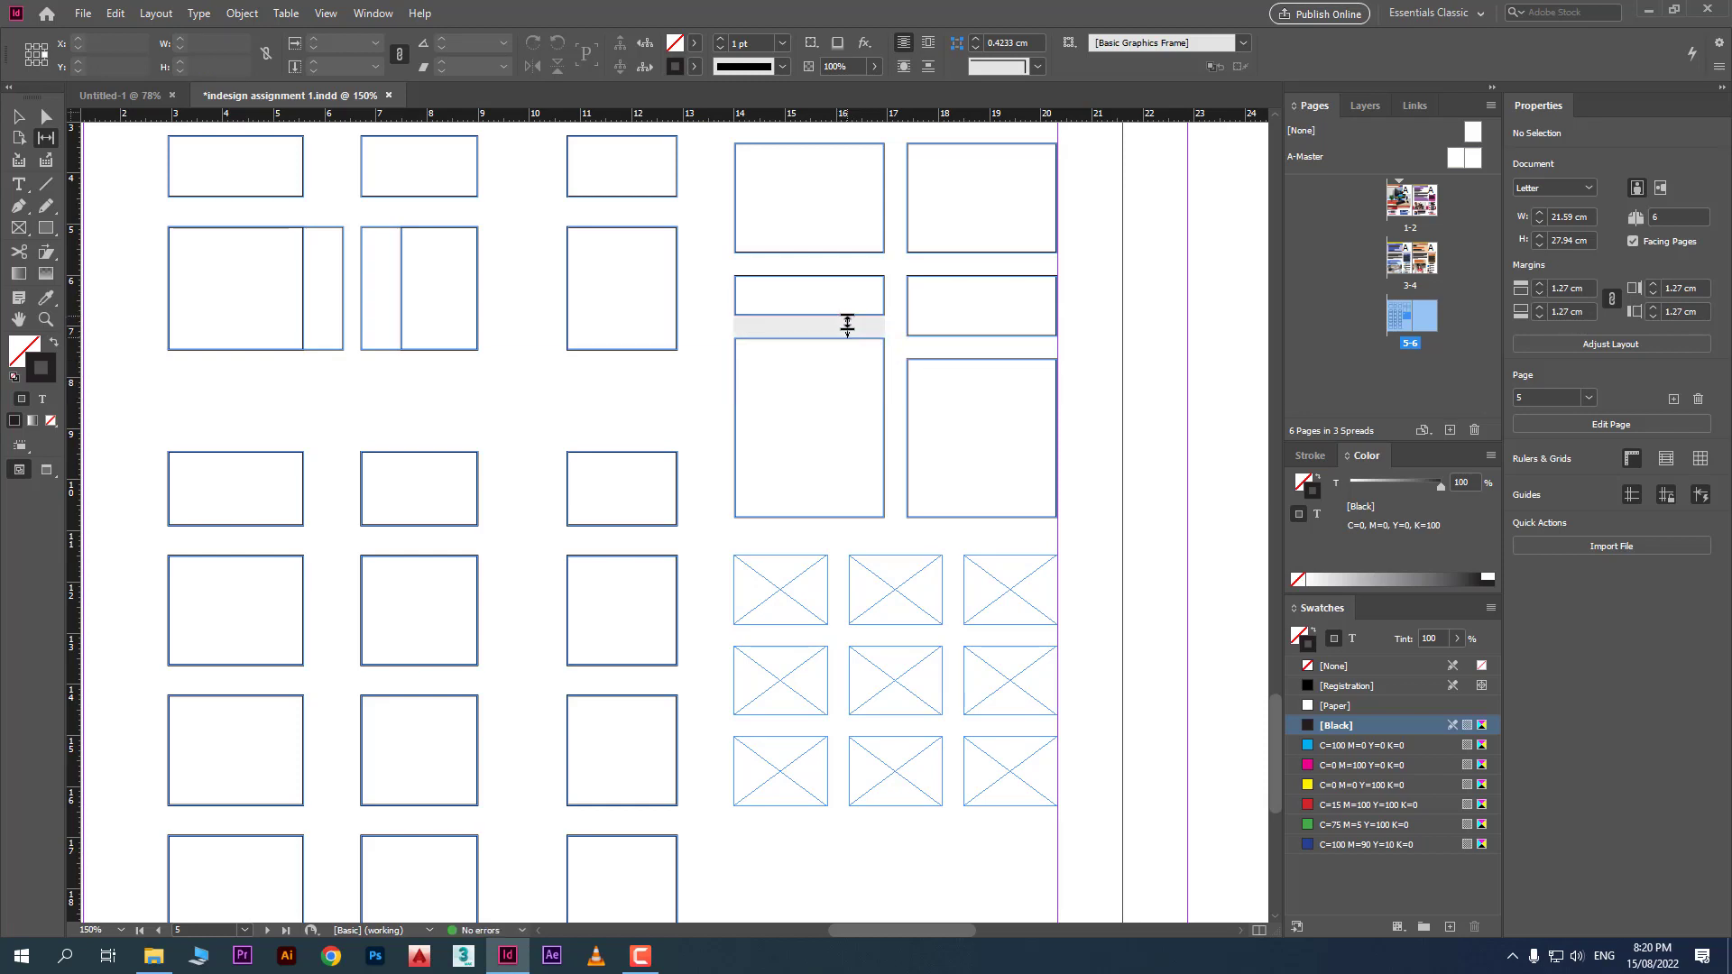
Widen the gap below the first row of rectangle frames to about 5.7 cm, and shift the first column gap left in each lower row
{"action": "scroll", "coordinate": [557, 530], "scroll_direction": "down", "scroll_amount": 6}
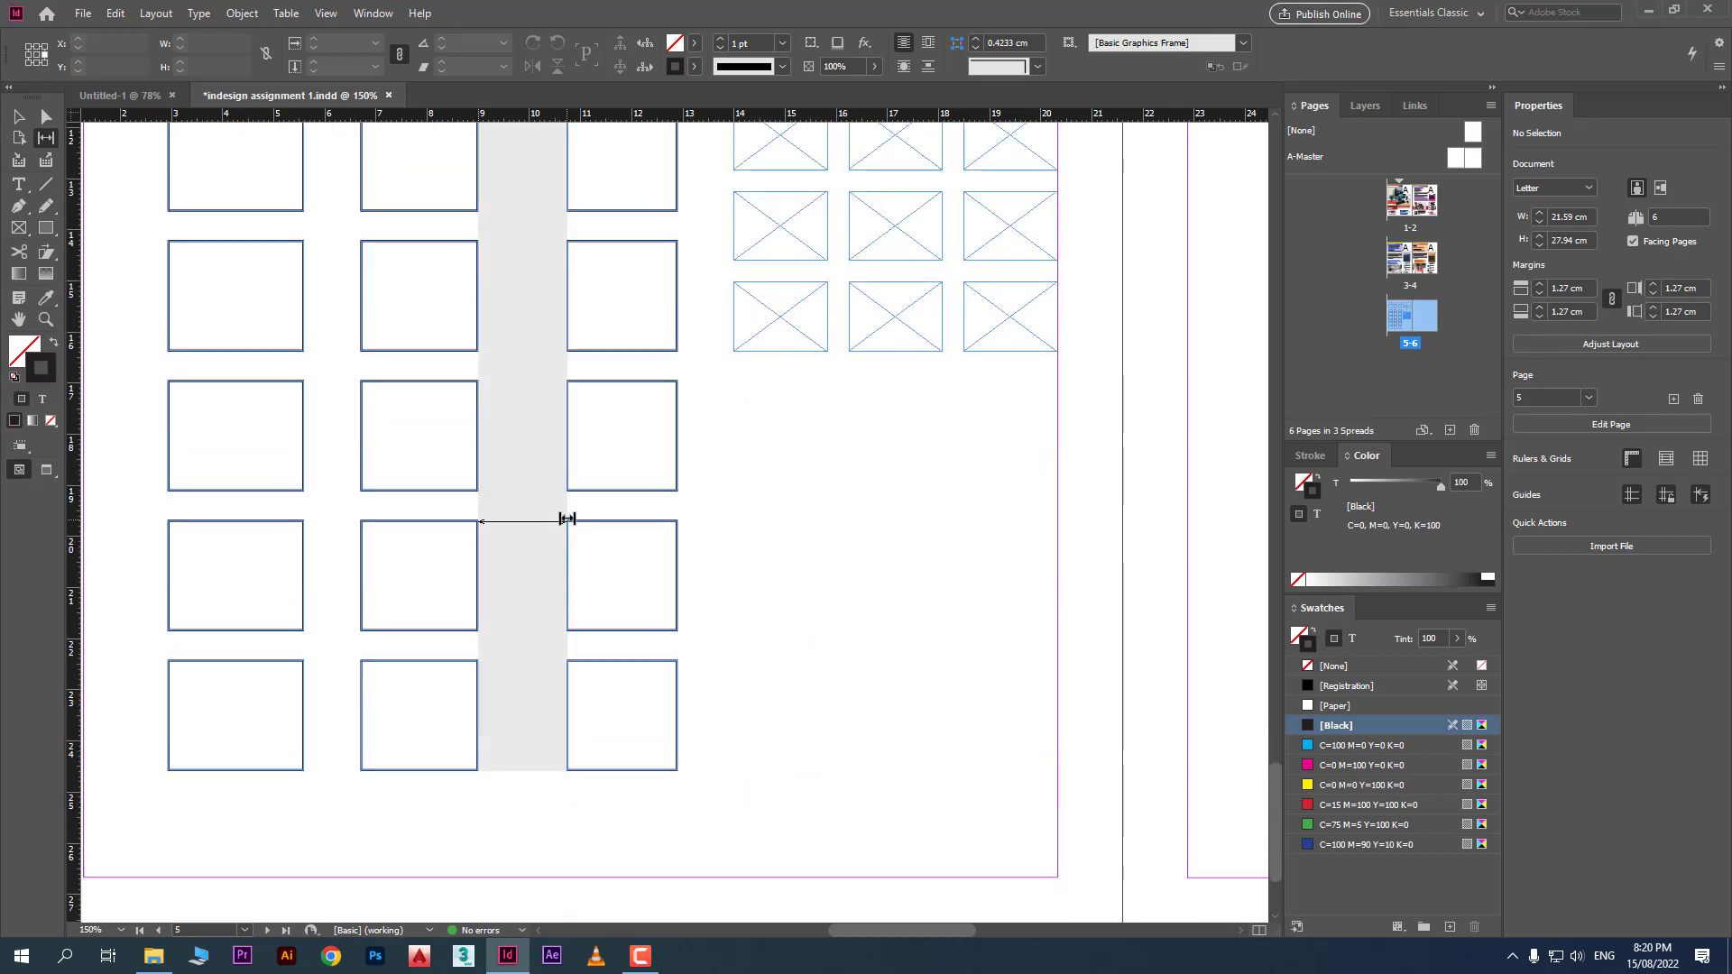
{"action": "scroll", "coordinate": [578, 513], "scroll_direction": "up", "scroll_amount": 3}
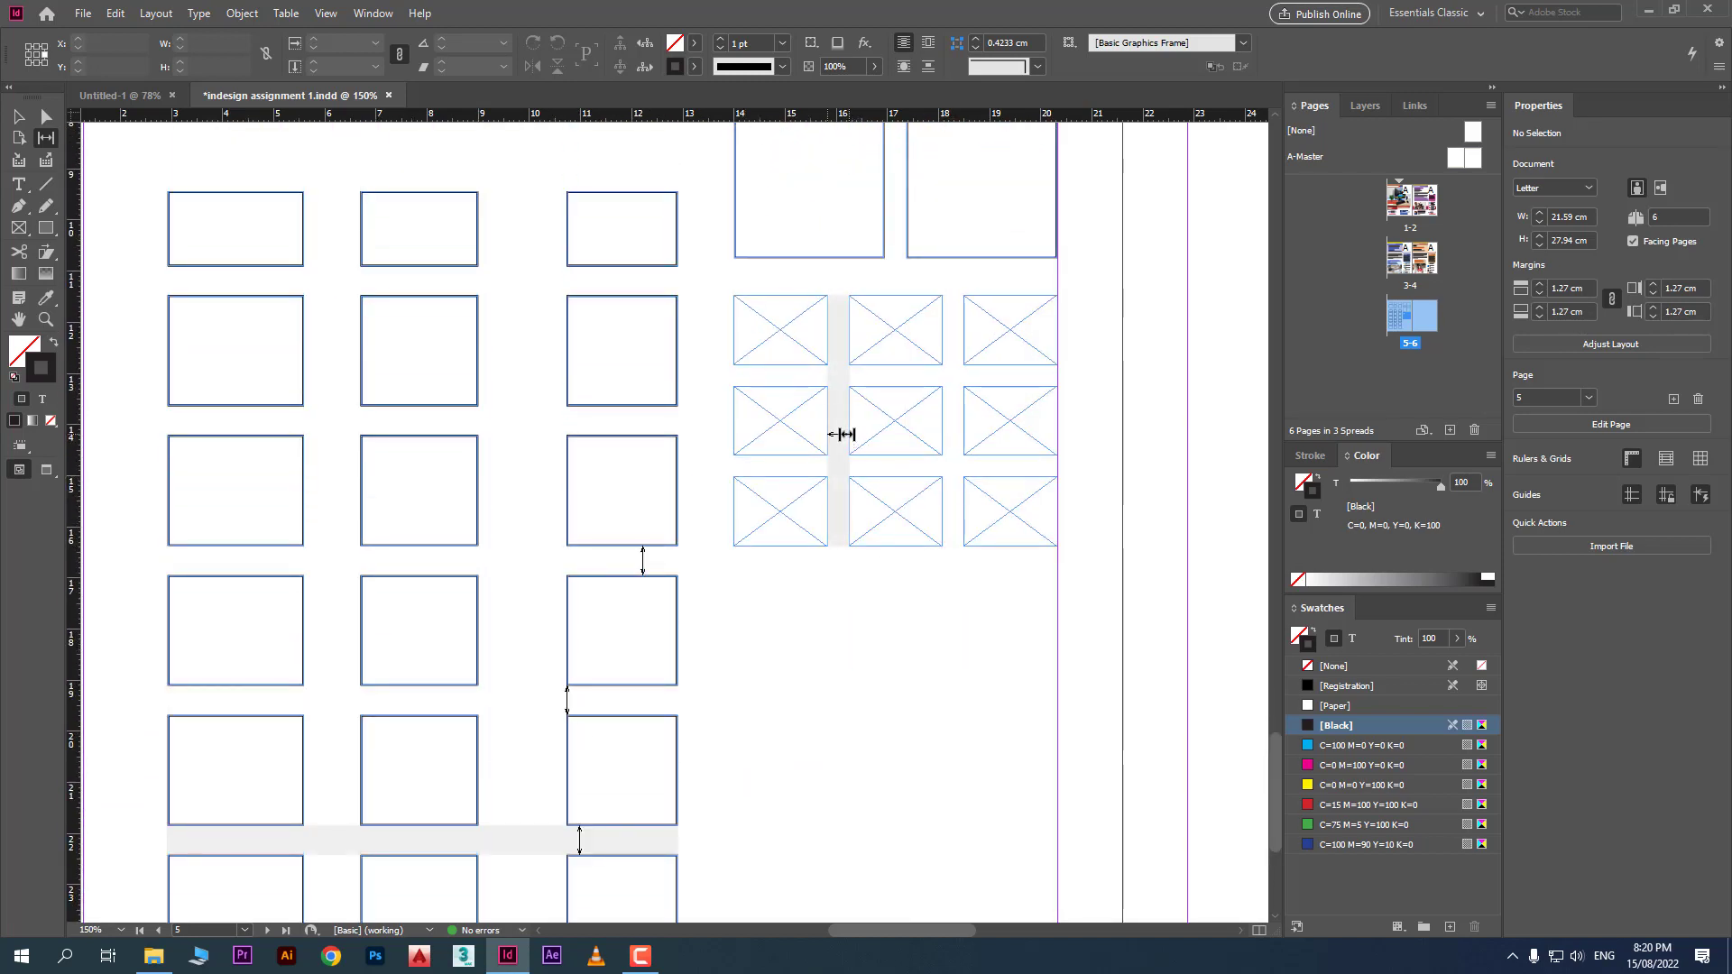
{"action": "left_click_drag", "start_coordinate": [841, 434], "coordinate": [812, 731]}
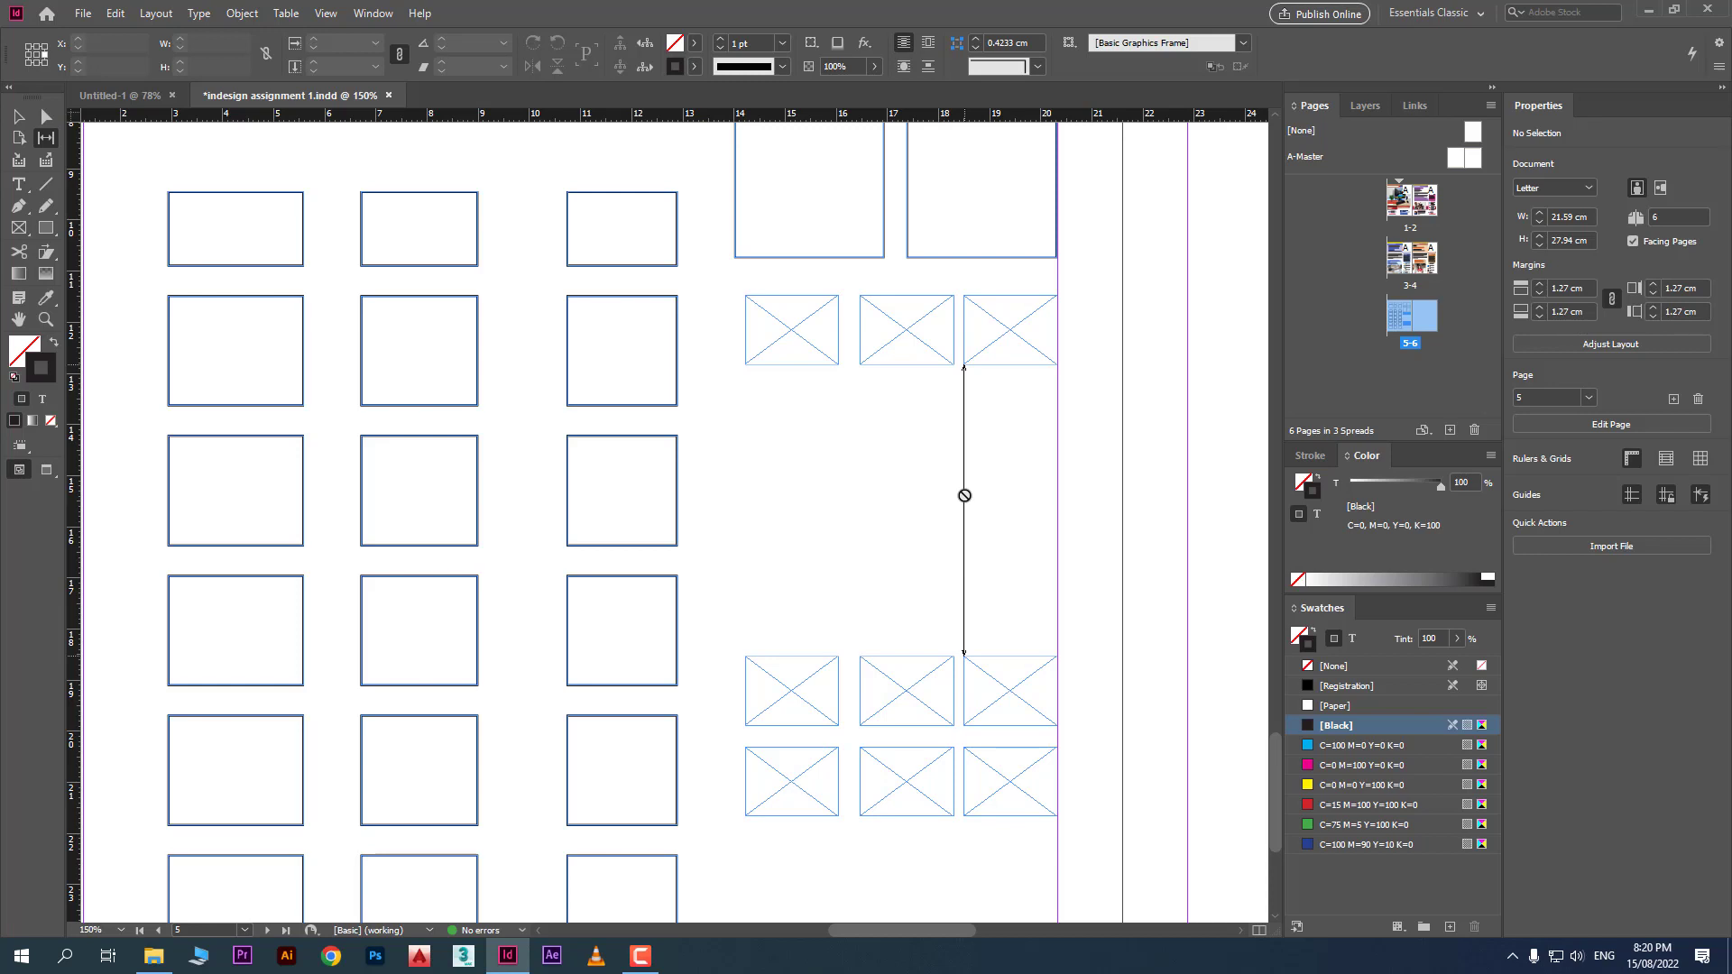
{"action": "left_click_drag", "start_coordinate": [849, 697], "coordinate": [782, 728]}
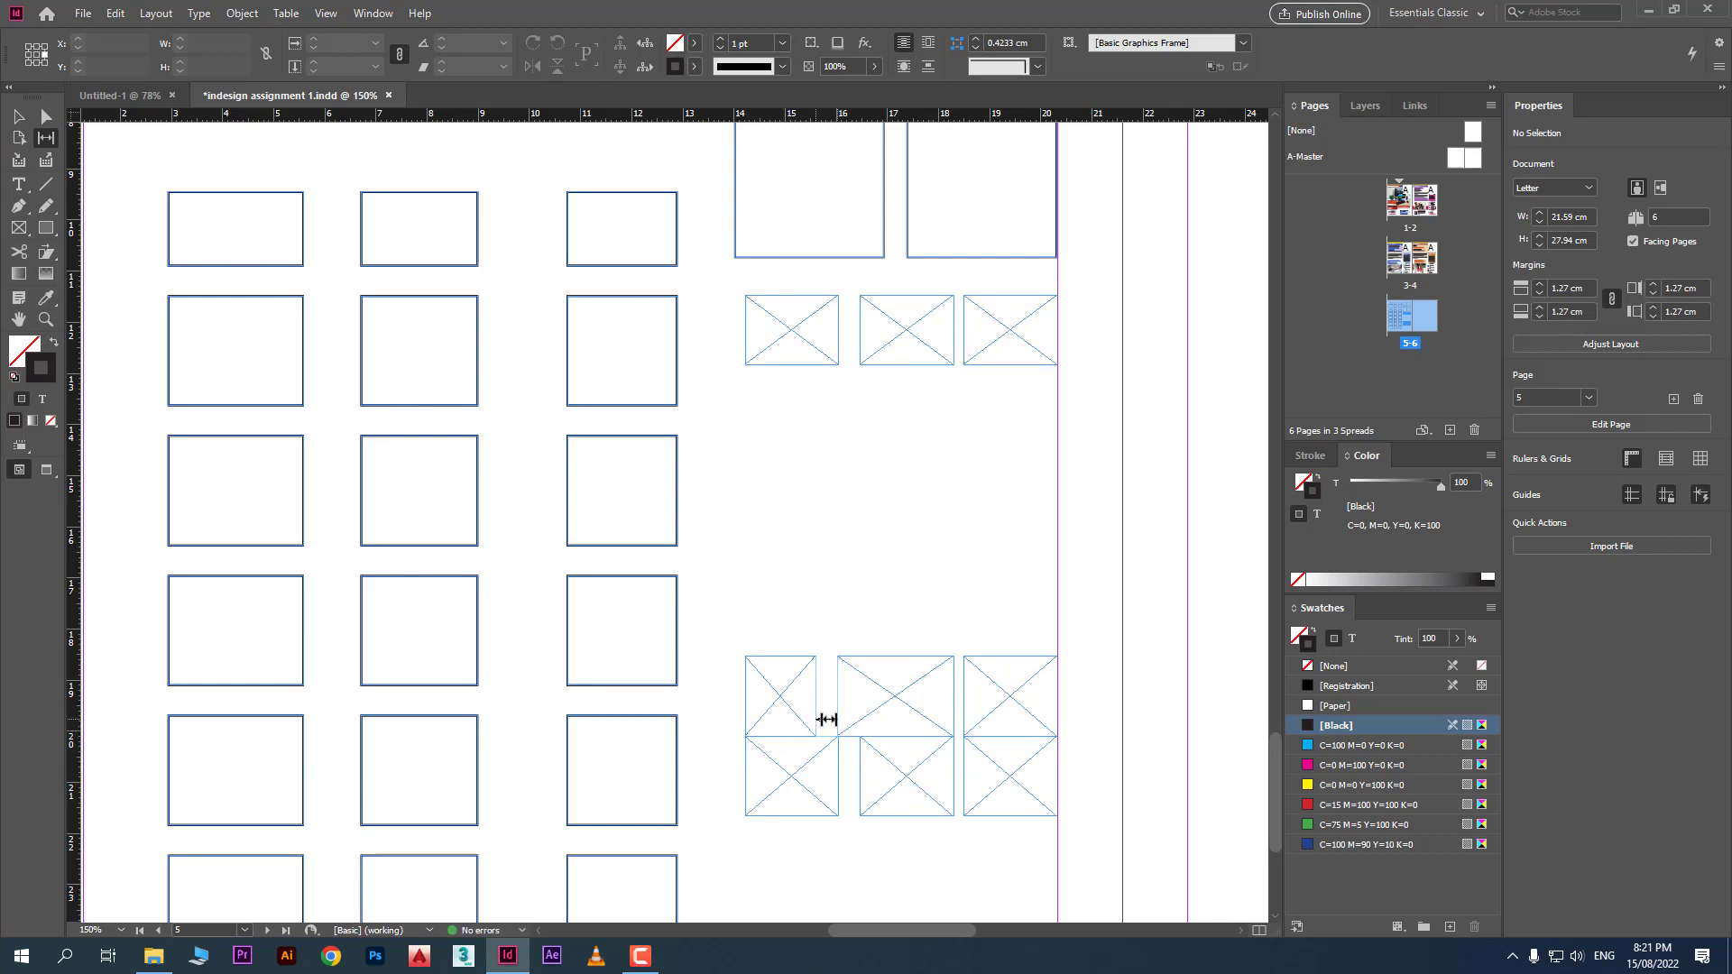
{"action": "mouse_move", "coordinate": [850, 788]}
{"action": "left_mouse_down"}
{"action": "mouse_move", "coordinate": [781, 789]}
{"action": "mouse_move", "coordinate": [821, 796]}
{"action": "left_mouse_up"}
{"action": "scroll", "coordinate": [872, 832], "scroll_direction": "down", "scroll_amount": 3}
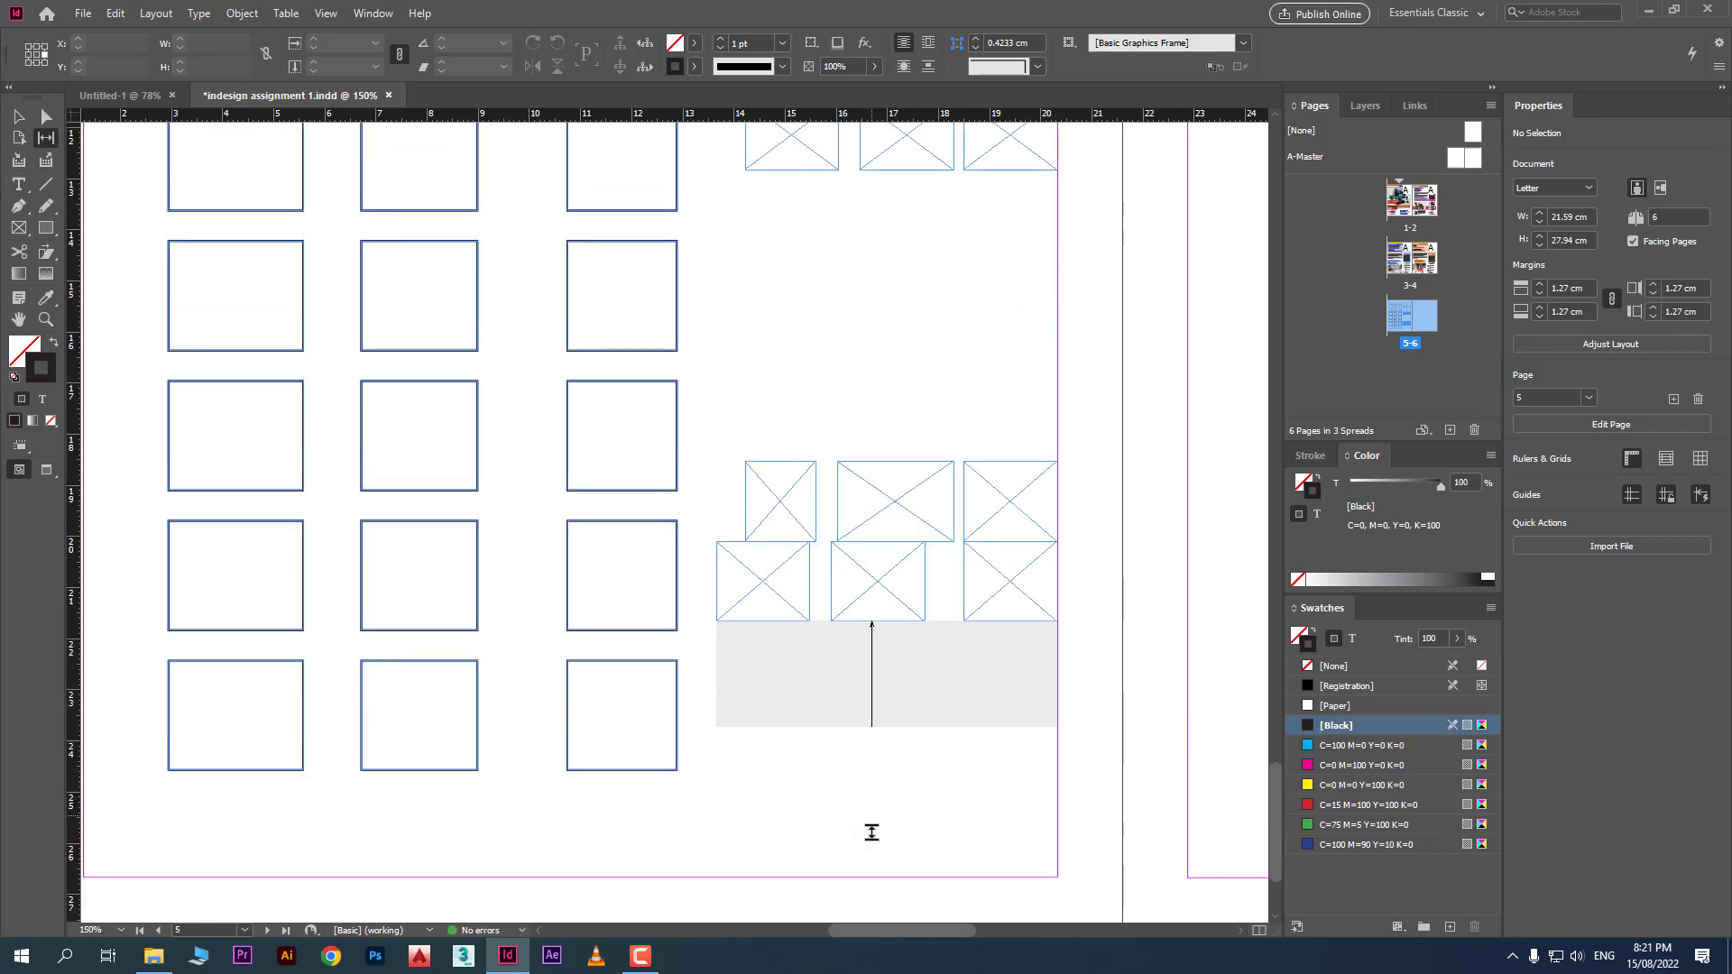
{"action": "scroll", "coordinate": [872, 832], "scroll_direction": "up", "scroll_amount": 14}
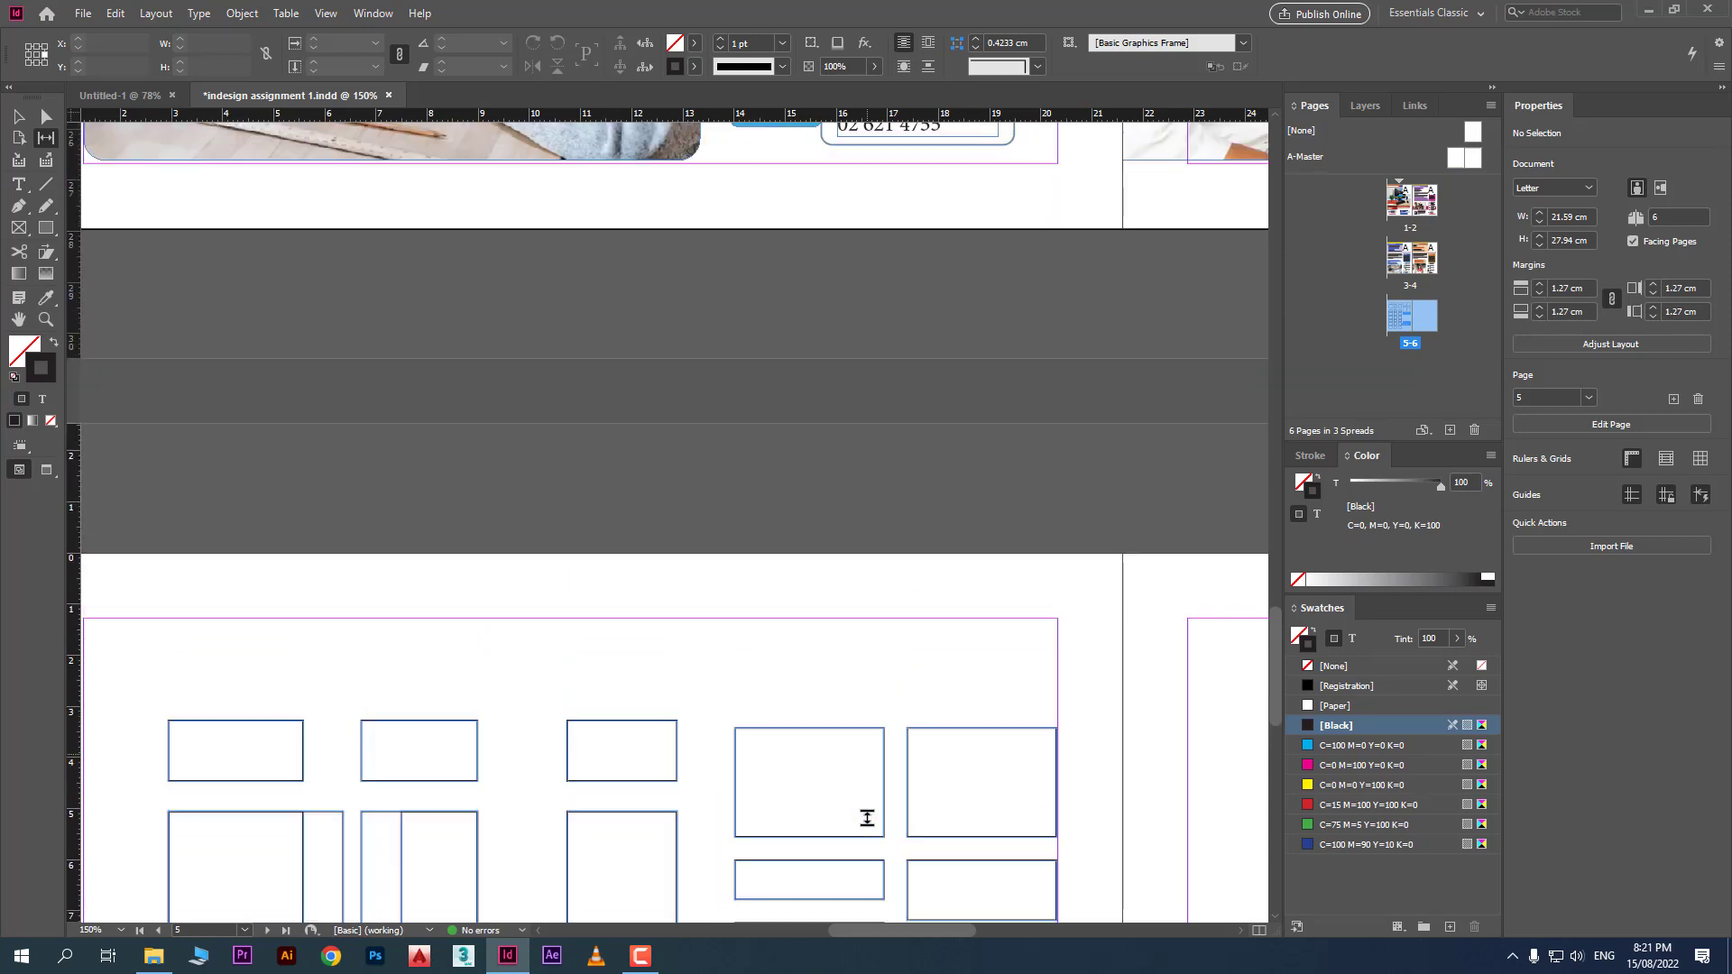
{"action": "scroll", "coordinate": [867, 818], "scroll_direction": "up", "scroll_amount": 4}
{"action": "scroll", "coordinate": [867, 817], "scroll_direction": "down", "scroll_amount": 11}
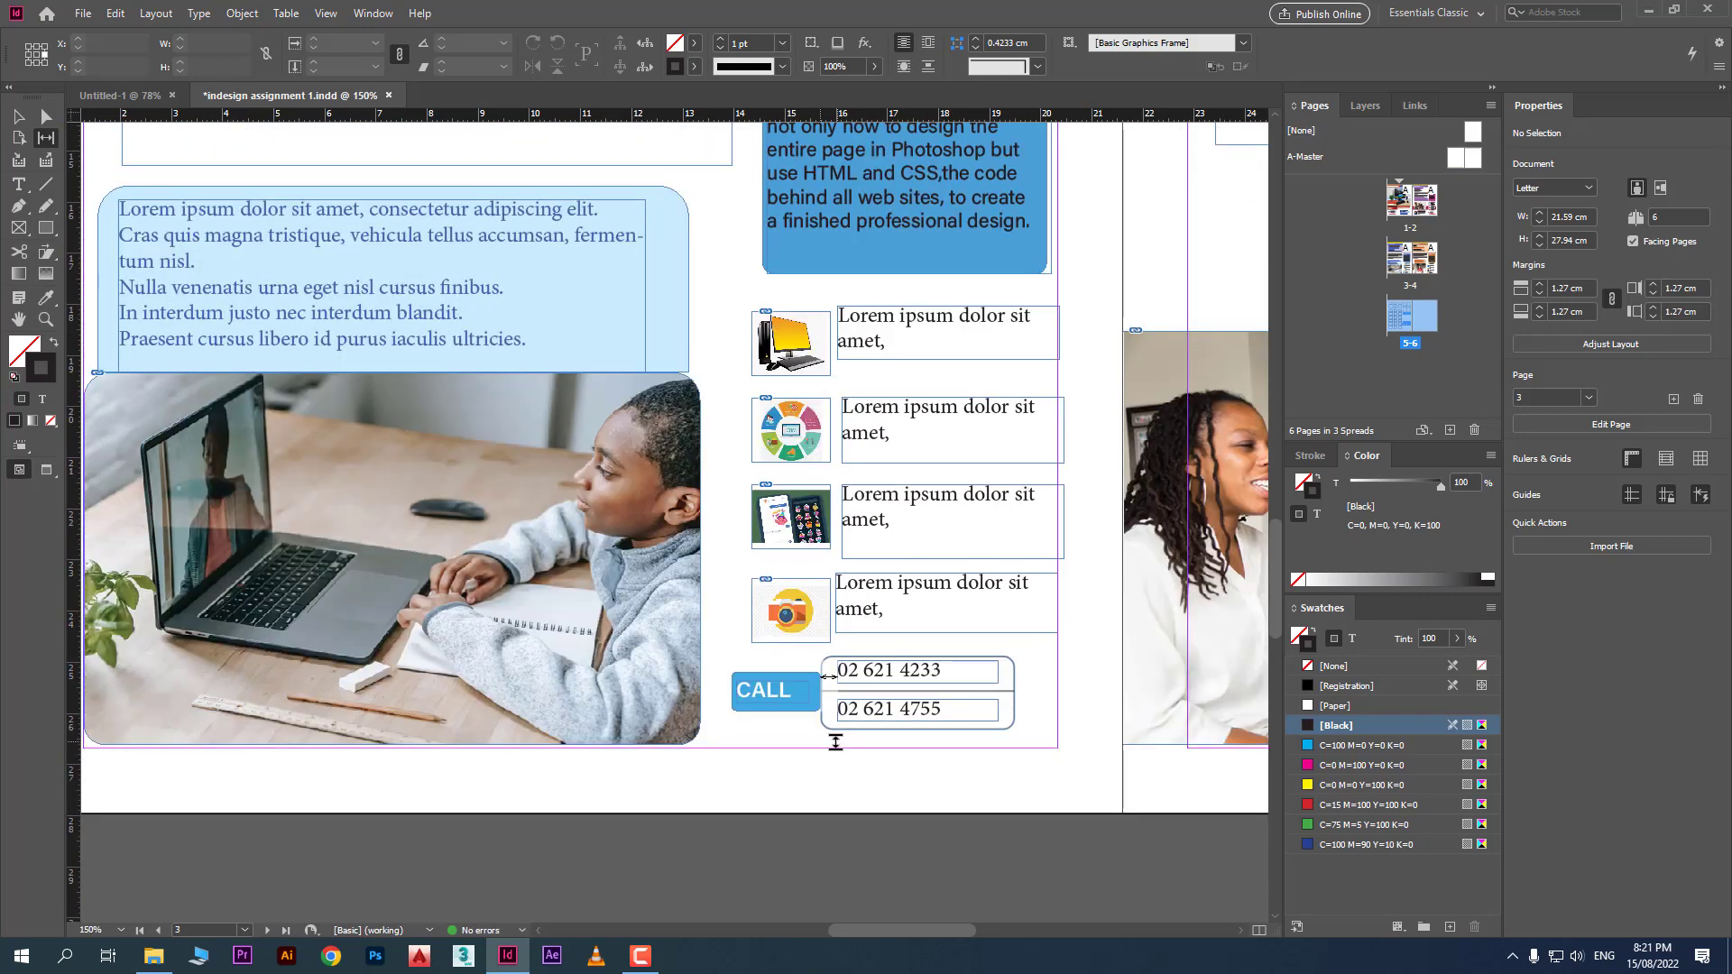
{"action": "scroll", "coordinate": [845, 737], "scroll_direction": "down", "scroll_amount": 6}
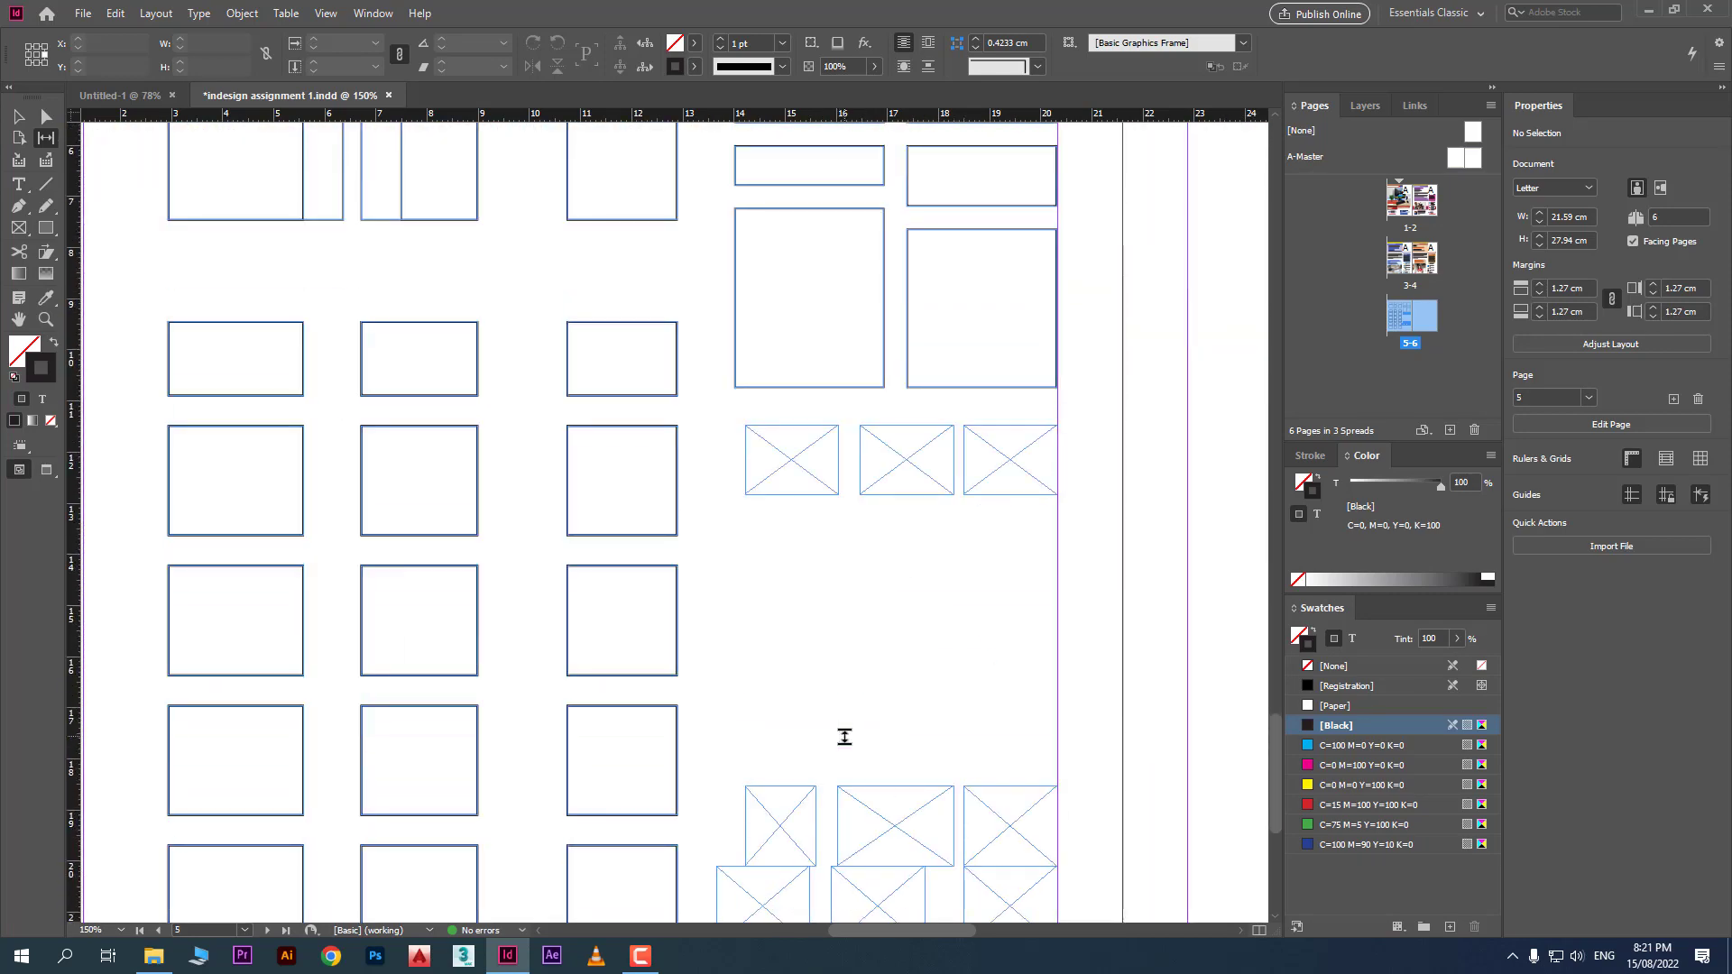
{"action": "left_click_drag", "start_coordinate": [888, 366], "coordinate": [887, 365]}
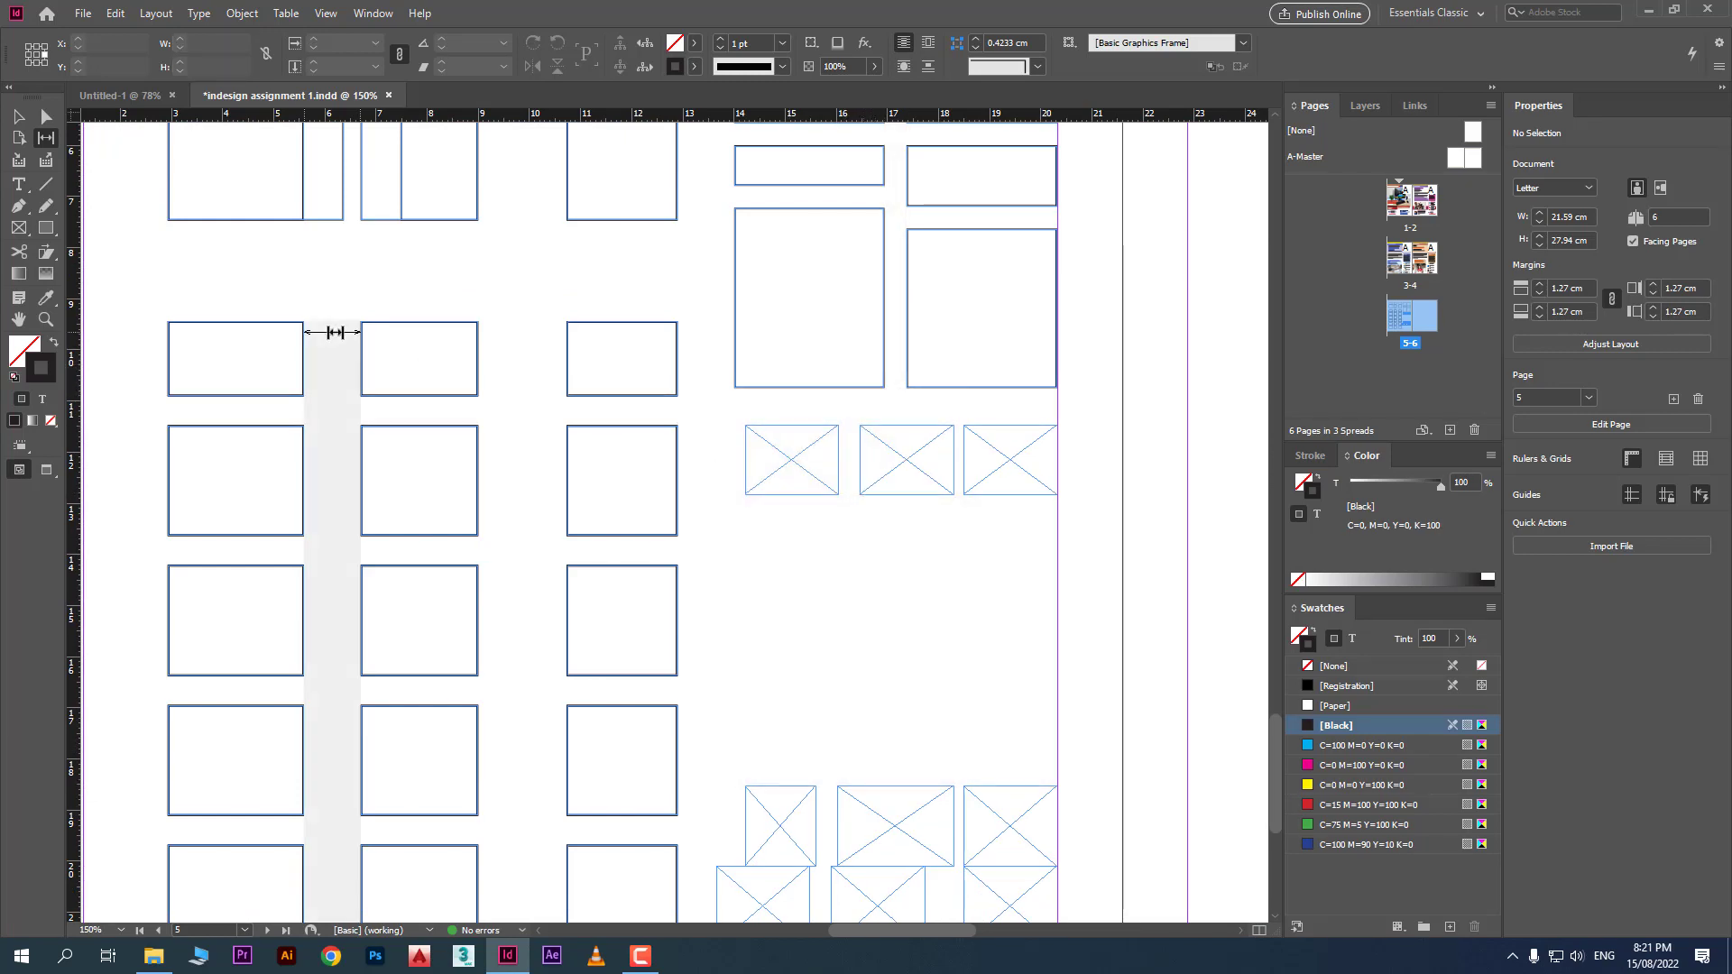
{"action": "left_click", "coordinate": [19, 118]}
On page 3, shift the gap between the Features box and the computer picture up by about 0.2 cm with the Gap tool
{"action": "scroll", "coordinate": [965, 580], "scroll_direction": "up", "scroll_amount": 6}
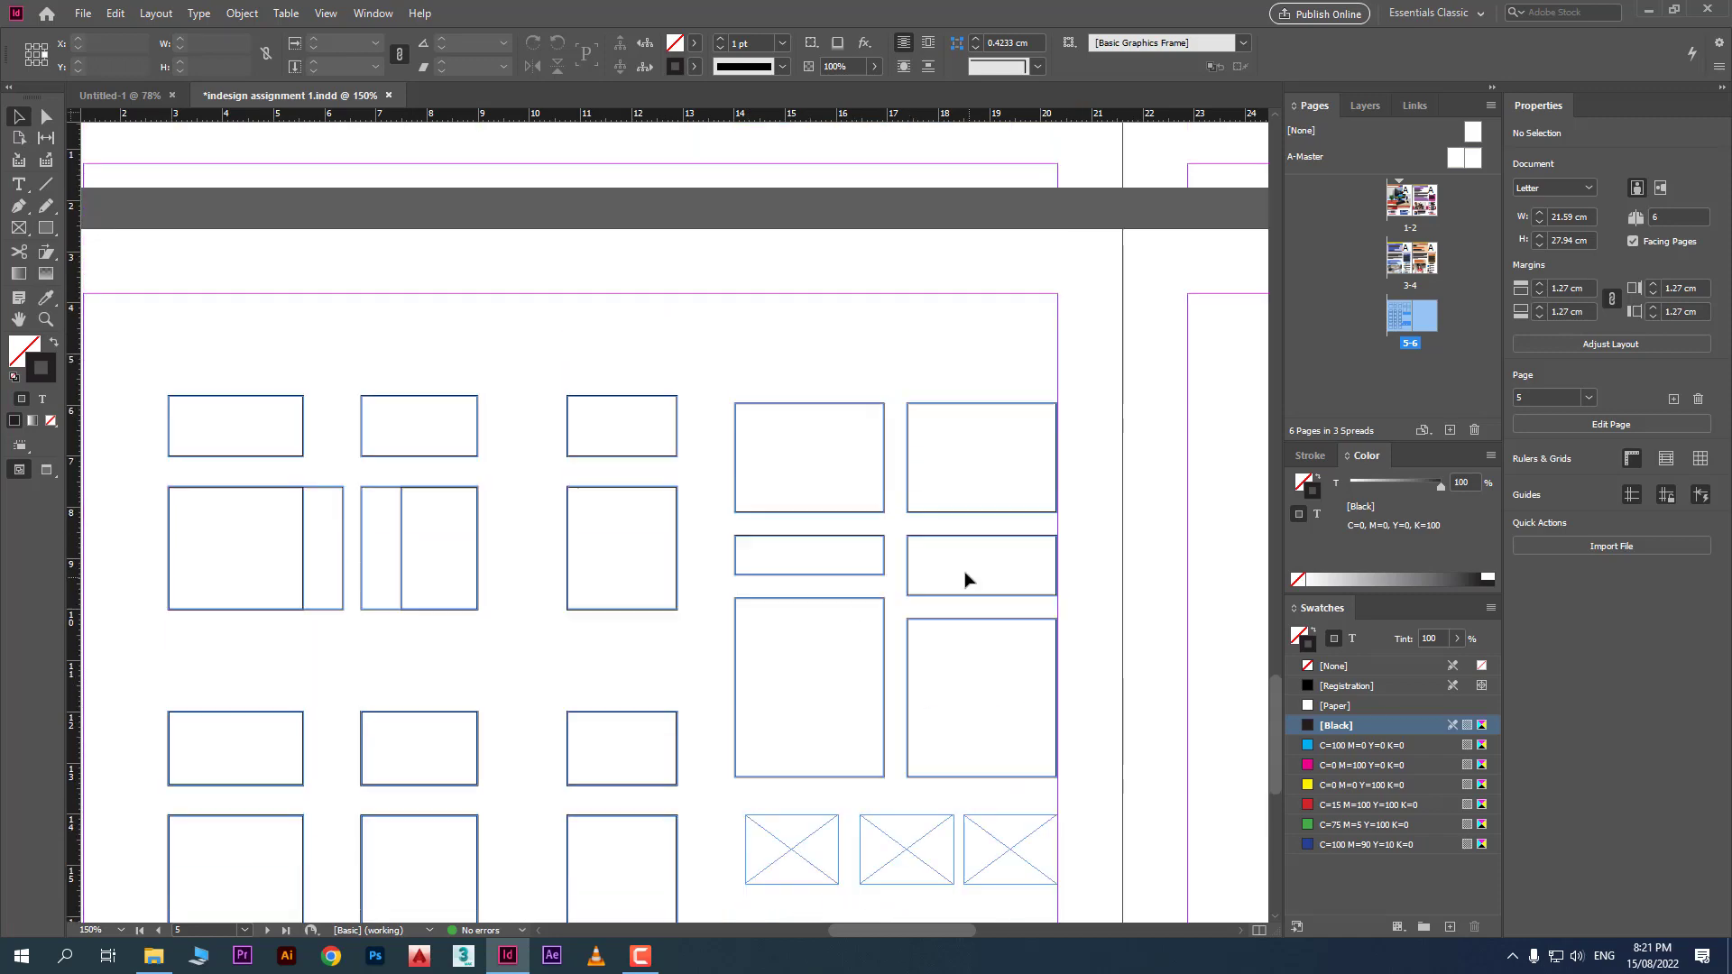
{"action": "scroll", "coordinate": [966, 579], "scroll_direction": "up", "scroll_amount": 15}
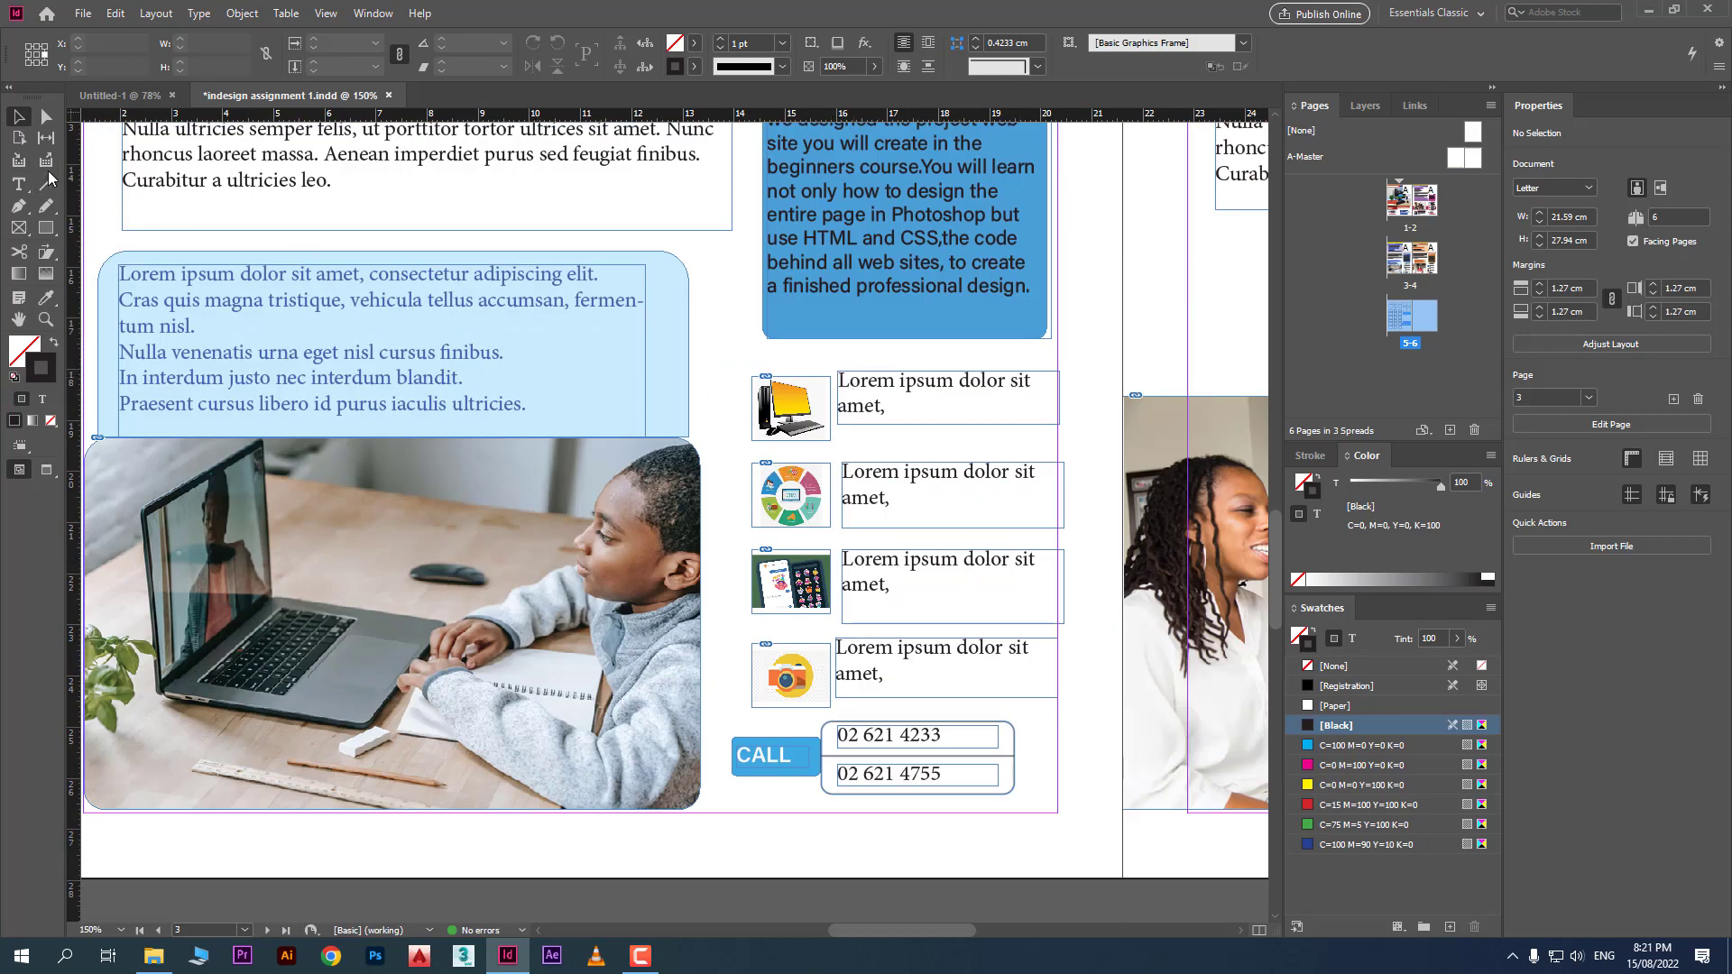
{"action": "left_click", "coordinate": [46, 137]}
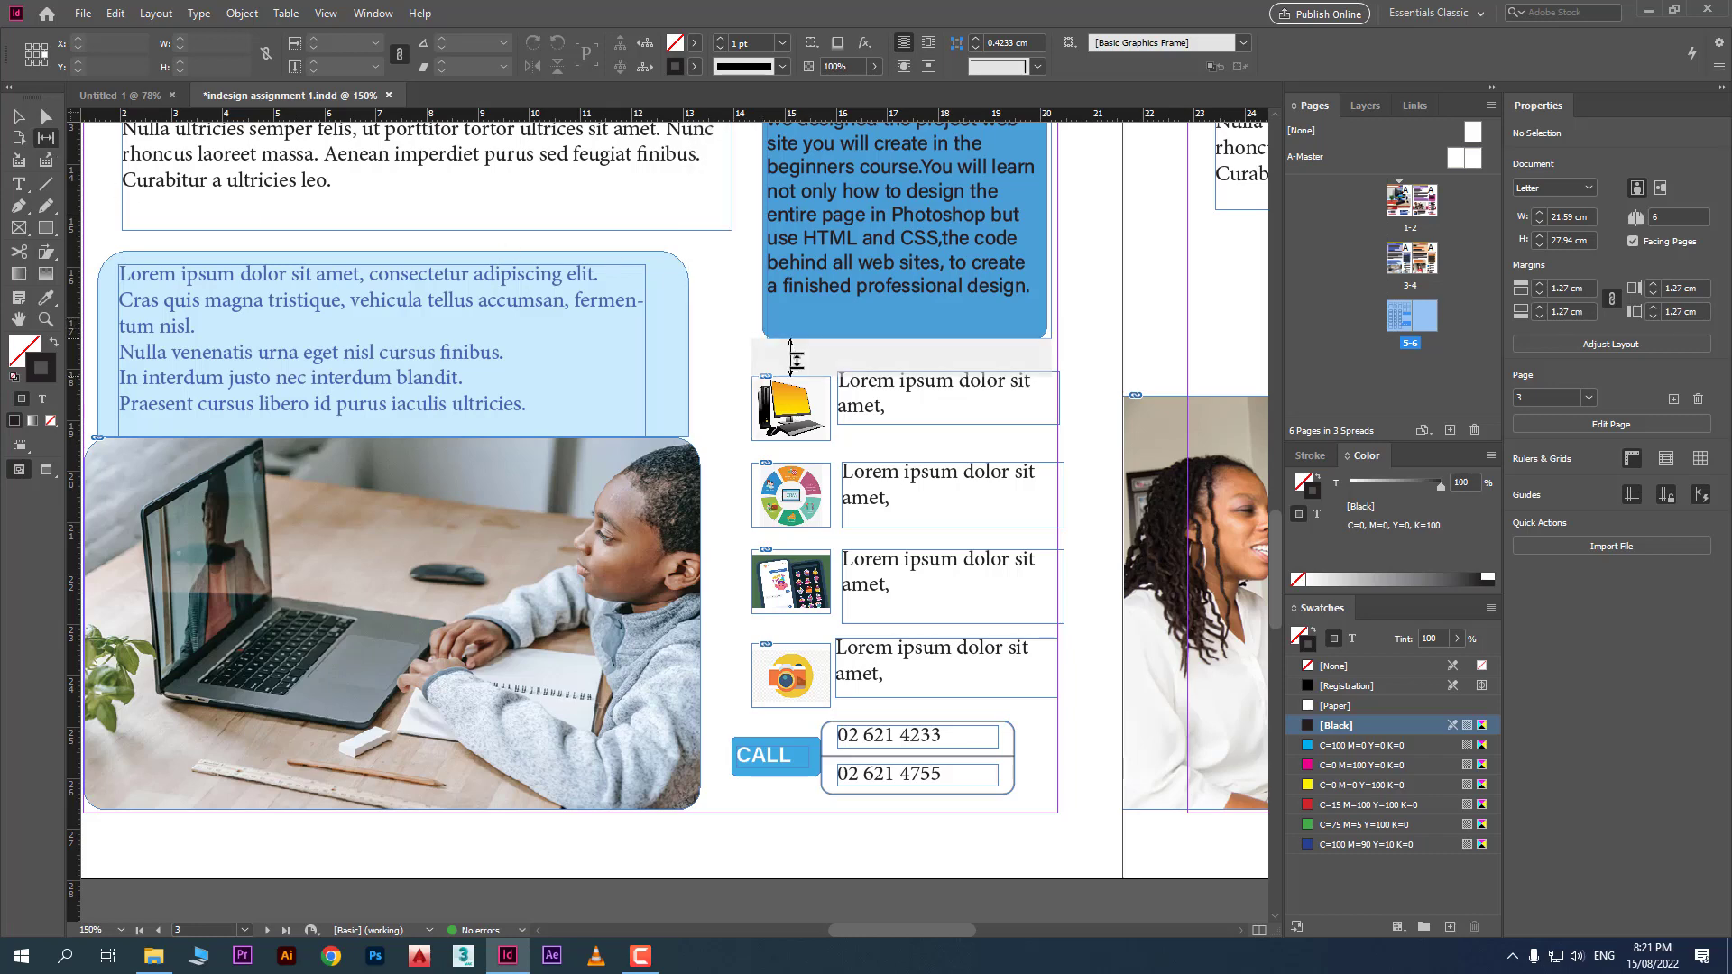
{"action": "mouse_move", "coordinate": [793, 357]}
{"action": "left_mouse_down"}
{"action": "mouse_move", "coordinate": [792, 329]}
{"action": "mouse_move", "coordinate": [791, 373]}
{"action": "mouse_move", "coordinate": [788, 352]}
{"action": "left_mouse_up"}
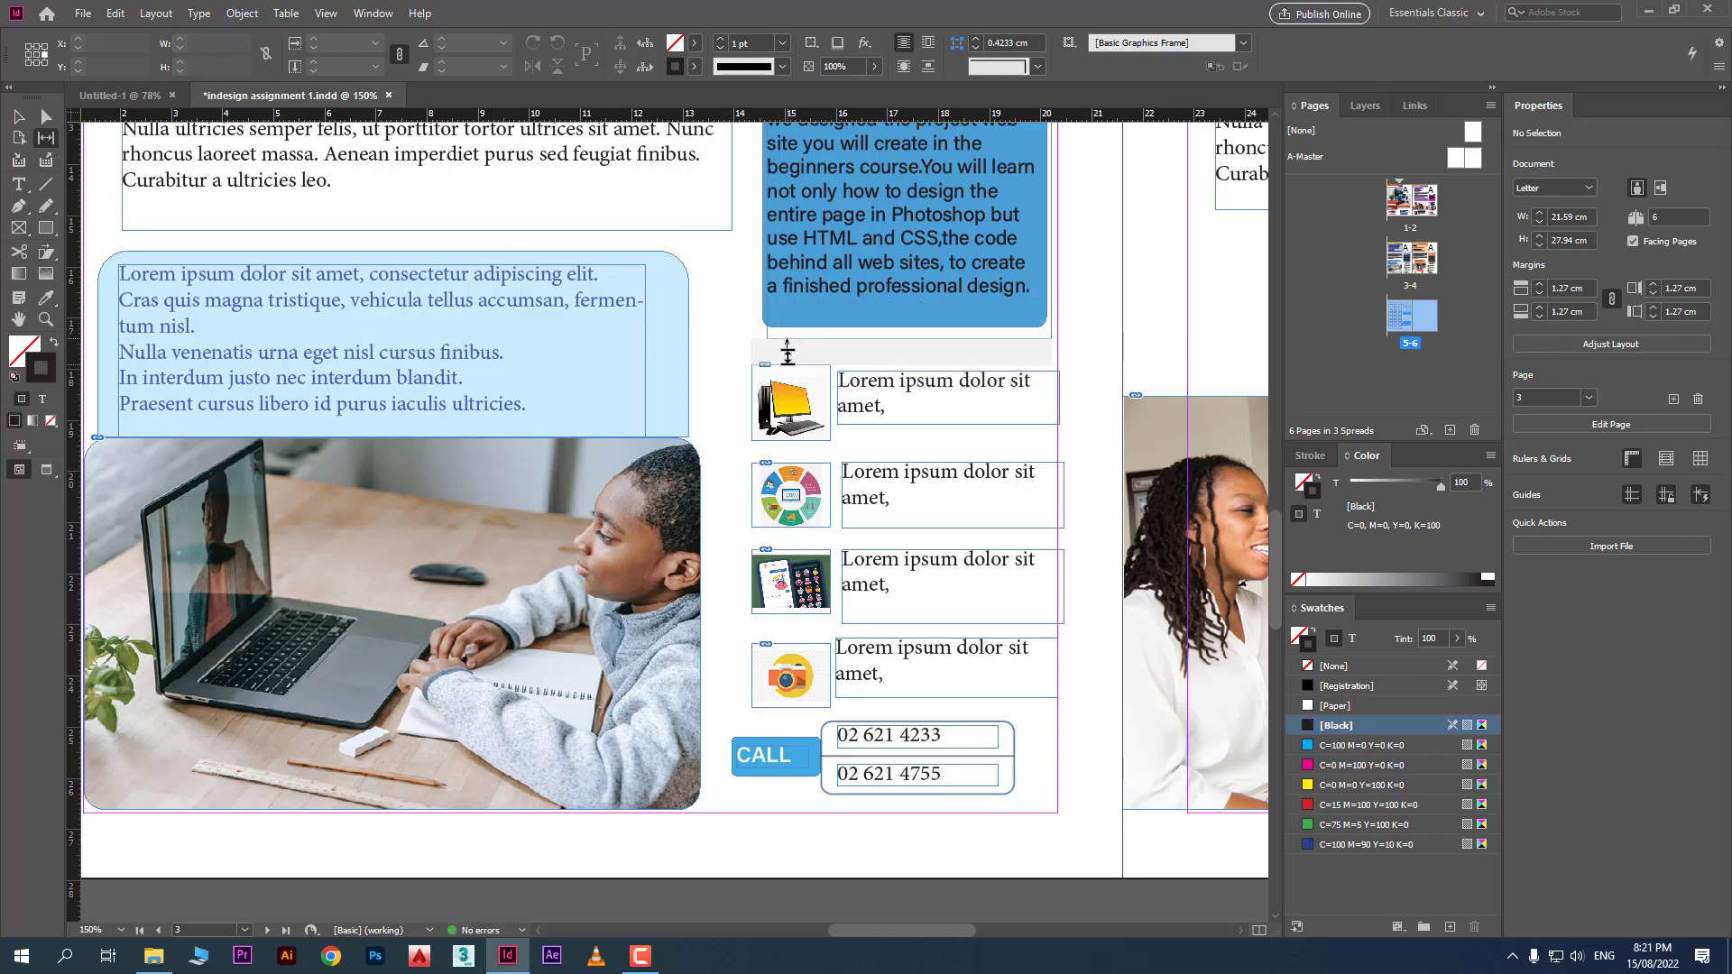
{"action": "left_click", "coordinate": [18, 117]}
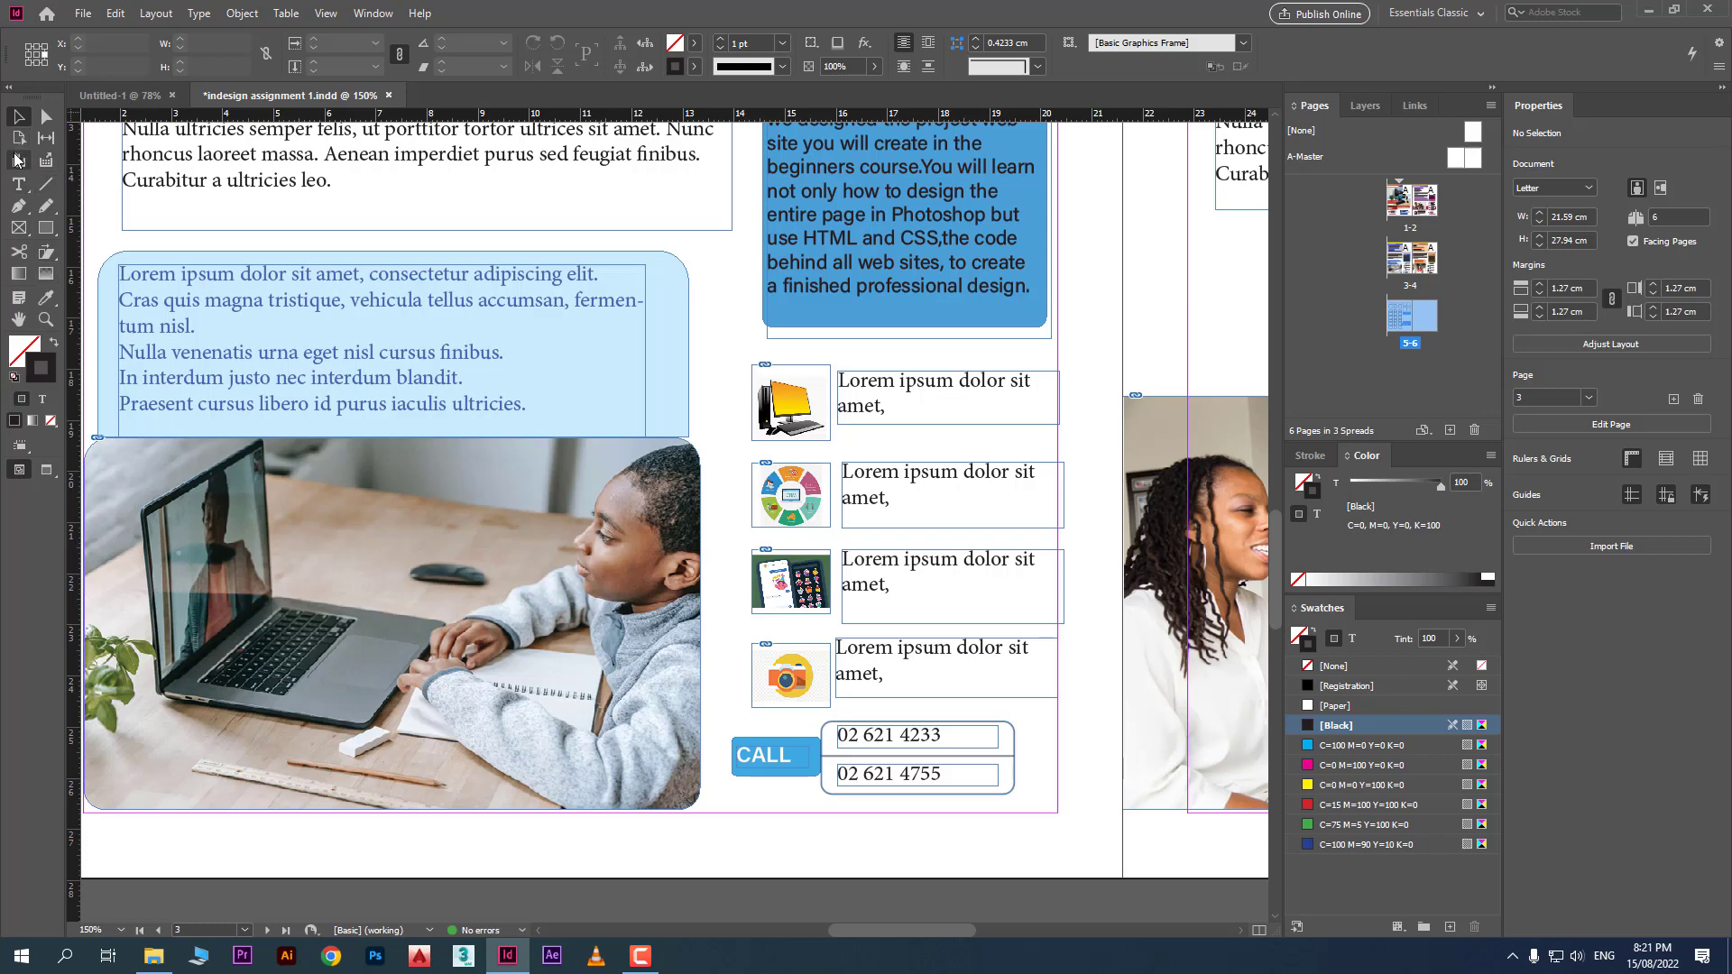
With the Content Collector, collect the computer picture, laptop photo, light-blue box text, Features text and the photo on the facing page
{"action": "left_click", "coordinate": [16, 163]}
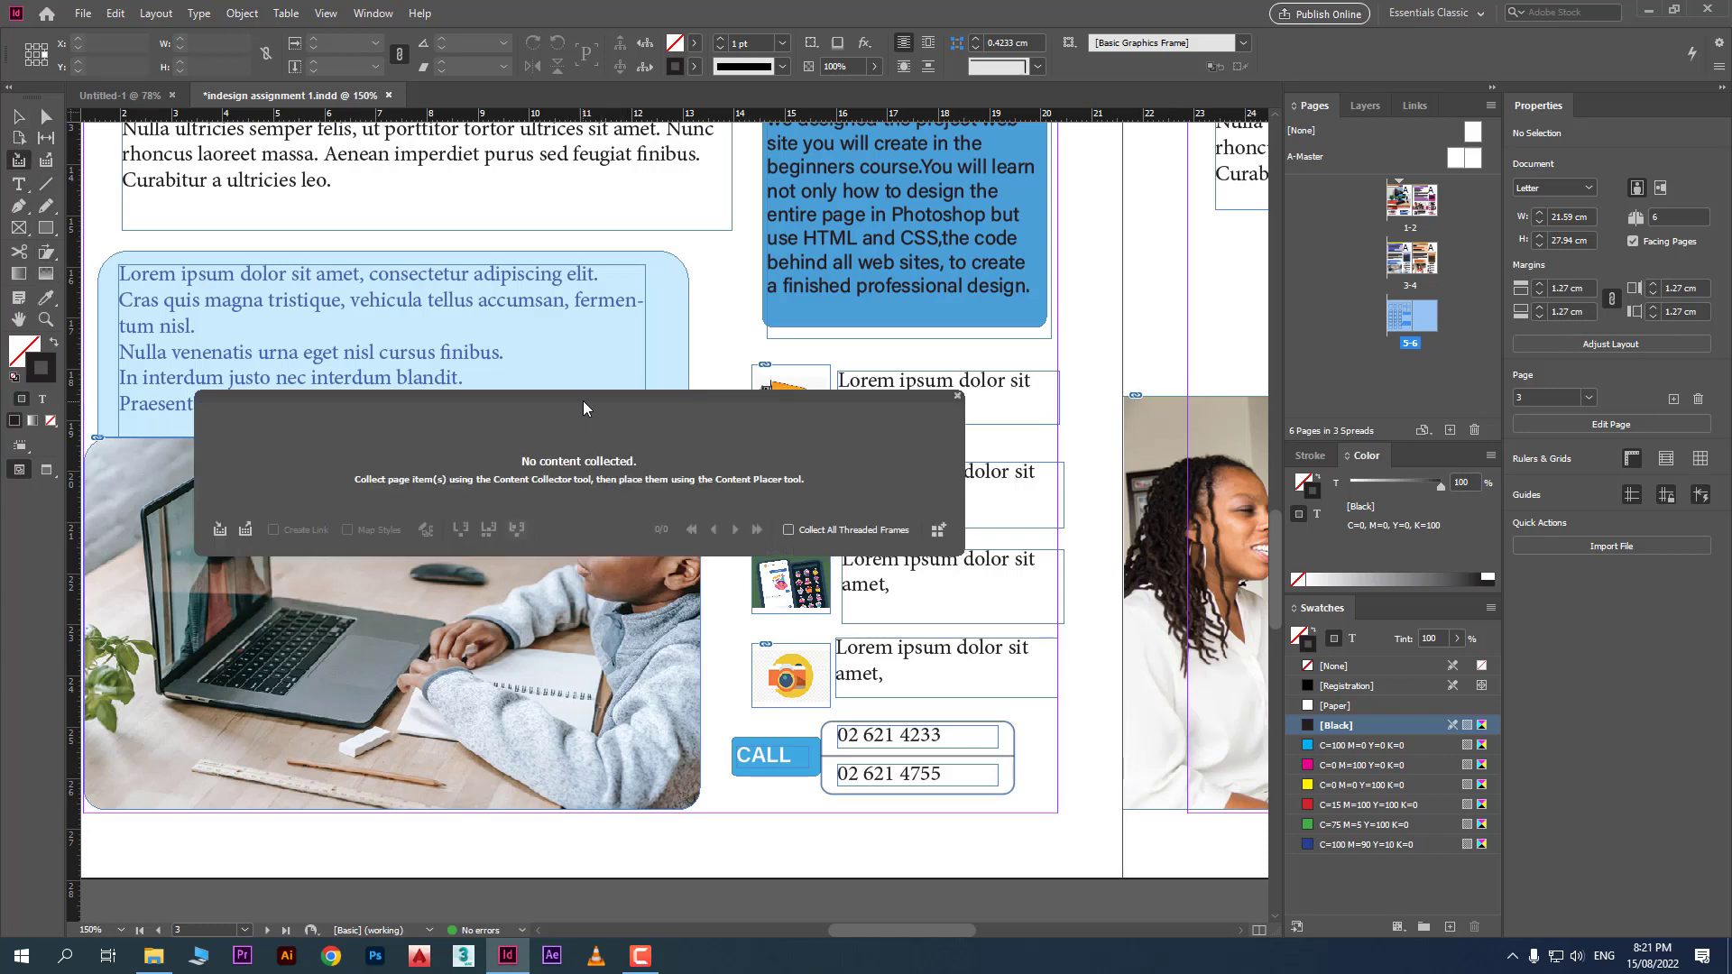
{"action": "left_click_drag", "start_coordinate": [635, 419], "coordinate": [697, 566]}
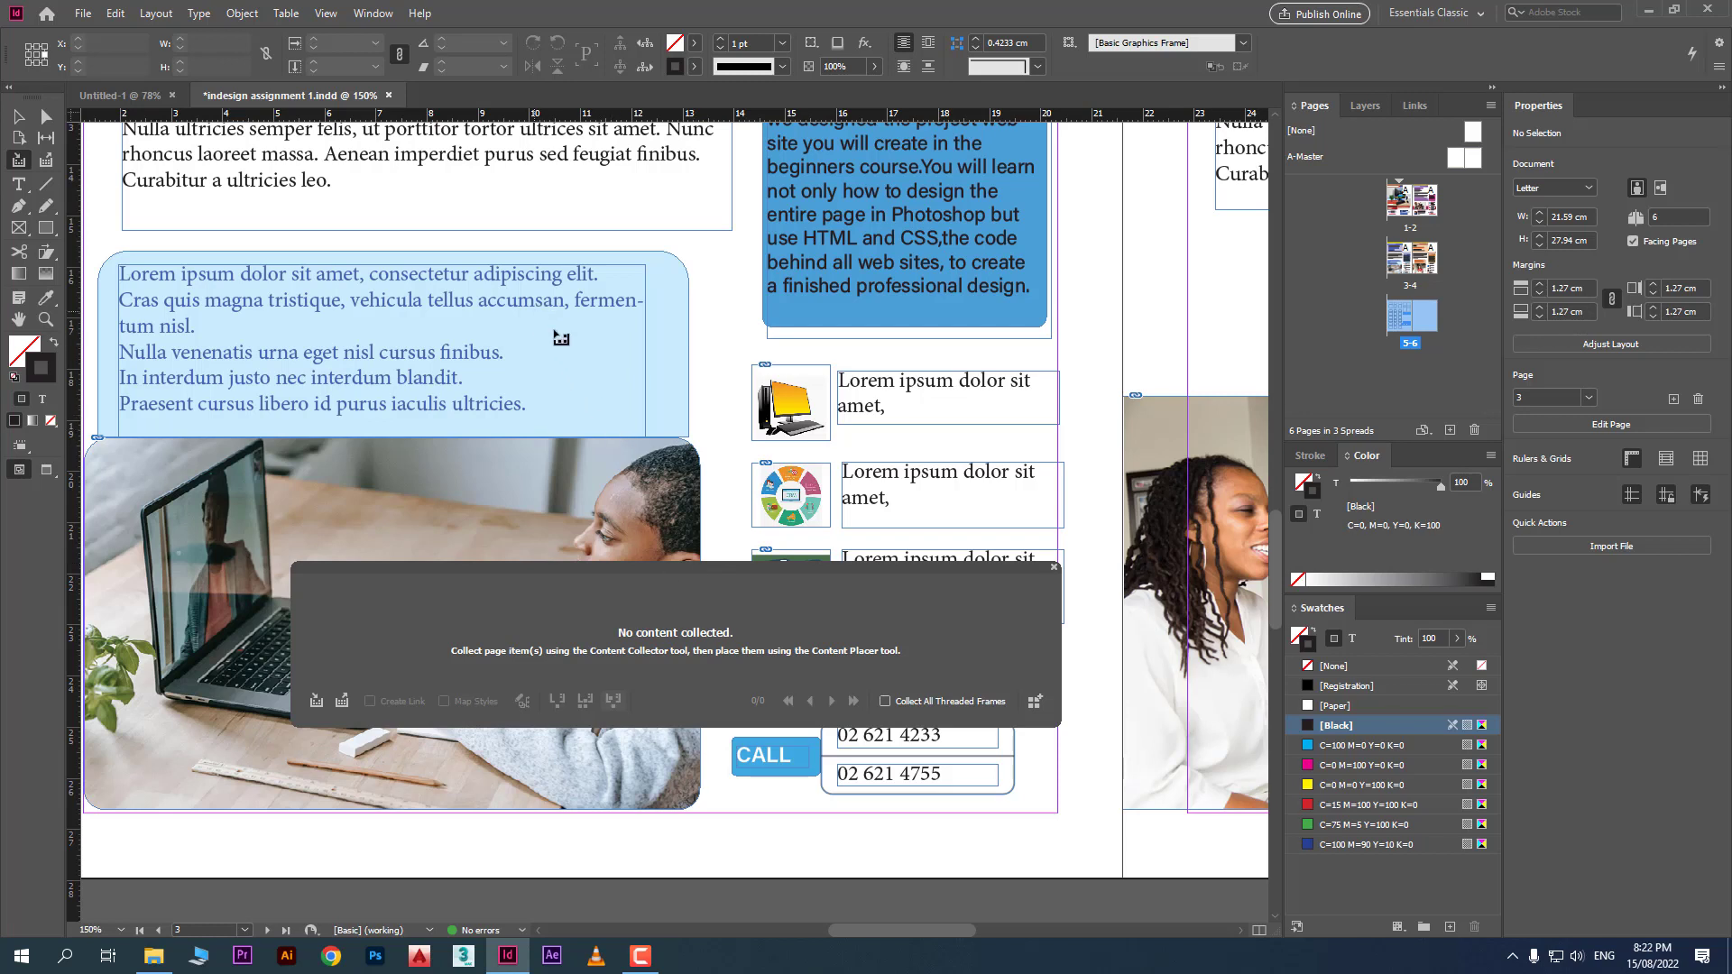
{"action": "left_click", "coordinate": [792, 397]}
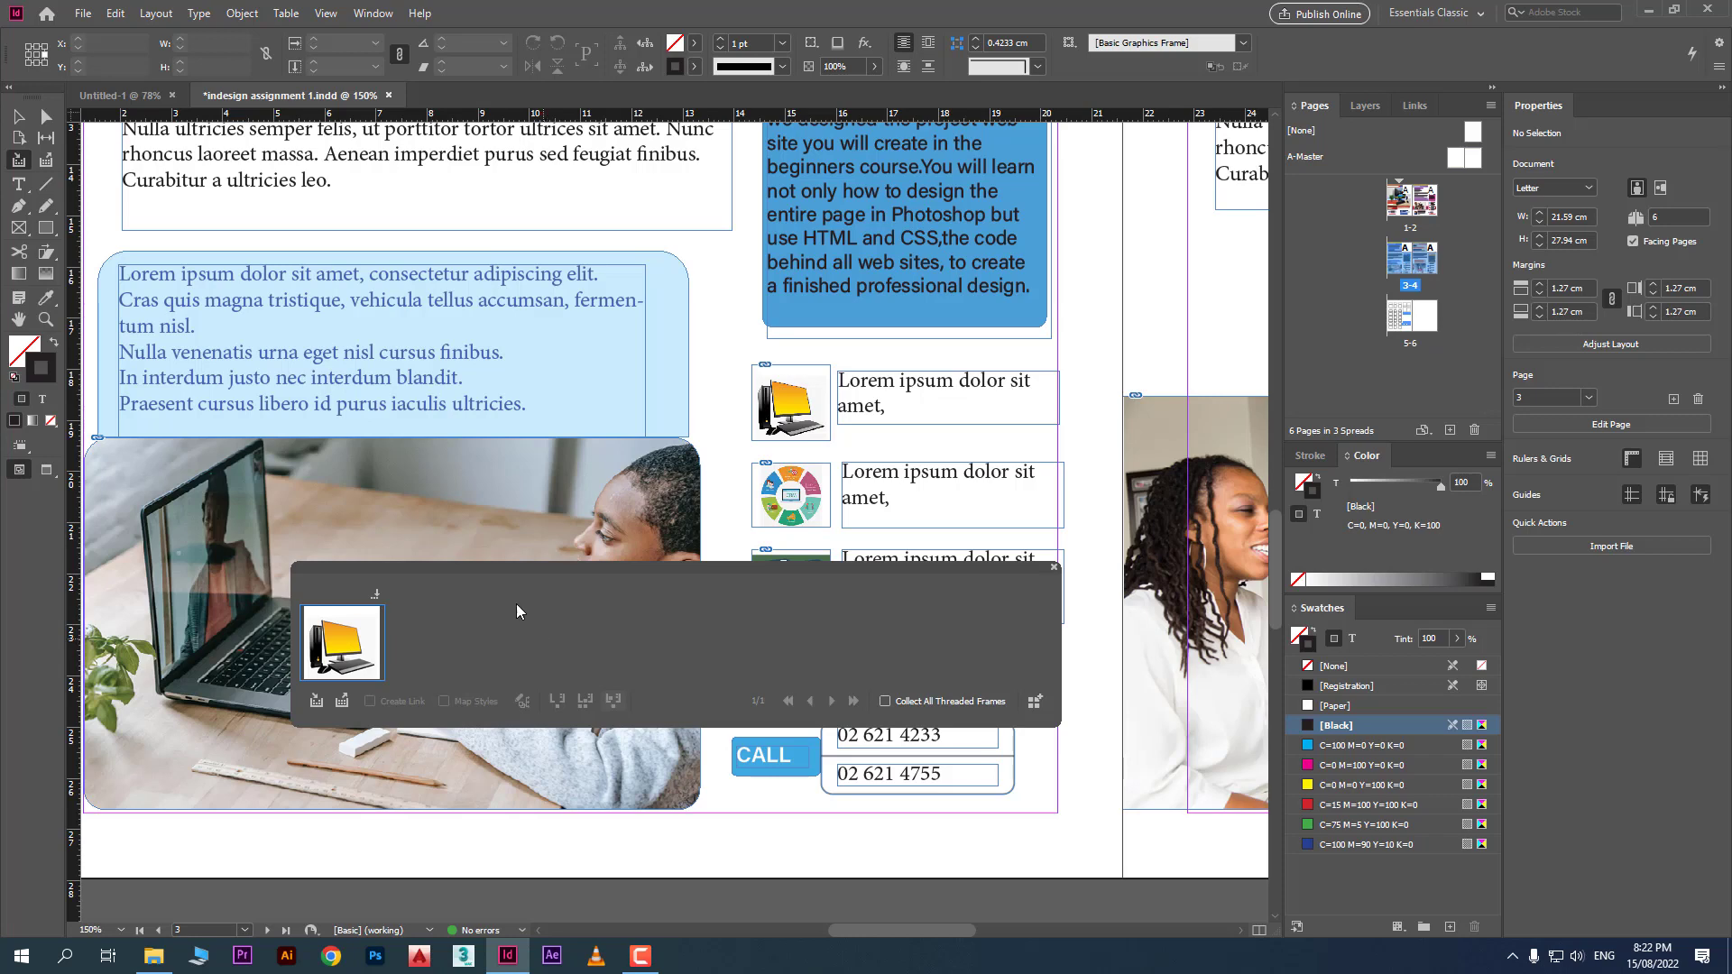
{"action": "left_click", "coordinate": [467, 482]}
{"action": "left_click", "coordinate": [603, 396]}
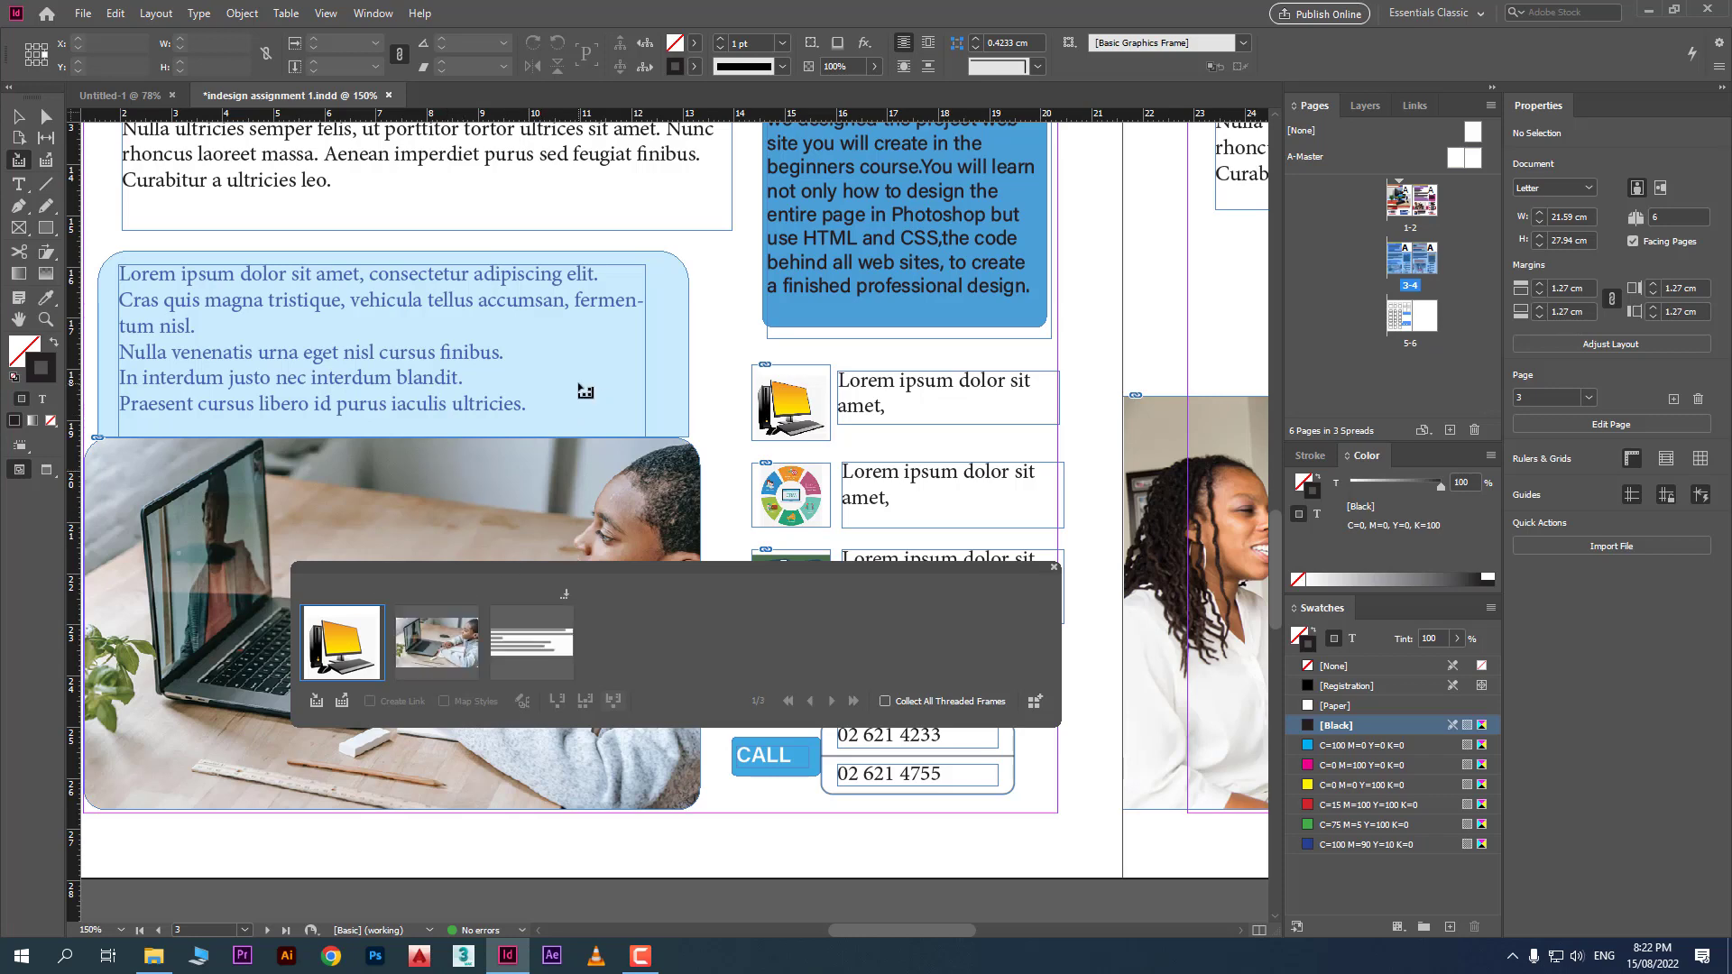
{"action": "left_click", "coordinate": [827, 260]}
{"action": "scroll", "coordinate": [853, 354], "scroll_direction": "down", "scroll_amount": 4}
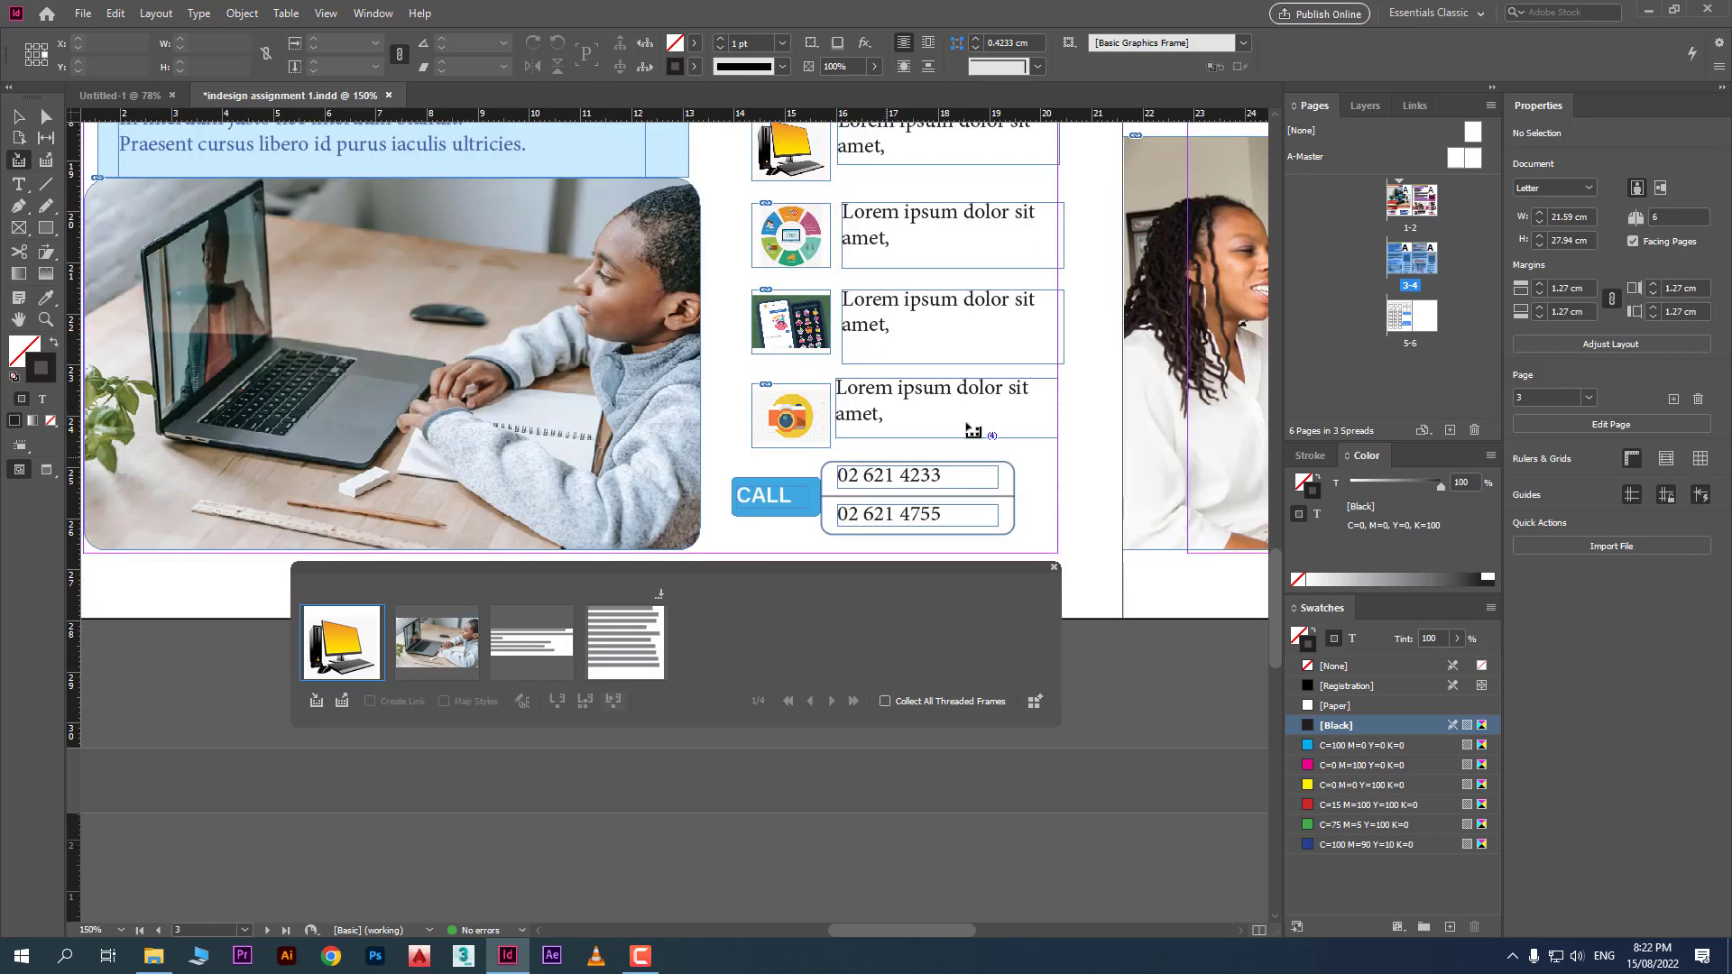
{"action": "left_click", "coordinate": [1246, 415]}
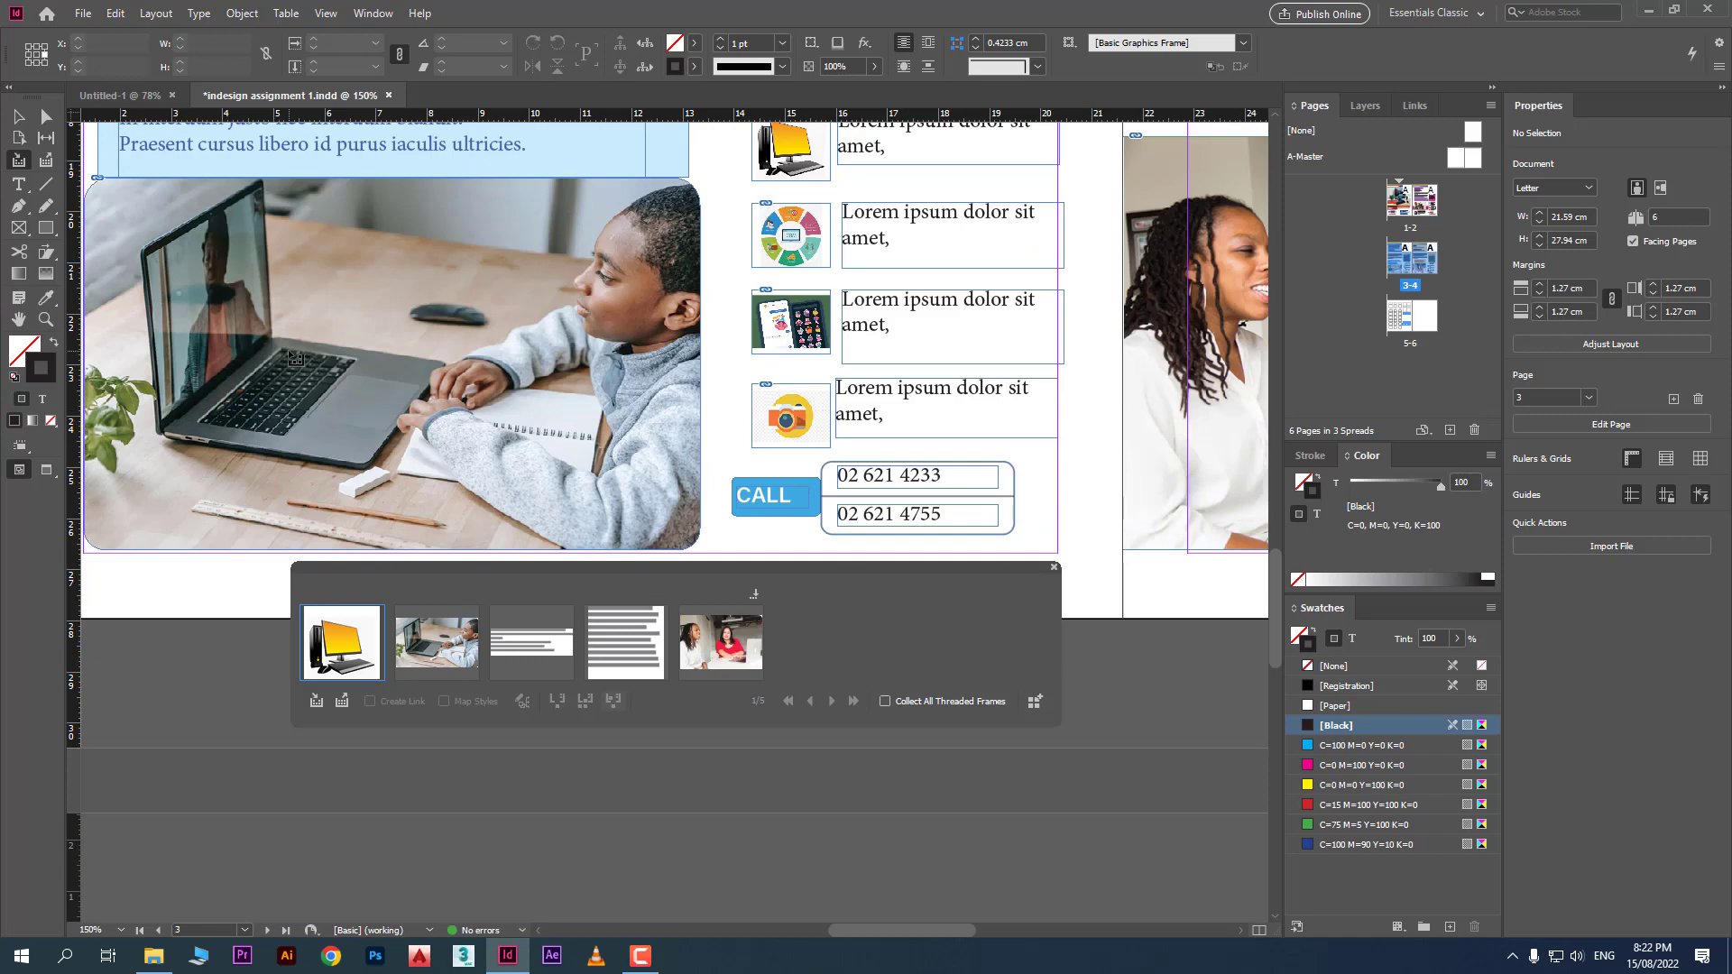
Add the Web Designer Intermediate Course title, the round monitor graphic and the facing page's title text to the content conveyor
{"action": "scroll", "coordinate": [598, 376], "scroll_direction": "up", "scroll_amount": 6}
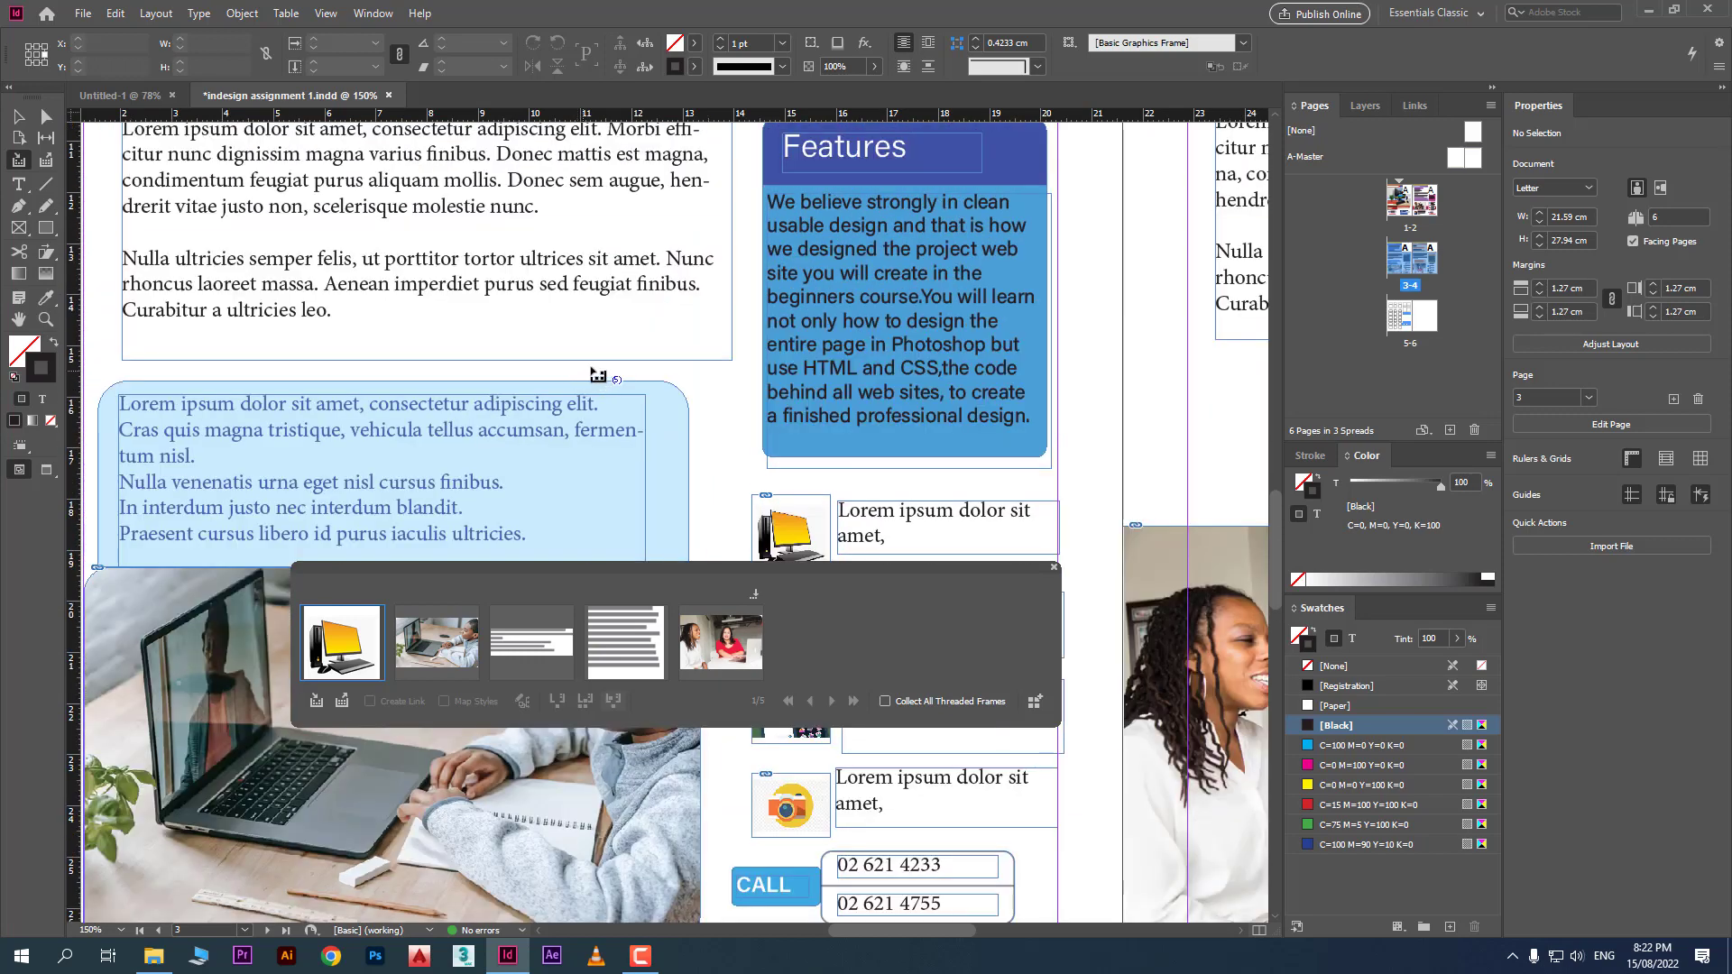
{"action": "scroll", "coordinate": [598, 375], "scroll_direction": "up", "scroll_amount": 4}
{"action": "left_click", "coordinate": [365, 237]}
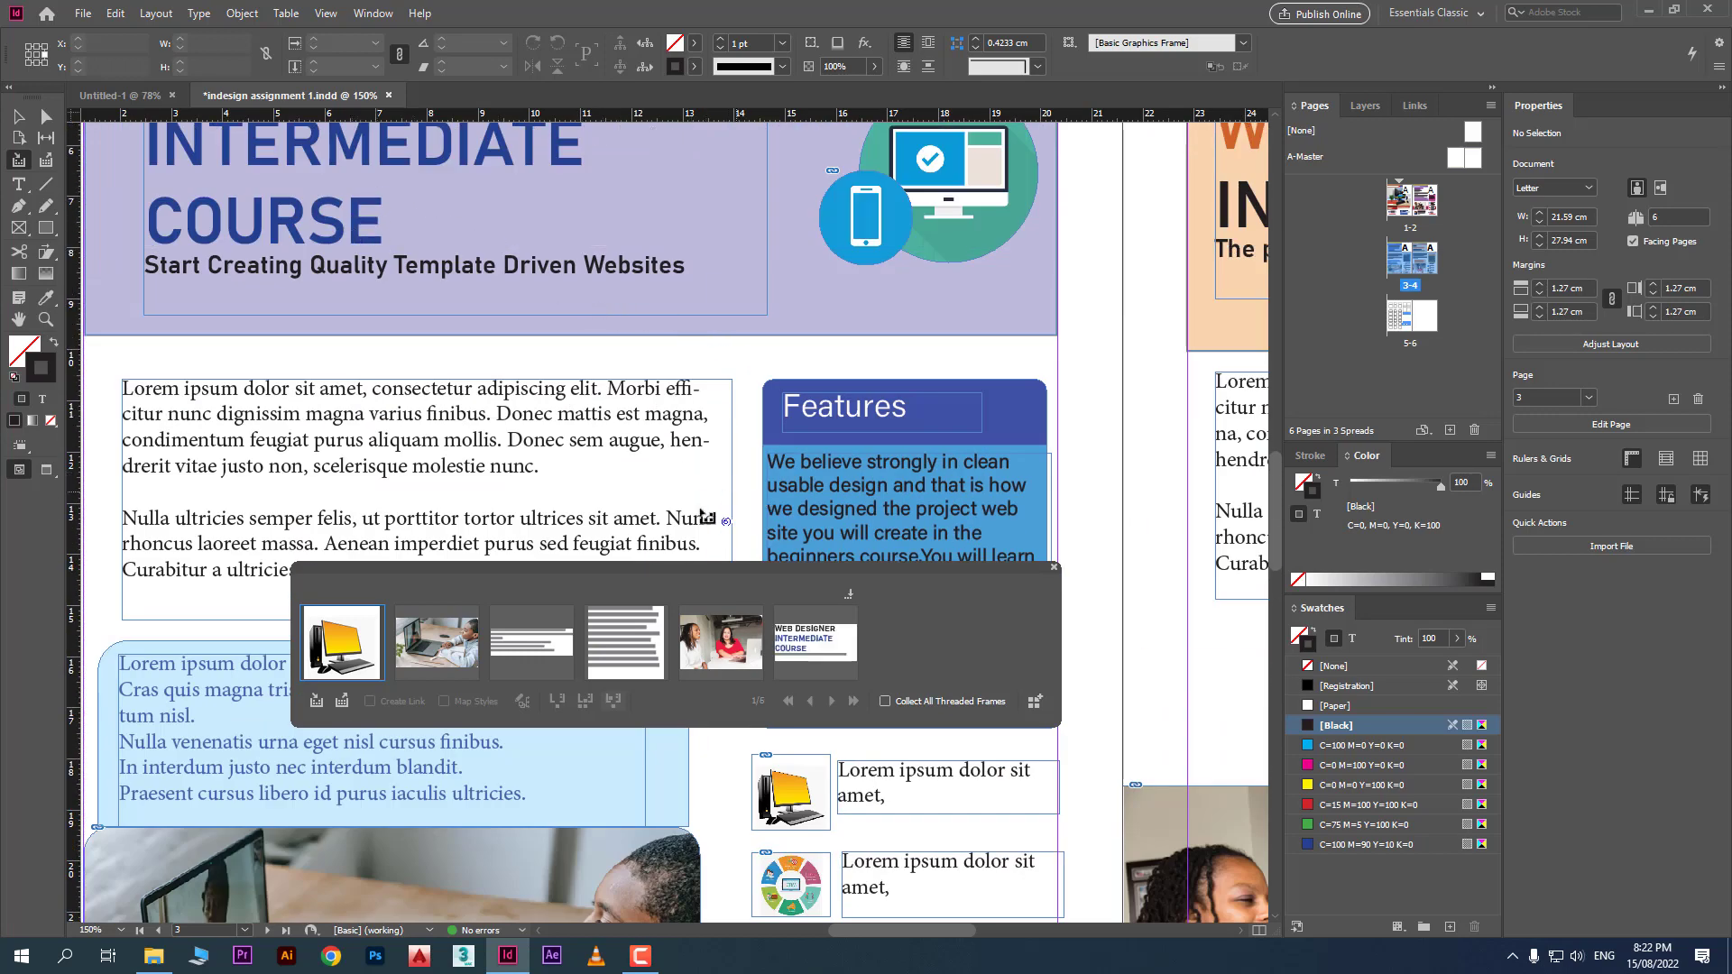
{"action": "scroll", "coordinate": [943, 361], "scroll_direction": "up", "scroll_amount": 2}
{"action": "left_click", "coordinate": [984, 359]}
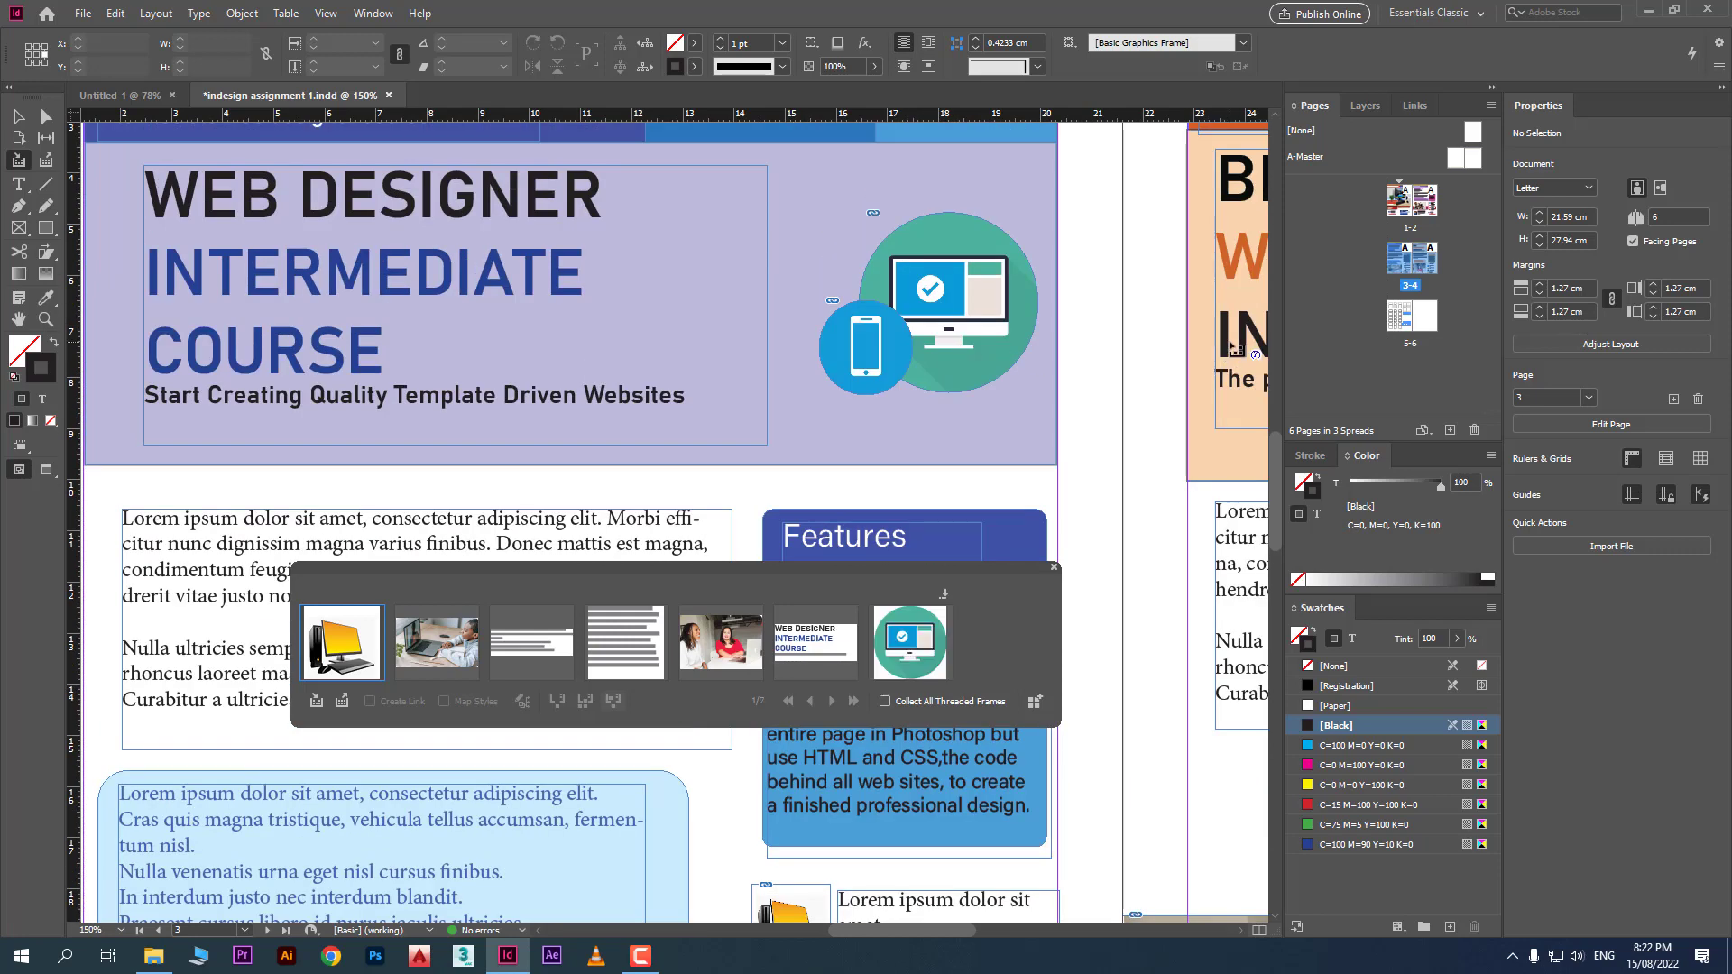
{"action": "left_click", "coordinate": [1234, 347]}
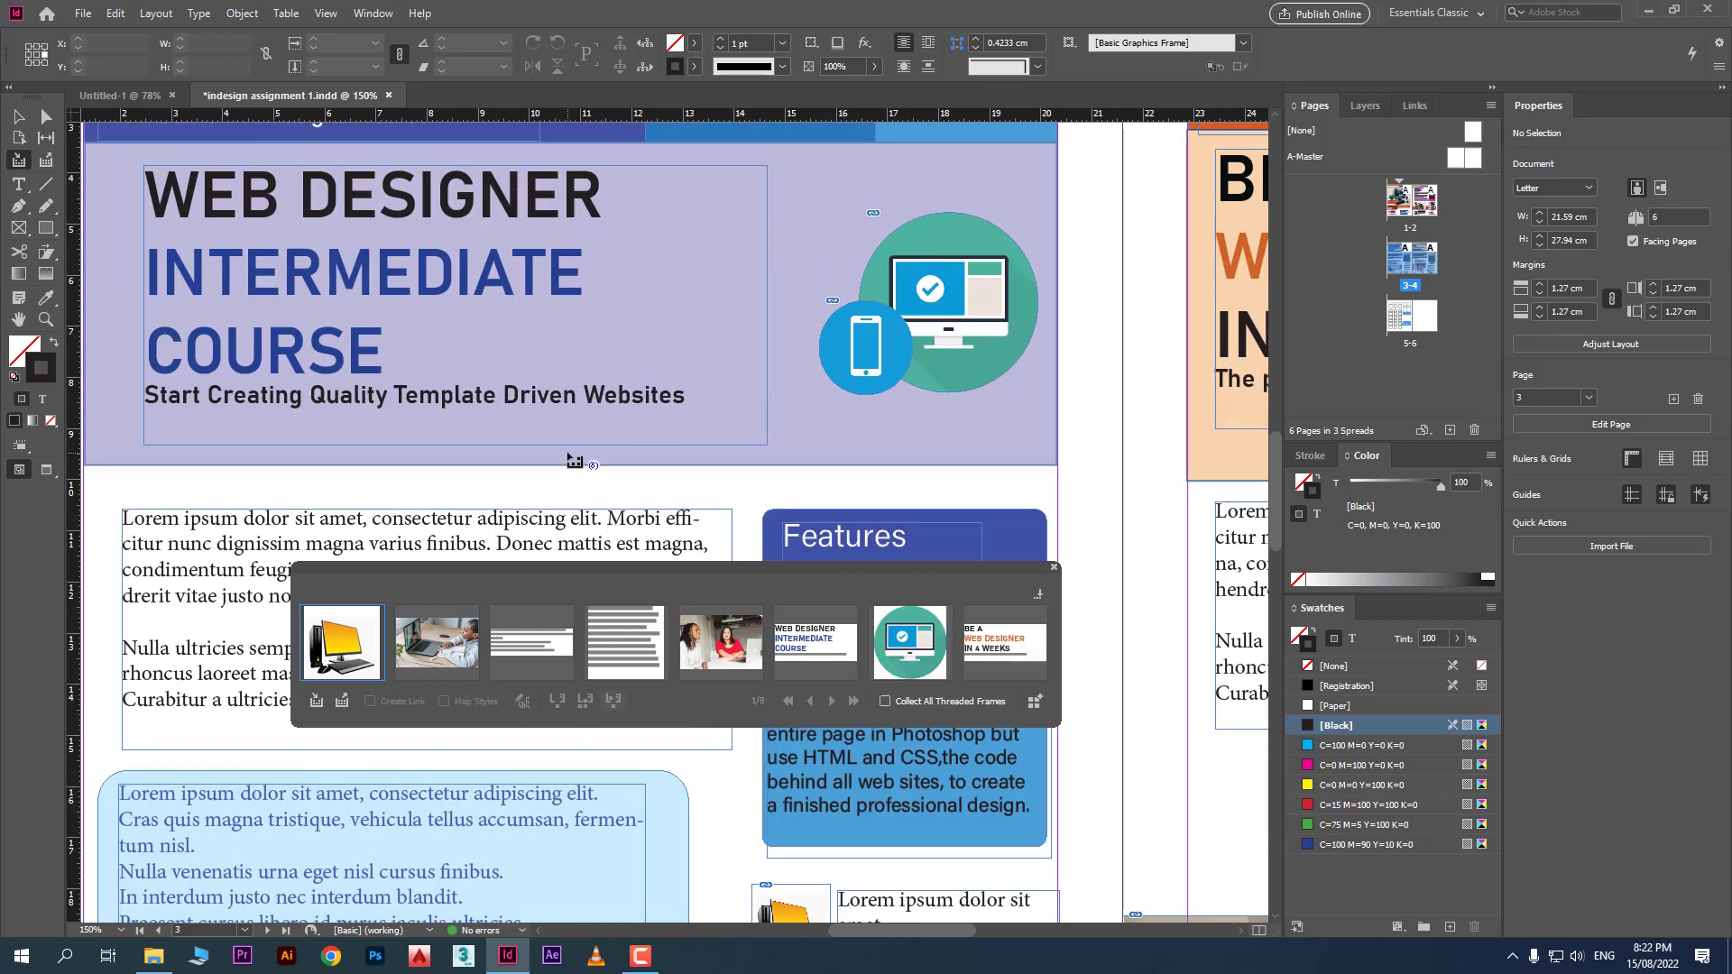
Place the collected computer picture near page 6's upper-left margin with the Content Placer, removing it from the conveyor once placed
{"action": "scroll", "coordinate": [570, 456], "scroll_direction": "down", "scroll_amount": 17}
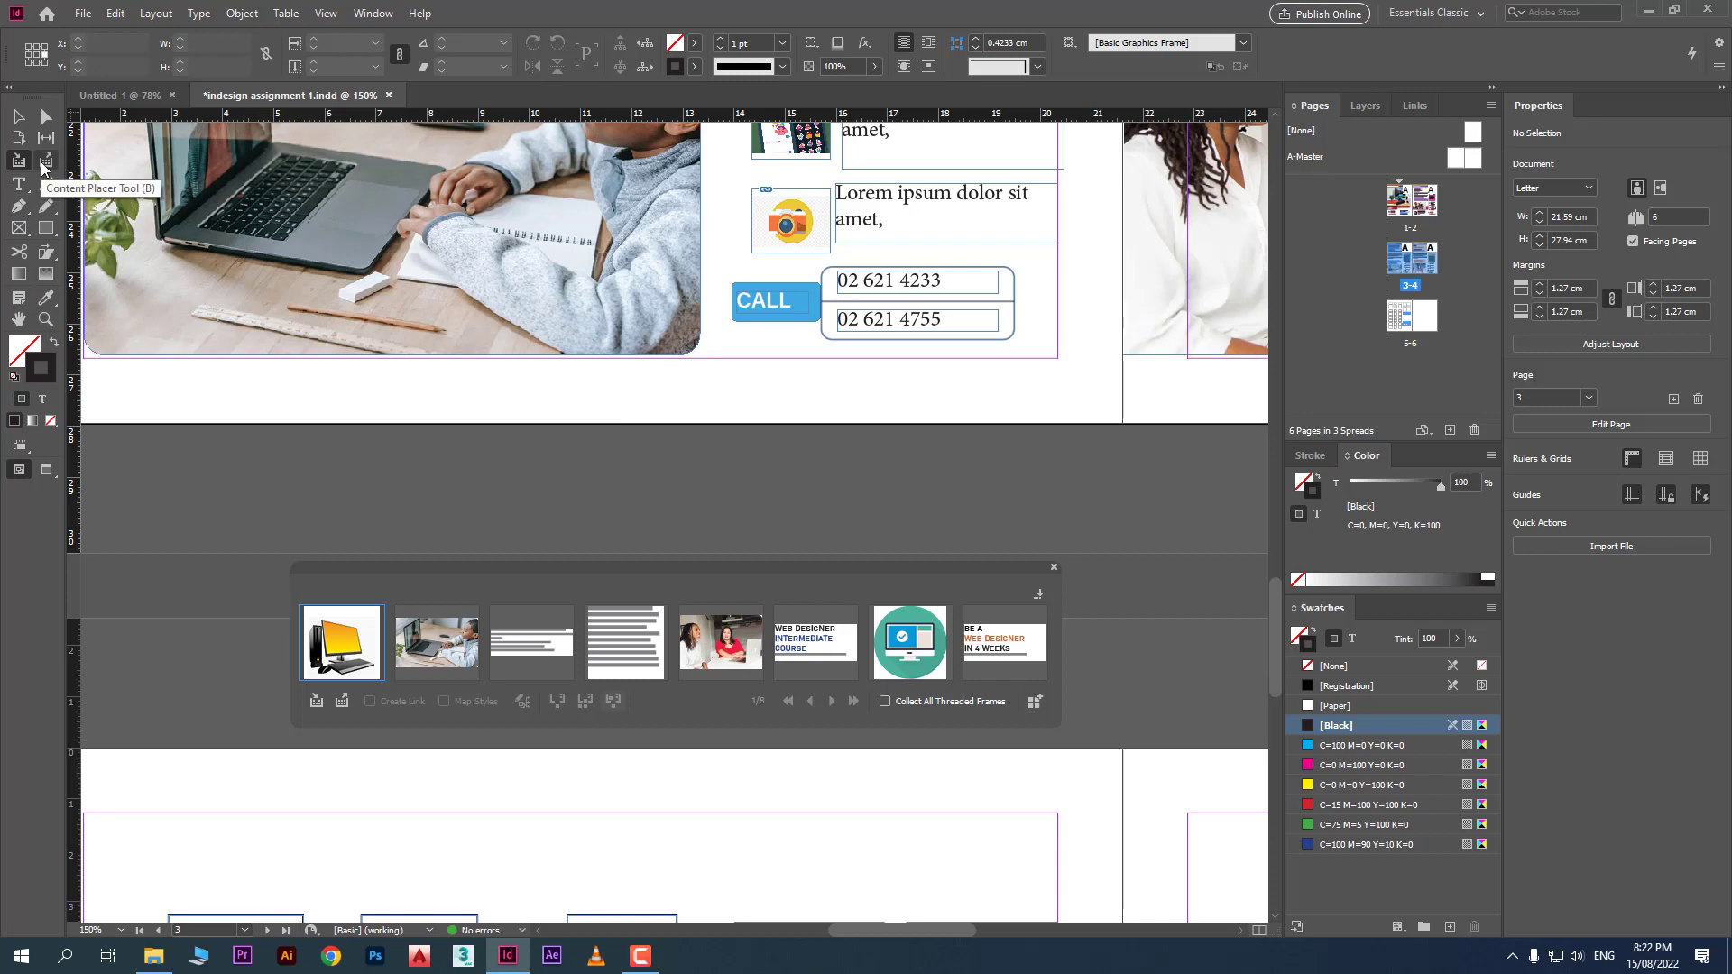
{"action": "left_click", "coordinate": [341, 701]}
{"action": "scroll", "coordinate": [212, 676], "scroll_direction": "down", "scroll_amount": 5}
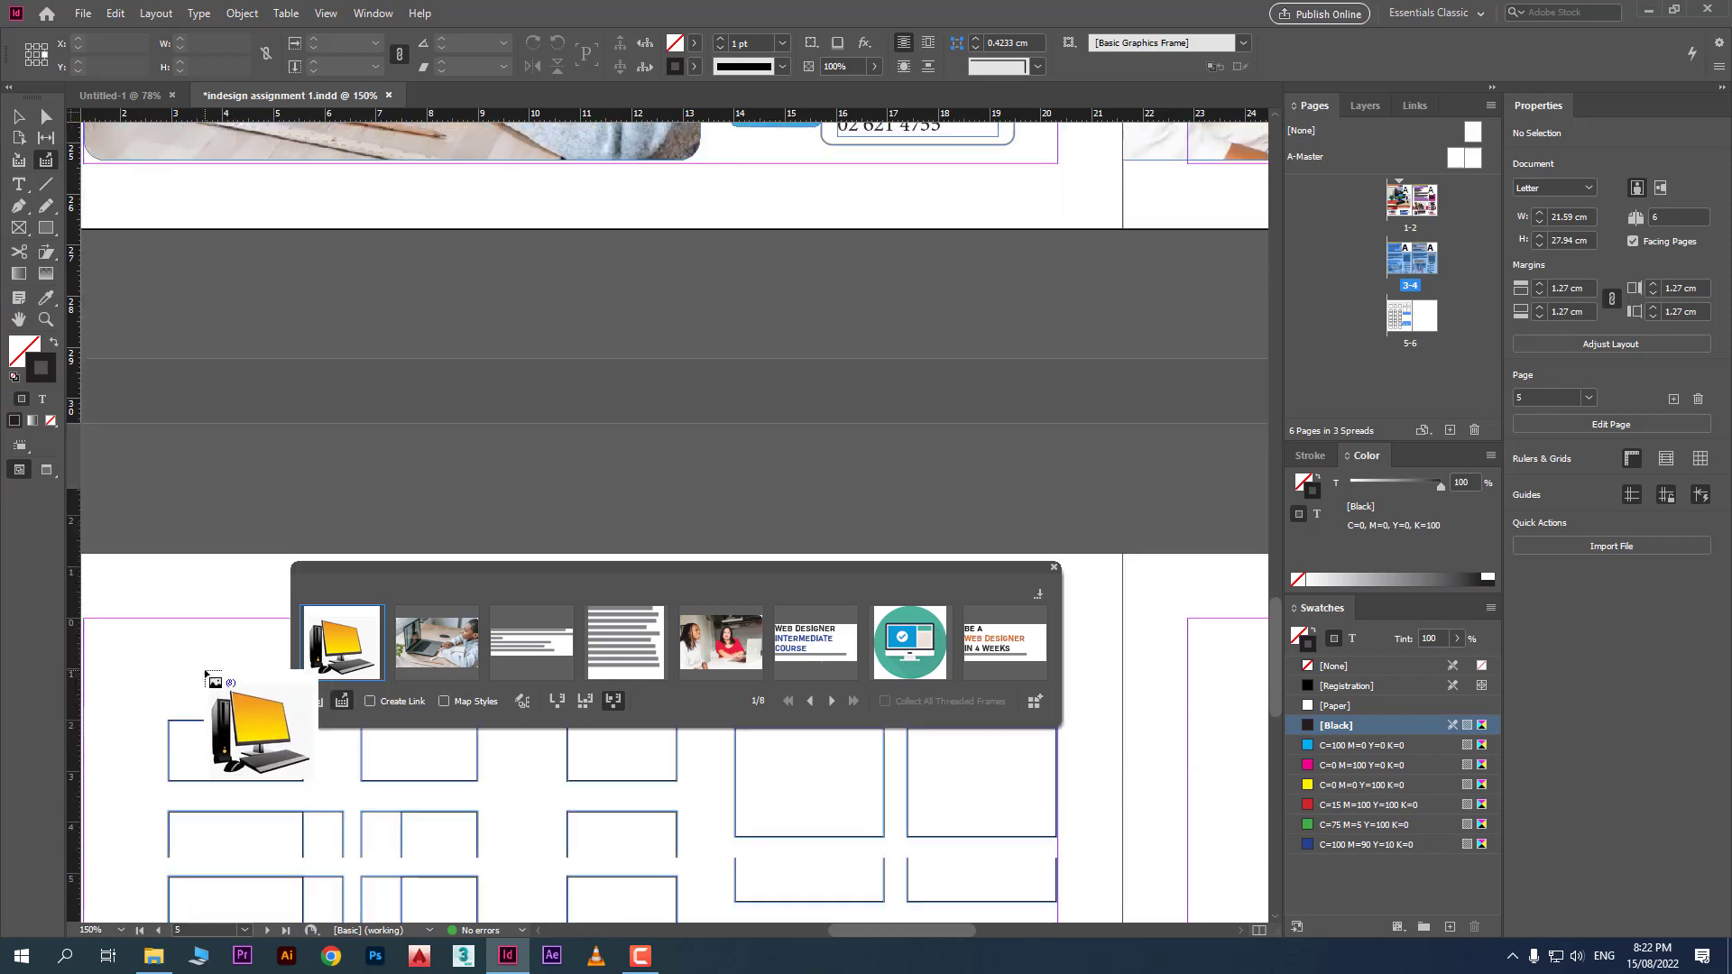
{"action": "scroll", "coordinate": [206, 674], "scroll_direction": "down", "scroll_amount": 3}
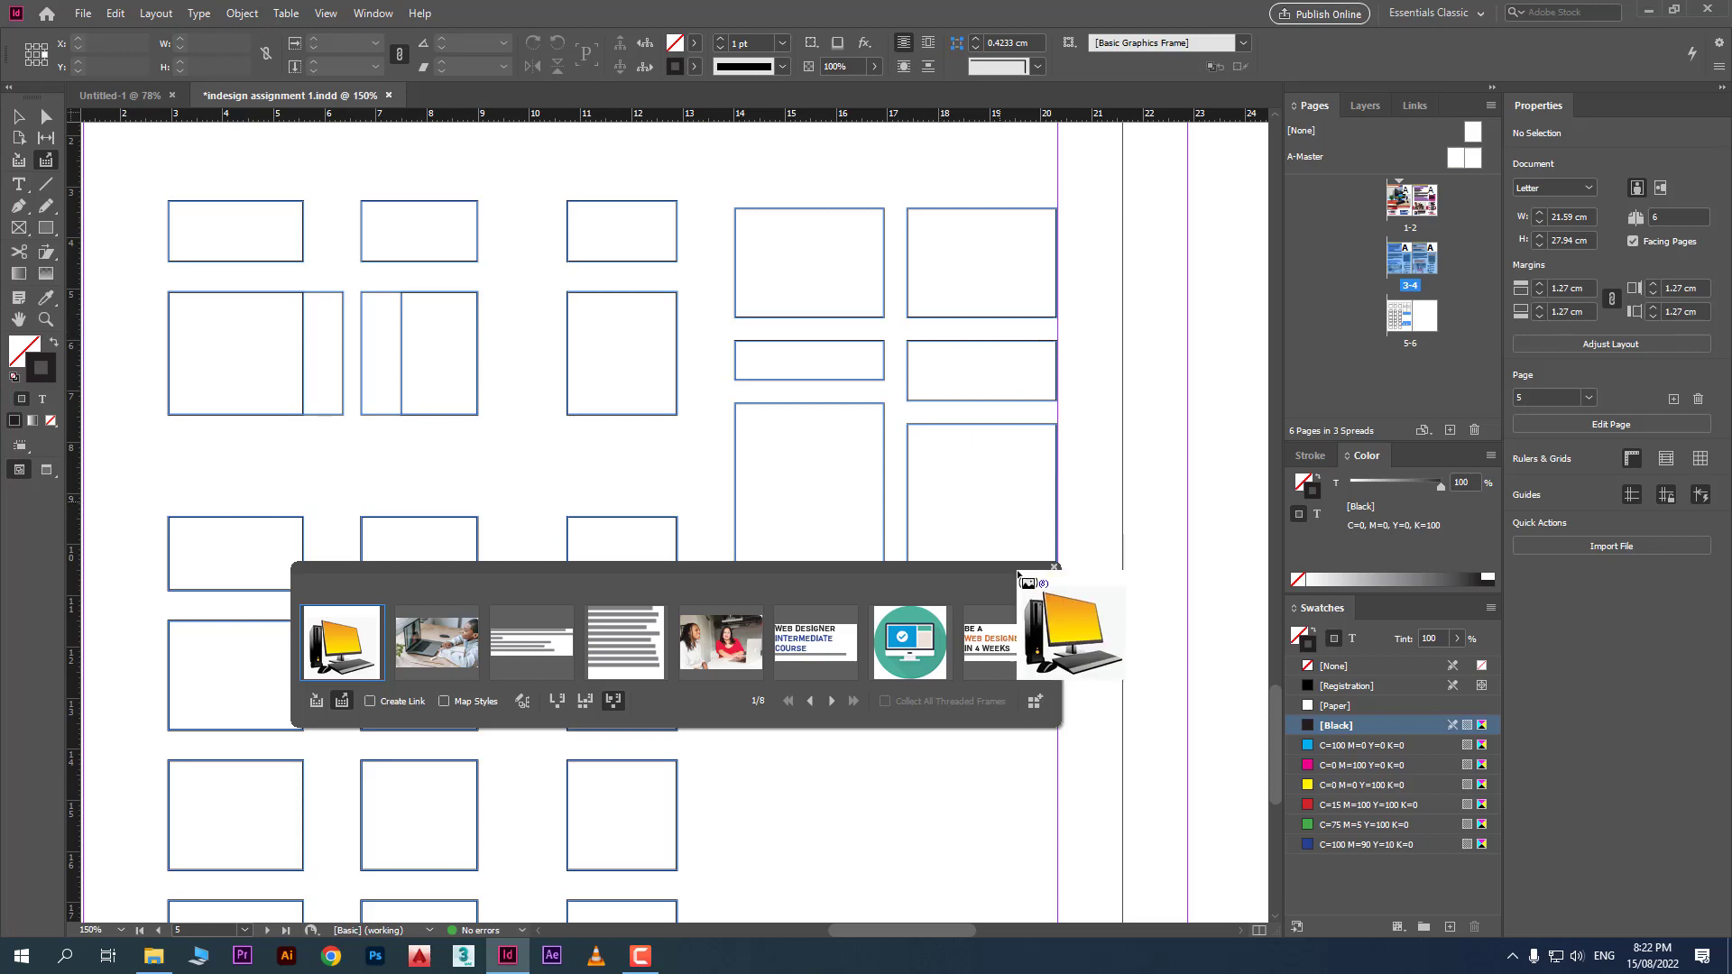
{"action": "left_click_drag", "start_coordinate": [927, 932], "coordinate": [1051, 936]}
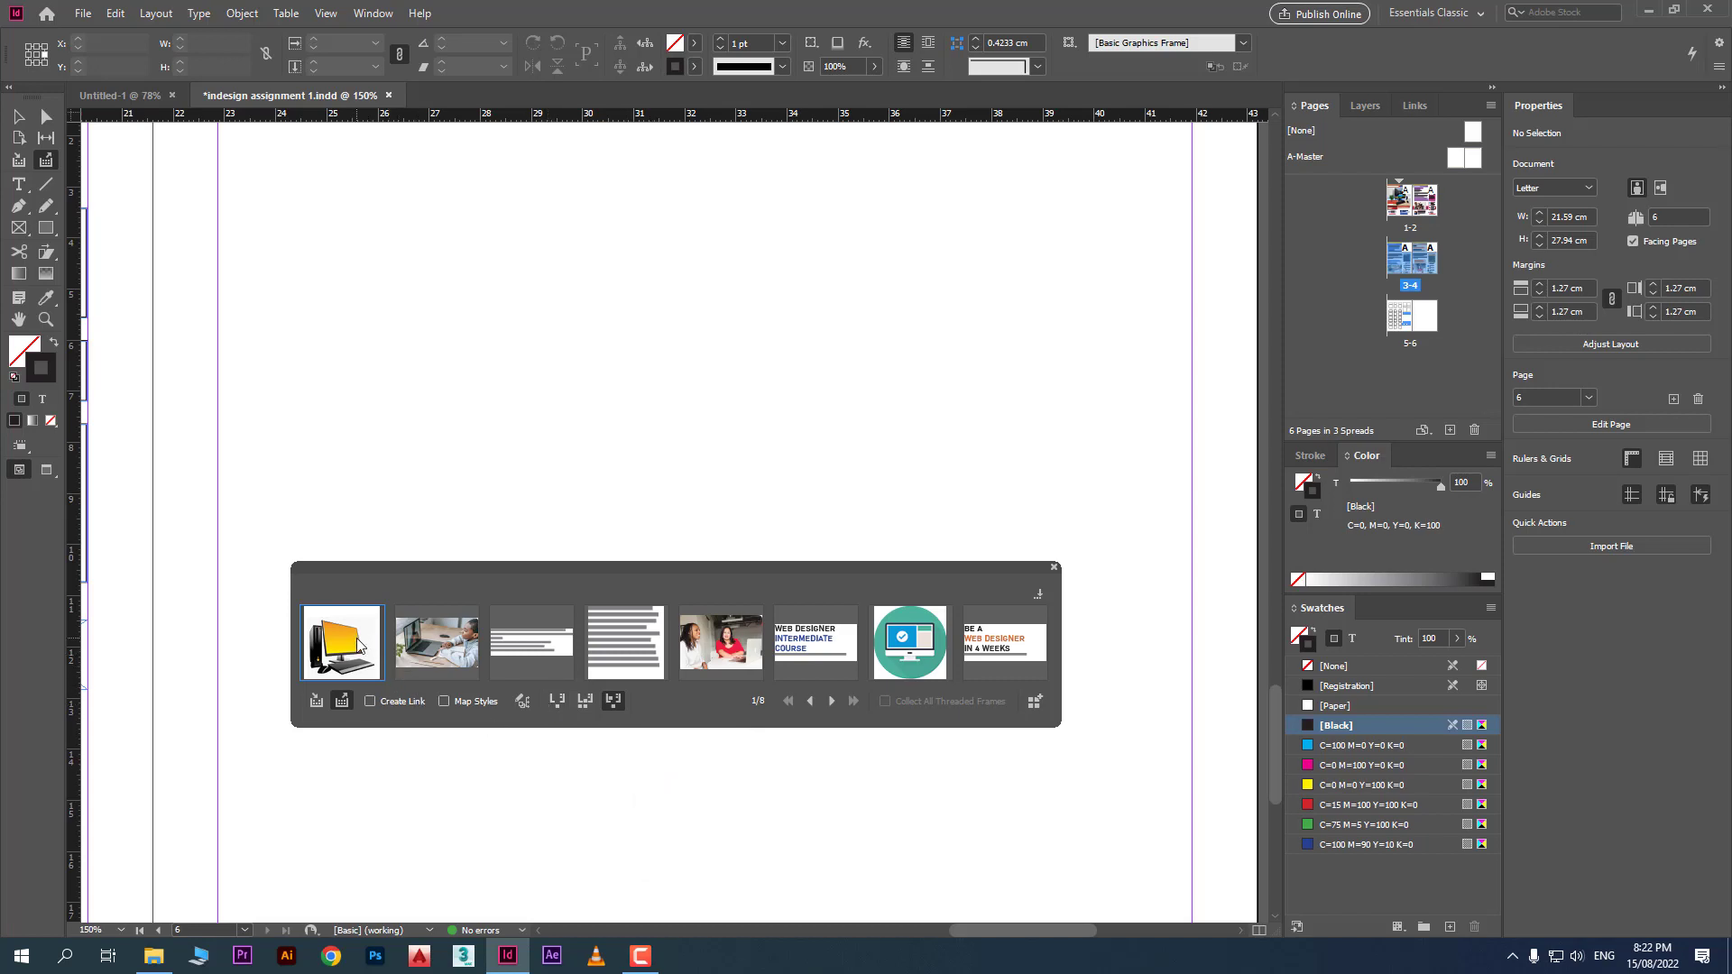
{"action": "left_click", "coordinate": [559, 703]}
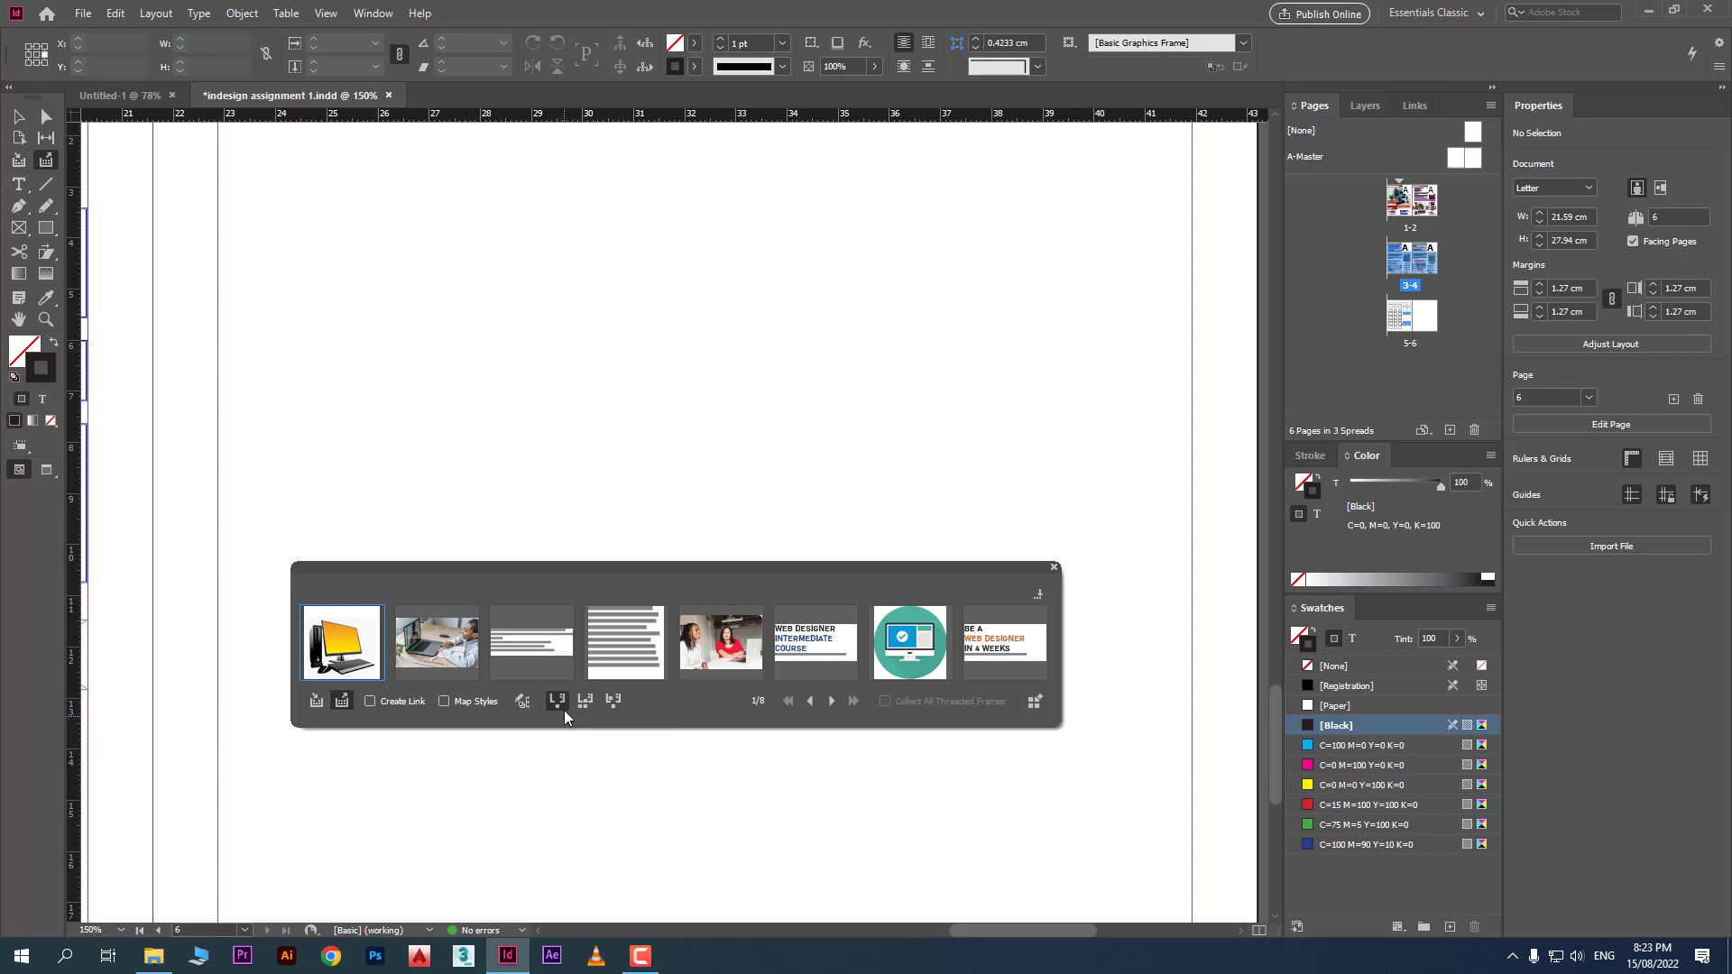
{"action": "left_click", "coordinate": [237, 158]}
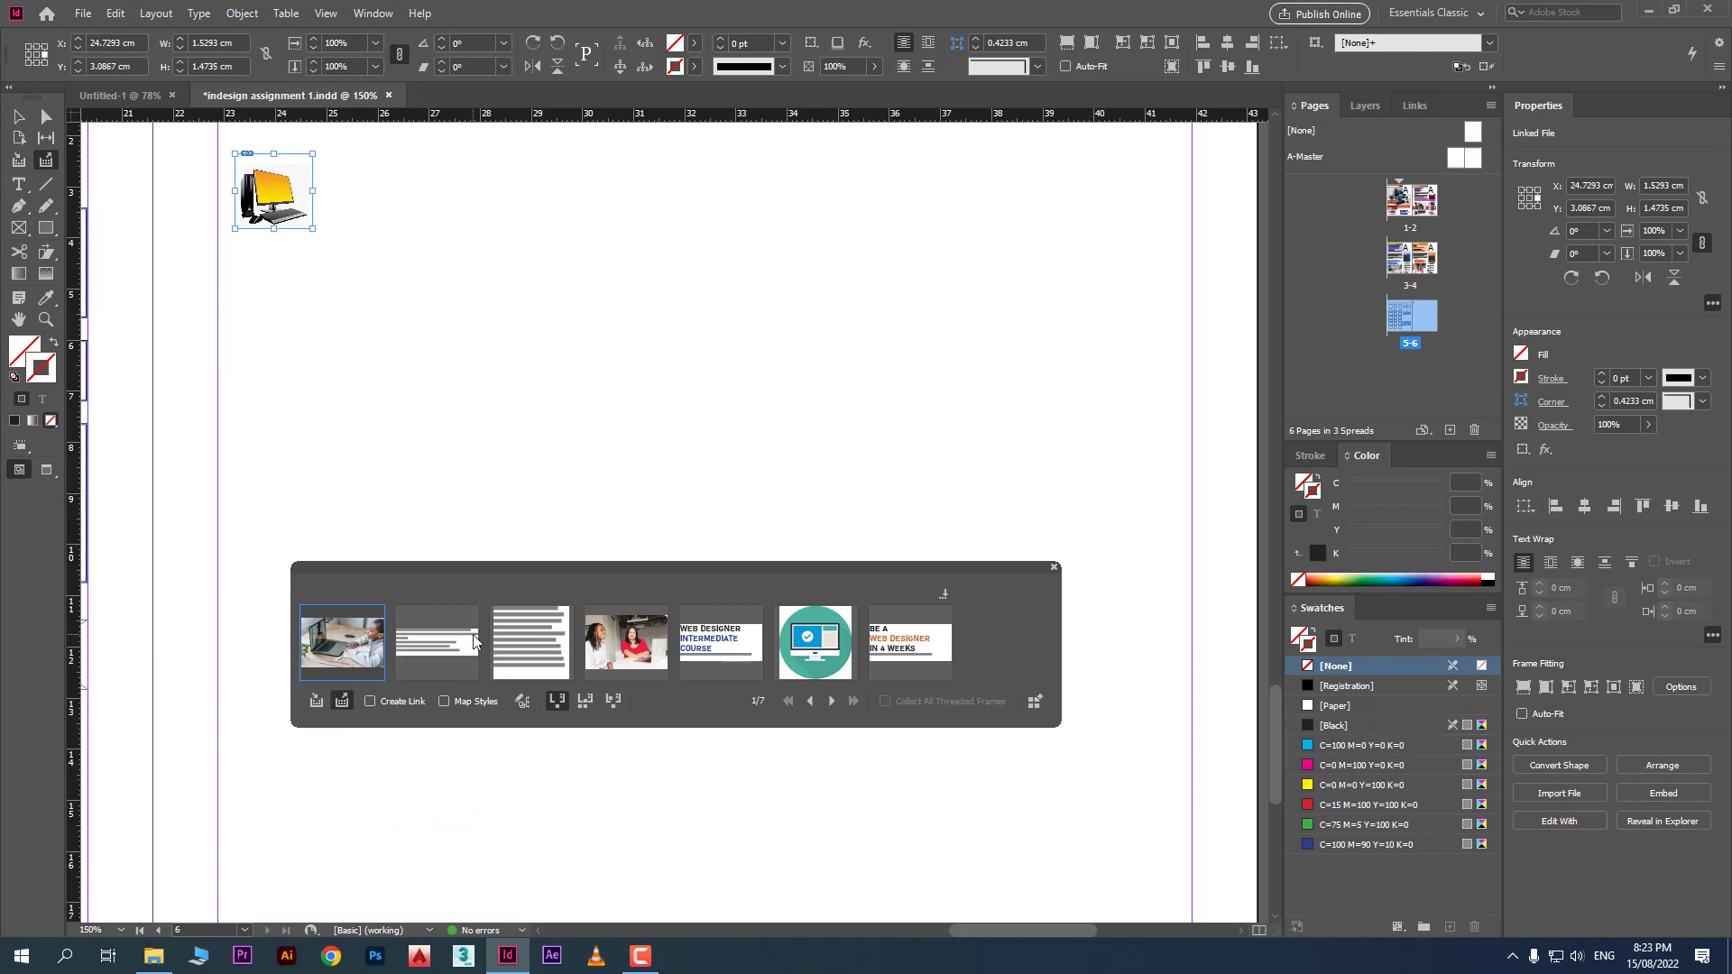
Place the laptop photo beside the computer picture on page 6, keeping it loaded in the conveyor for multiple placements
{"action": "left_click", "coordinate": [586, 704]}
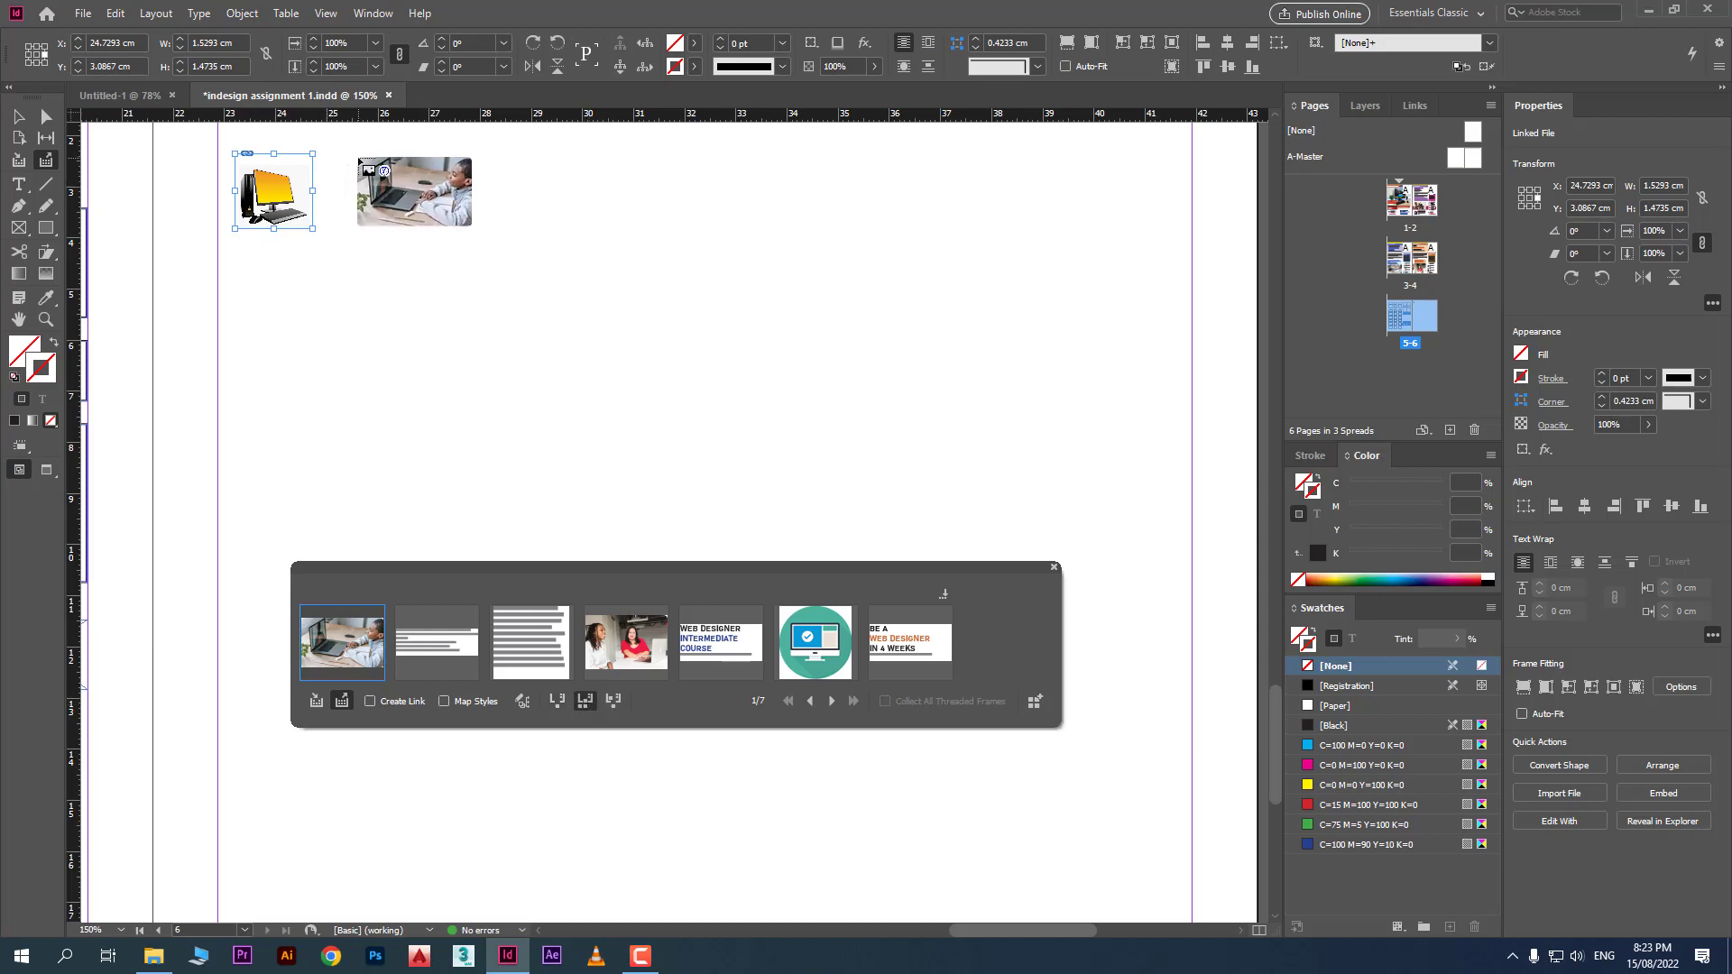
{"action": "left_click", "coordinate": [359, 158]}
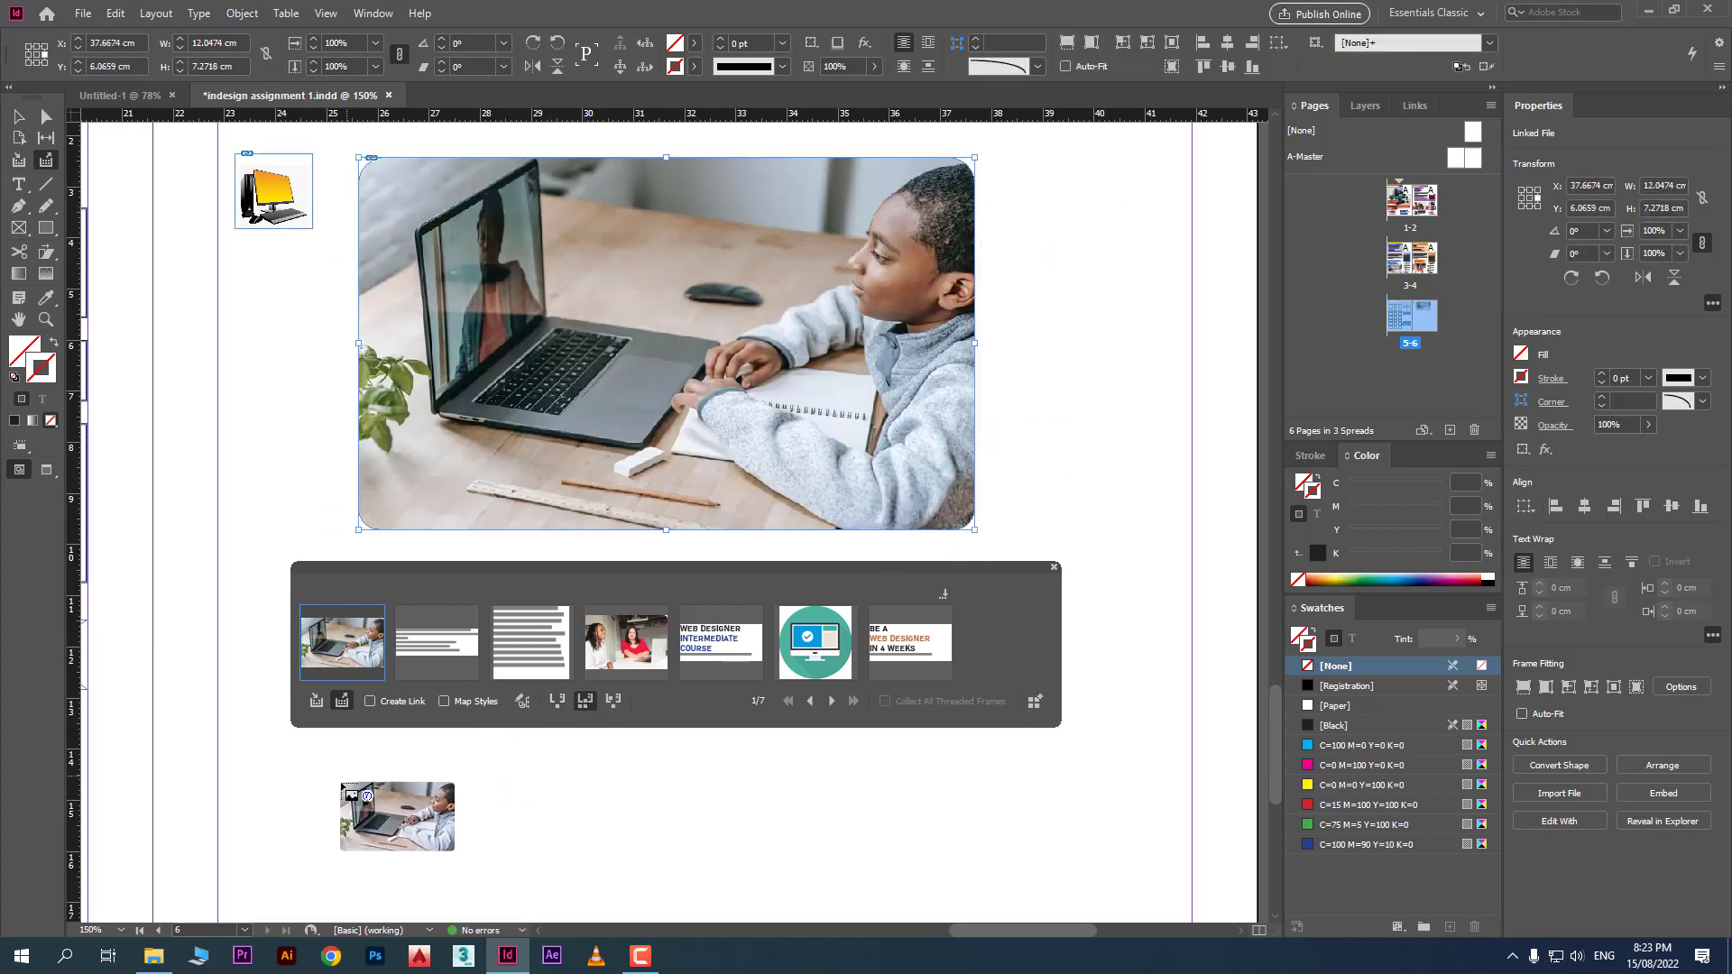
Place another laptop photo lower on page 6, and the lorem ipsum text under the first photo with placed items kept at the conveyor's end
{"action": "left_click", "coordinate": [305, 775]}
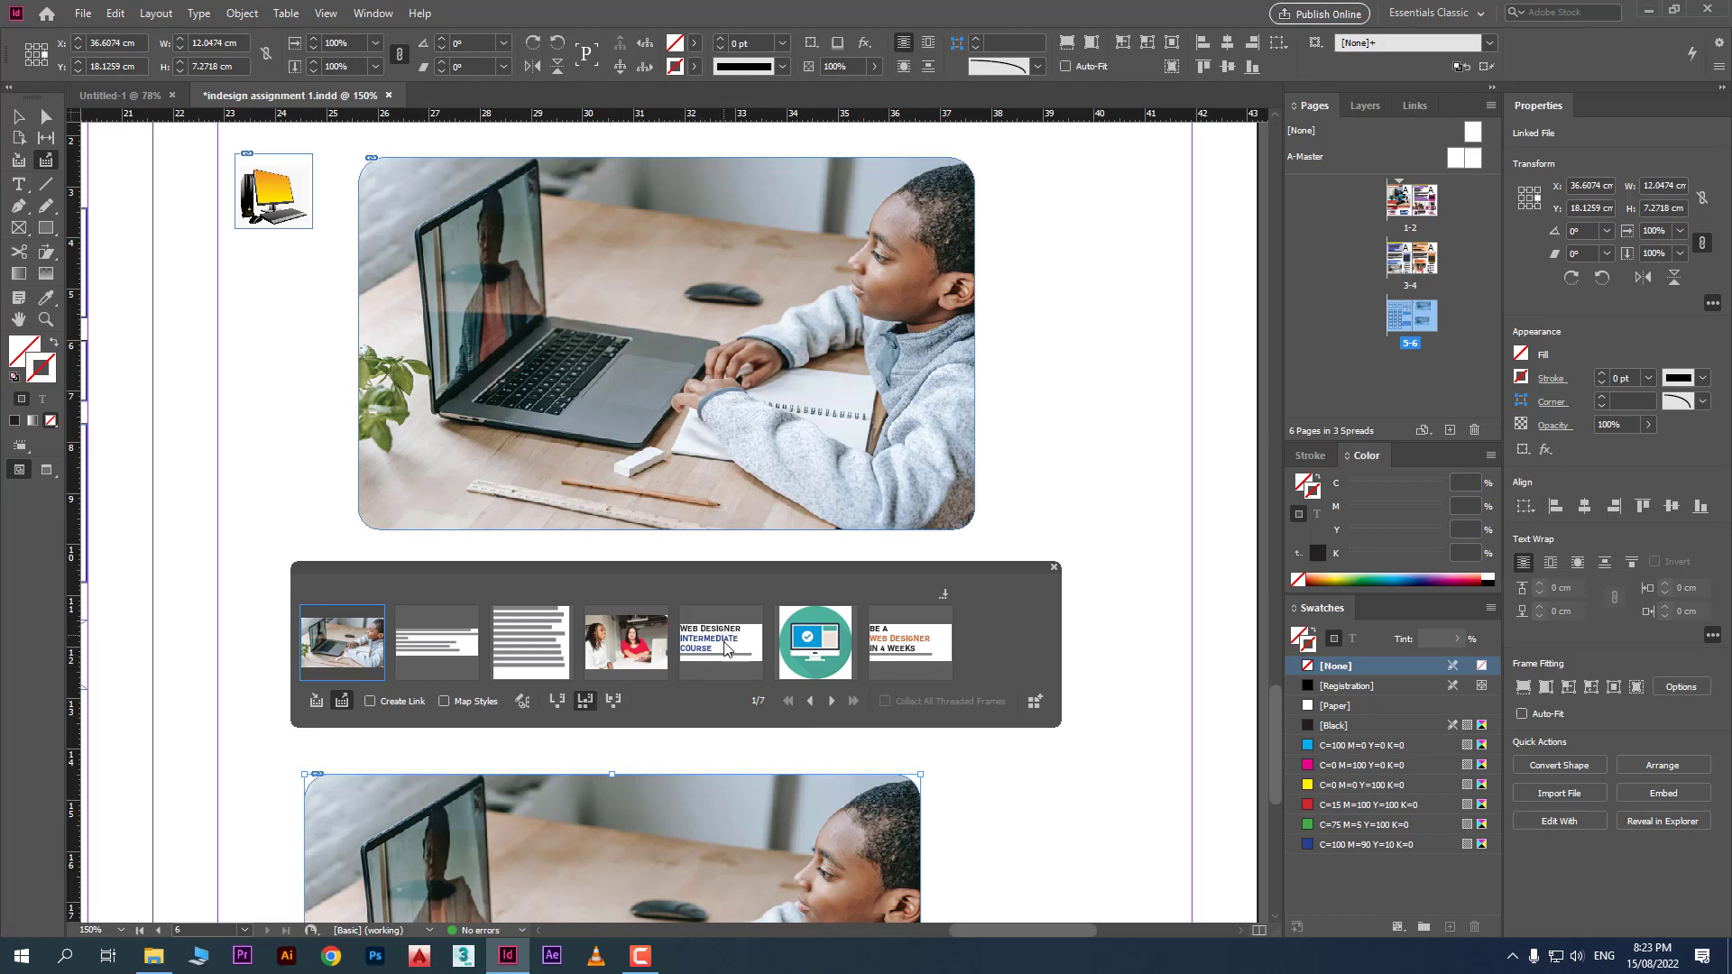
{"action": "left_click", "coordinate": [613, 702]}
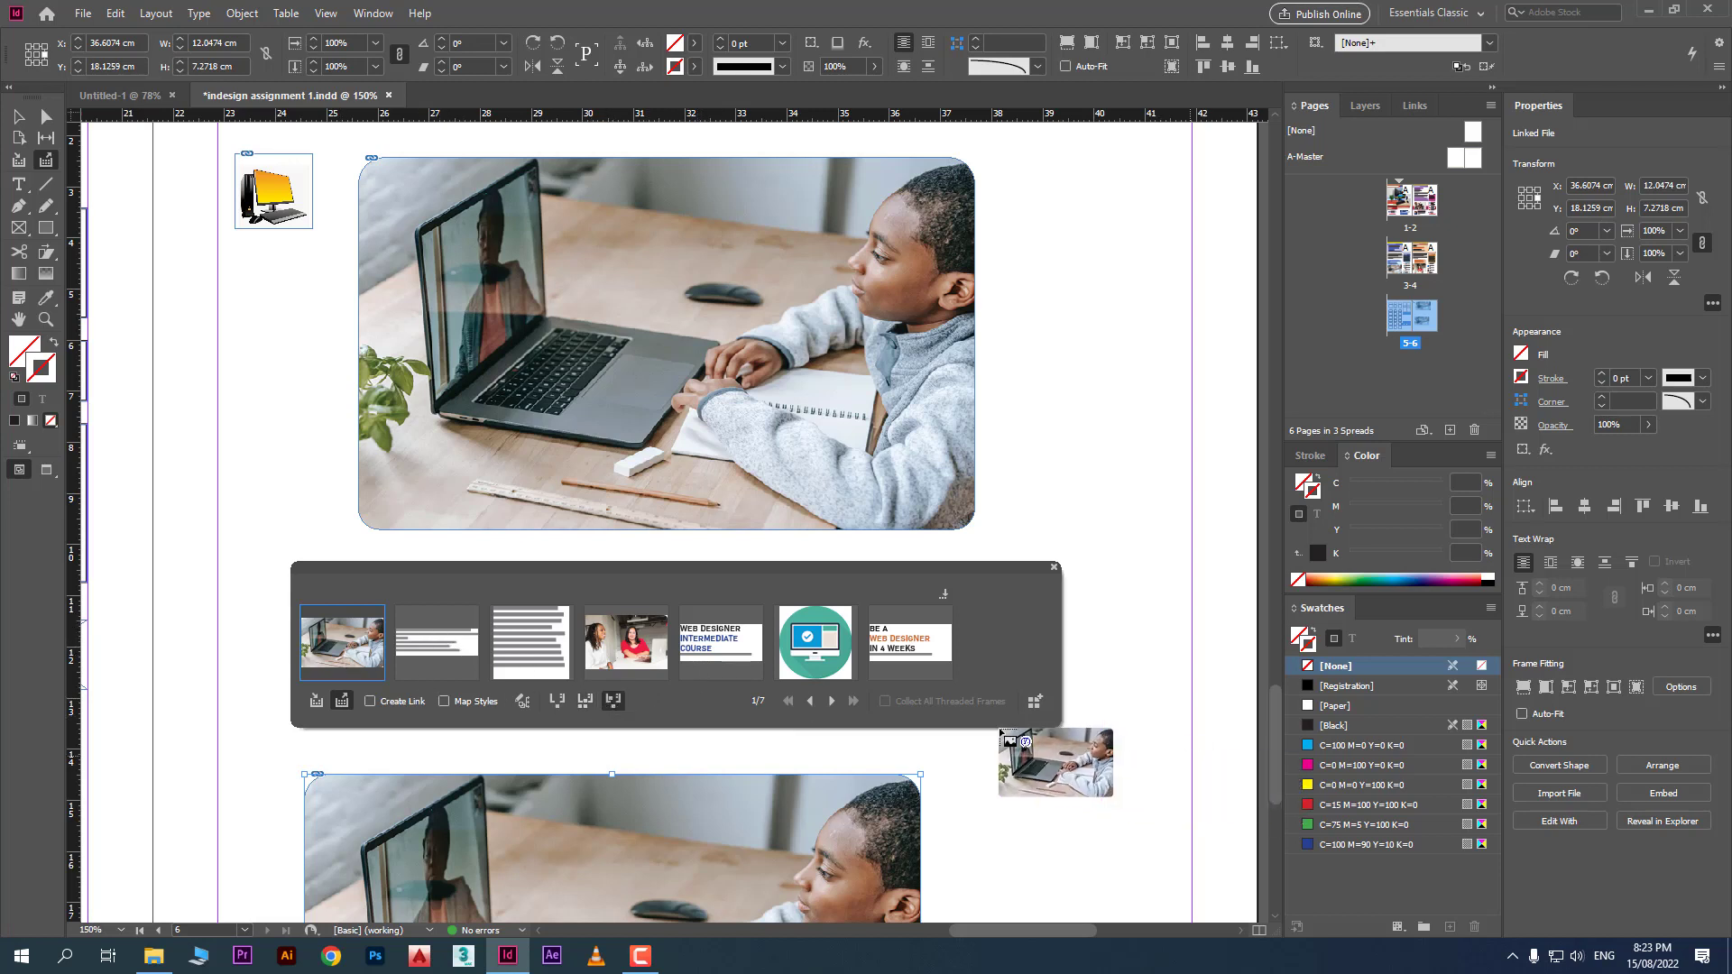
{"action": "left_click", "coordinate": [832, 702]}
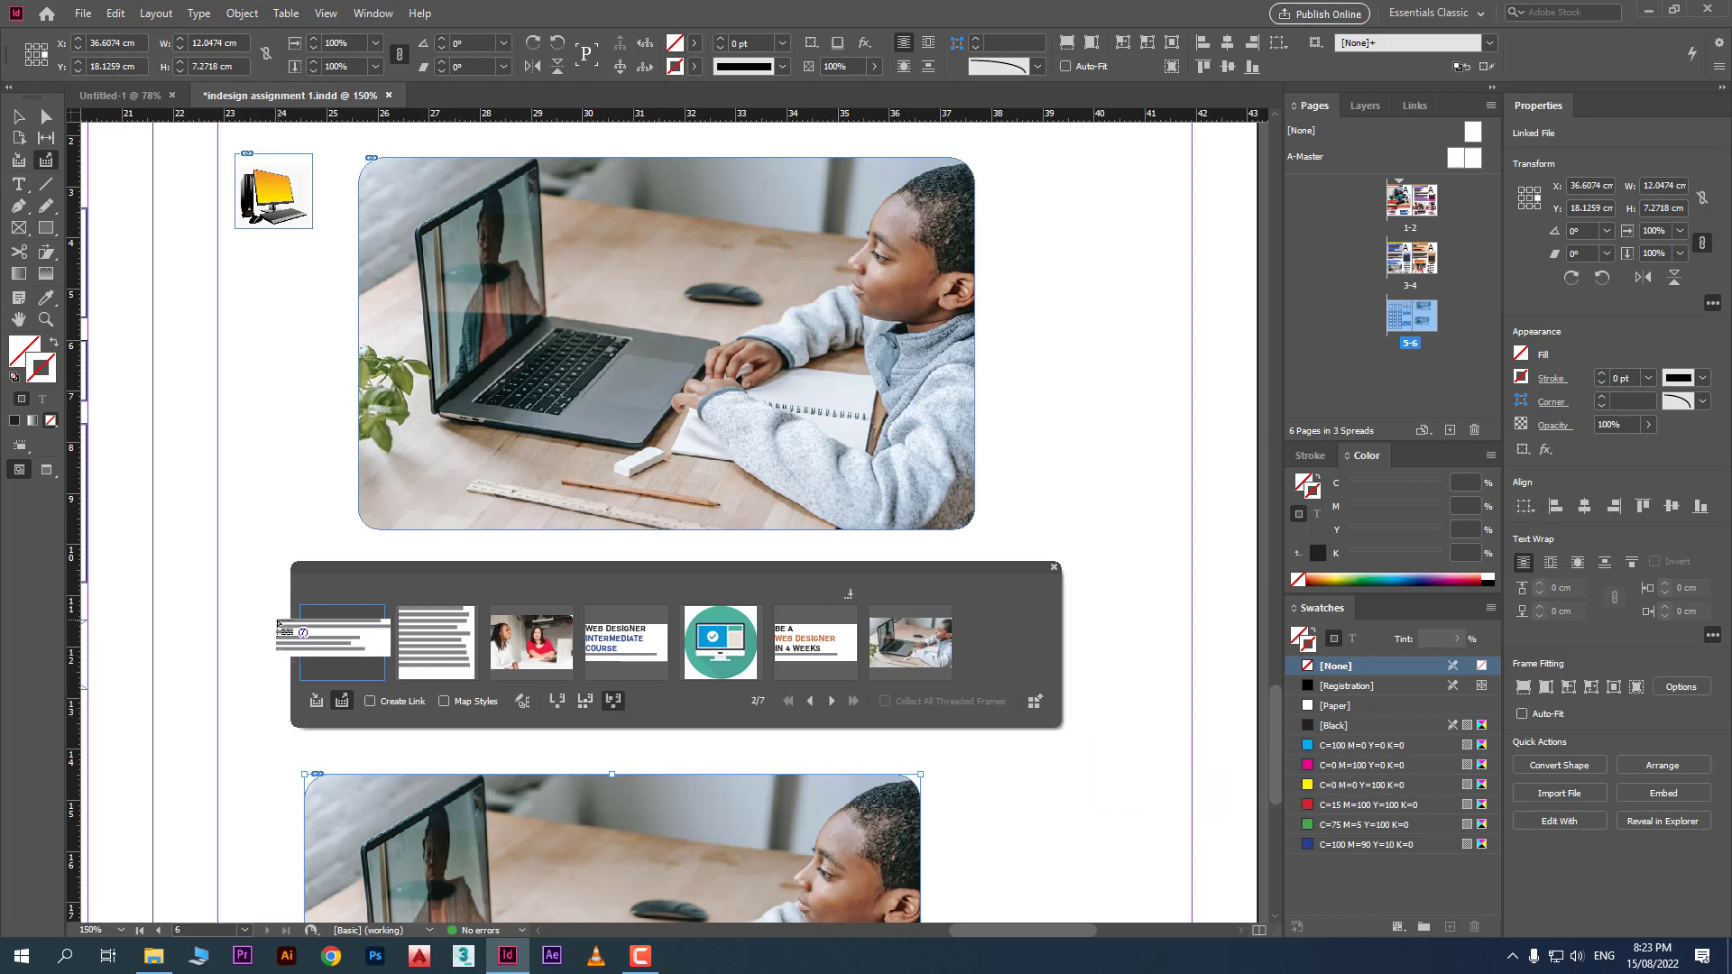
{"action": "left_click", "coordinate": [370, 544]}
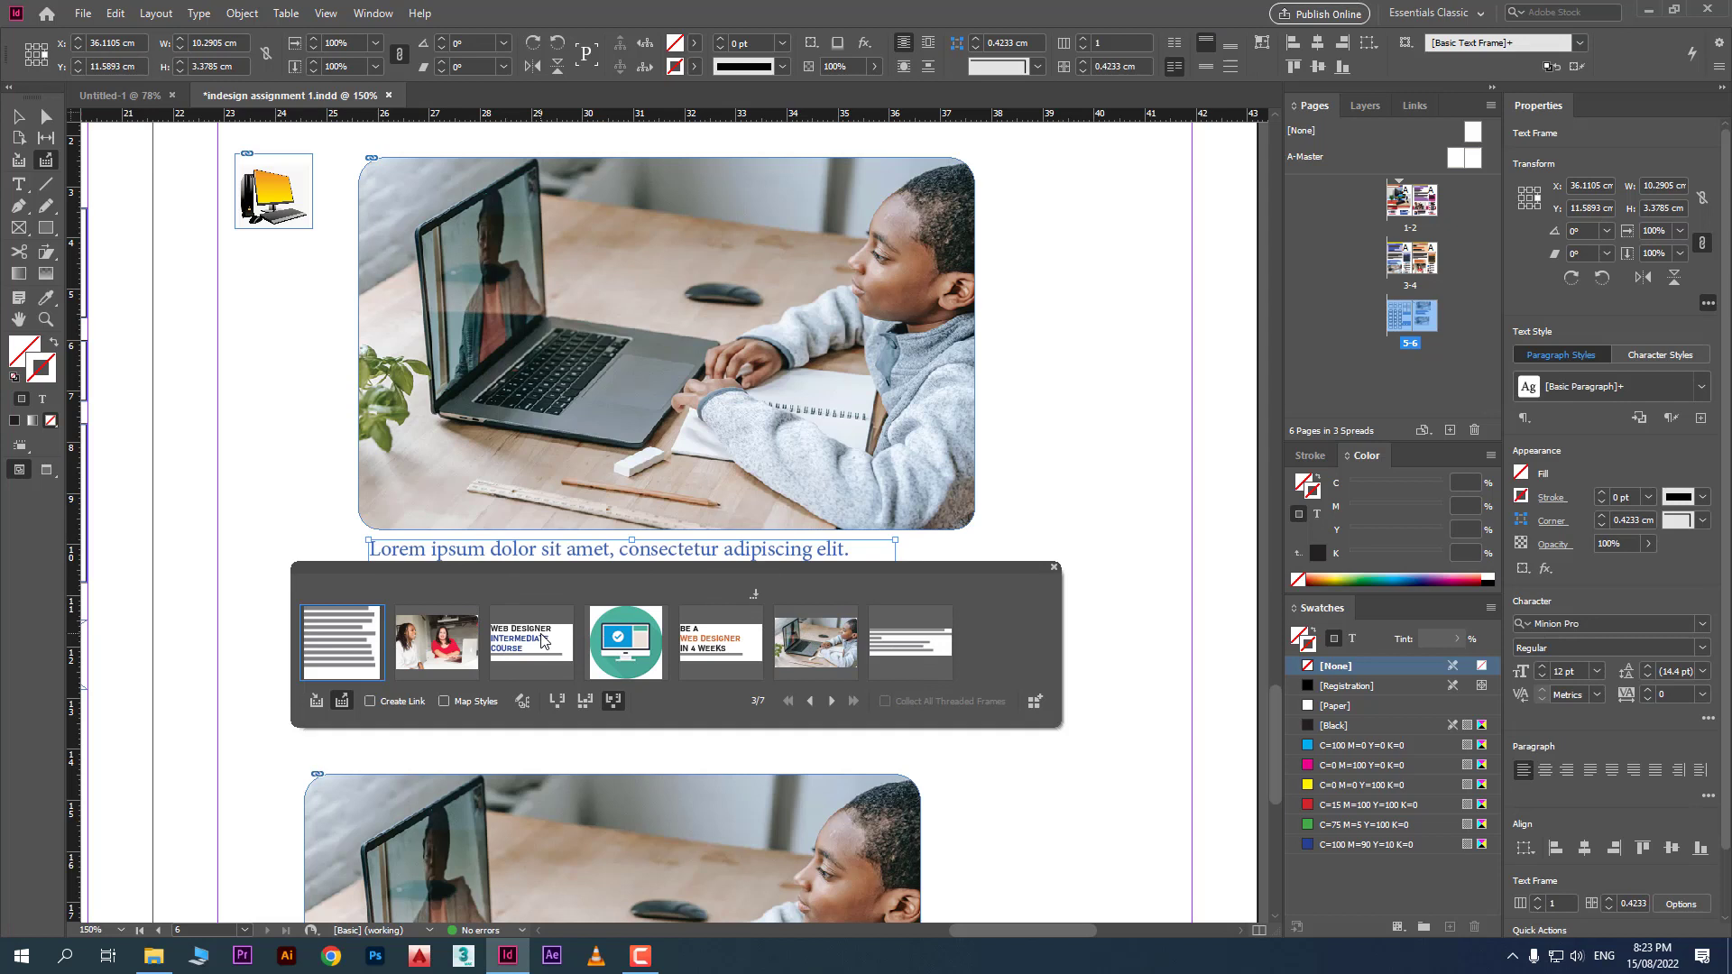
Place the Web Designer Intermediate Course title, the round monitor graphic and the Be a Web Designer in 4 Weeks title beside the laptop photo
{"action": "left_click", "coordinate": [831, 703]}
{"action": "left_click", "coordinate": [831, 703]}
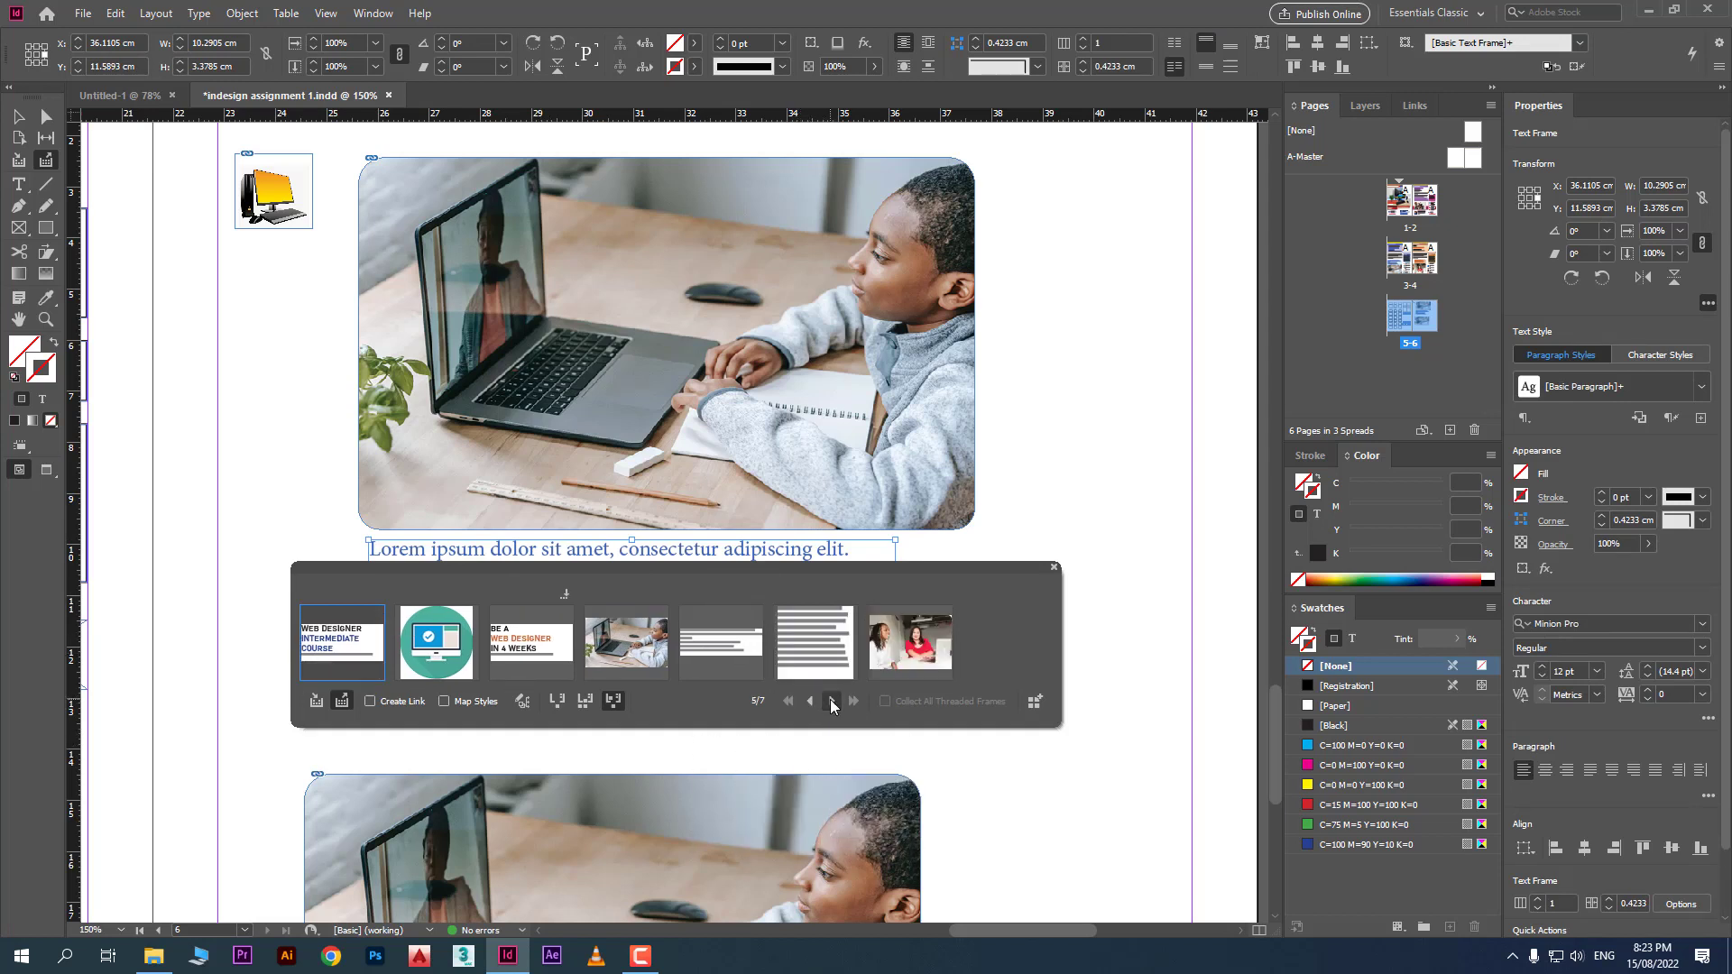
{"action": "left_click", "coordinate": [1026, 165]}
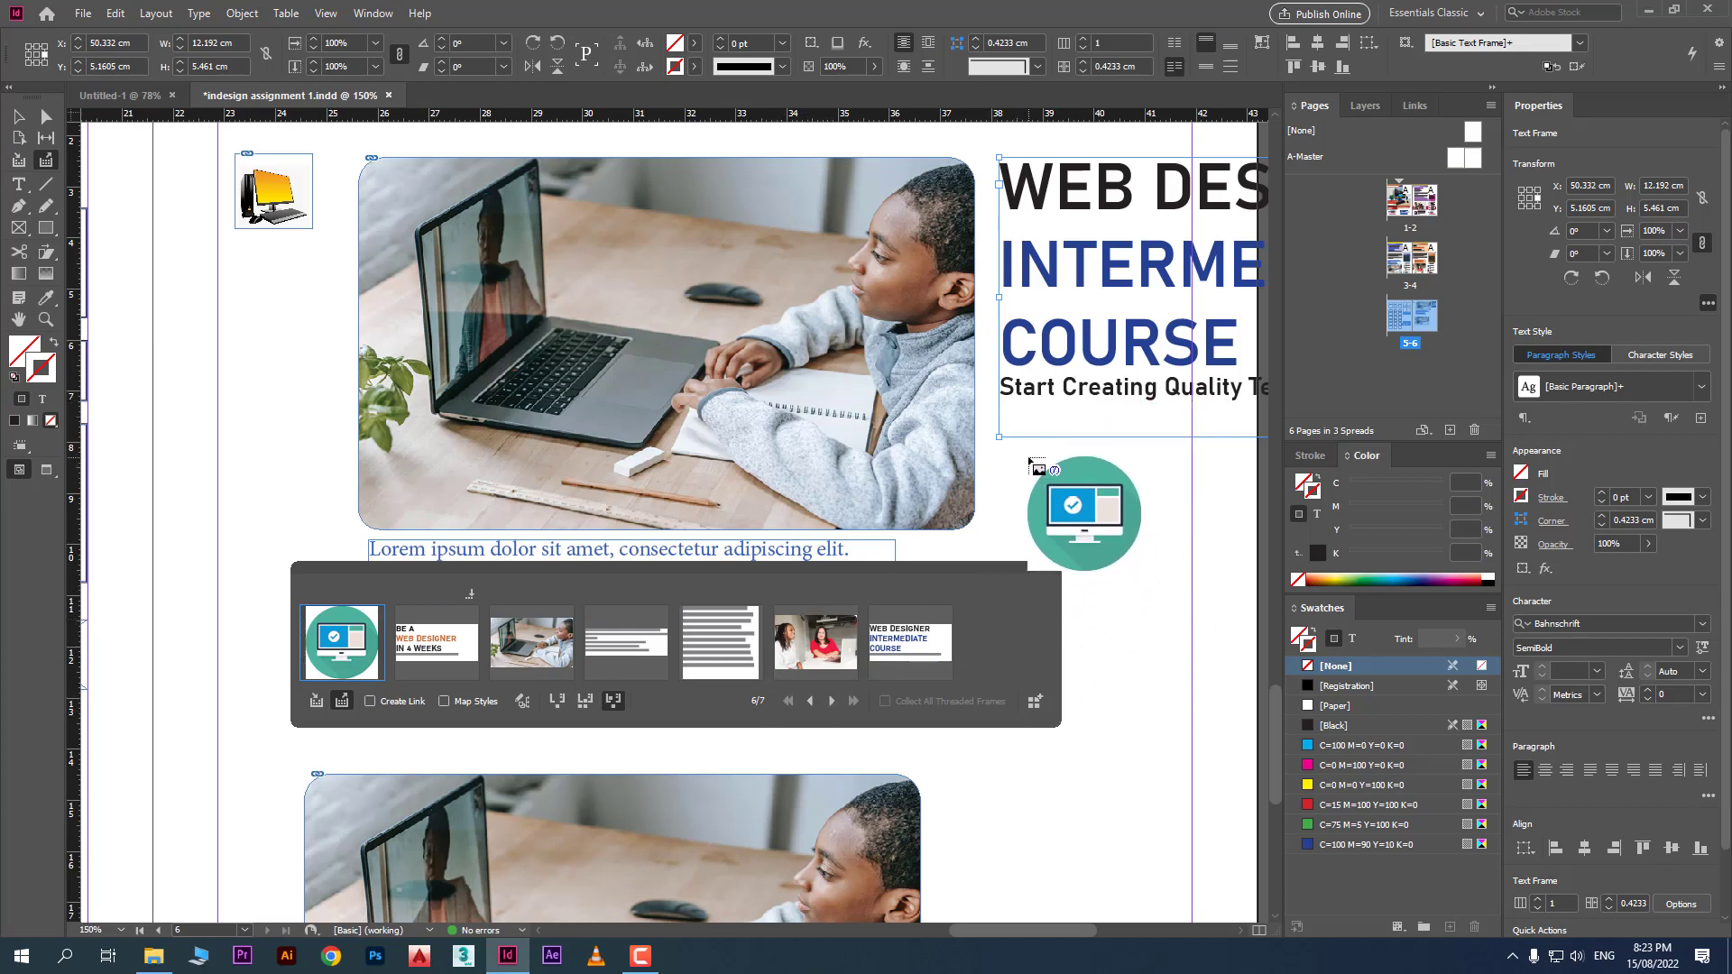
{"action": "left_click", "coordinate": [1024, 530]}
{"action": "left_click", "coordinate": [1074, 660]}
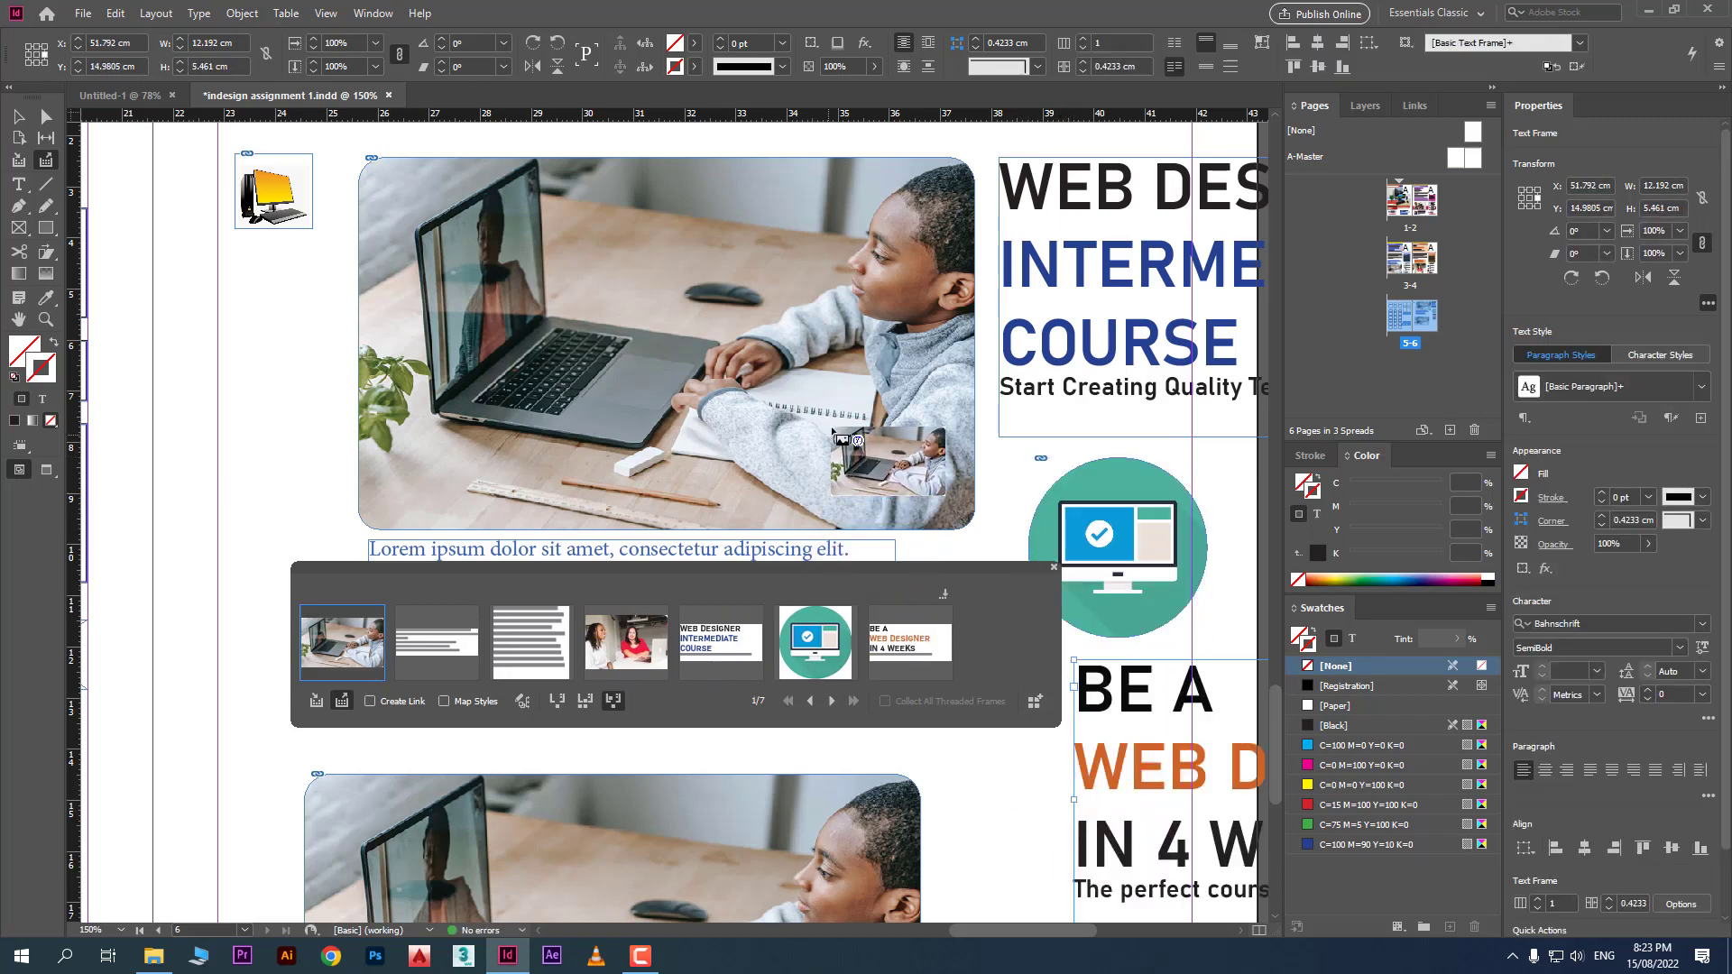
Load the objects from page 1 into the content conveyor
{"action": "scroll", "coordinate": [844, 440], "scroll_direction": "down", "scroll_amount": 1}
{"action": "scroll", "coordinate": [844, 439], "scroll_direction": "down", "scroll_amount": 4}
{"action": "scroll", "coordinate": [844, 440], "scroll_direction": "up", "scroll_amount": 3}
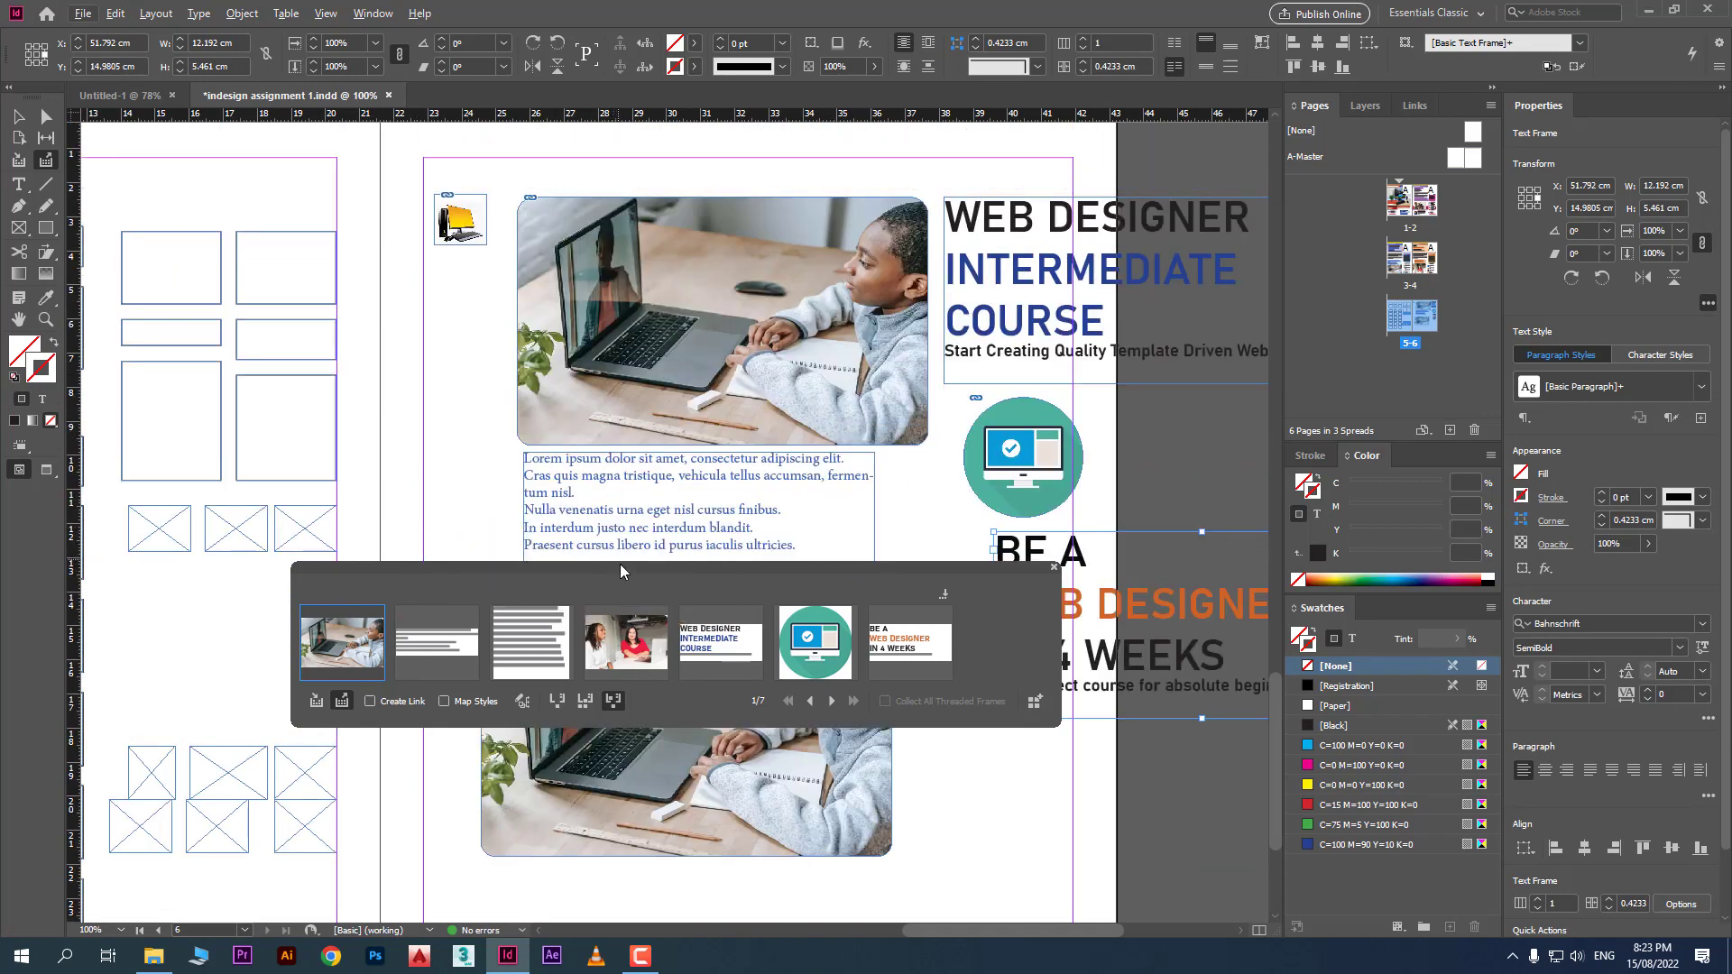
{"action": "left_click_drag", "start_coordinate": [623, 576], "coordinate": [626, 528]}
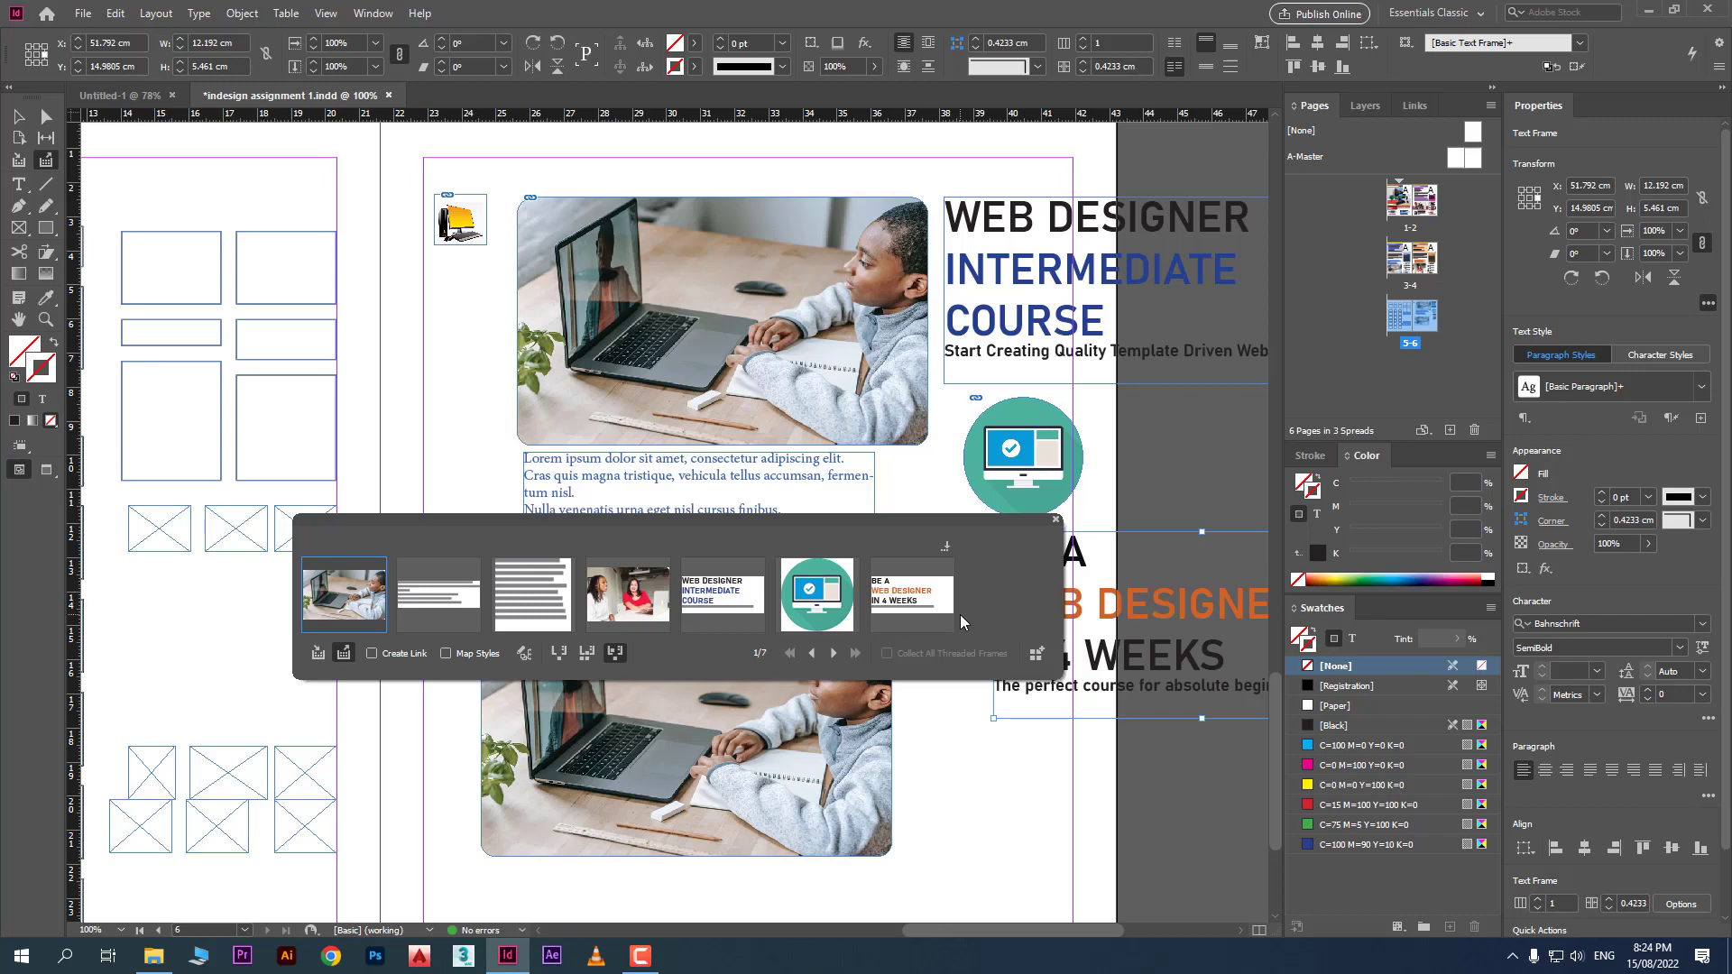
{"action": "left_click", "coordinate": [1038, 656]}
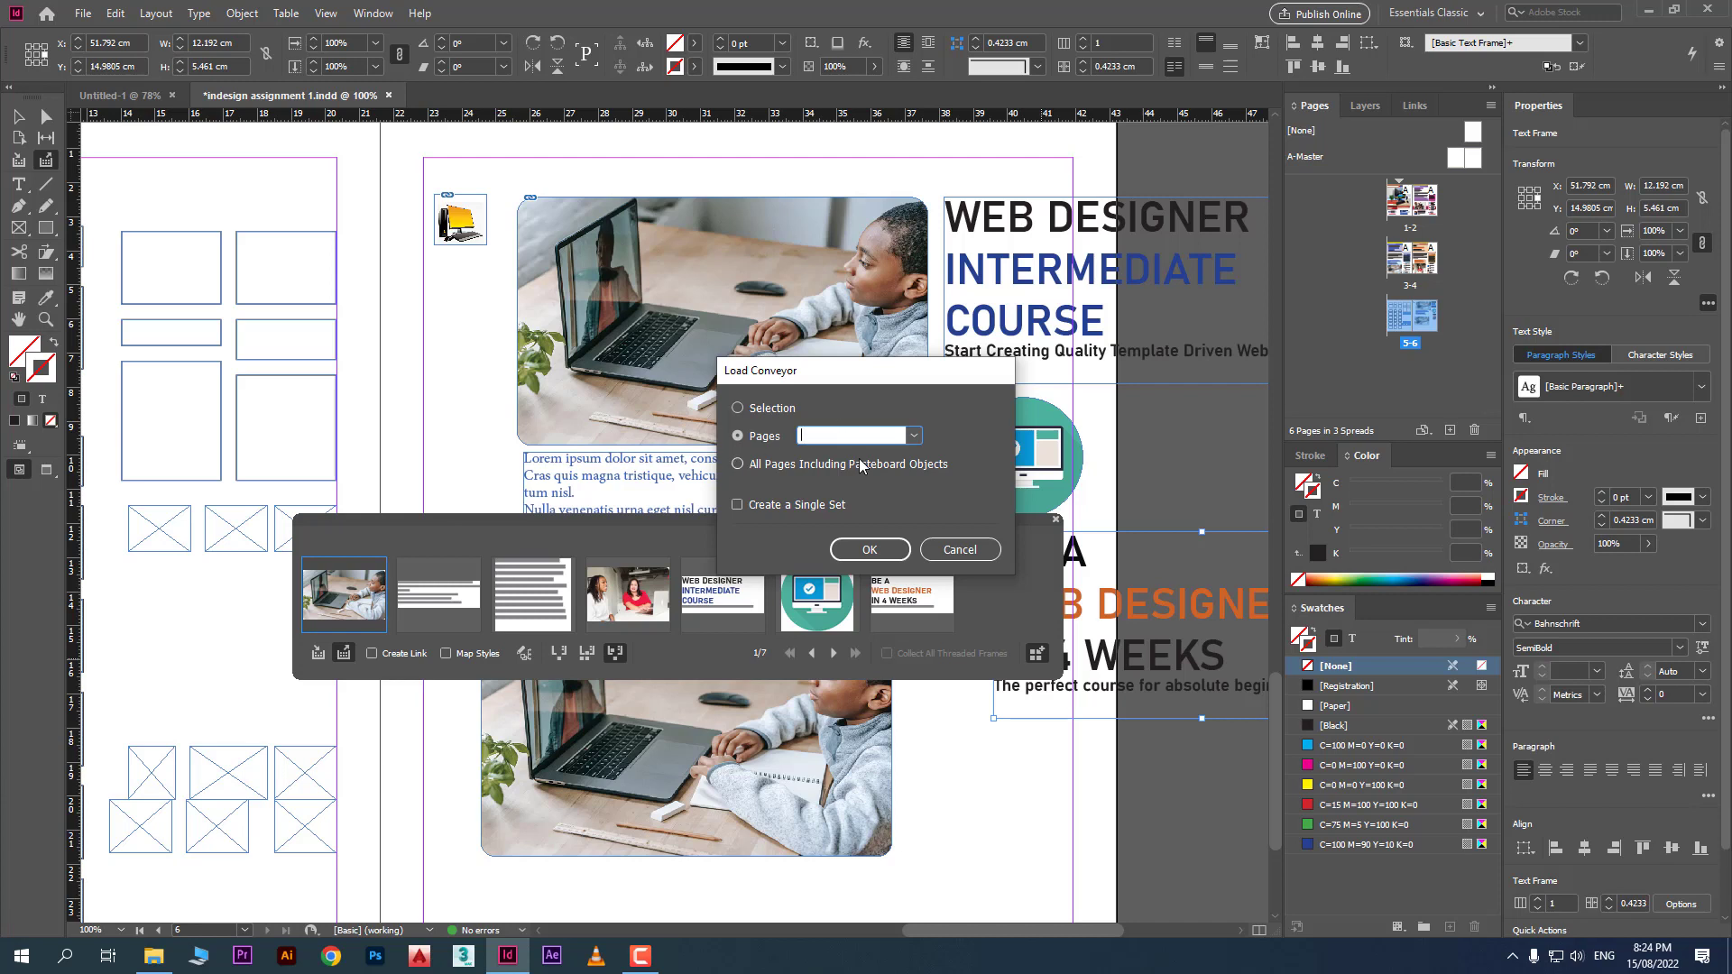
{"action": "type", "text": "1"}
{"action": "left_click", "coordinate": [774, 412]}
{"action": "left_click", "coordinate": [774, 437]}
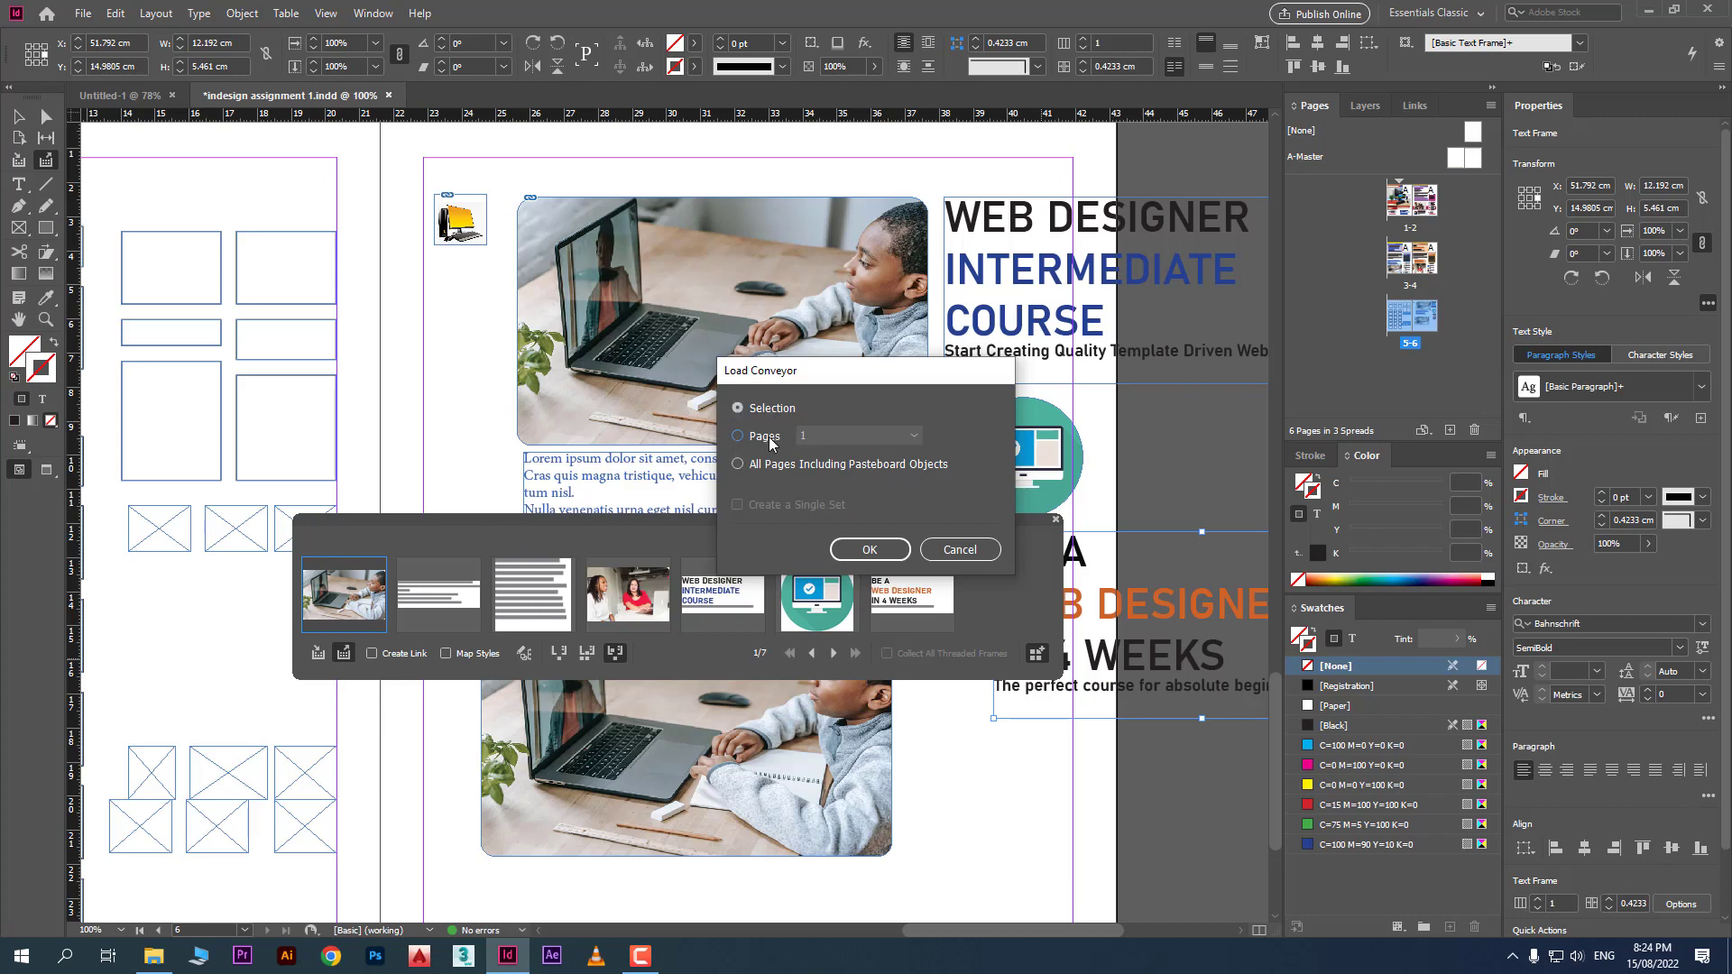
{"action": "left_click", "coordinate": [876, 549]}
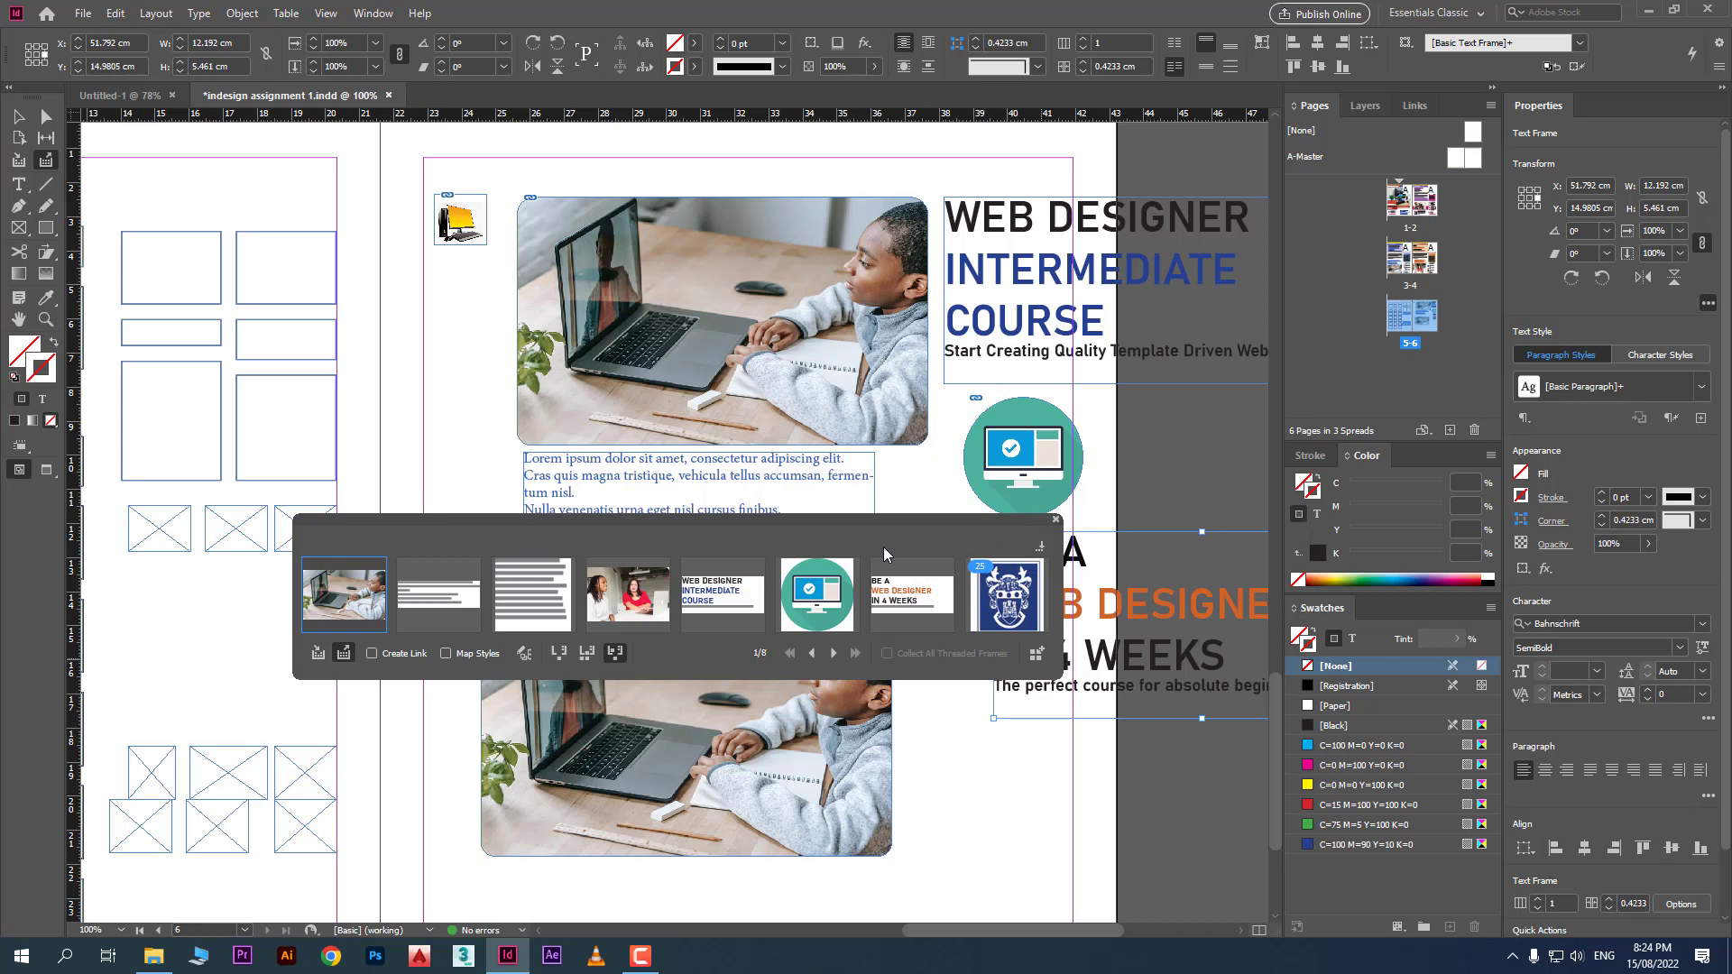
Advance the content conveyor to the photo of the two women
{"action": "left_click", "coordinate": [843, 653]}
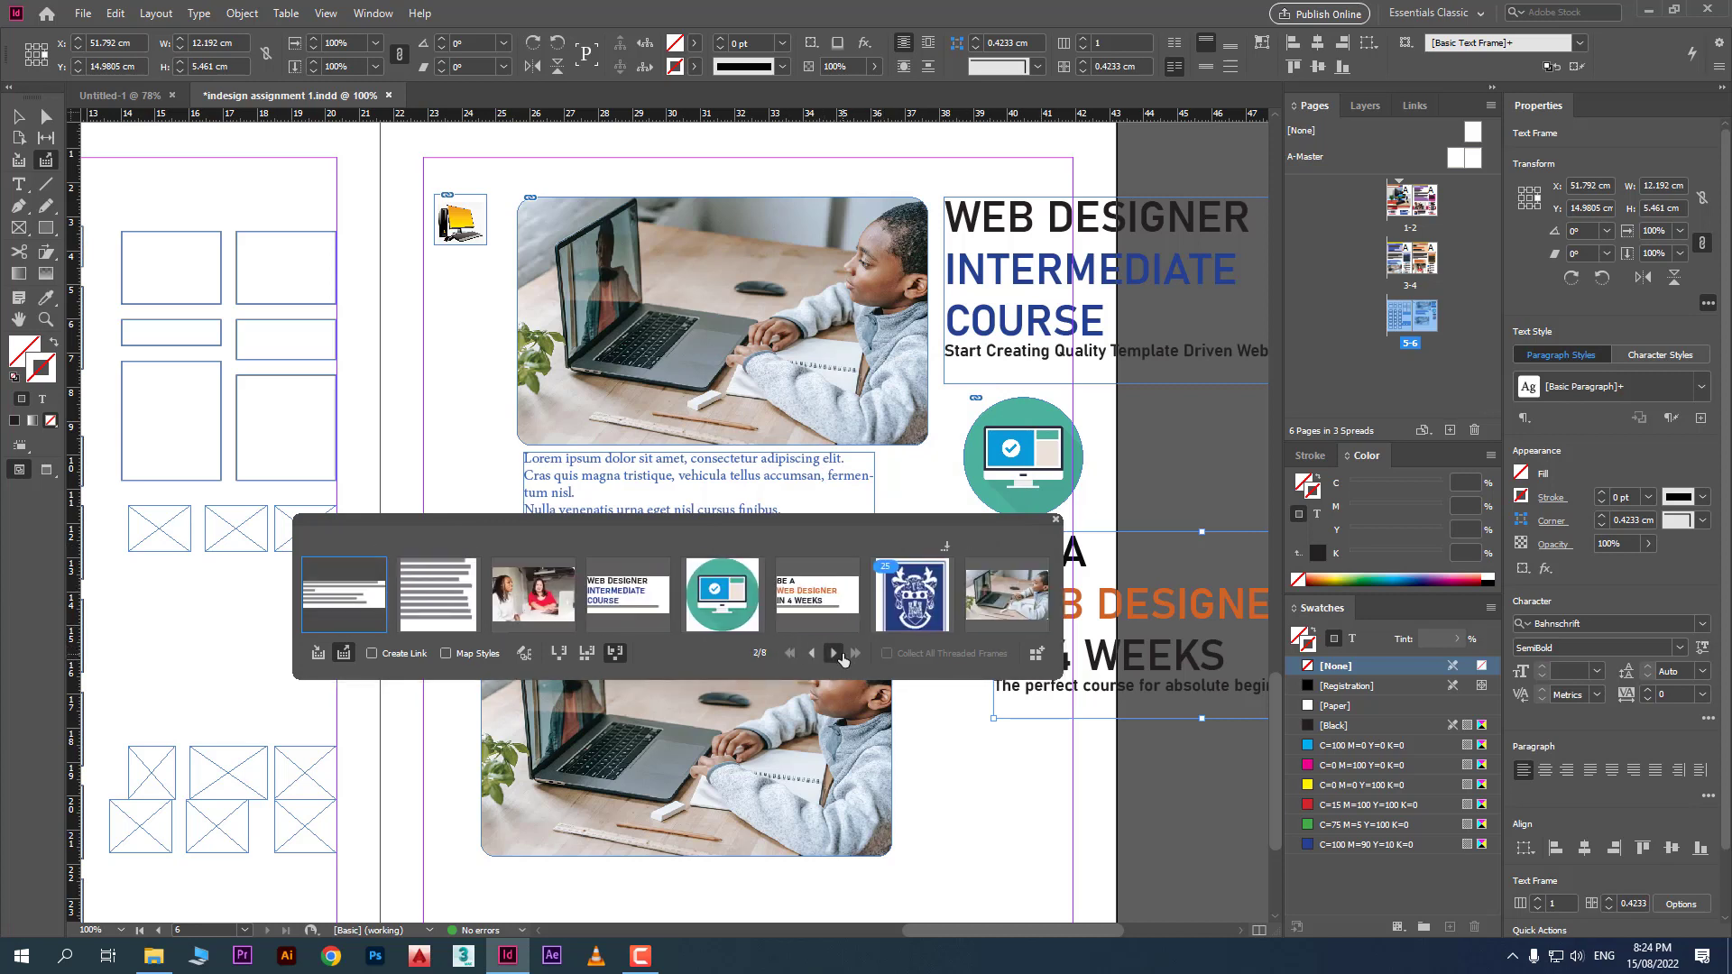
{"action": "left_click", "coordinate": [842, 653]}
{"action": "left_click", "coordinate": [842, 653]}
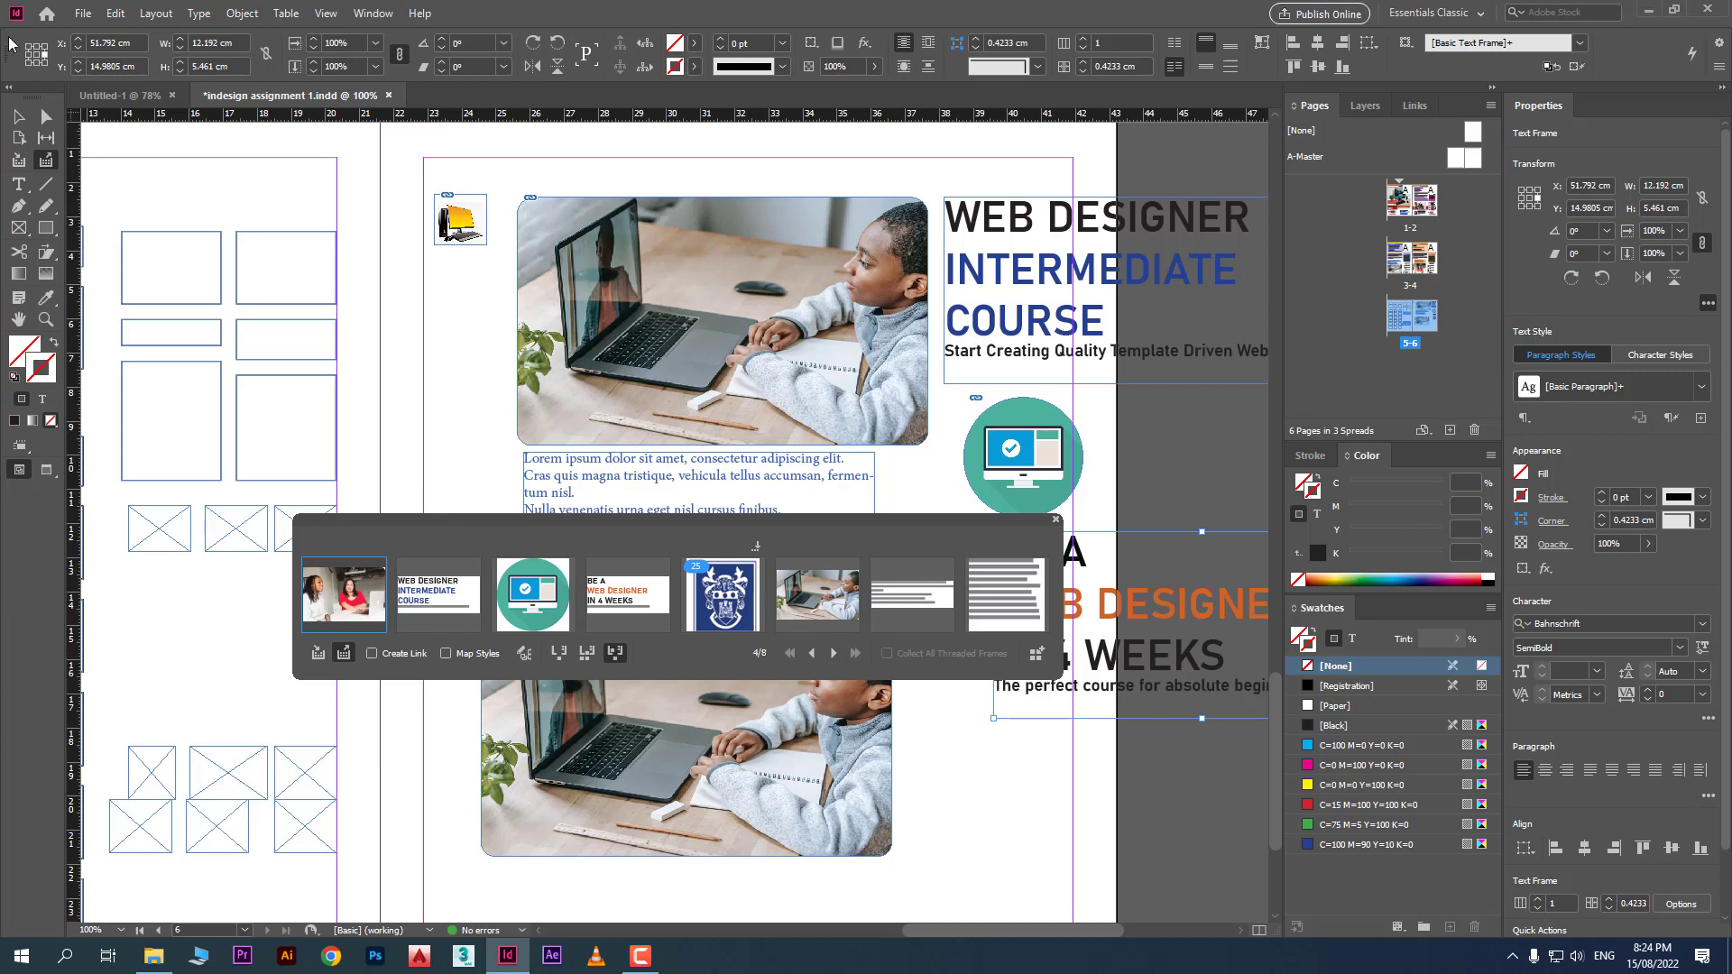
Create a new document from the A4 print preset
{"action": "left_click", "coordinate": [83, 13]}
{"action": "mouse_move", "coordinate": [115, 39]}
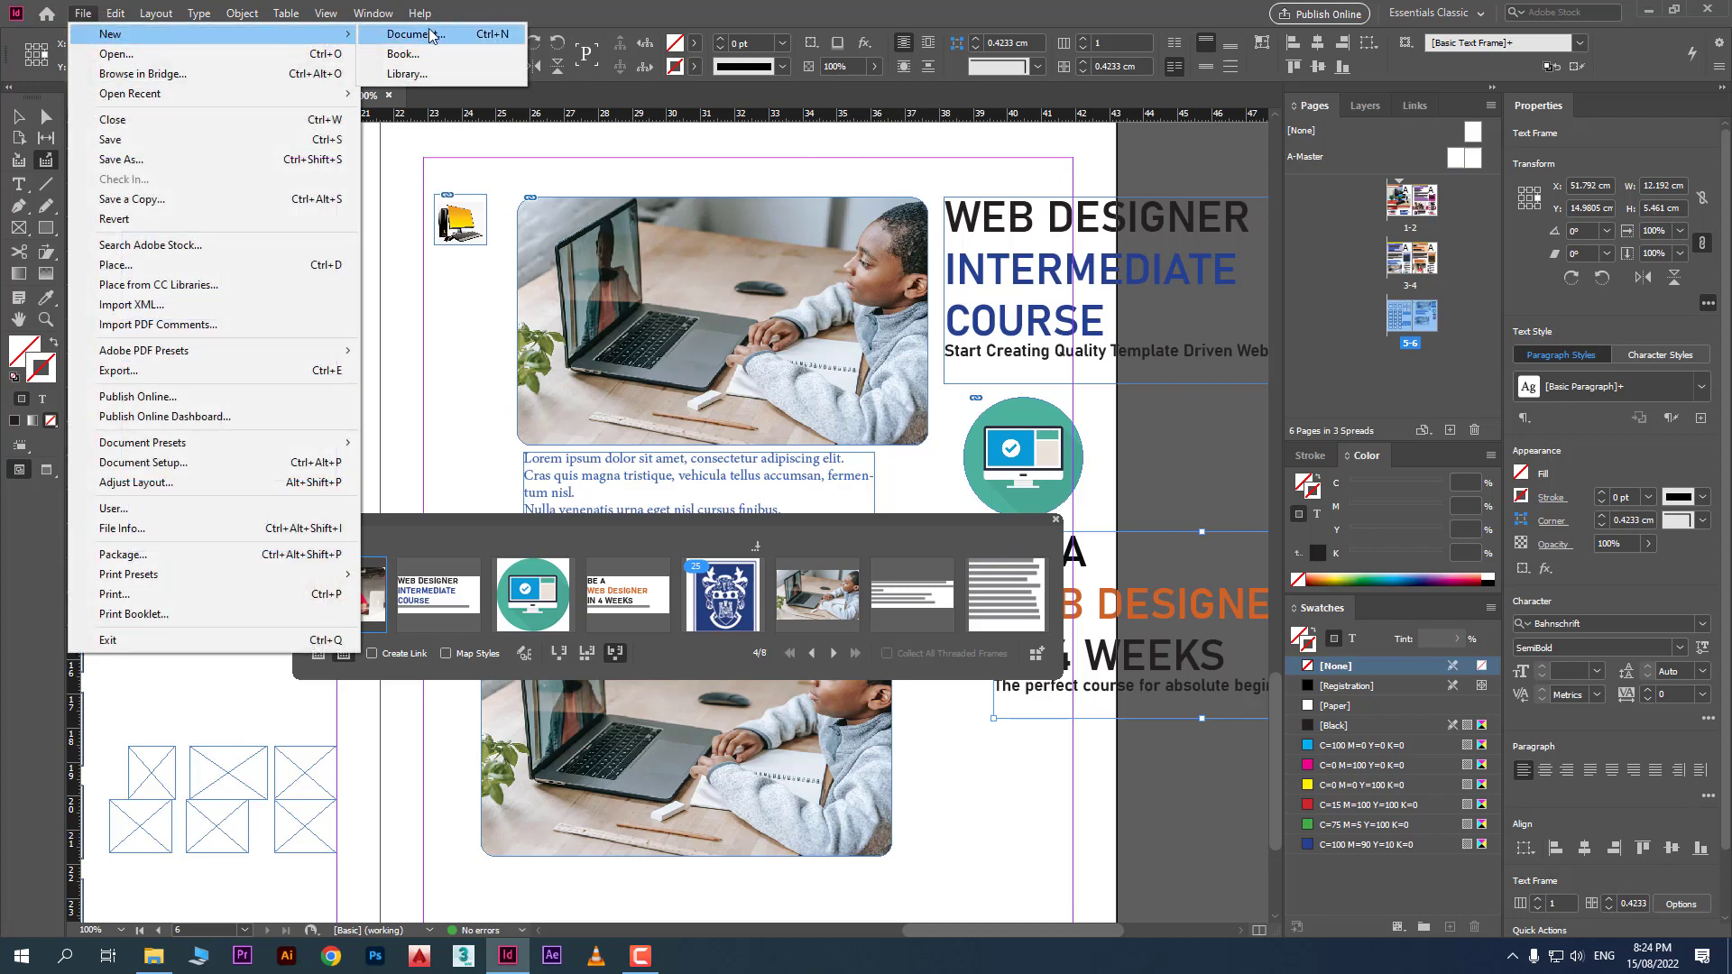
{"action": "left_click", "coordinate": [449, 35]}
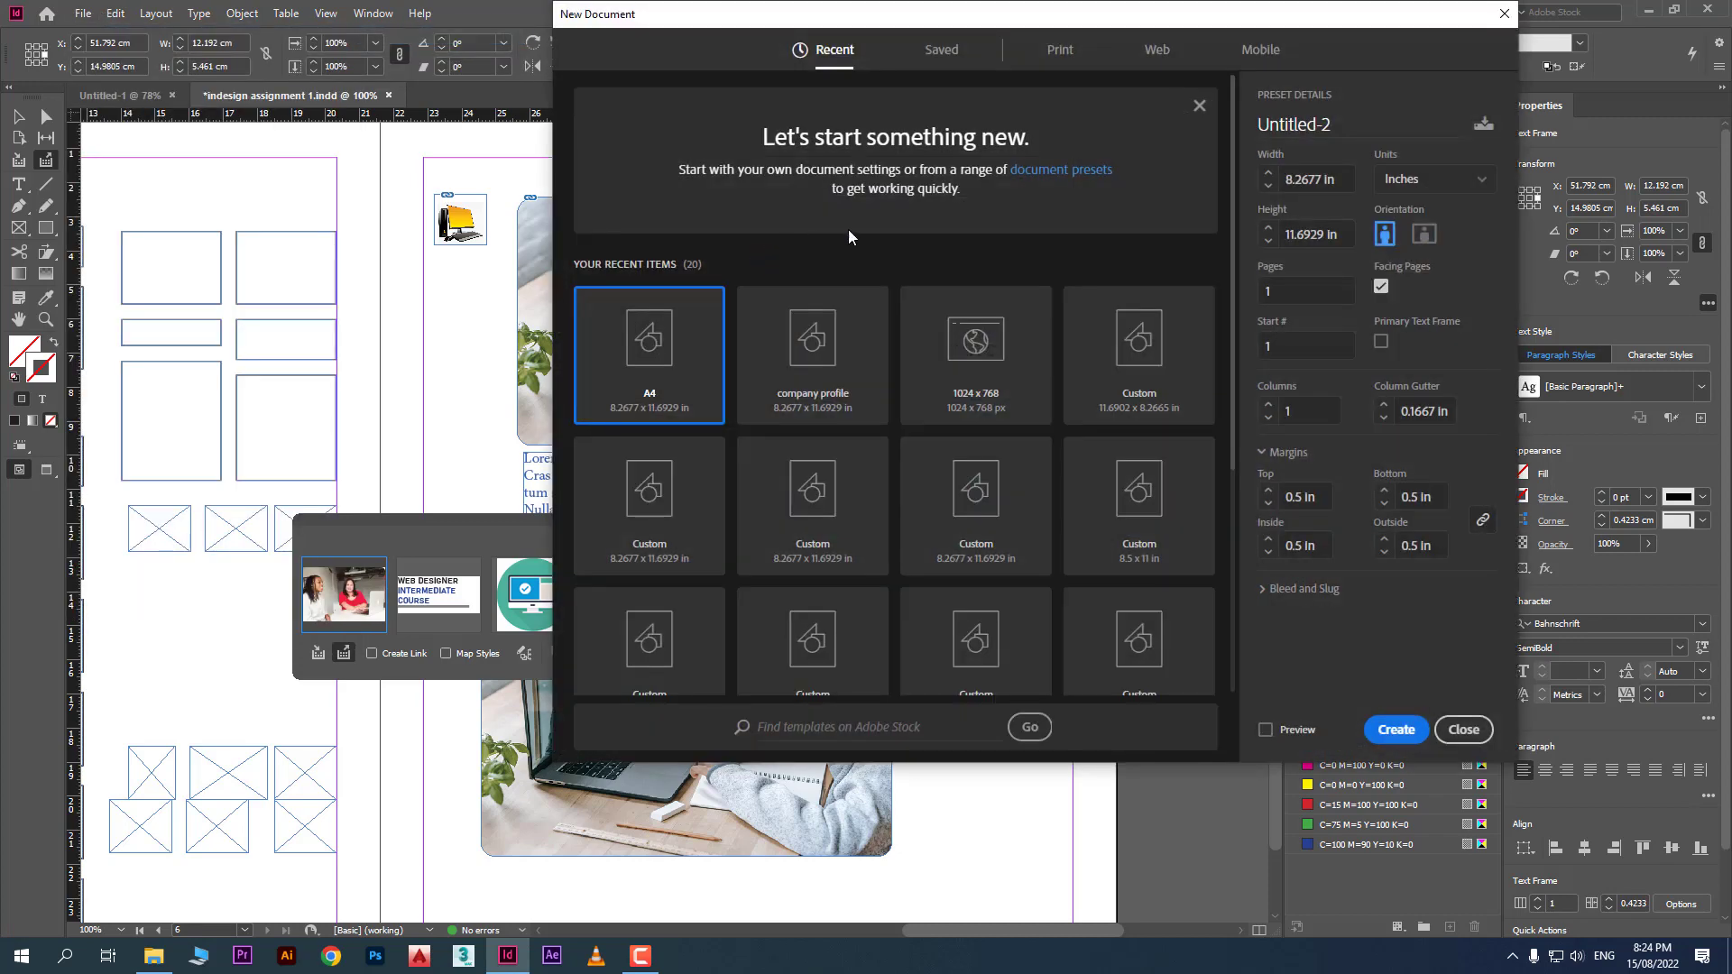
{"action": "left_click", "coordinate": [1057, 52]}
{"action": "left_click", "coordinate": [1037, 365]}
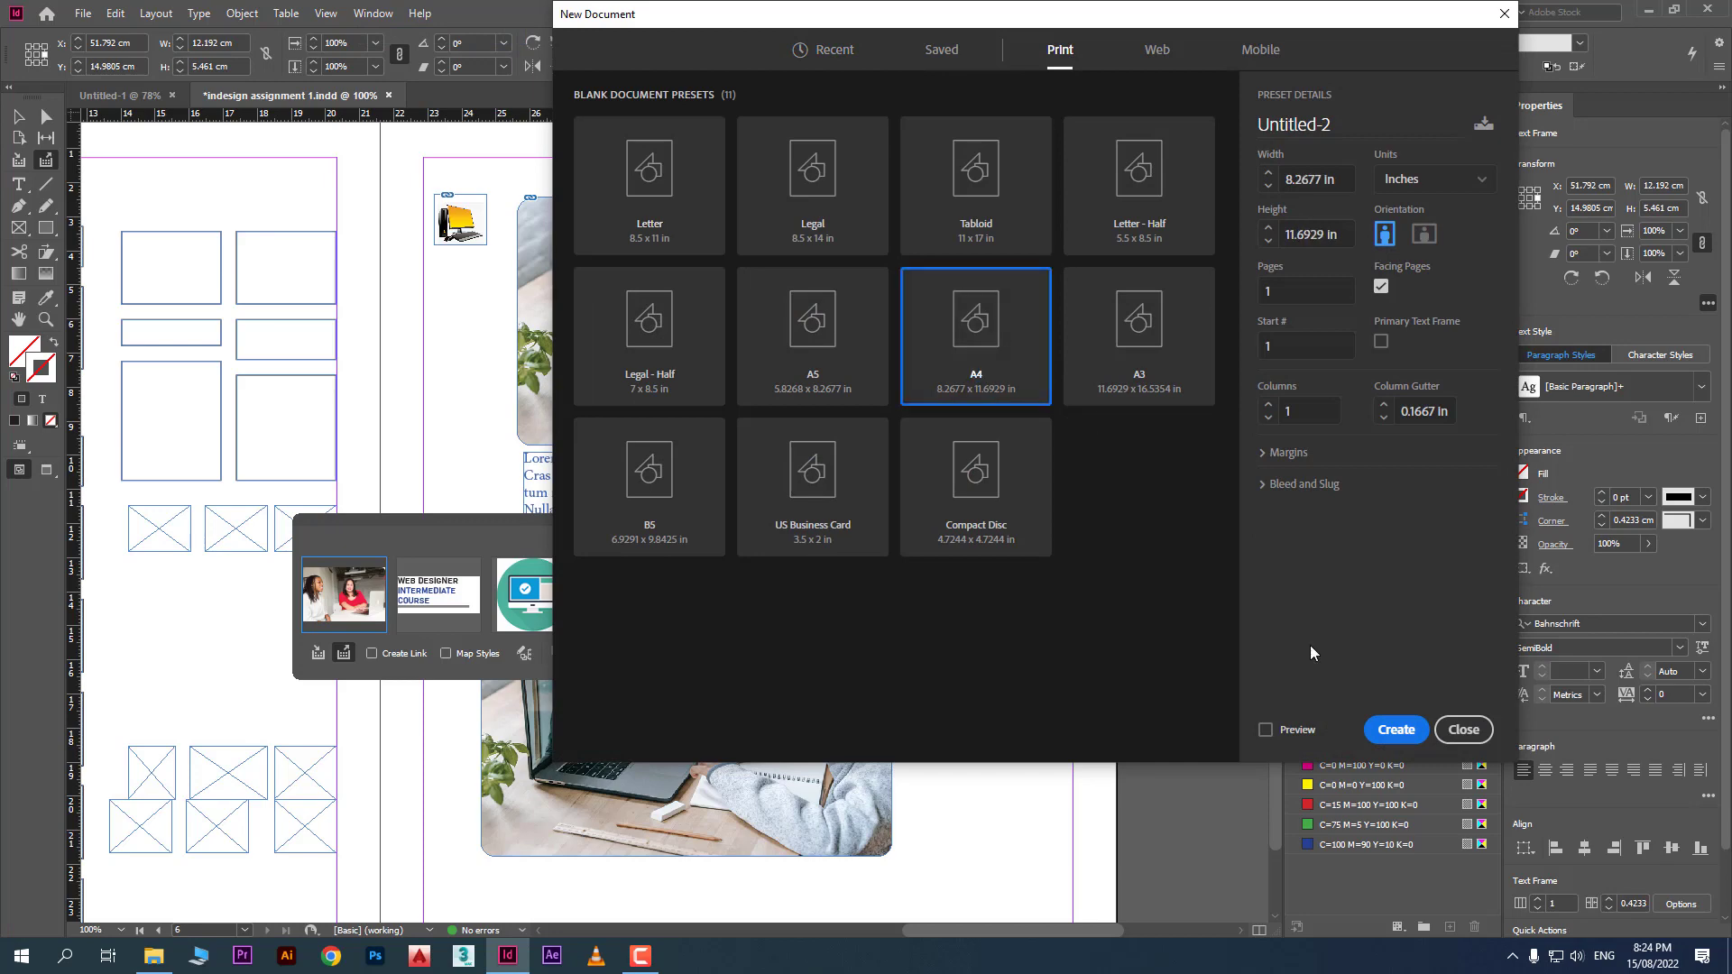
{"action": "left_click", "coordinate": [1396, 729]}
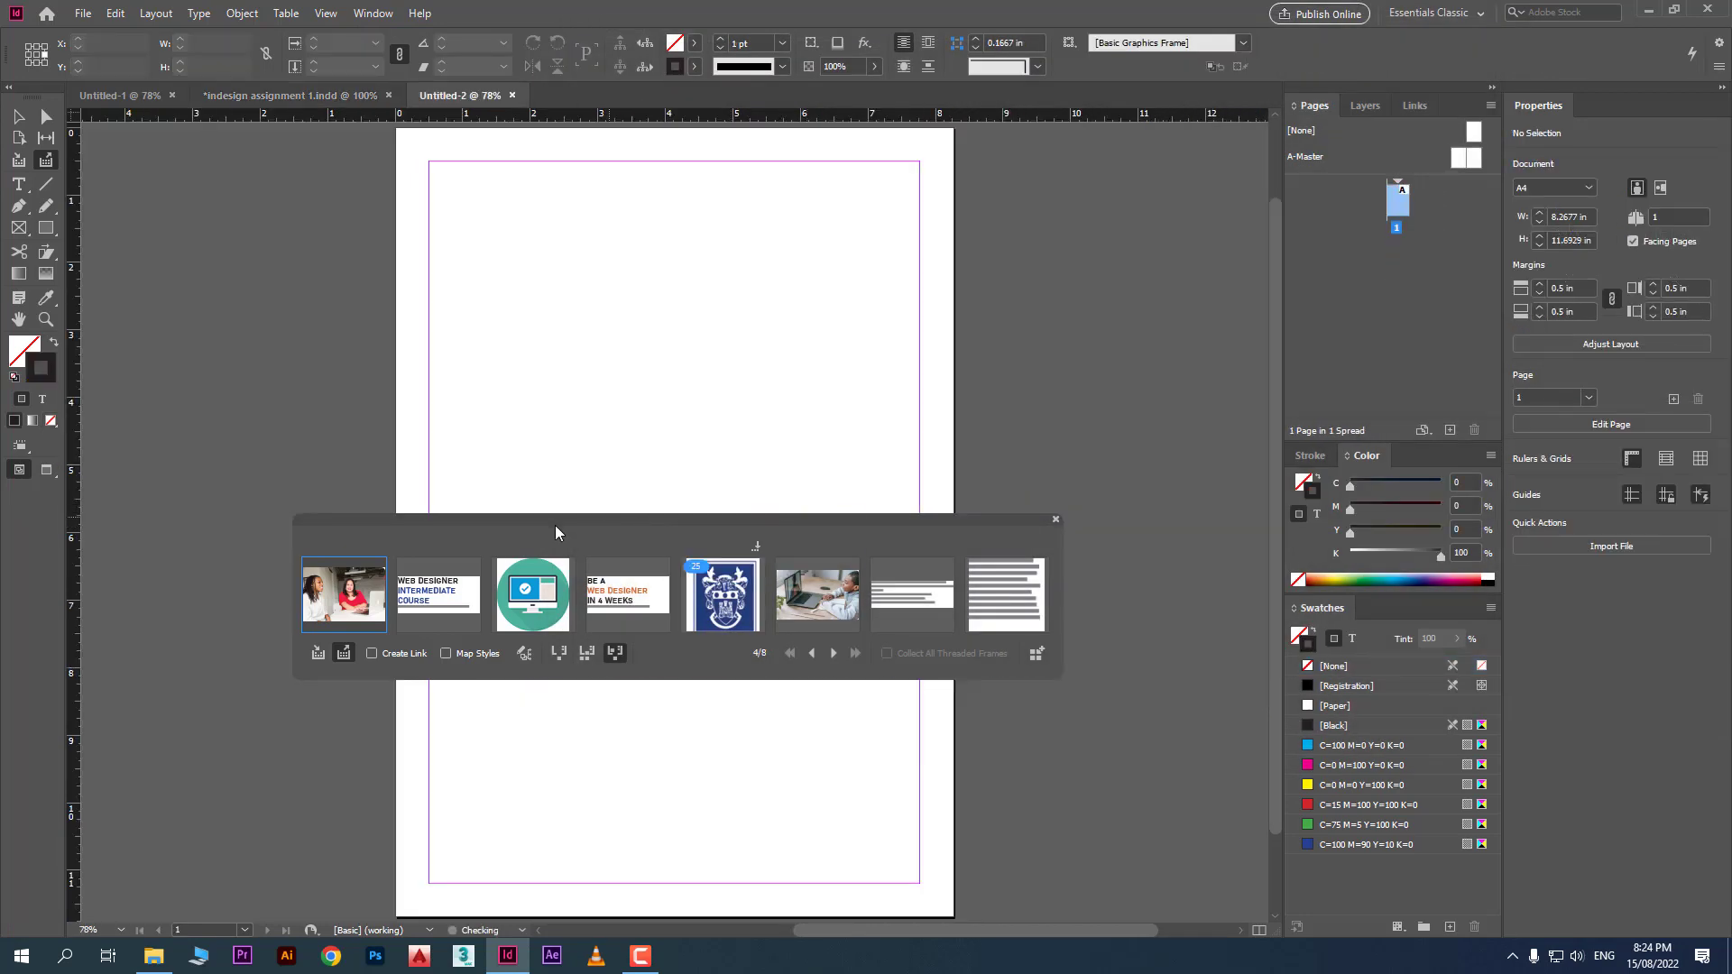
Place the photo of the two women near the new page's upper margin and the Be a Web Designer in 4 Weeks title below it
{"action": "left_click", "coordinate": [440, 185]}
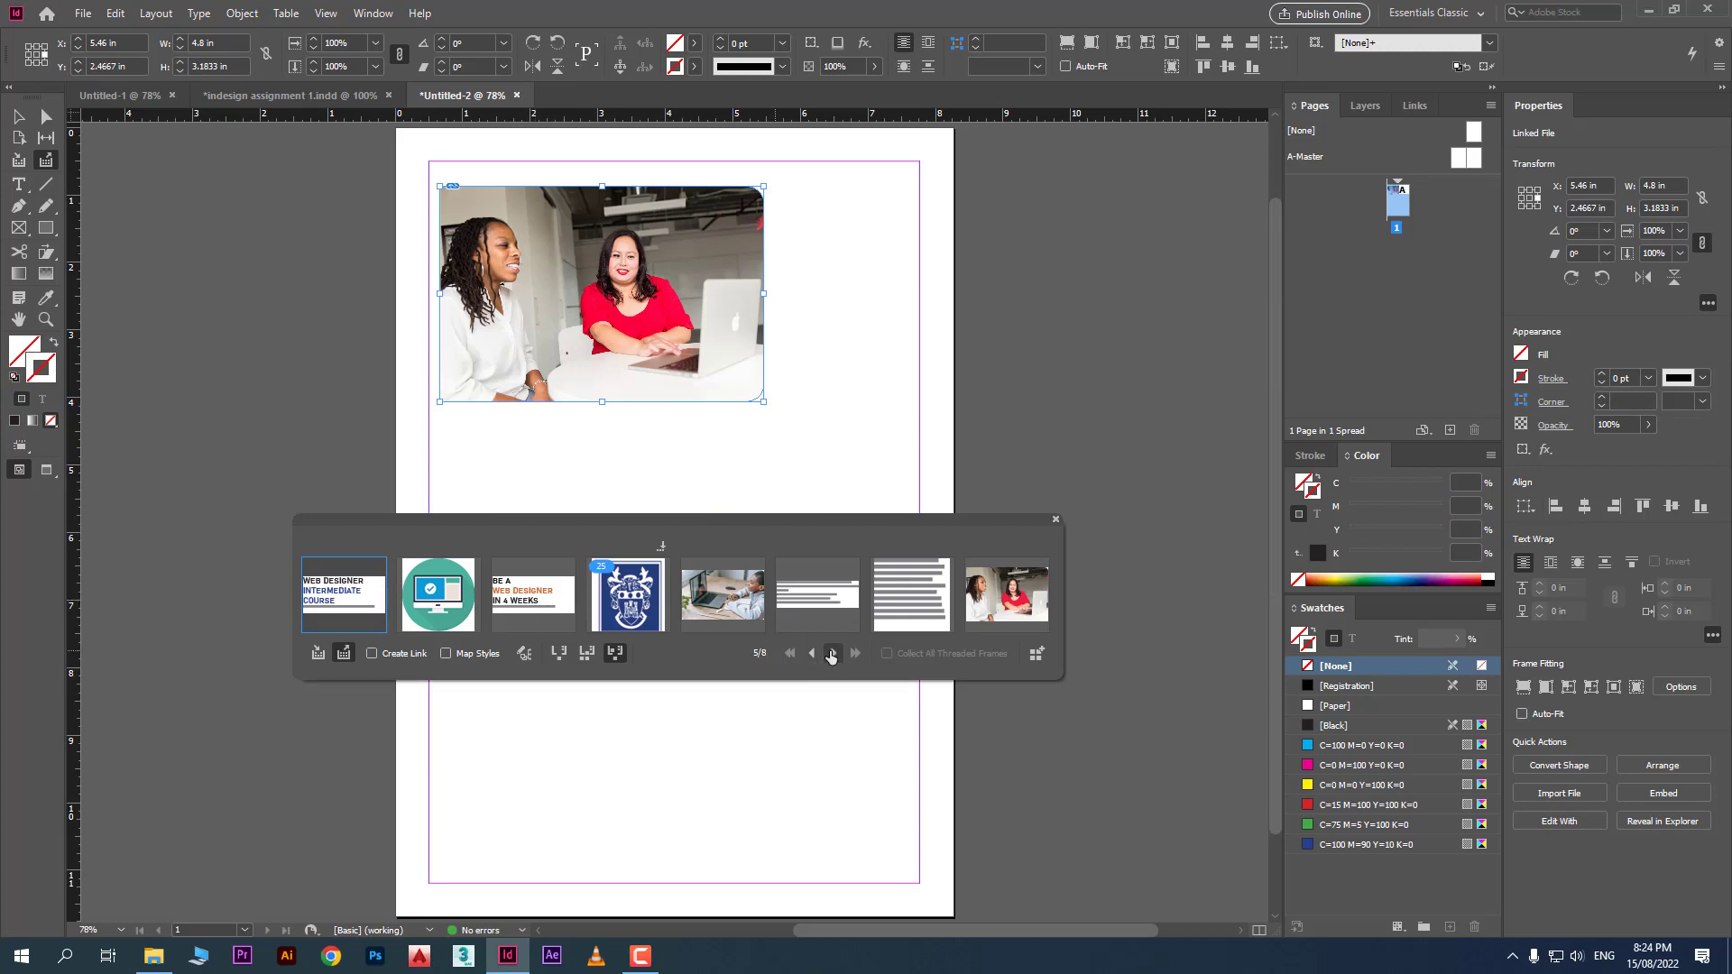
{"action": "left_click", "coordinate": [831, 654]}
{"action": "left_click", "coordinate": [831, 654]}
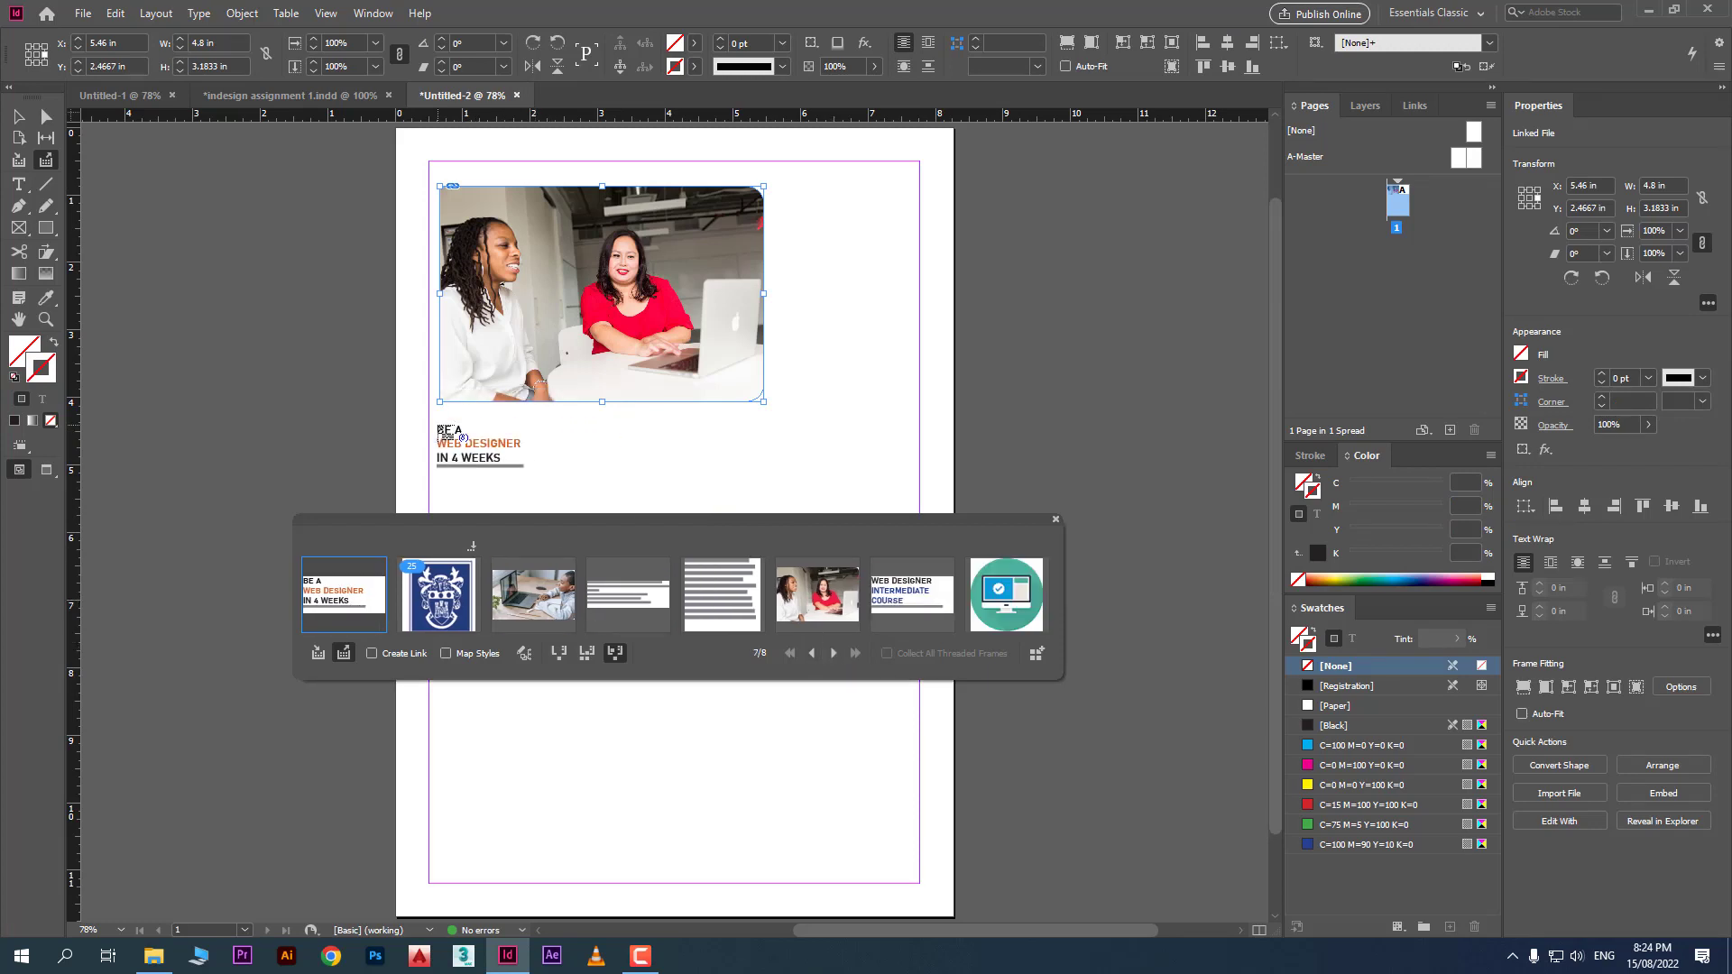
{"action": "left_click", "coordinate": [441, 426]}
Skip the loaded page 1 set in the conveyor and place the laptop photo near the new page's lower margin
{"action": "left_click", "coordinate": [831, 654]}
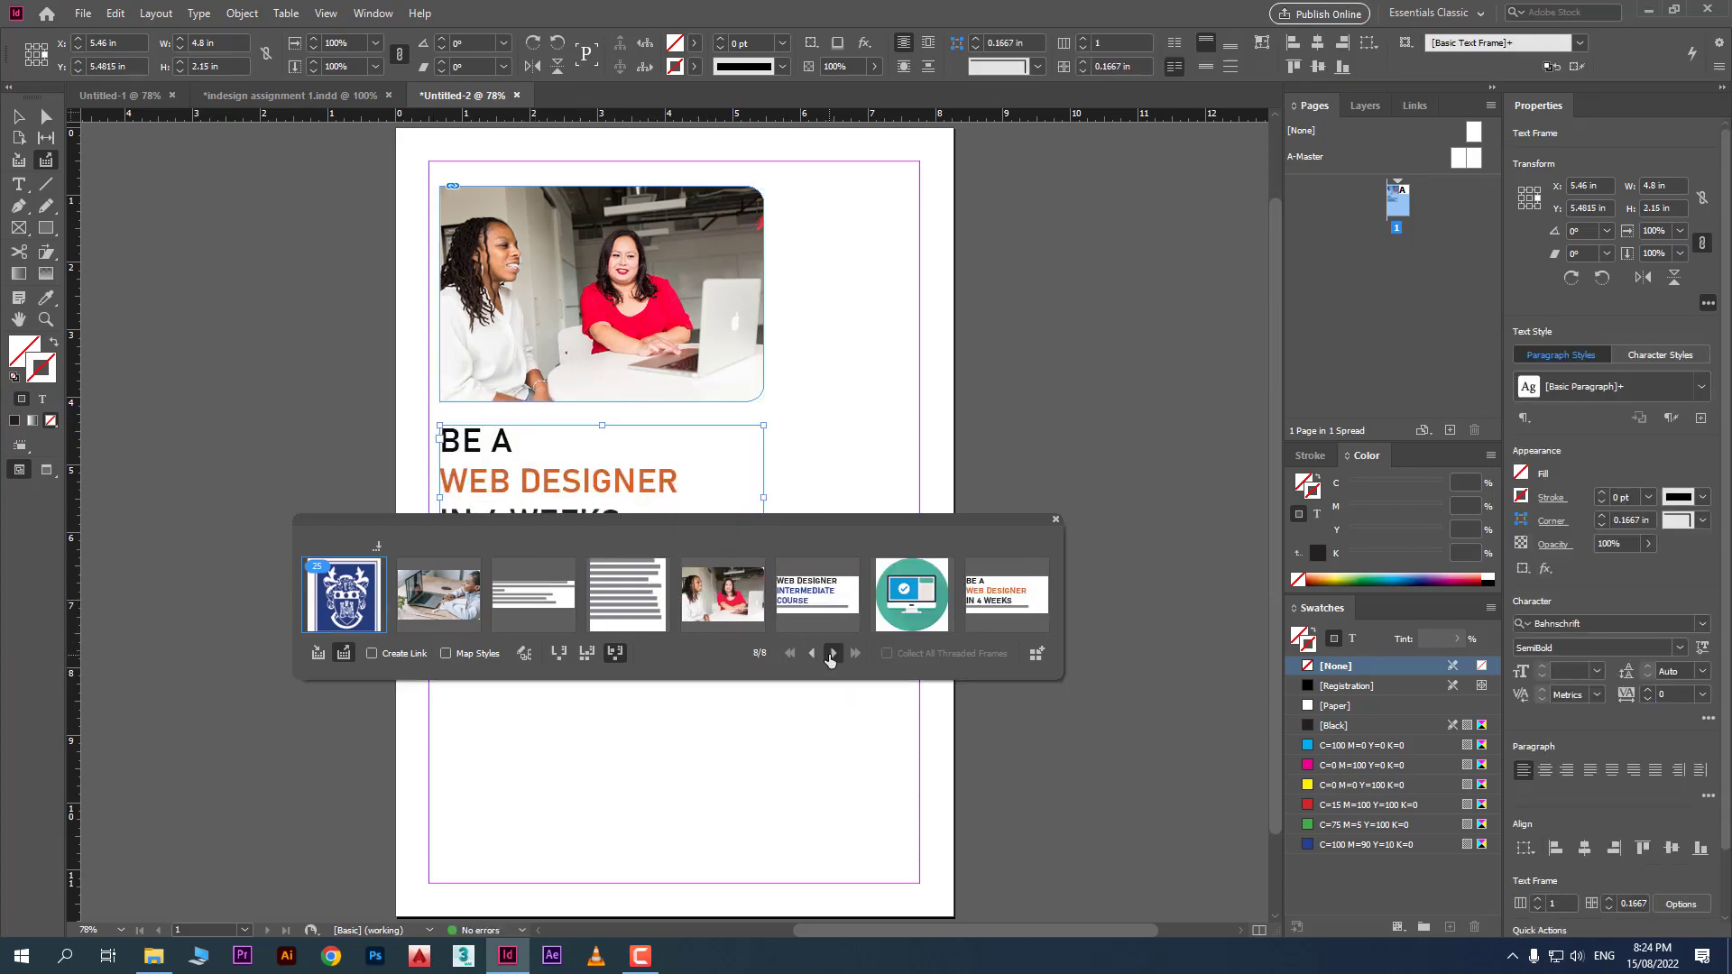
{"action": "left_click", "coordinate": [831, 654]}
{"action": "left_click", "coordinate": [459, 710]}
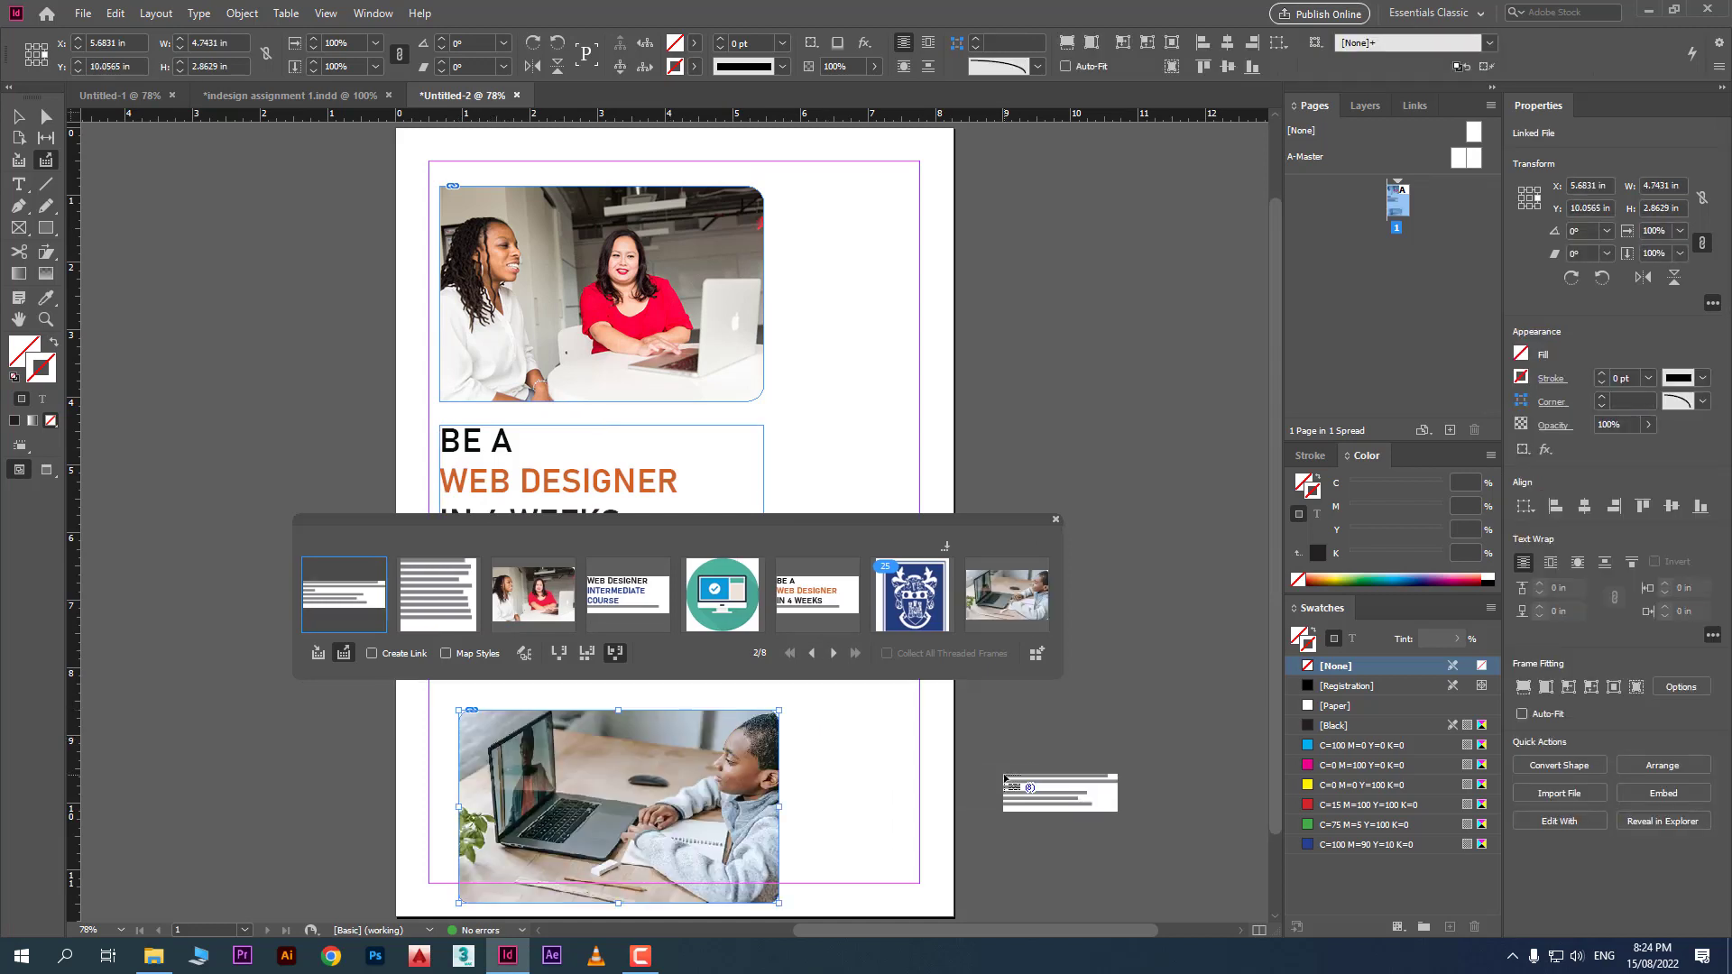